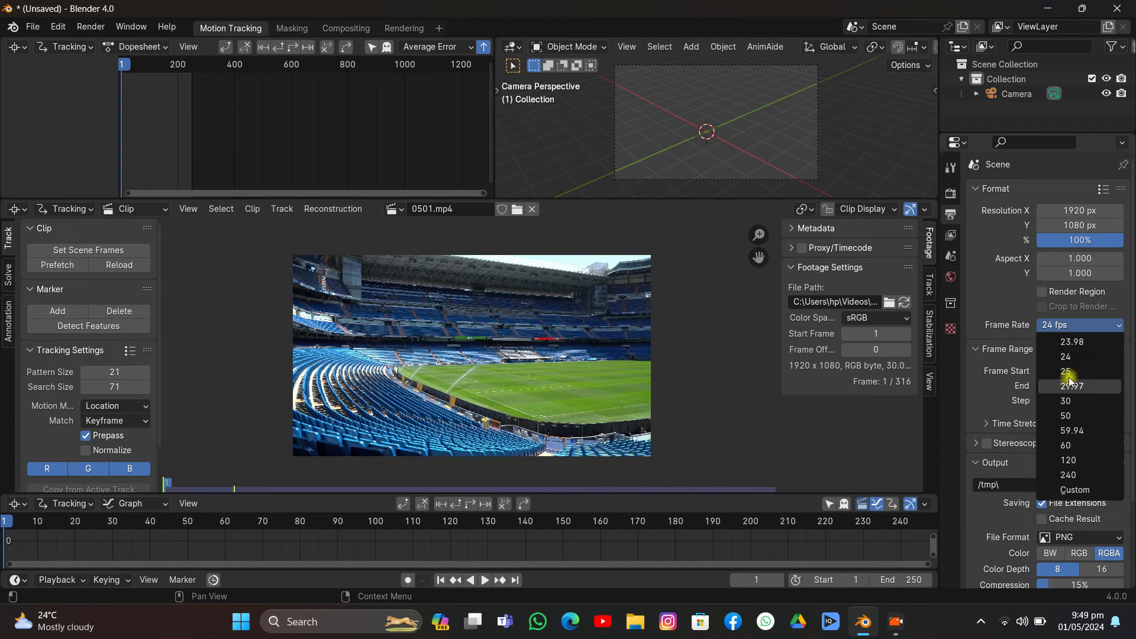
# Set the scene's frame rate to 30 fps and prefetch the clip's frames
pyautogui.click(1065, 400)
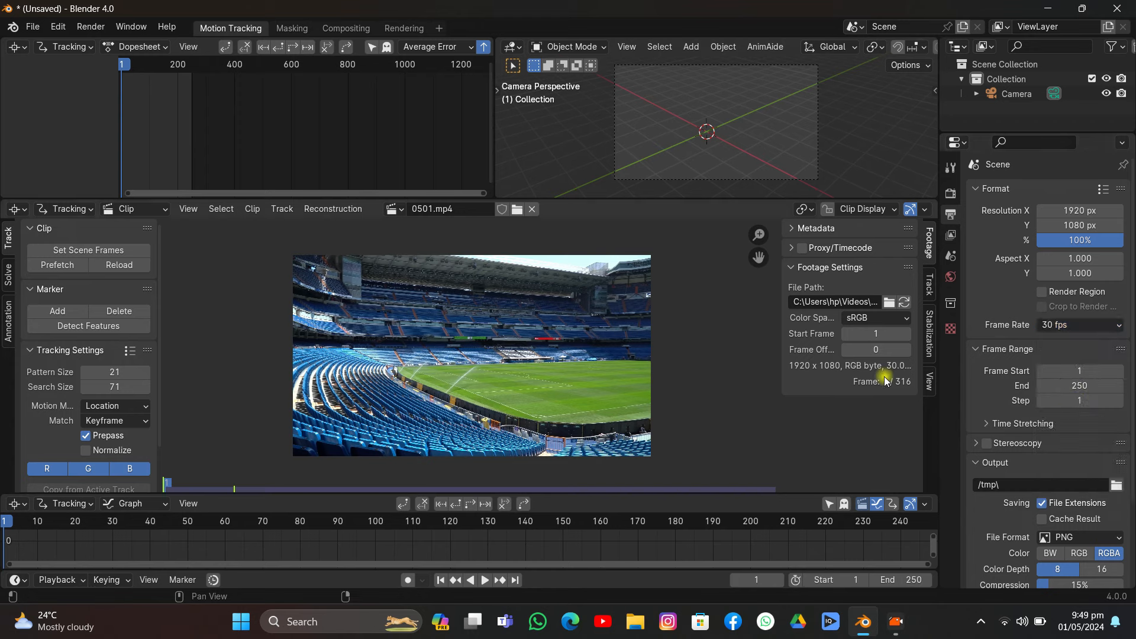
pyautogui.scroll(-2, 76, 312)
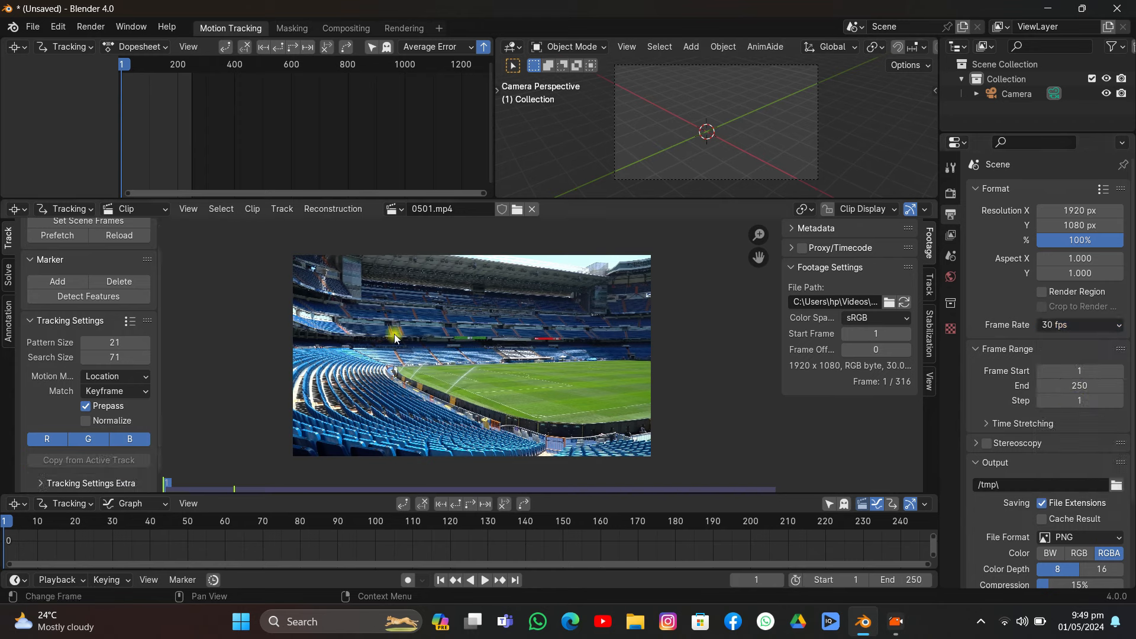
pyautogui.scroll(2, 395, 333)
pyautogui.scroll(-2, 396, 336)
pyautogui.moveTo(407, 332); pyautogui.dragTo(430, 342, button='middle')
pyautogui.scroll(1, 430, 345)
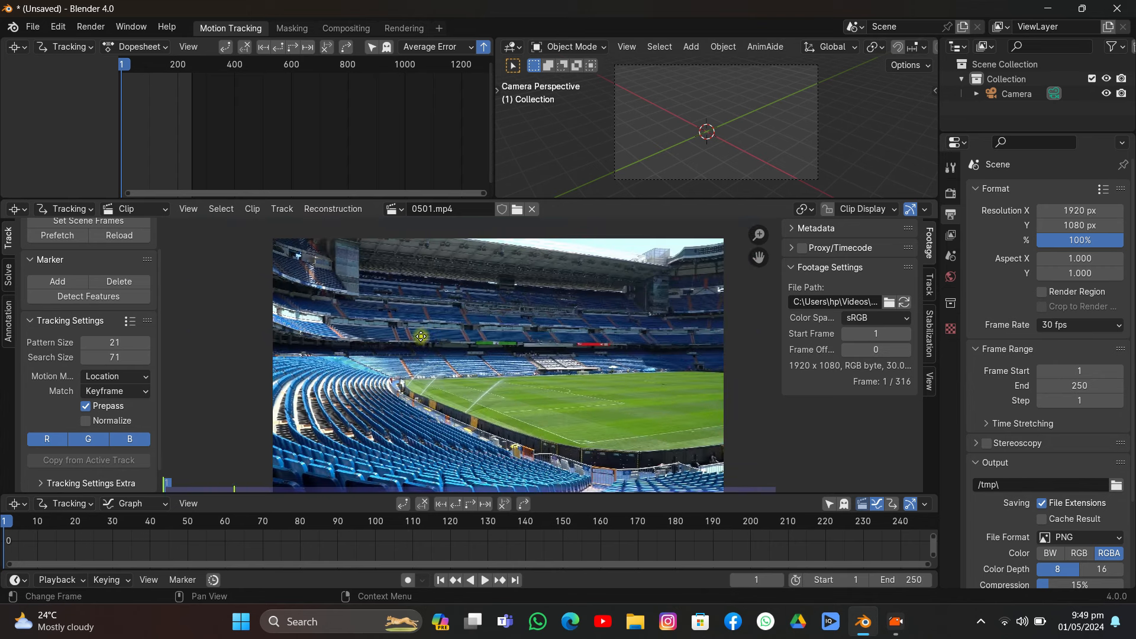
pyautogui.click(51, 236)
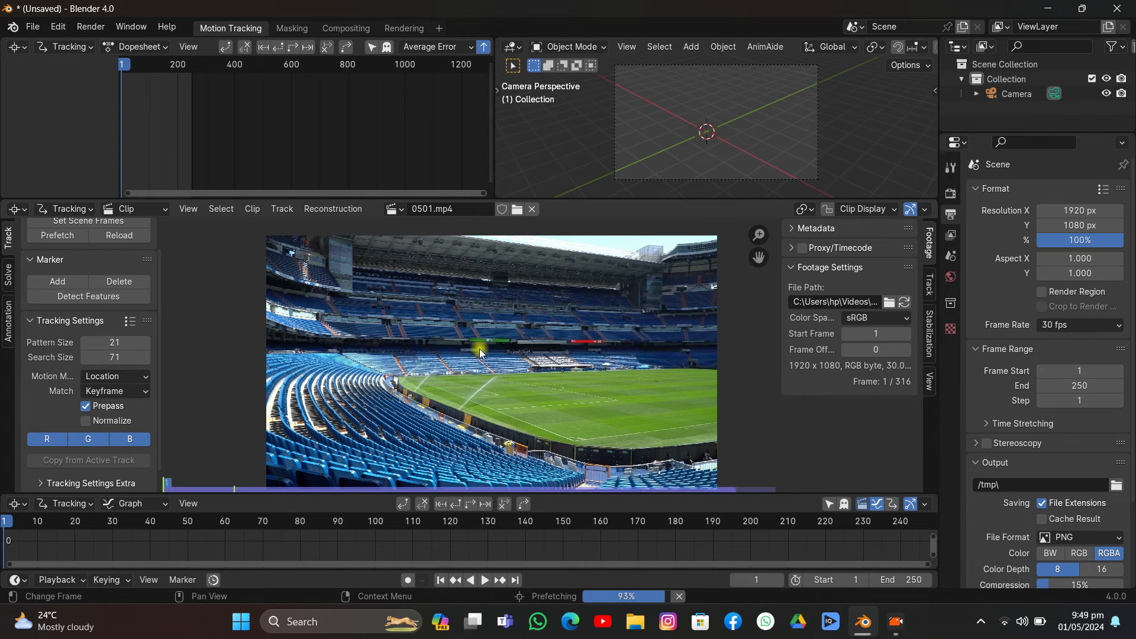
# Detect features across the whole first frame of the stadium clip, with the detection threshold set to 0.310
pyautogui.scroll(-2, 509, 355)
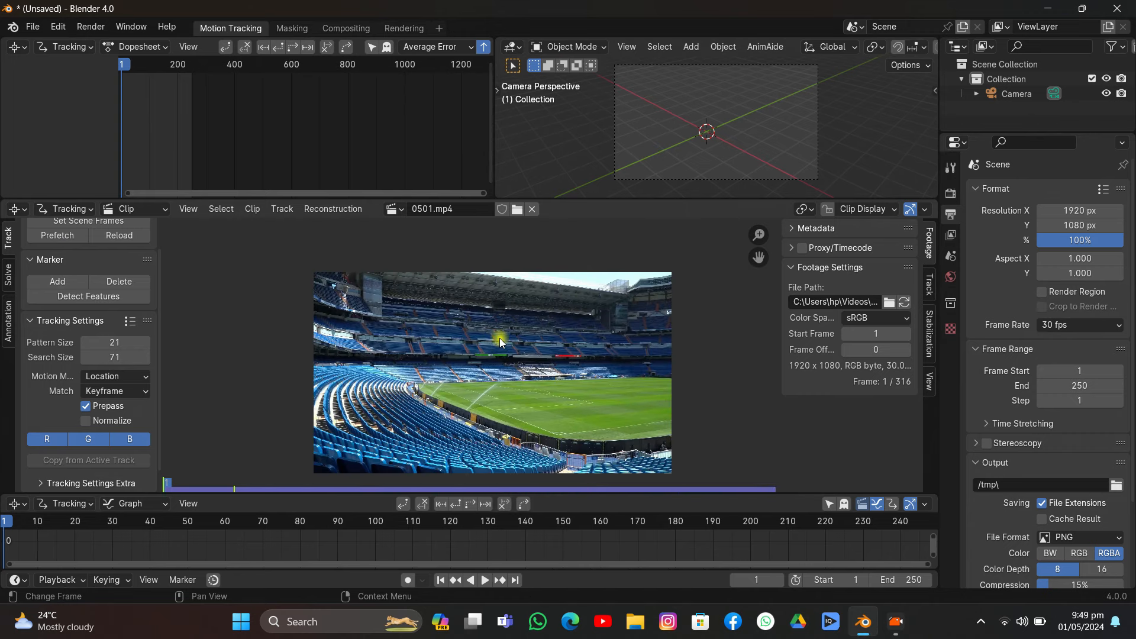
pyautogui.scroll(2, 498, 337)
pyautogui.hscroll(-3, 484, 311)
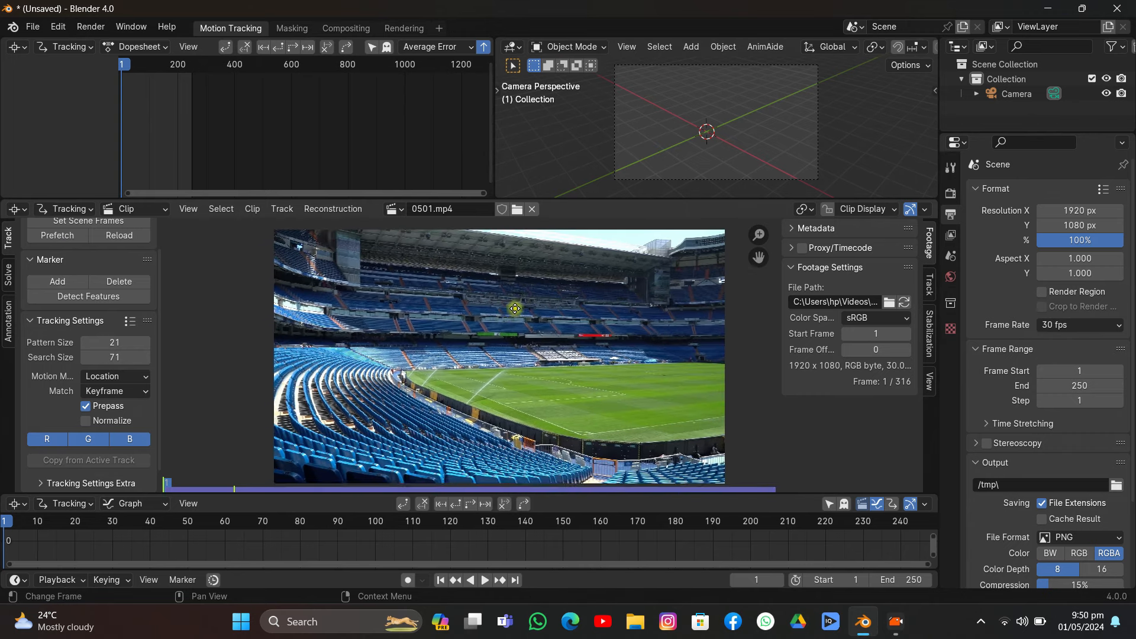
pyautogui.click(65, 297)
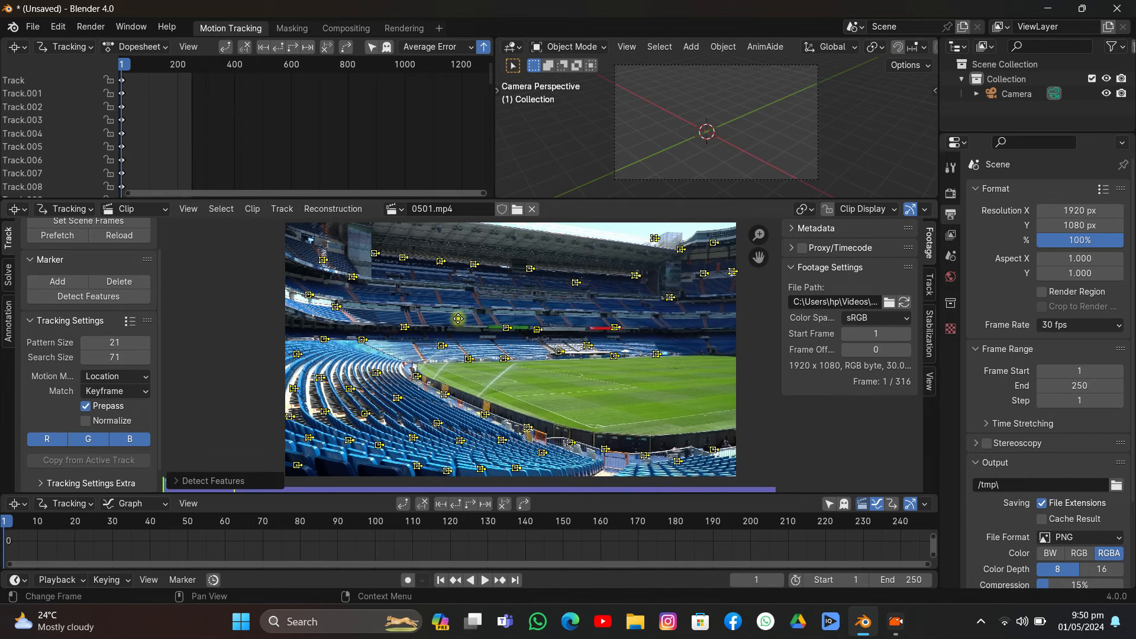
pyautogui.scroll(-2, 458, 318)
pyautogui.click(180, 475)
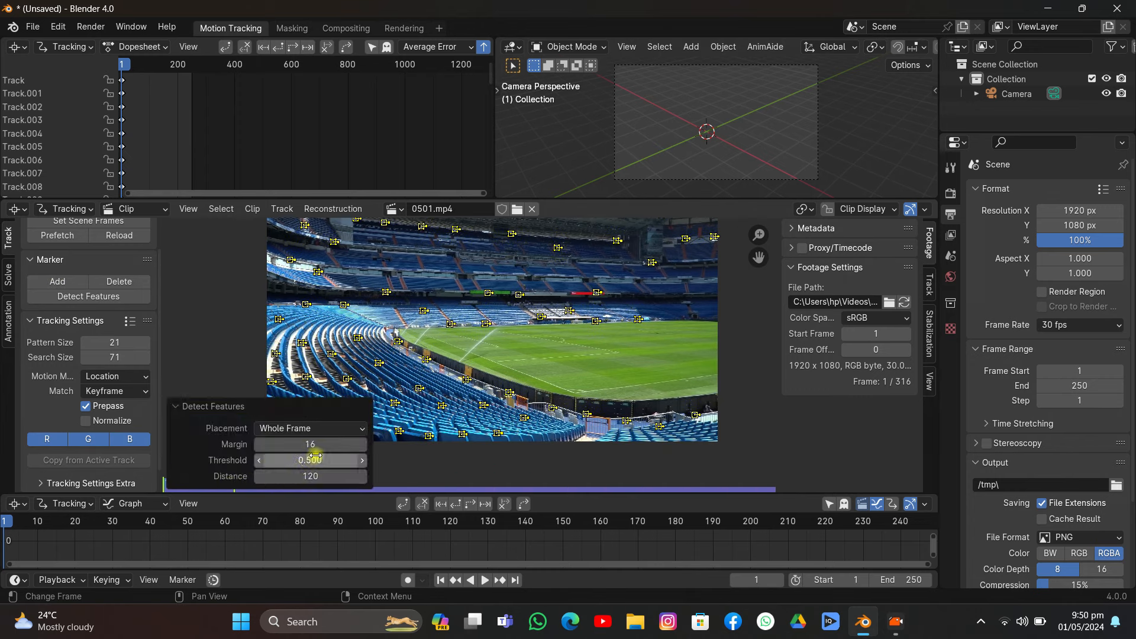
pyautogui.moveTo(310, 460); pyautogui.dragTo(274, 459)
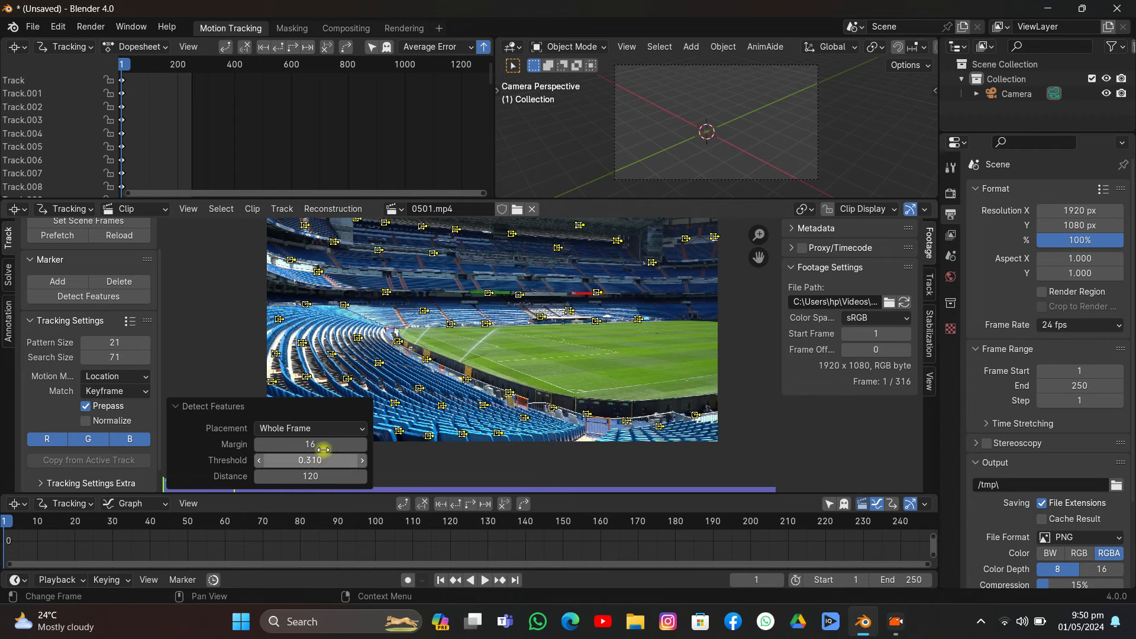
pyautogui.click(226, 404)
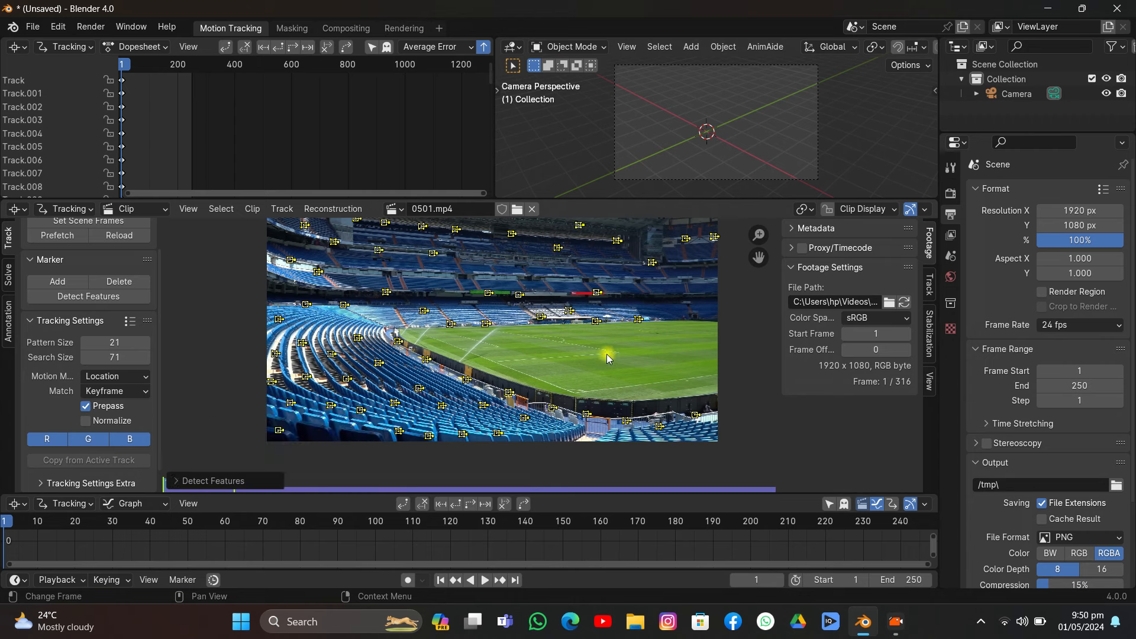
# Add two tracking markers on the pitch, one at the near end of the penalty arc and one on the penalty area's corner
pyautogui.click(58, 281)
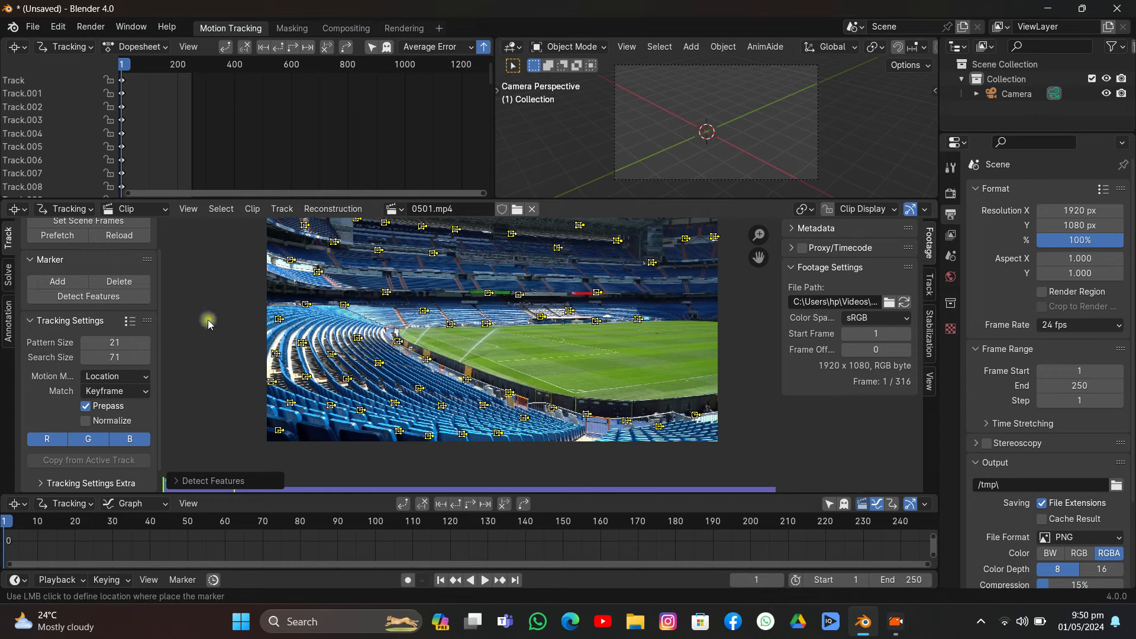
pyautogui.click(616, 352)
pyautogui.click(58, 281)
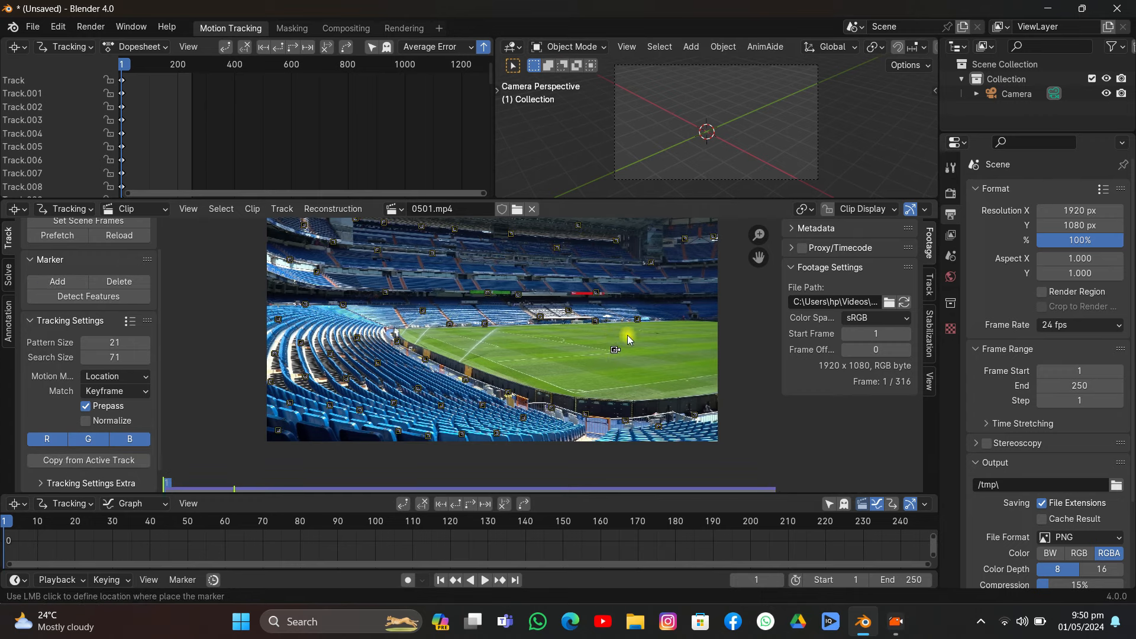
pyautogui.scroll(5, 569, 308)
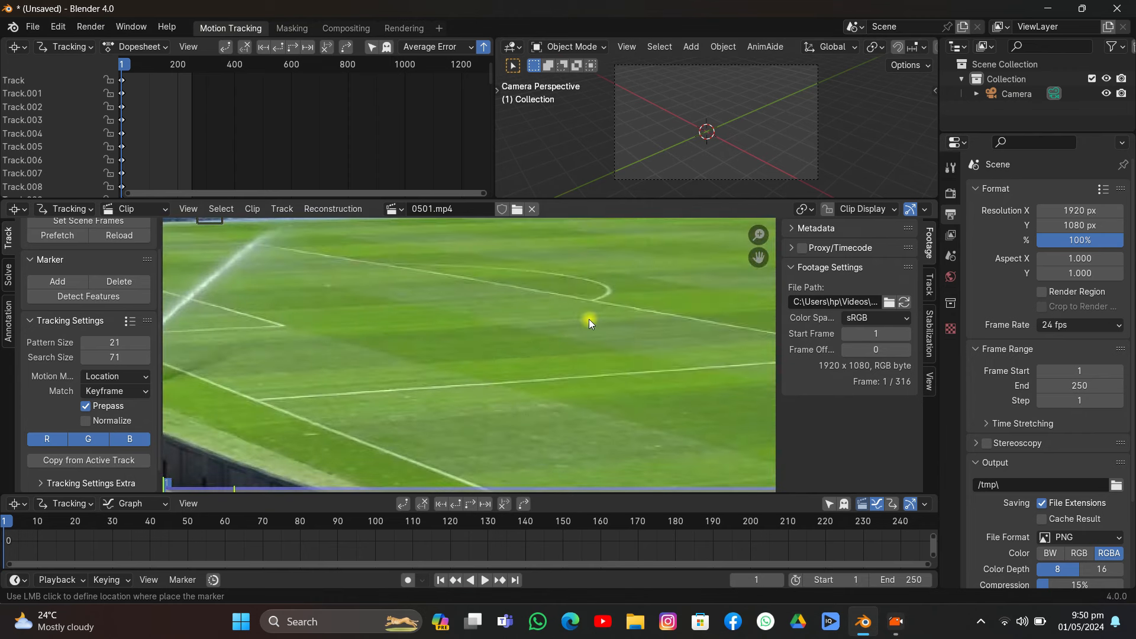
pyautogui.click(595, 301)
pyautogui.scroll(-4, 621, 313)
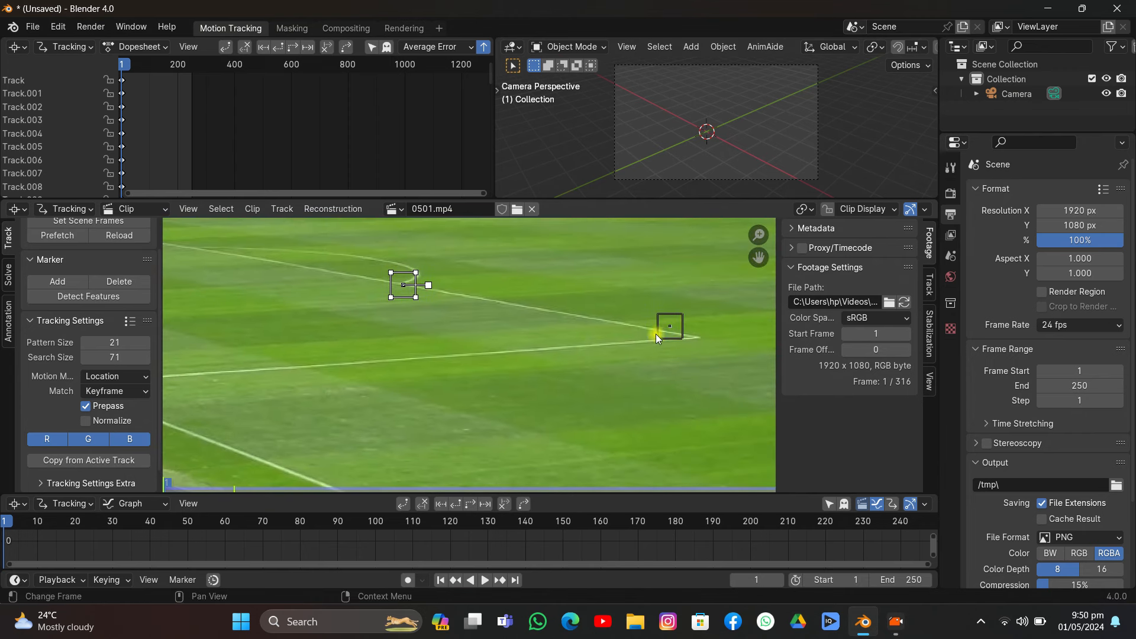
pyautogui.moveTo(655, 336); pyautogui.dragTo(679, 347)
pyautogui.moveTo(439, 317); pyautogui.dragTo(476, 365, button='middle')
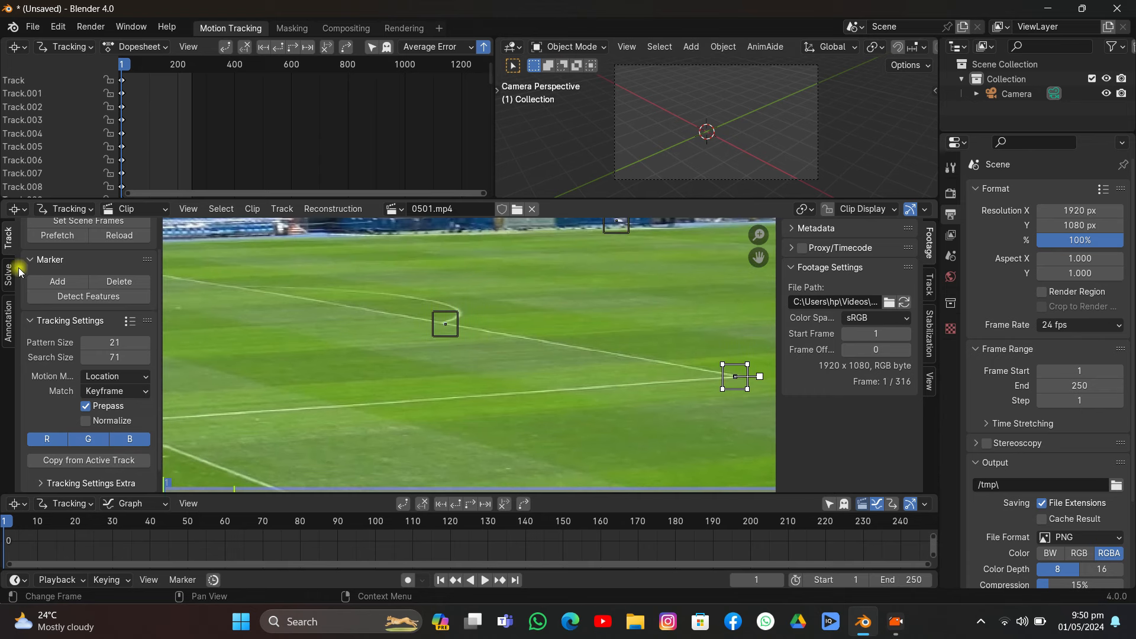
# Add three more tracking markers, one on the penalty-area line by the arc's far end and two on the centre circle line
pyautogui.click(57, 281)
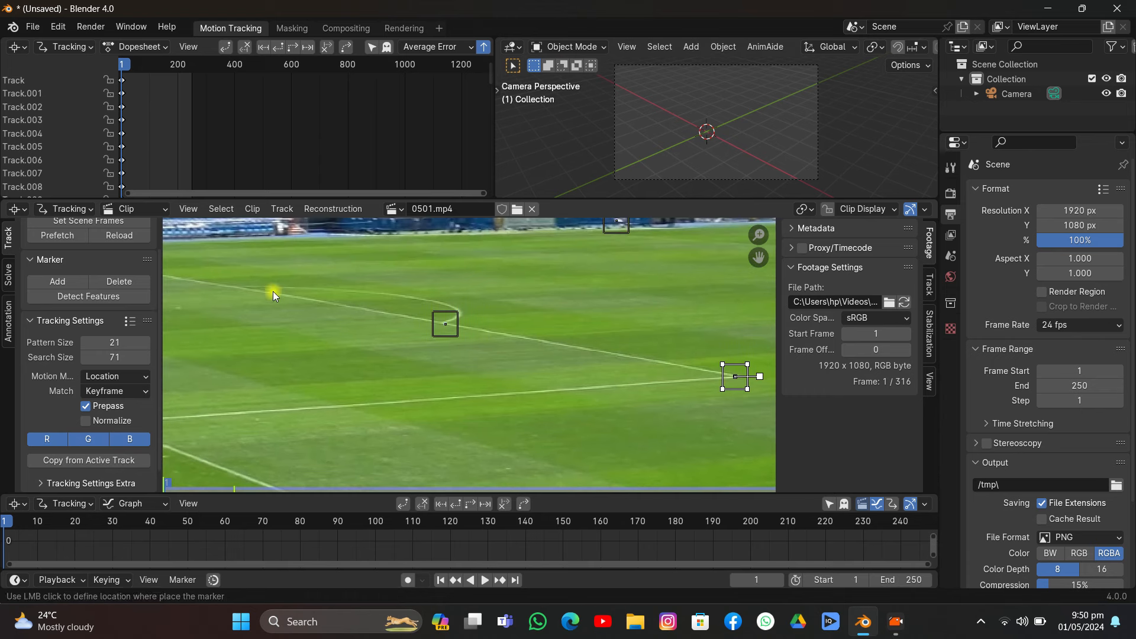
pyautogui.click(239, 286)
pyautogui.moveTo(239, 286)
pyautogui.mouseDown(button='middle')
pyautogui.moveTo(356, 321)
pyautogui.moveTo(700, 329)
pyautogui.mouseUp(button='middle')
pyautogui.click(57, 281)
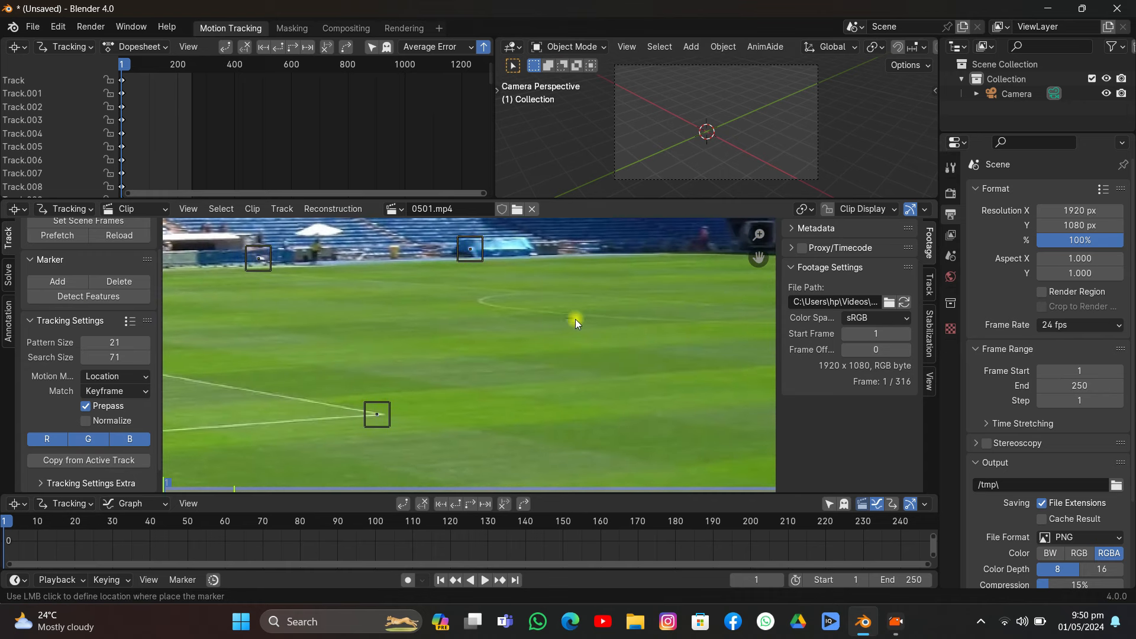
pyautogui.click(573, 317)
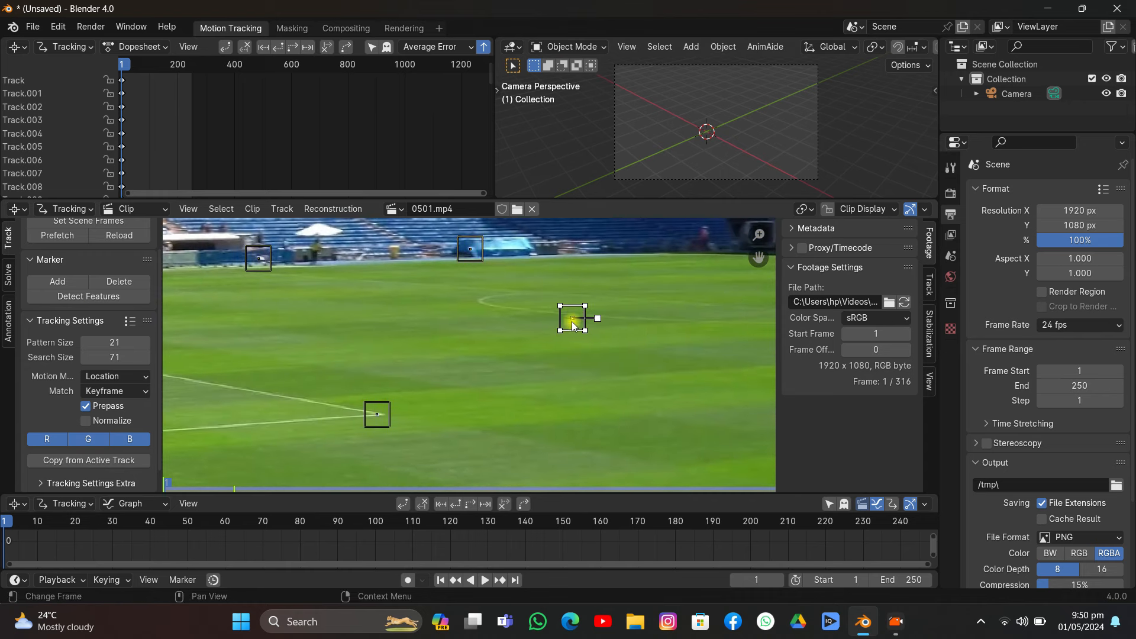
pyautogui.click(62, 281)
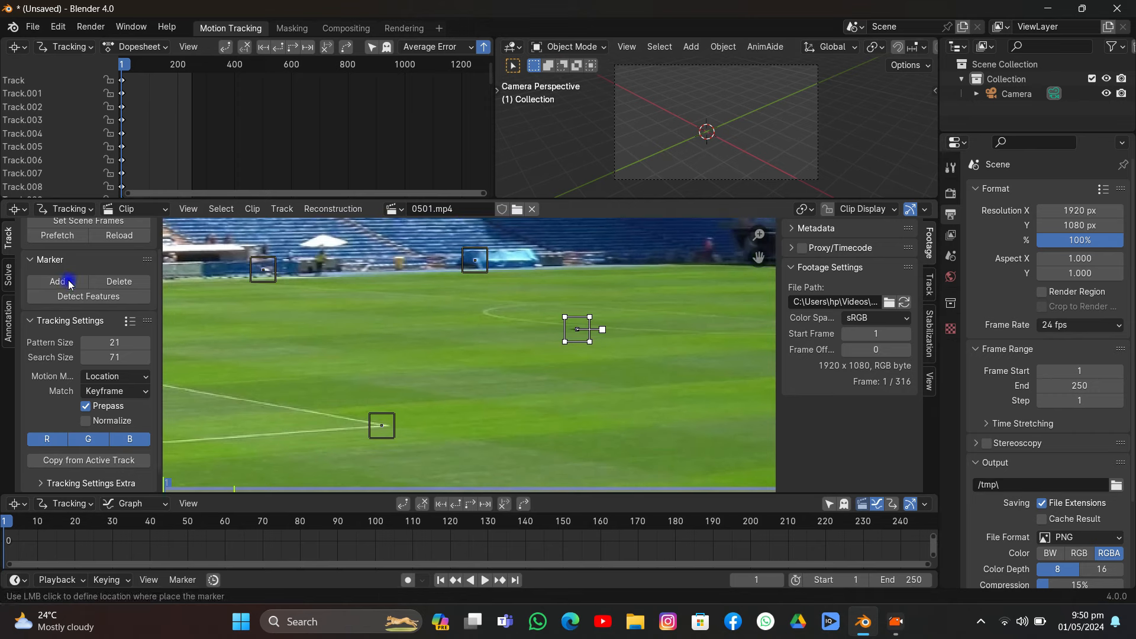
pyautogui.click(487, 310)
# Add four markers: on the goal-area line, its corner, the grass beyond it, and where the penalty-area line meets the goal line
pyautogui.scroll(-2, 510, 340)
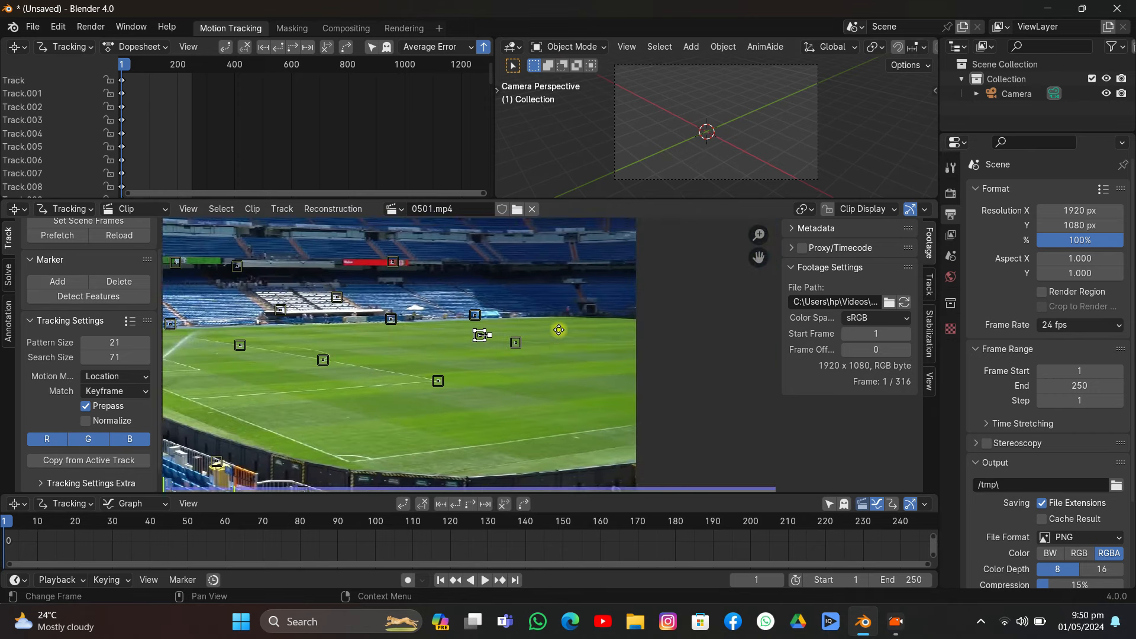
pyautogui.moveTo(556, 329)
pyautogui.mouseDown(button='middle')
pyautogui.moveTo(539, 278)
pyautogui.moveTo(611, 305)
pyautogui.moveTo(441, 296)
pyautogui.moveTo(499, 317)
pyautogui.moveTo(744, 272)
pyautogui.moveTo(269, 281)
pyautogui.moveTo(291, 315)
pyautogui.moveTo(415, 339)
pyautogui.mouseUp(button='middle')
pyautogui.click(66, 283)
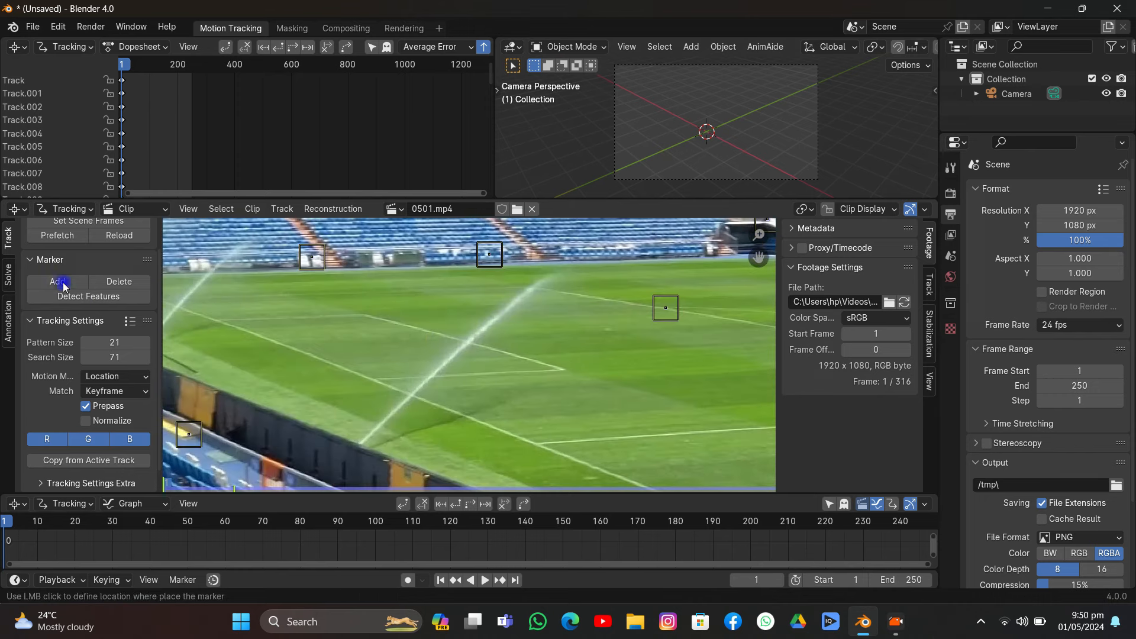
pyautogui.click(367, 314)
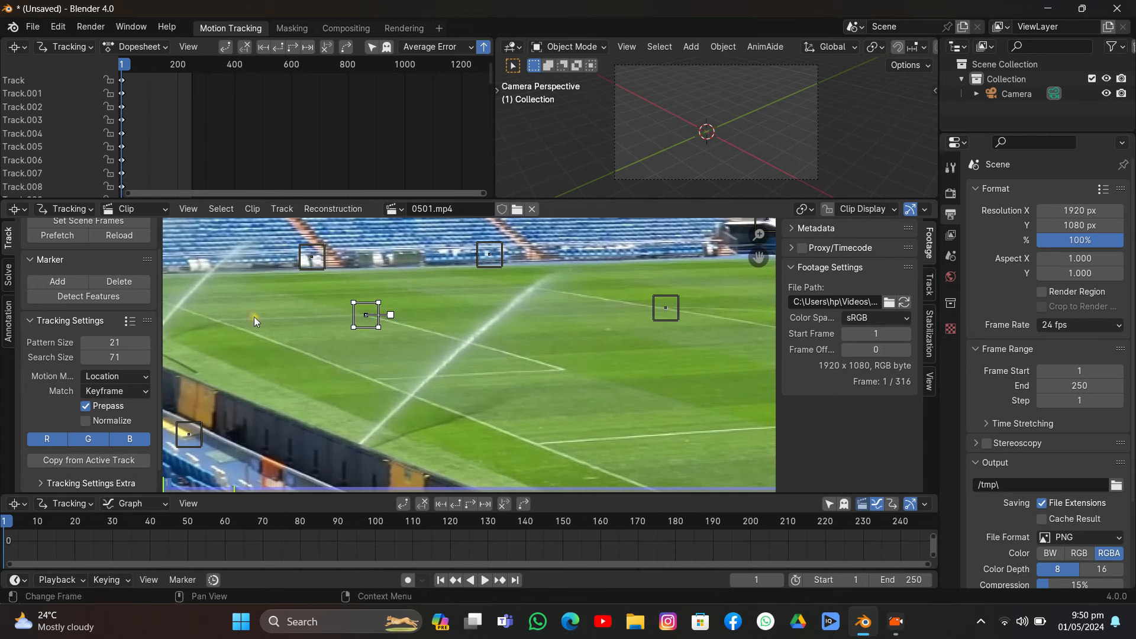
pyautogui.click(55, 284)
pyautogui.click(563, 368)
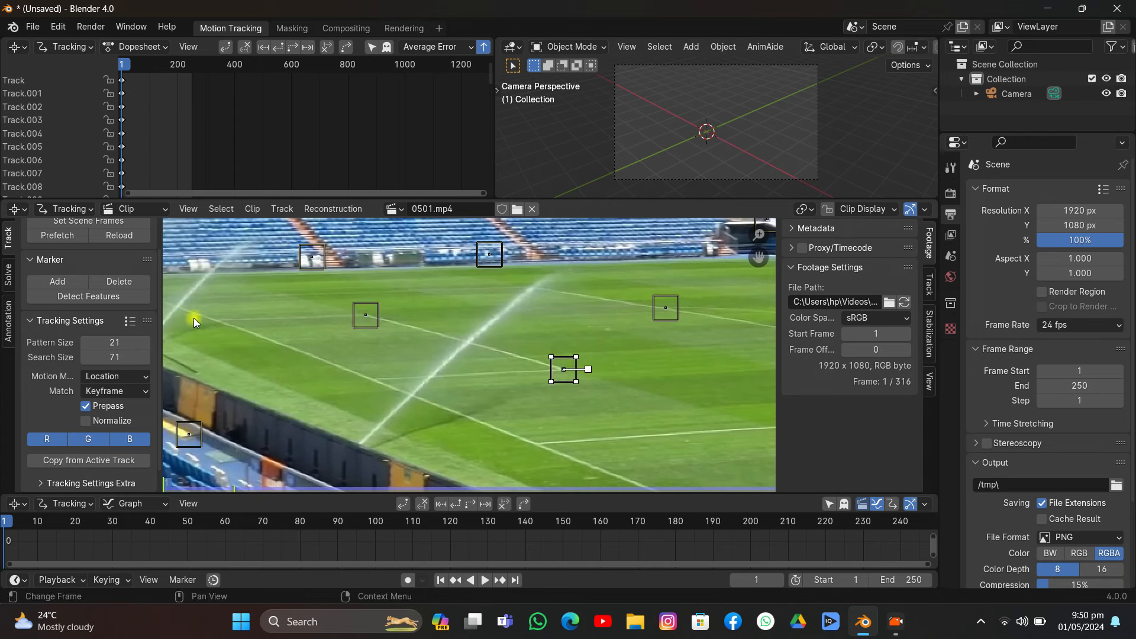
pyautogui.click(56, 282)
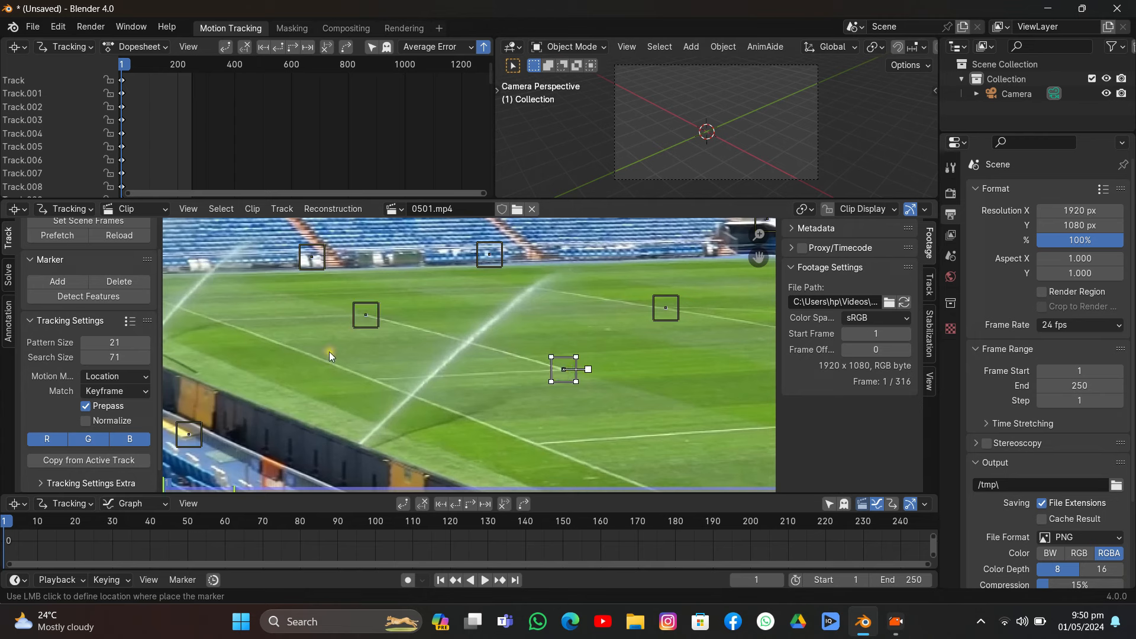
pyautogui.click(607, 329)
pyautogui.moveTo(608, 328)
pyautogui.mouseDown(button='middle')
pyautogui.moveTo(603, 354)
pyautogui.moveTo(497, 231)
pyautogui.moveTo(324, 288)
pyautogui.mouseUp(button='middle')
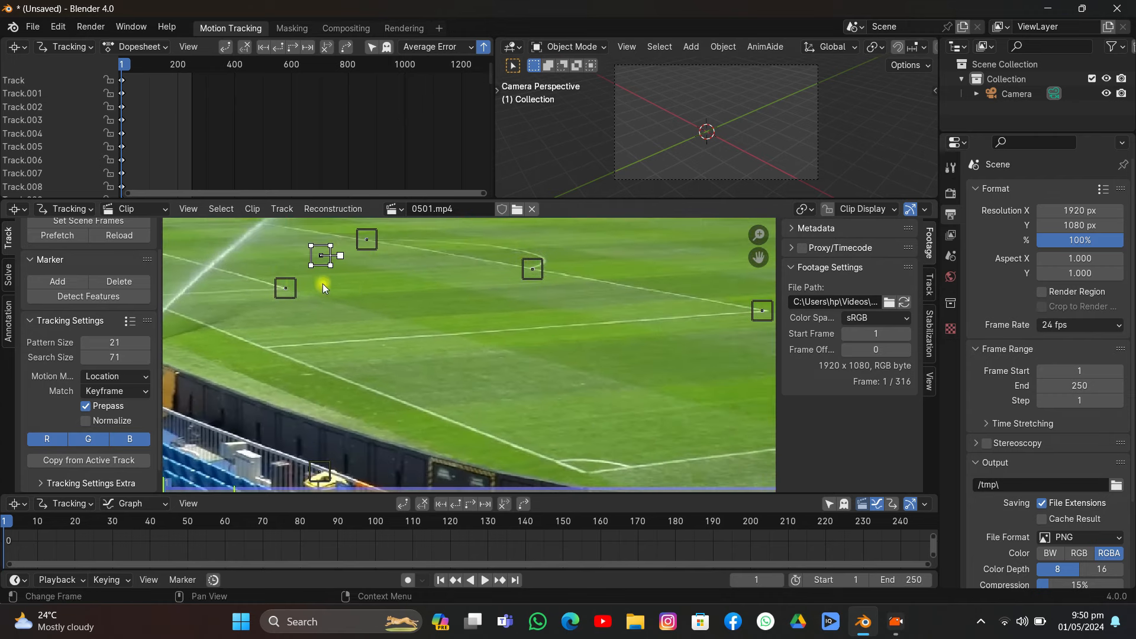
pyautogui.click(55, 284)
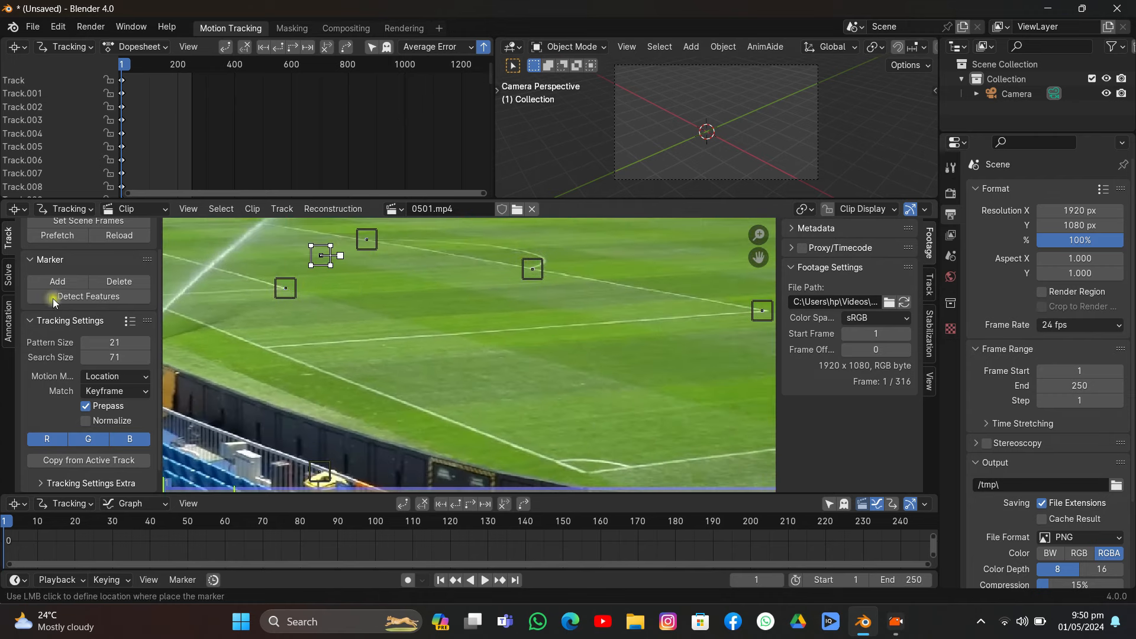
pyautogui.click(267, 347)
# Select all tracking markers, set the motion model to Affine and enable Normalize
pyautogui.moveTo(344, 361)
pyautogui.keyDown('ctrl'); pyautogui.mouseDown(button='middle')
pyautogui.moveTo(404, 334)
pyautogui.moveTo(515, 324)
pyautogui.moveTo(469, 330)
pyautogui.moveTo(545, 391)
pyautogui.moveTo(513, 362)
pyautogui.mouseUp(button='middle'); pyautogui.keyUp('ctrl')
pyautogui.press('a')
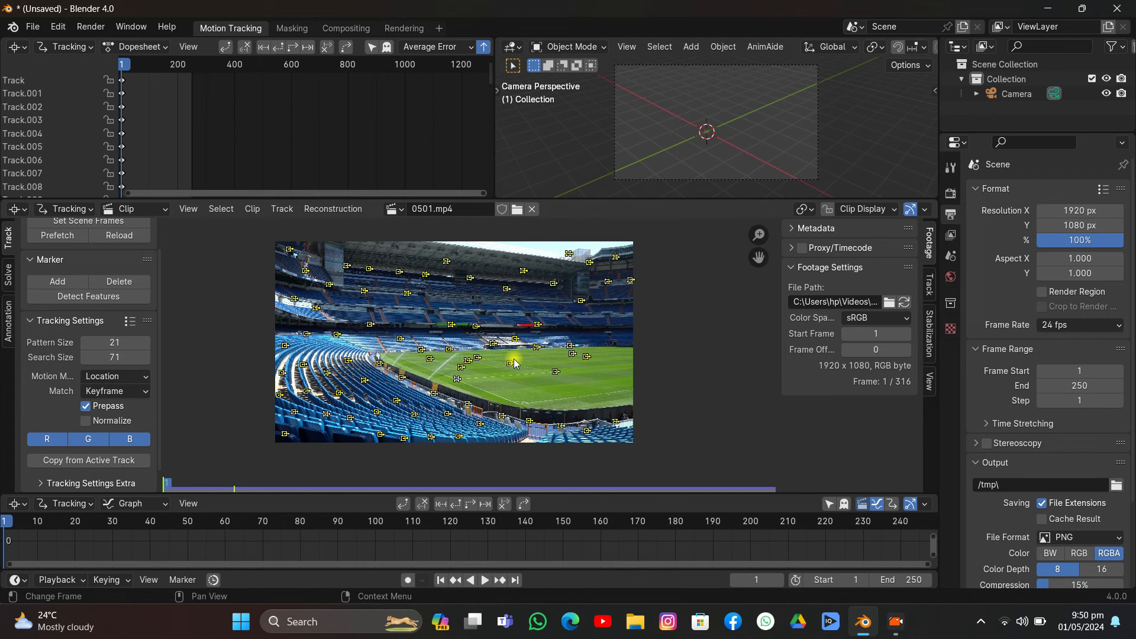
pyautogui.click(113, 376)
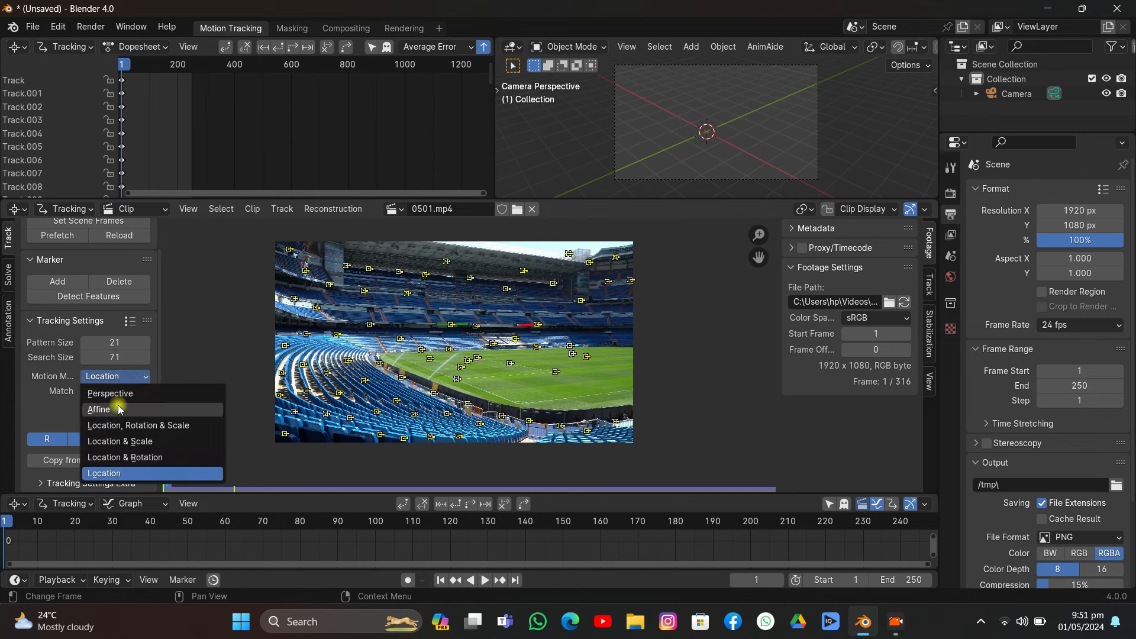
pyautogui.click(121, 425)
pyautogui.click(114, 377)
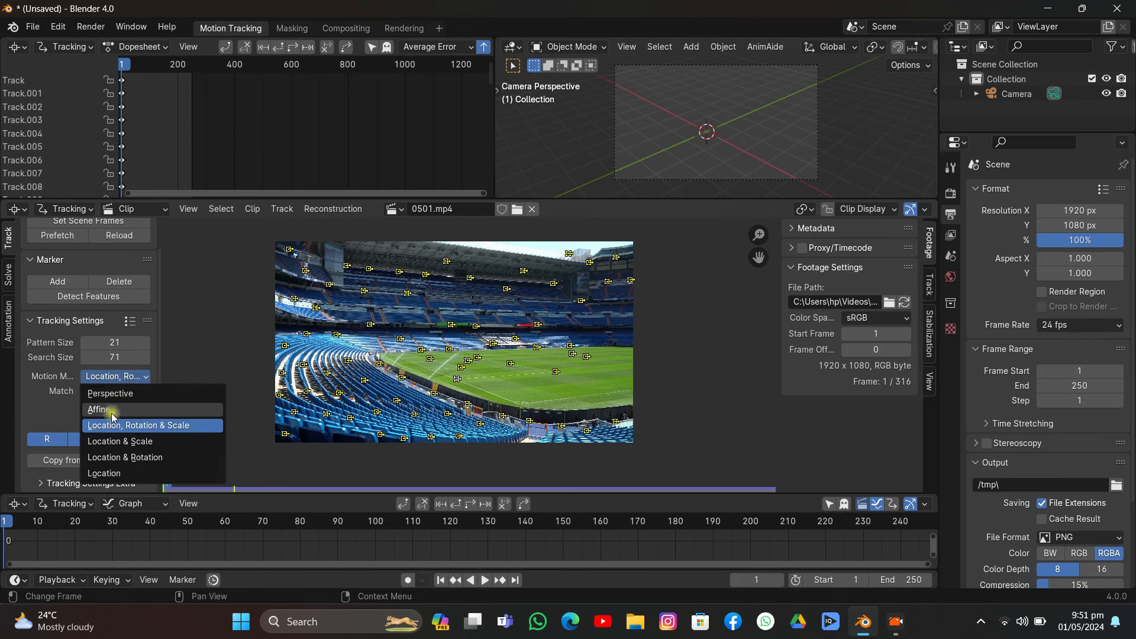
pyautogui.click(112, 409)
pyautogui.click(85, 420)
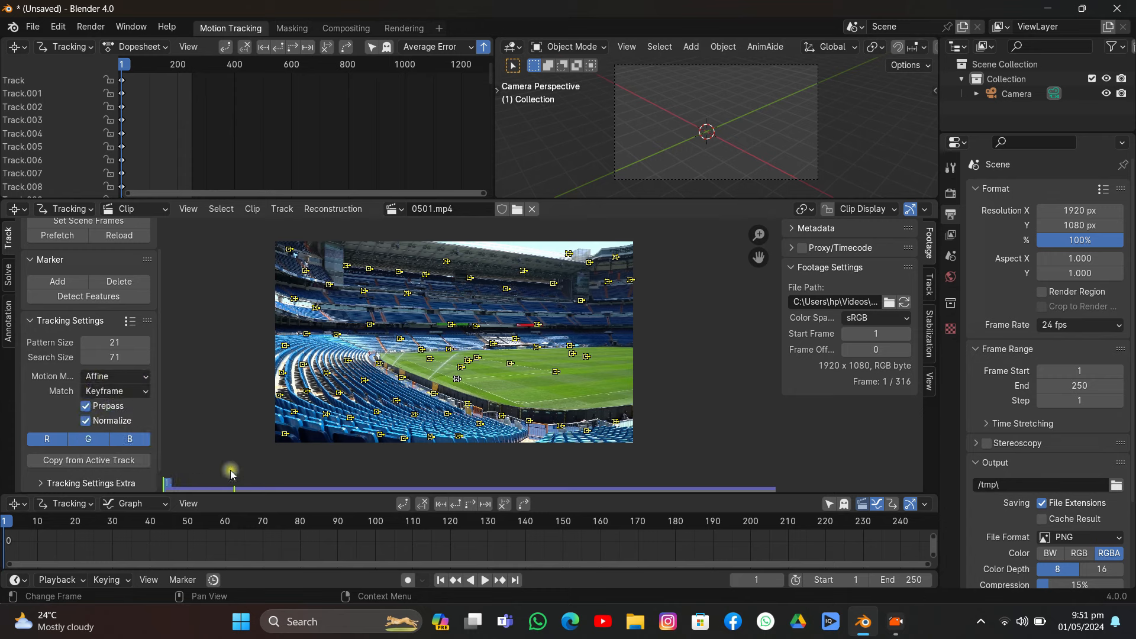
# Track the selected markers forward to frame 250 and detect new features on that frame
pyautogui.click(468, 505)
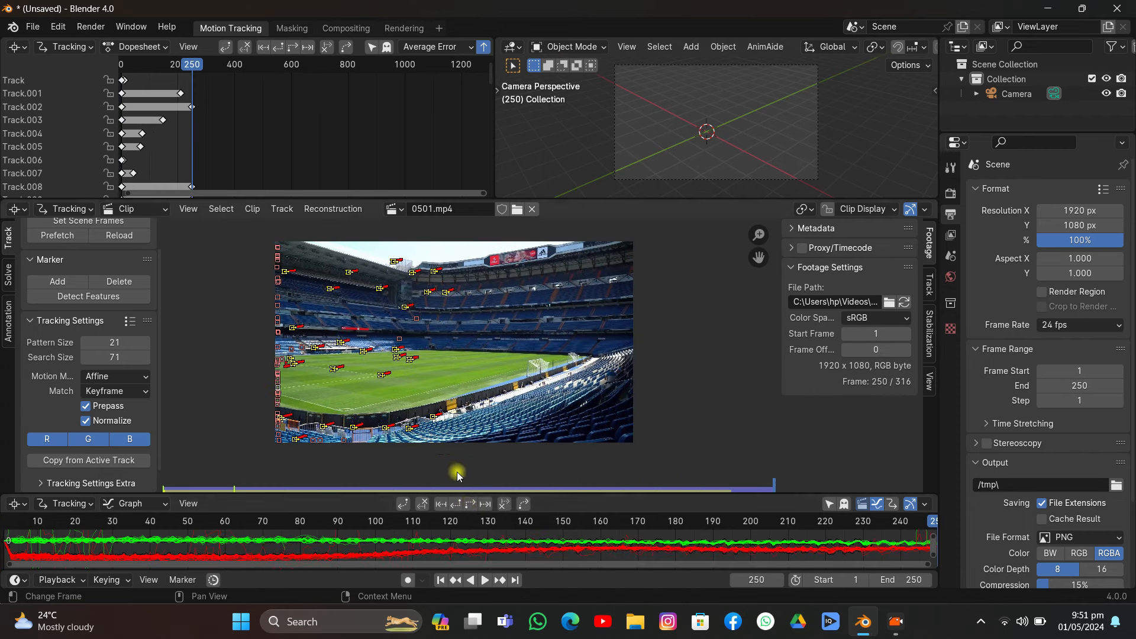
pyautogui.click(76, 297)
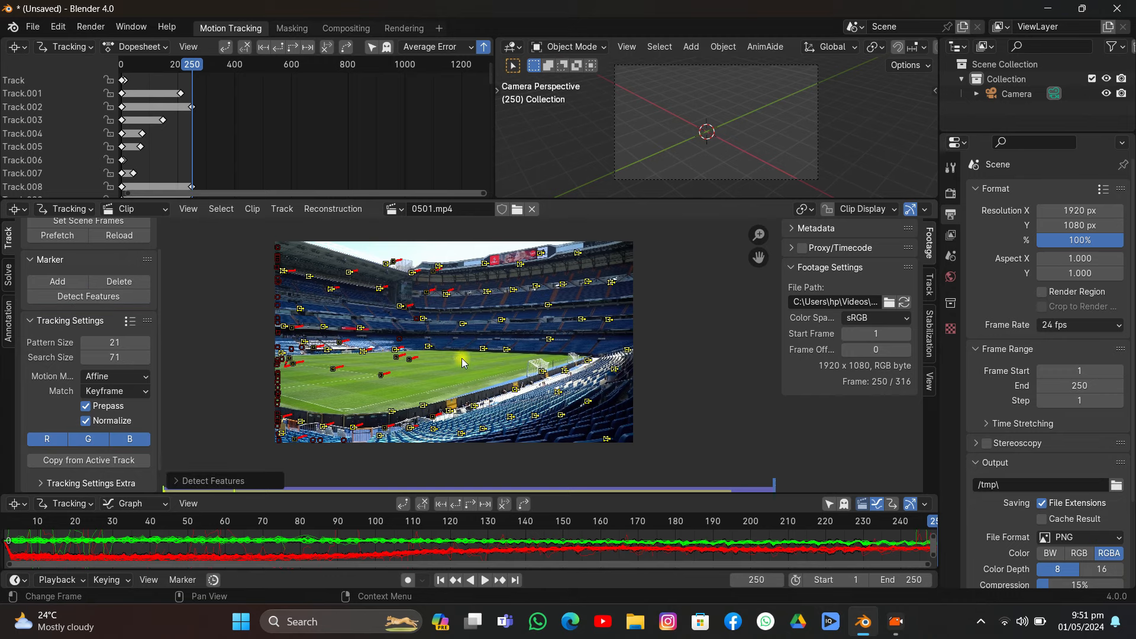
pyautogui.scroll(5, 462, 368)
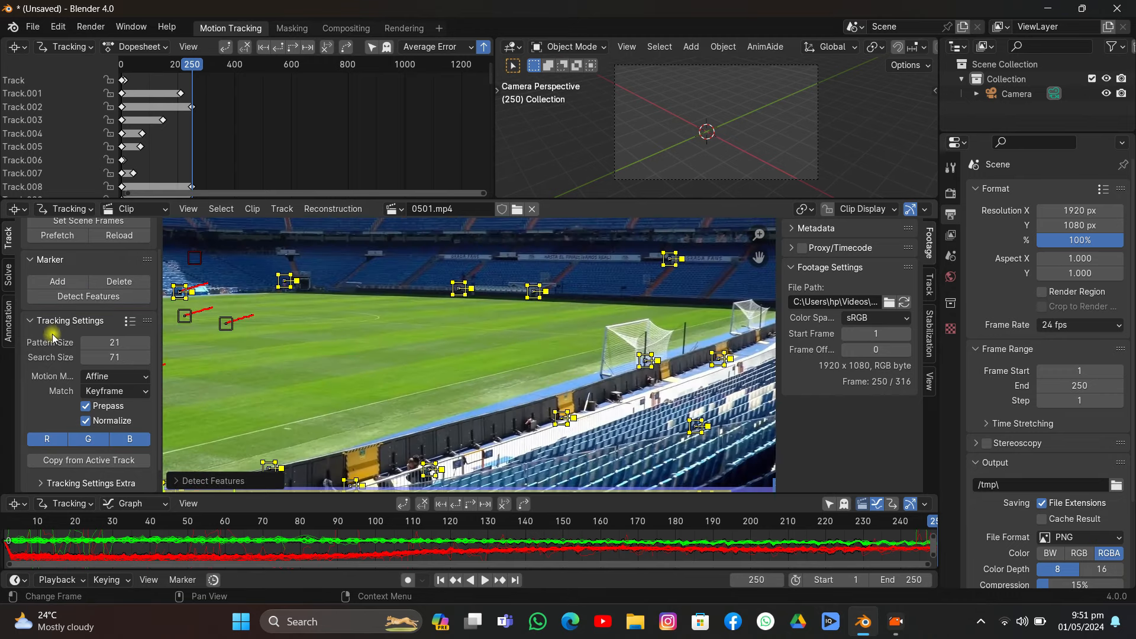
pyautogui.click(52, 283)
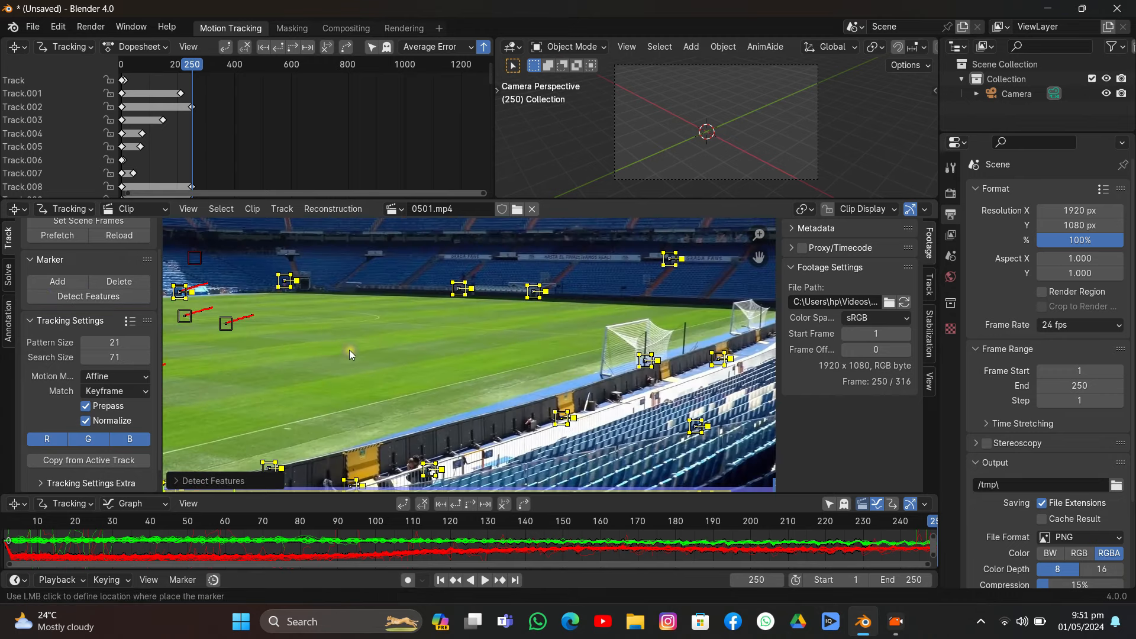
pyautogui.click(365, 320)
pyautogui.click(57, 281)
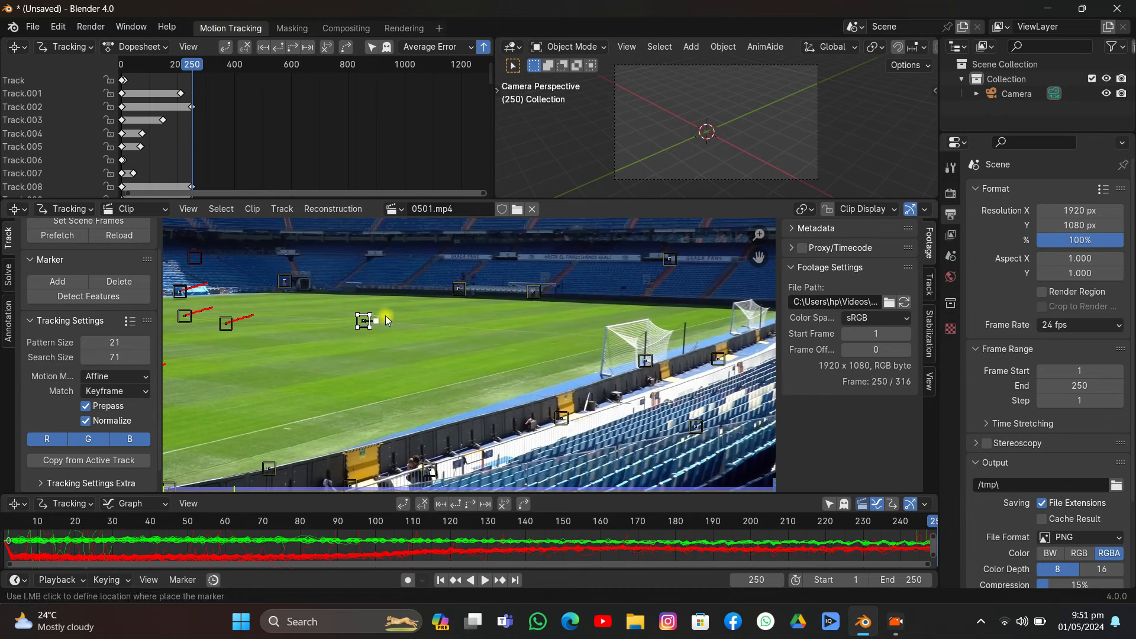
pyautogui.click(582, 352)
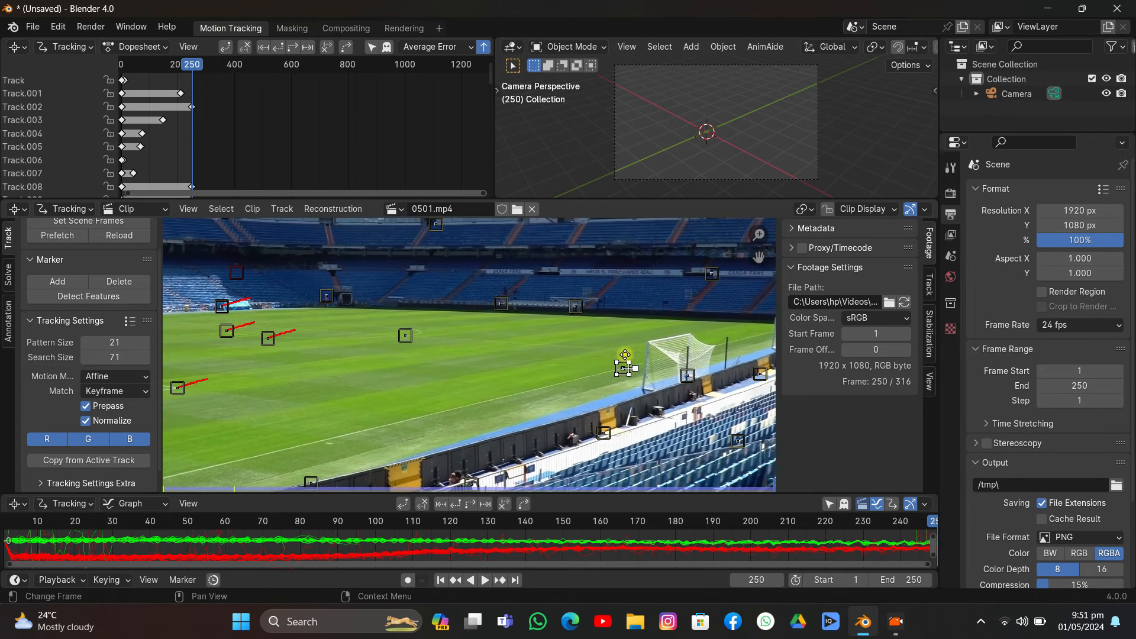
pyautogui.moveTo(625, 355); pyautogui.dragTo(631, 355, button='middle')
pyautogui.hotkey('ctrl', 'z')
pyautogui.hotkey('ctrl', 'z')
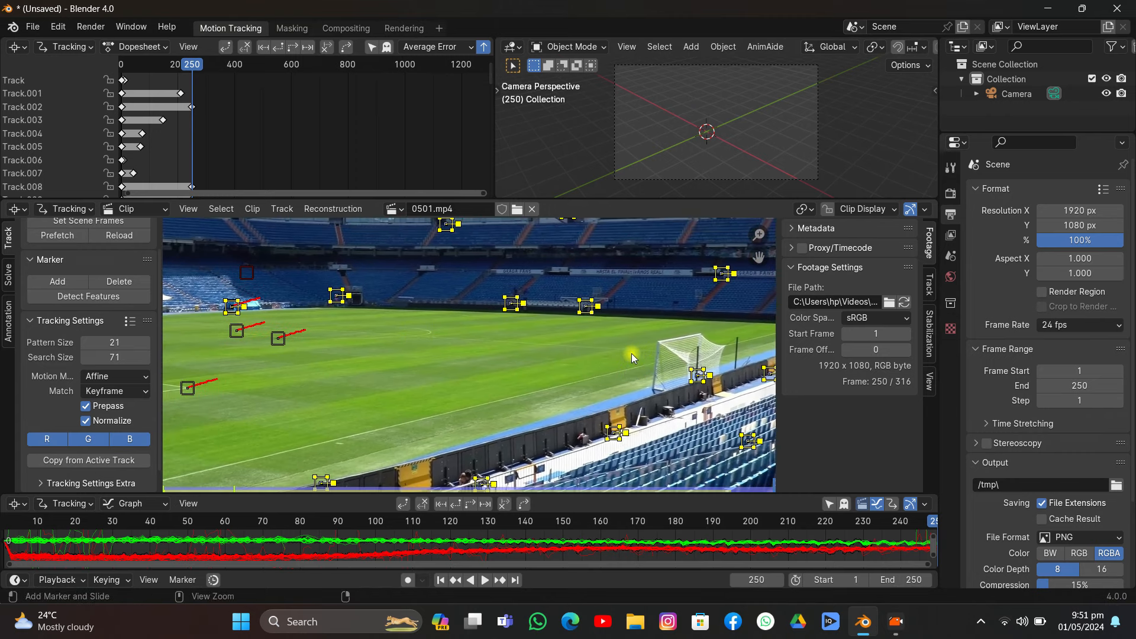
# Undo the feature detection on frame 250 and lock all existing tracks
pyautogui.hotkey('ctrl', 'z')
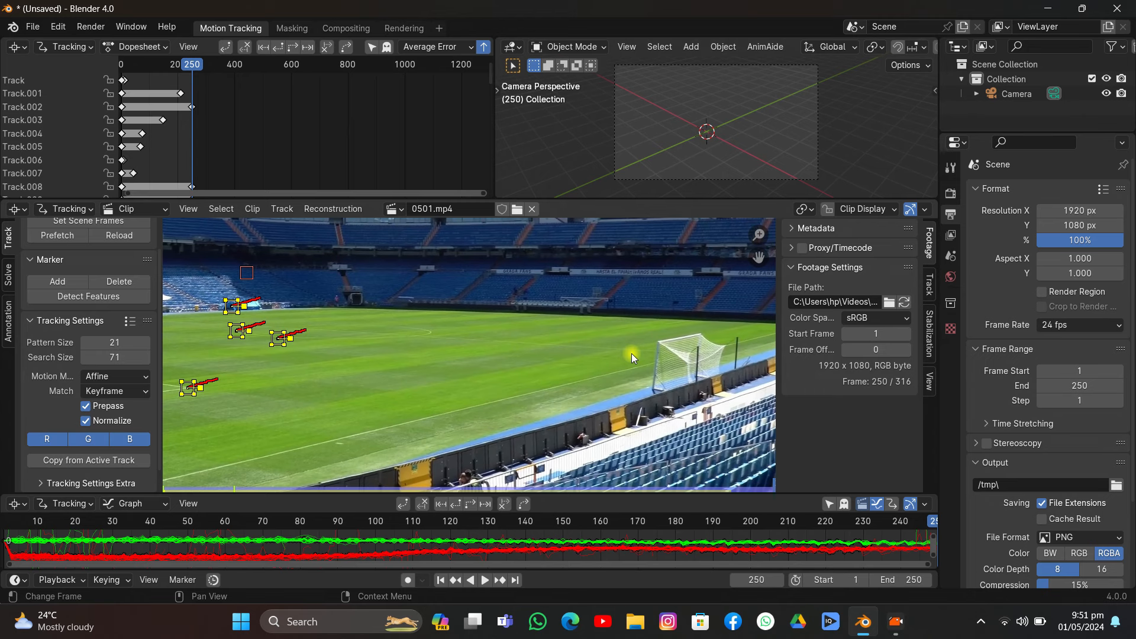
pyautogui.press('ctrl')
pyautogui.hotkey('ctrl', 'l')
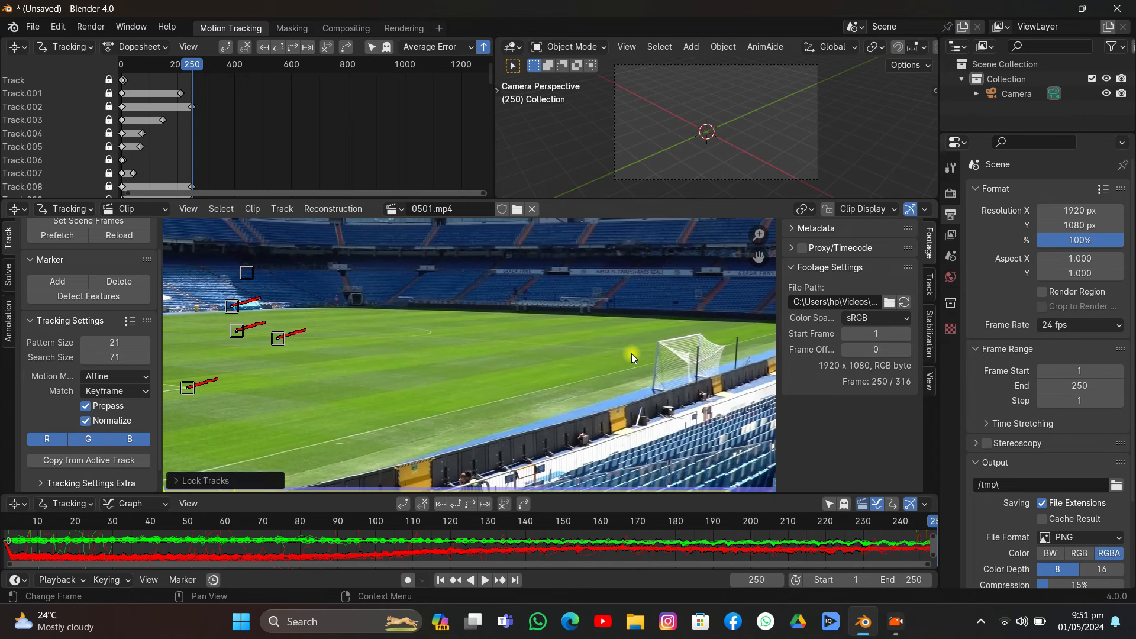
# Detect features on frame 250 and add two markers along the centre circle line
pyautogui.click(97, 296)
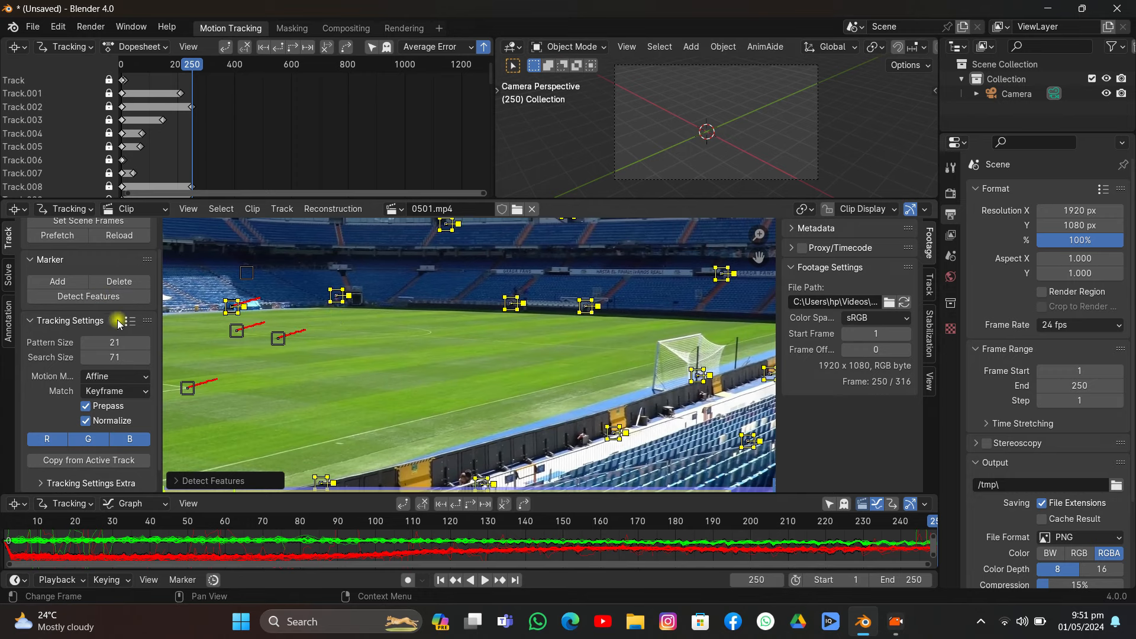
pyautogui.scroll(-4, 570, 328)
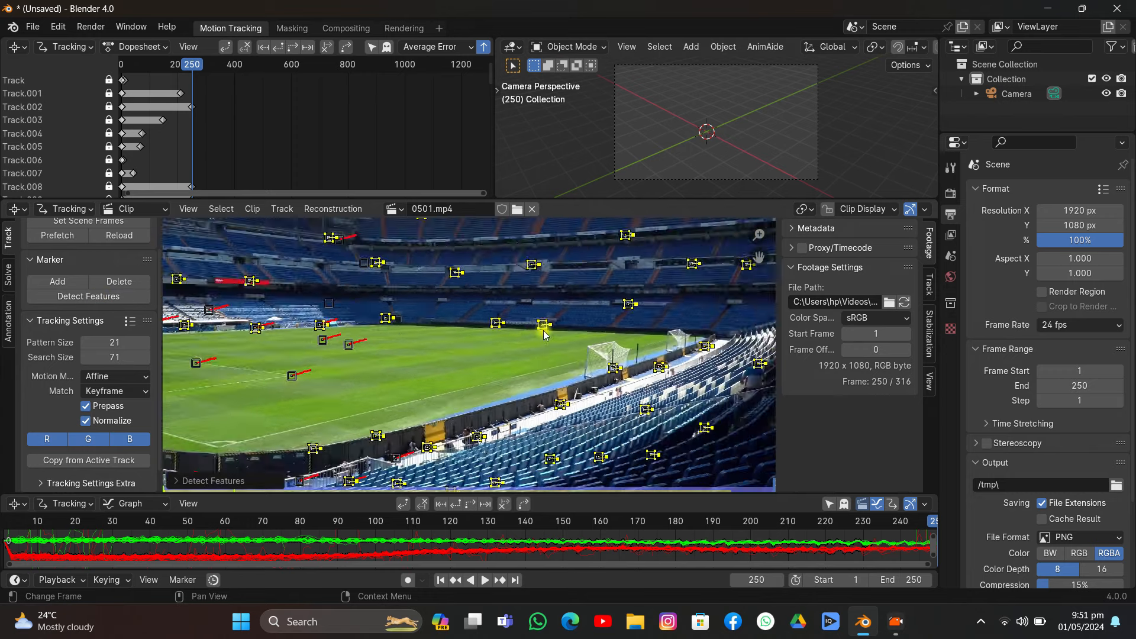
pyautogui.scroll(3, 535, 360)
pyautogui.scroll(5, 535, 362)
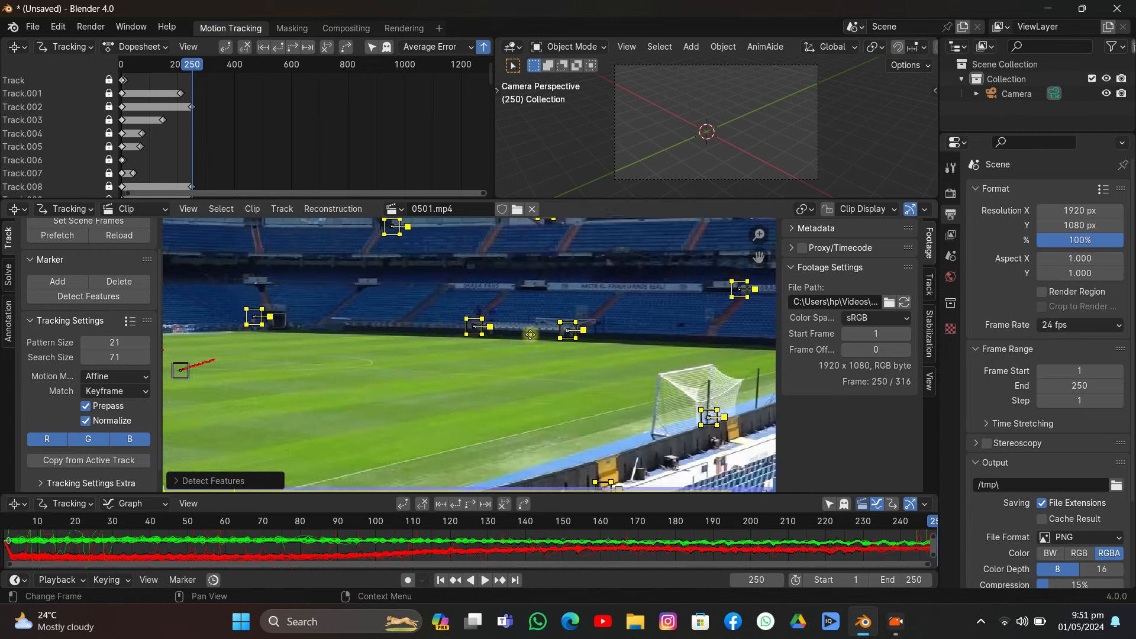
pyautogui.click(52, 283)
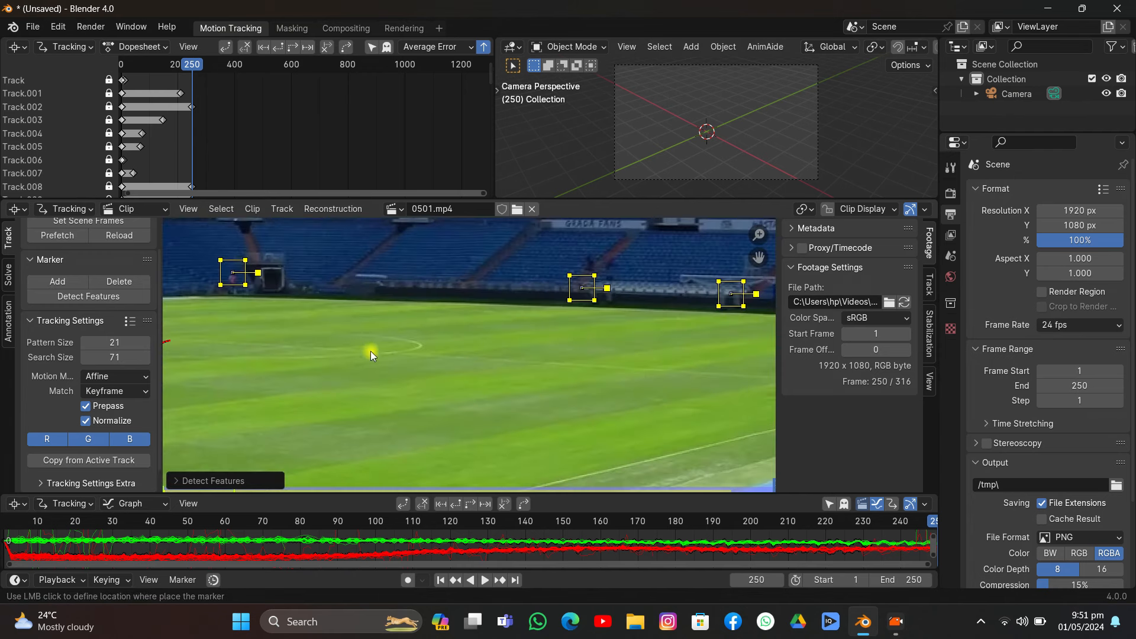
pyautogui.click(388, 354)
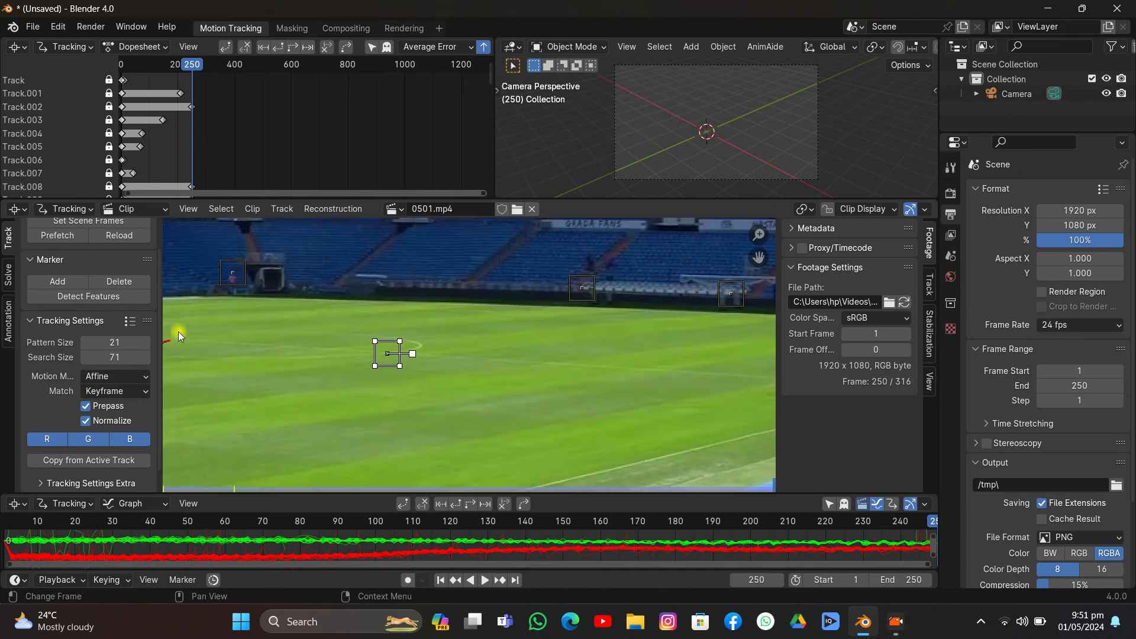
pyautogui.click(80, 284)
pyautogui.click(413, 341)
# Add three markers: on the pitch boundary line before the near goal, on that goal's upper corner, and on the open grass
pyautogui.moveTo(481, 364); pyautogui.dragTo(294, 308, button='middle')
pyautogui.click(57, 282)
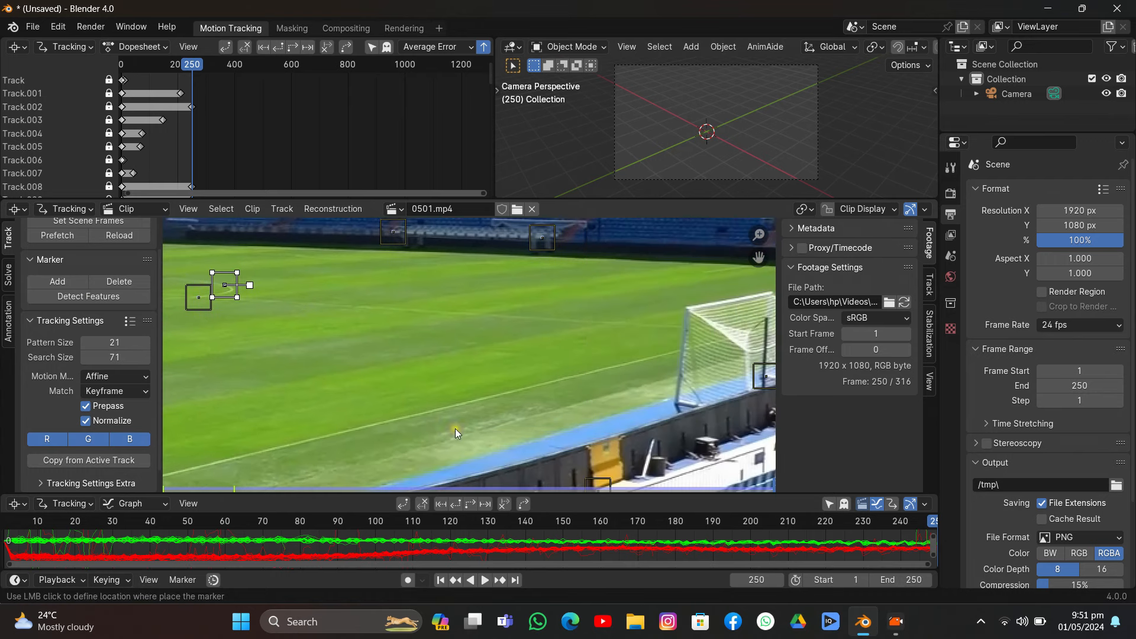
pyautogui.click(445, 406)
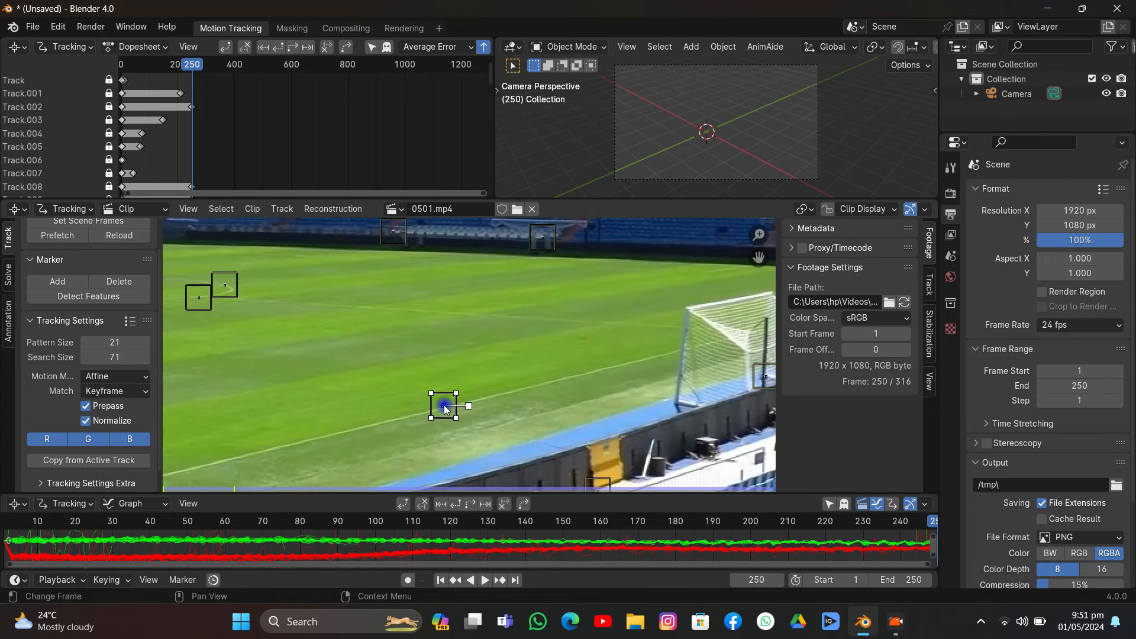
pyautogui.click(43, 283)
pyautogui.click(688, 309)
pyautogui.click(81, 279)
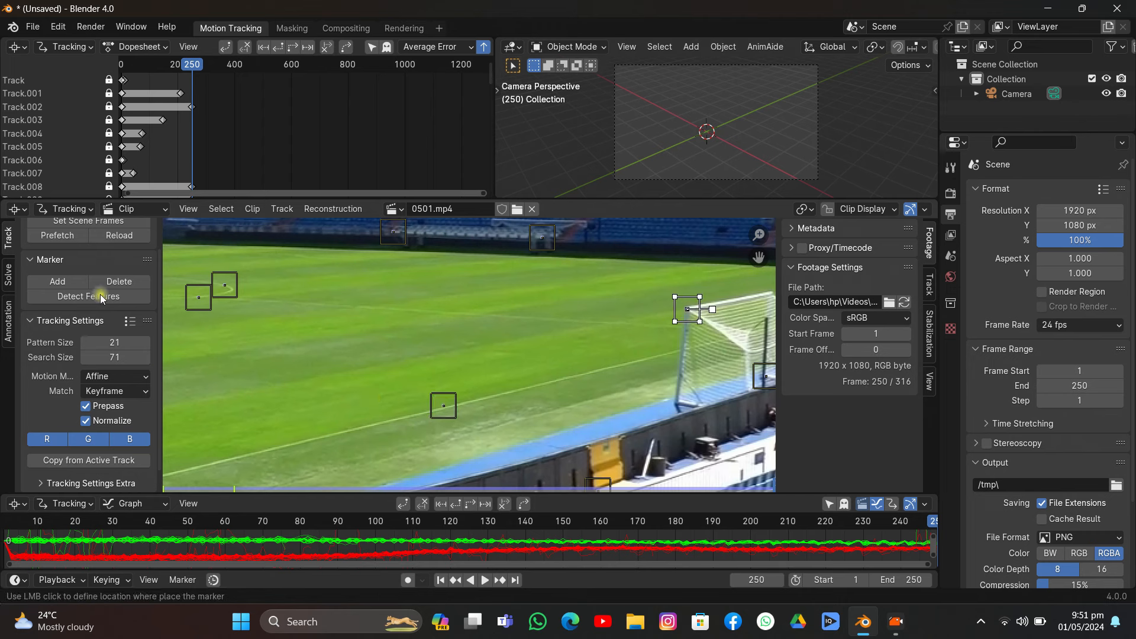
pyautogui.click(246, 393)
# Select all unlocked markers and track them backward to frame 1
pyautogui.scroll(-4, 414, 381)
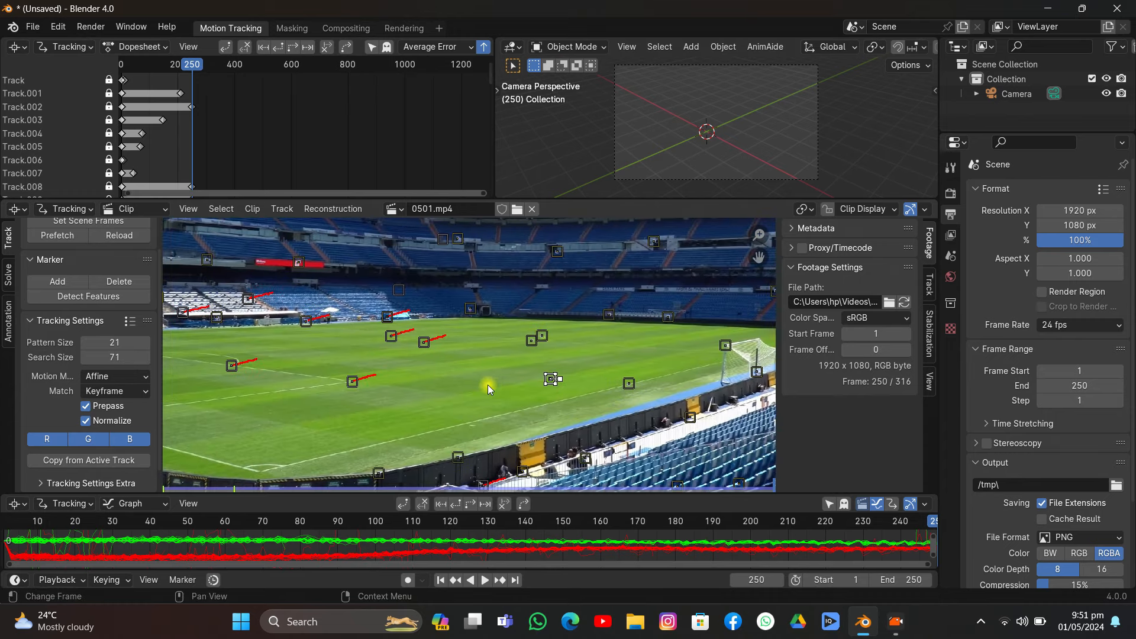
pyautogui.press('a')
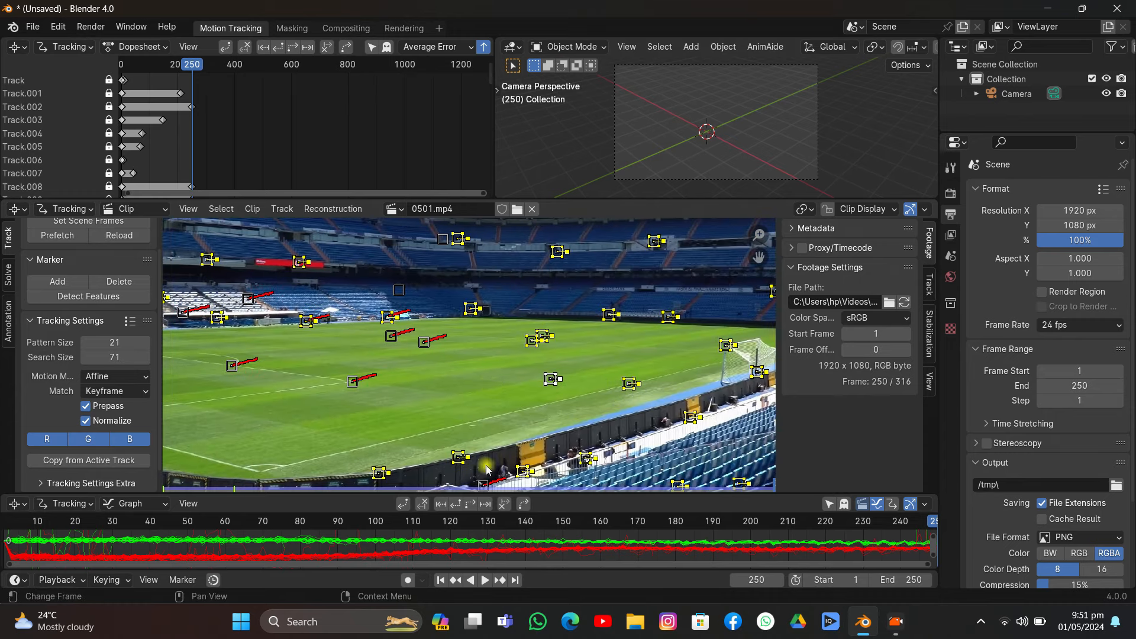
pyautogui.hotkey('shift', 'ctrl', 't')
pyautogui.scroll(-4, 497, 374)
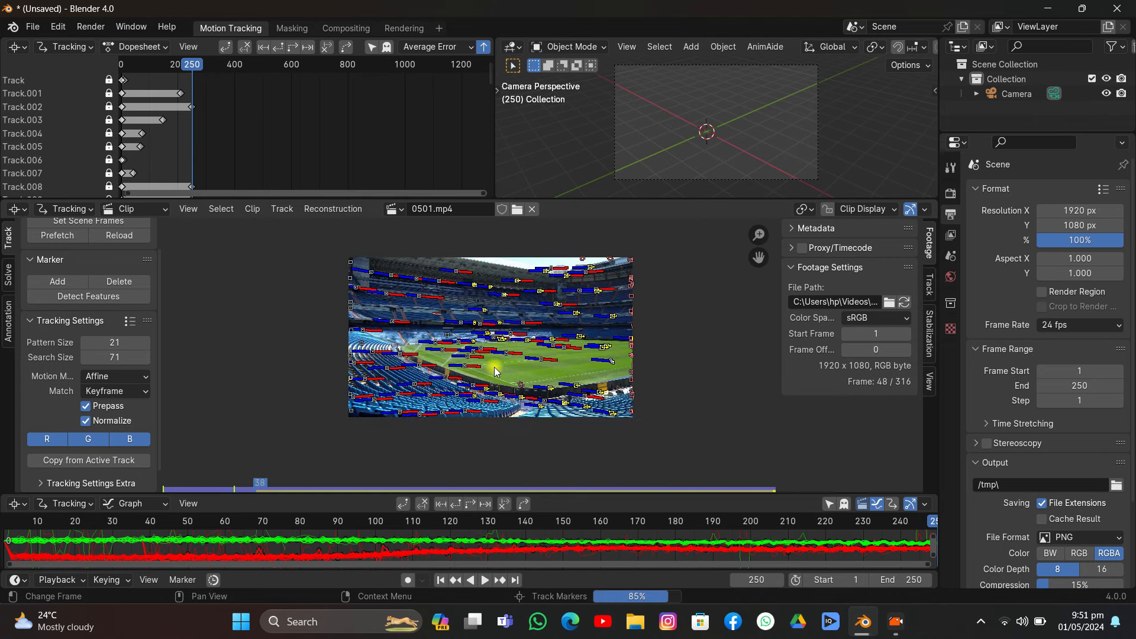
pyautogui.scroll(4, 528, 372)
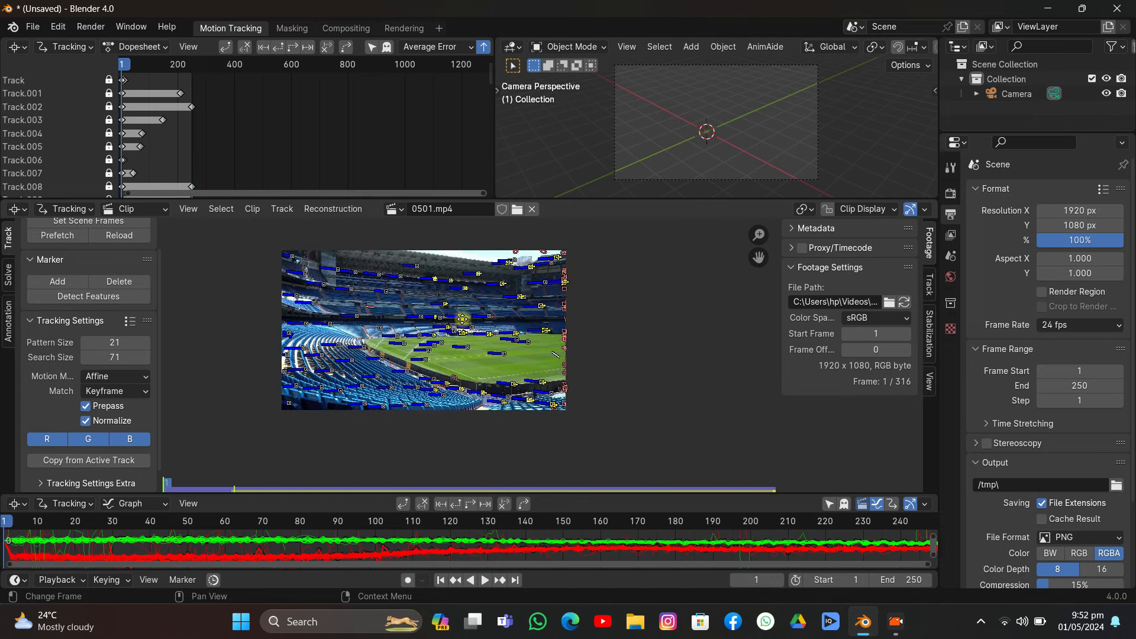
pyautogui.scroll(-1, 502, 330)
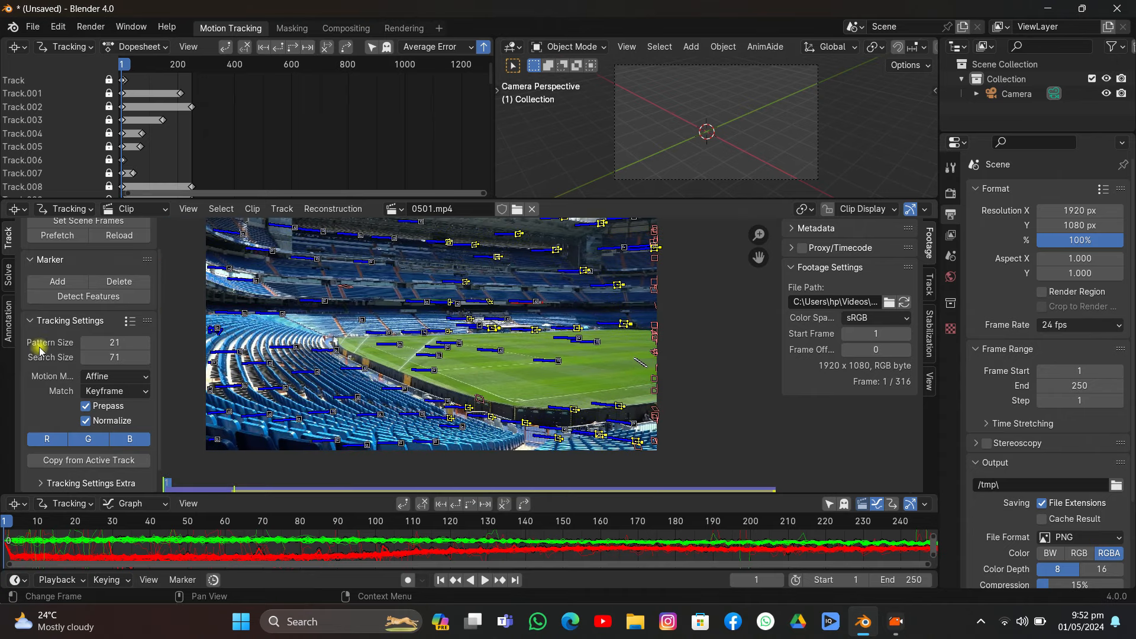
# Enable Keyframe selection and Focal Length, Optical Center and Radial Distortion refinement, and solve the camera motion
pyautogui.click(9, 275)
pyautogui.click(98, 294)
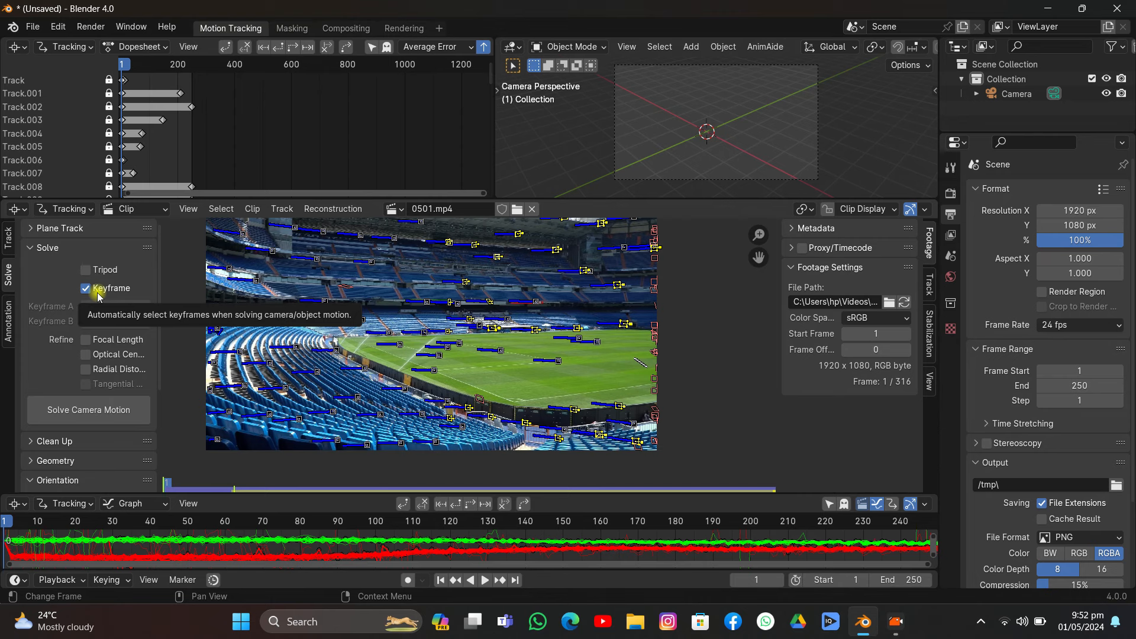
pyautogui.click(102, 342)
pyautogui.click(104, 354)
pyautogui.click(109, 367)
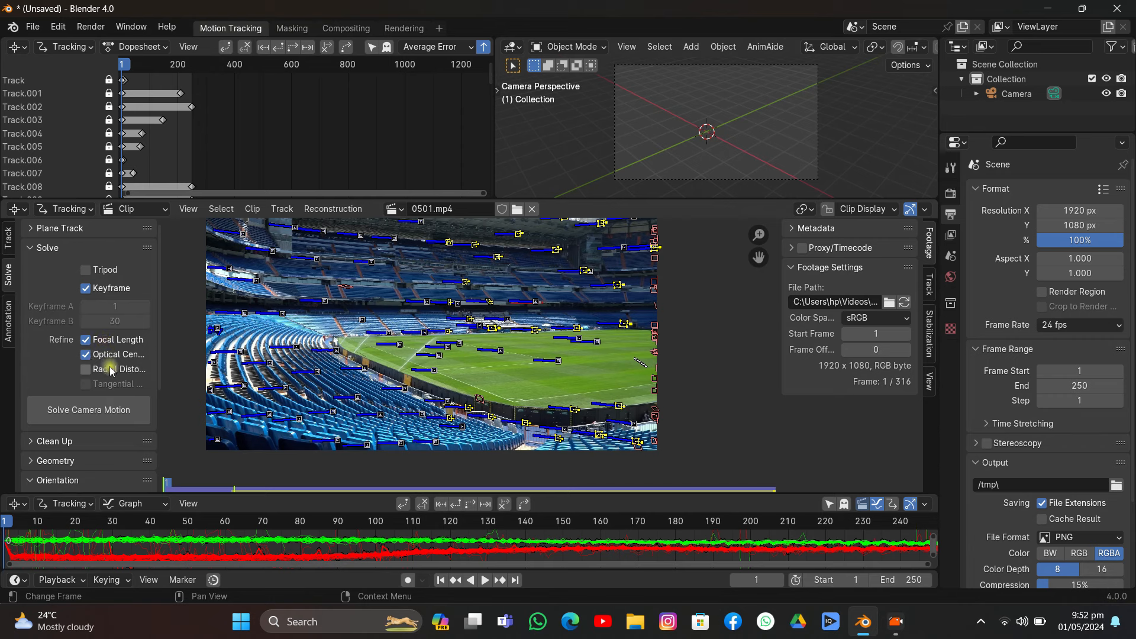
pyautogui.click(94, 421)
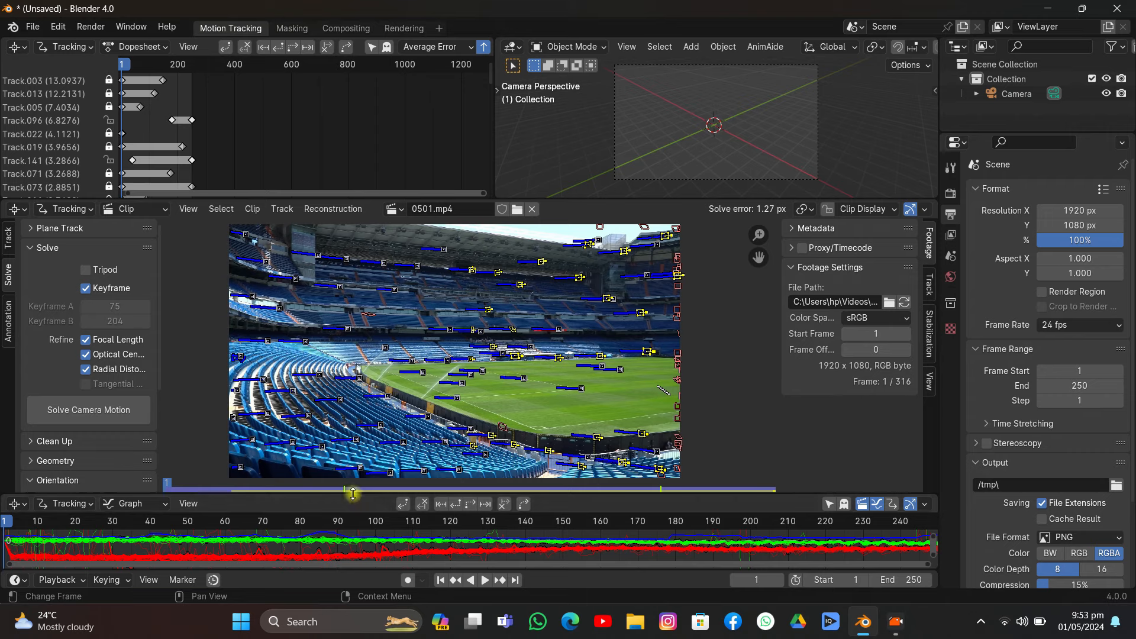
# Enlarge the tracking graph and delete the curve with strong spikes before frame 30
pyautogui.moveTo(355, 496); pyautogui.dragTo(375, 347)
pyautogui.keyDown('ctrl'); pyautogui.moveTo(350, 427); pyautogui.dragTo(246, 443, button='middle'); pyautogui.keyUp('ctrl')
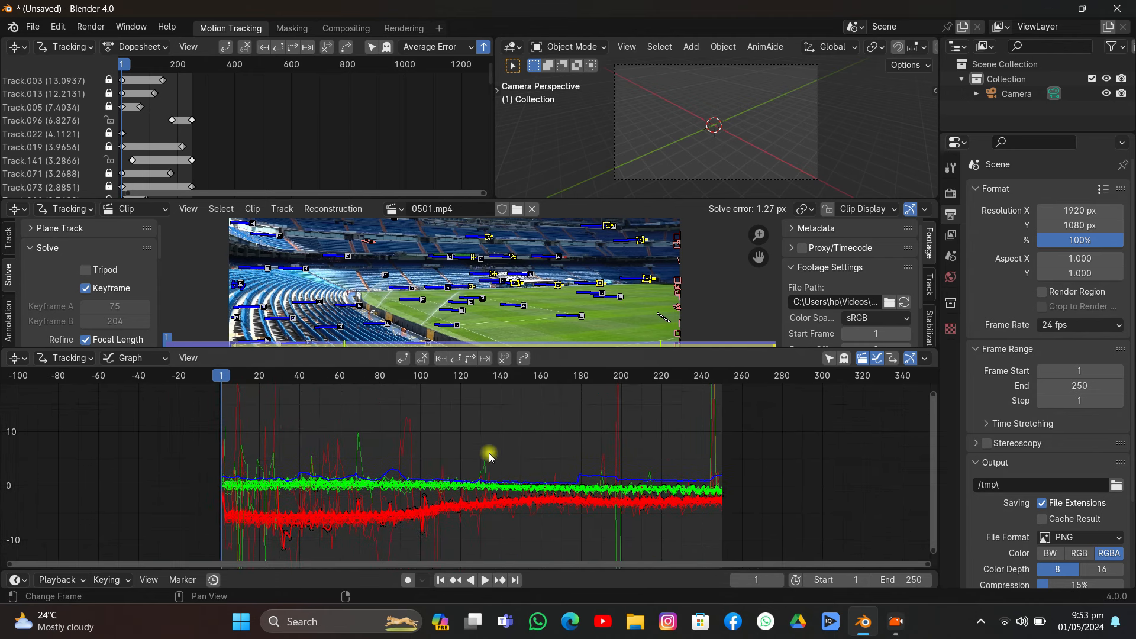
pyautogui.click(255, 399)
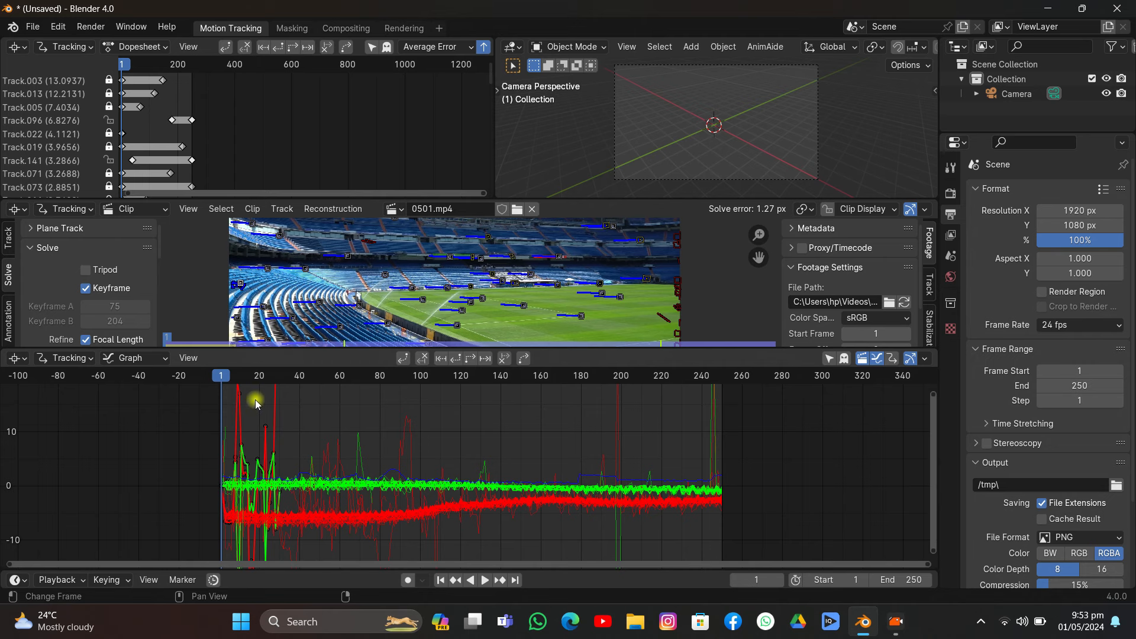
pyautogui.press('Delete')
pyautogui.click(255, 399)
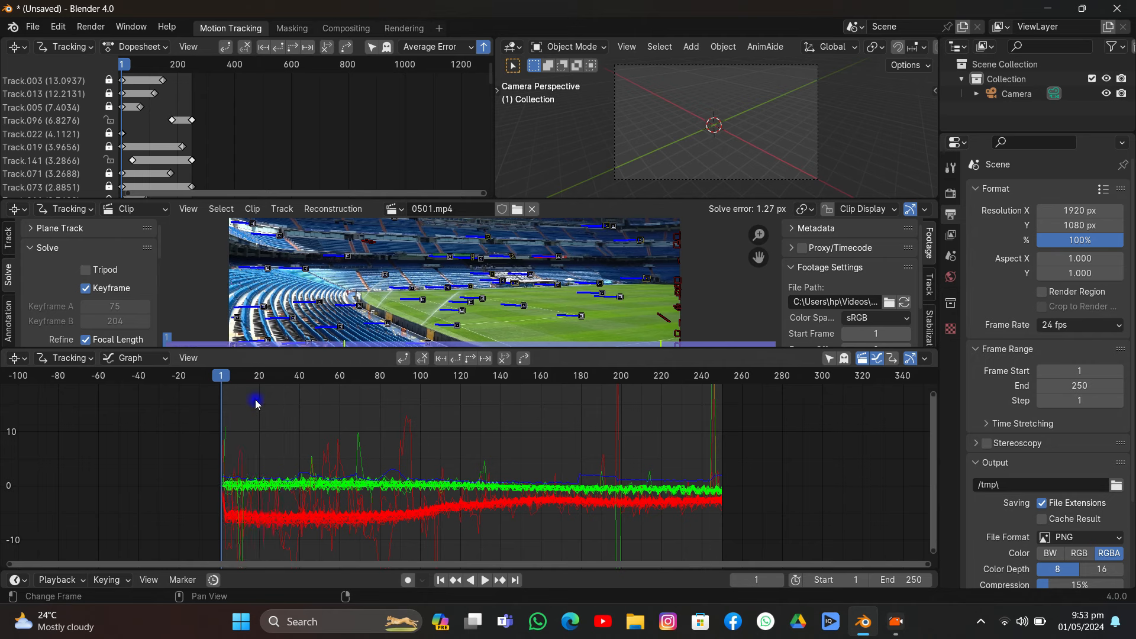
# Delete the two outlier track curves with tall spikes near frames 198 and 245
pyautogui.click(617, 404)
pyautogui.press('Delete')
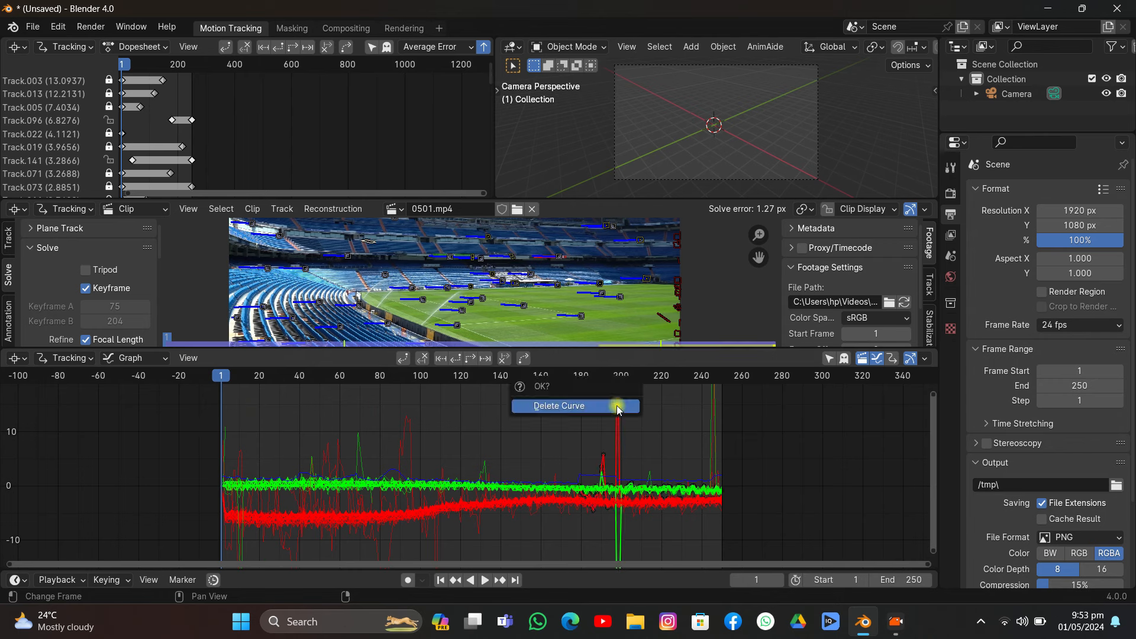
pyautogui.click(616, 406)
pyautogui.click(713, 422)
pyautogui.press('Delete')
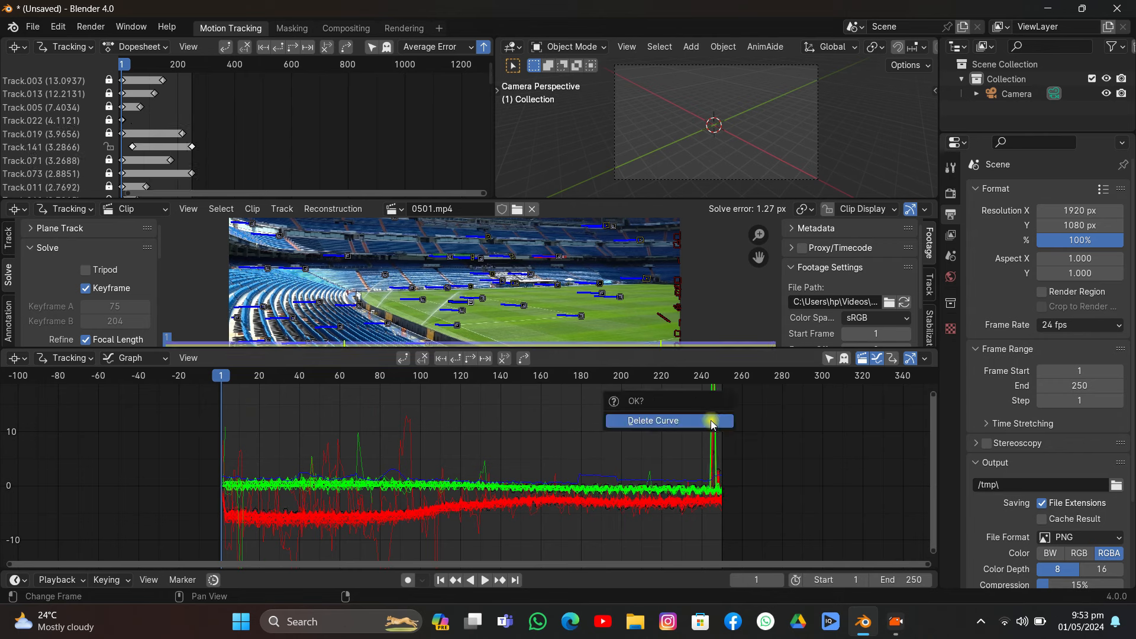
pyautogui.click(711, 420)
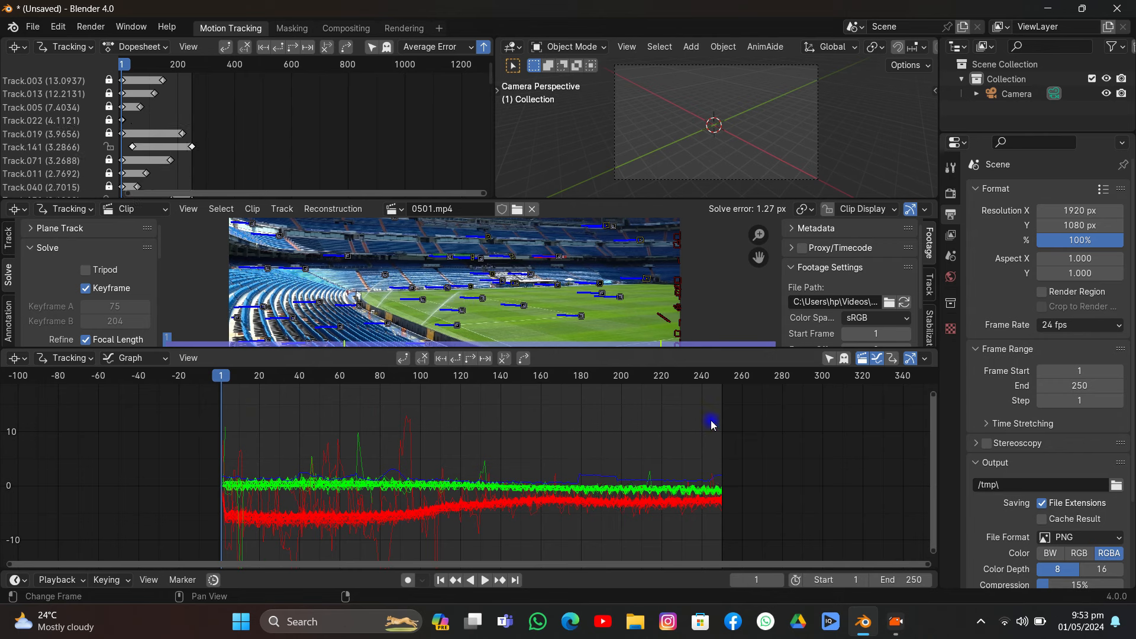
# Delete the three outlier track curves peaking near frames 93, 70 and 60
pyautogui.click(414, 437)
pyautogui.press('Delete')
pyautogui.click(414, 437)
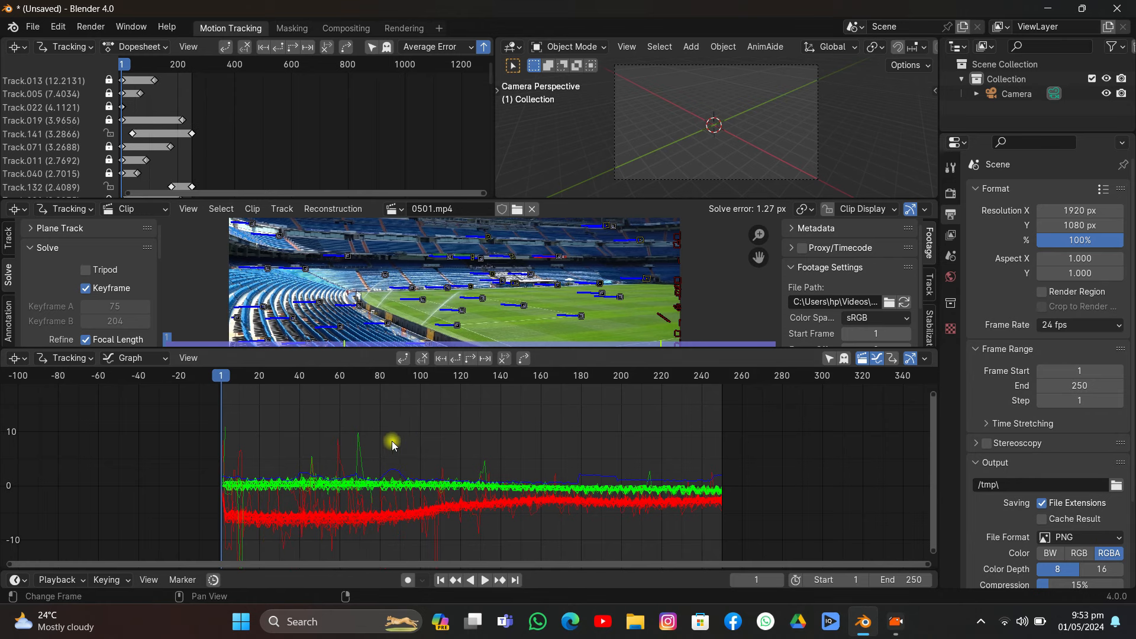
pyautogui.click(359, 441)
pyautogui.press('Delete')
pyautogui.click(360, 438)
pyautogui.click(336, 450)
pyautogui.press('Delete')
pyautogui.click(340, 452)
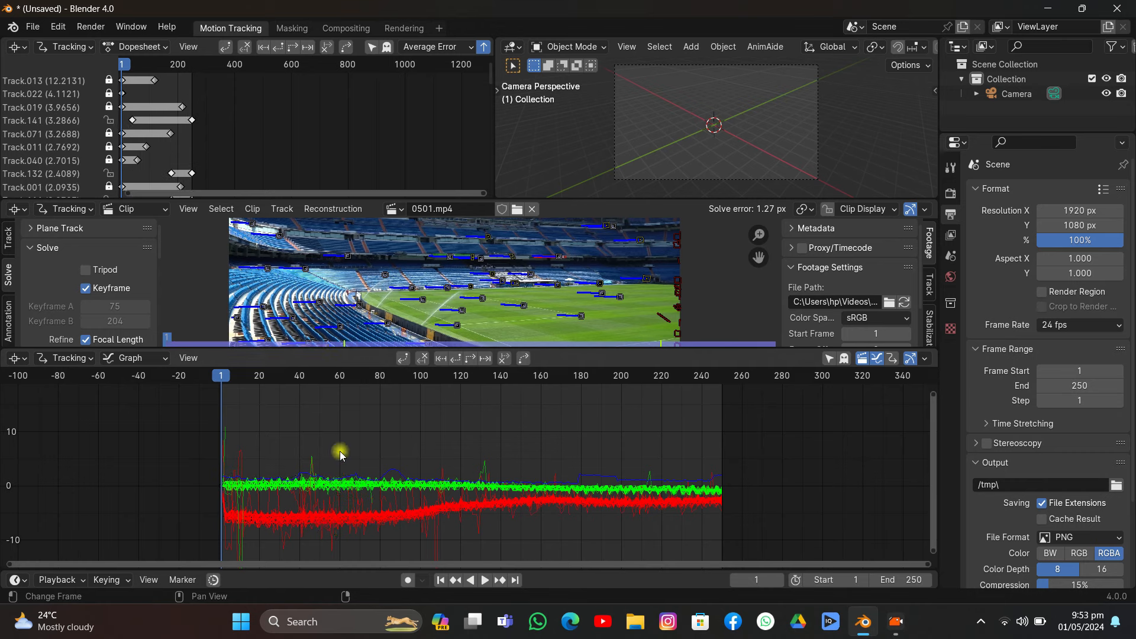
# Delete the two outlier track curves spiking downward near frames 10 and 108
pyautogui.scroll(-2, 339, 451)
pyautogui.click(230, 535)
pyautogui.press('Delete')
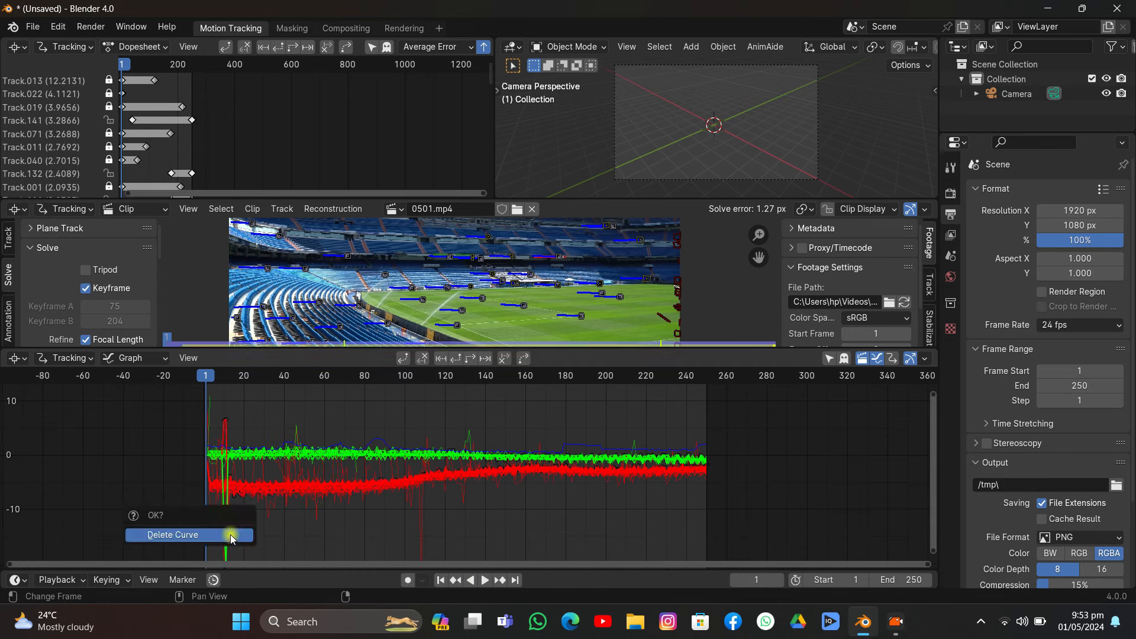
pyautogui.click(231, 536)
pyautogui.click(420, 521)
pyautogui.press('Delete')
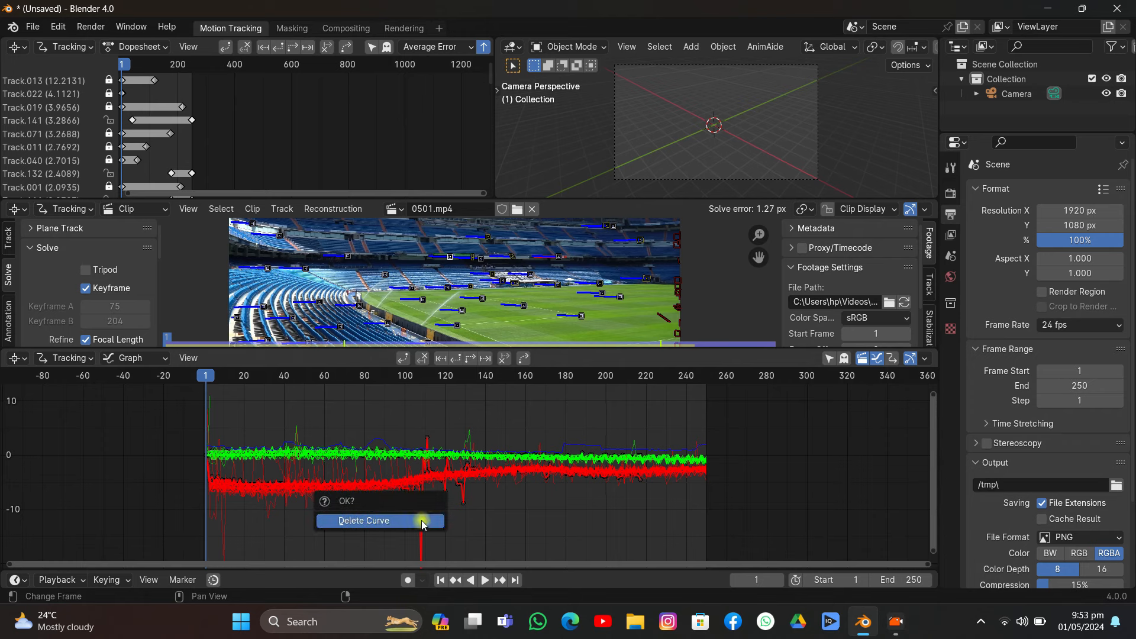
pyautogui.click(421, 519)
# Delete the remaining outlier curve that dips to about -20 near frame 10
pyautogui.scroll(-2, 421, 519)
pyautogui.scroll(-2, 421, 520)
pyautogui.click(311, 494)
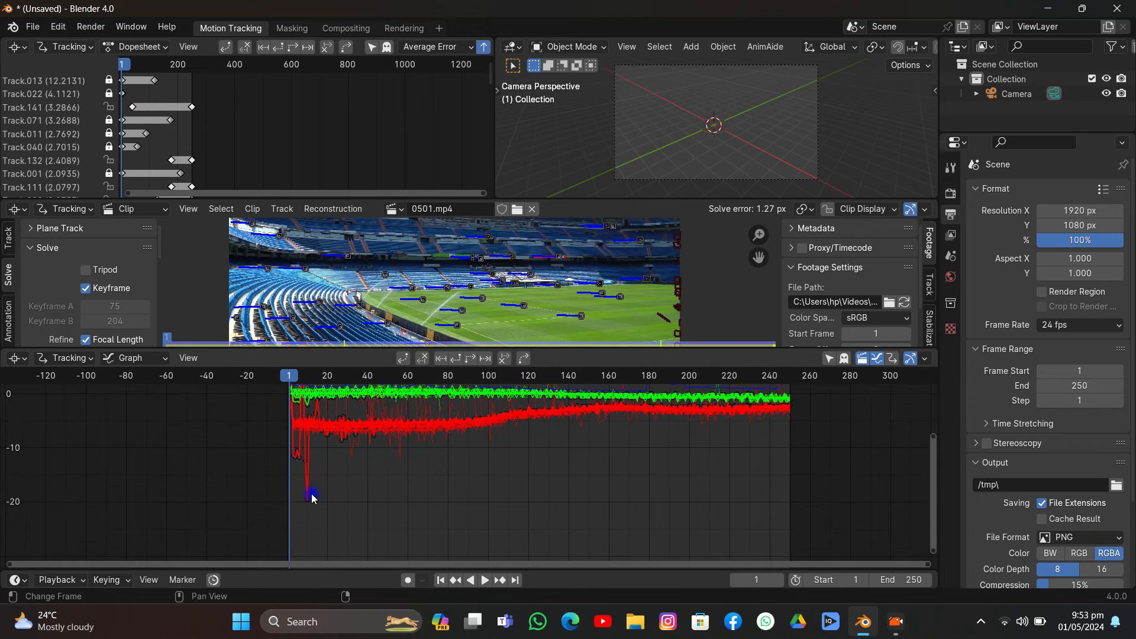
pyautogui.press('Delete')
pyautogui.click(311, 493)
pyautogui.scroll(-3, 311, 493)
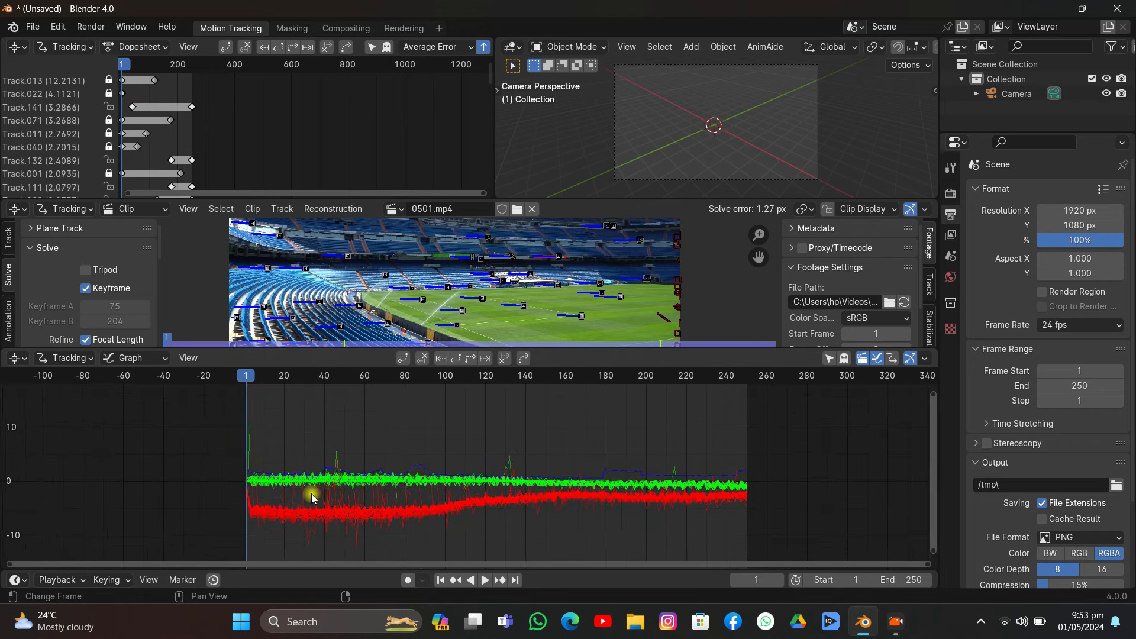
# Delete the outlier track curve that spikes up to about 10 near frame 1
pyautogui.click(212, 443)
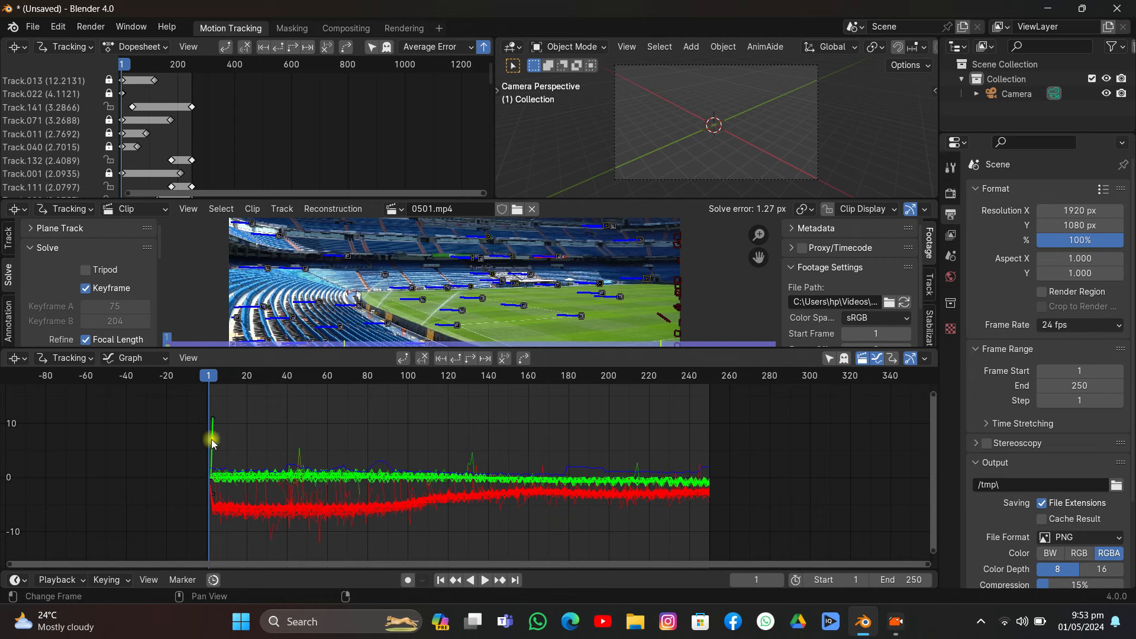
pyautogui.press('Delete')
pyautogui.click(140, 440)
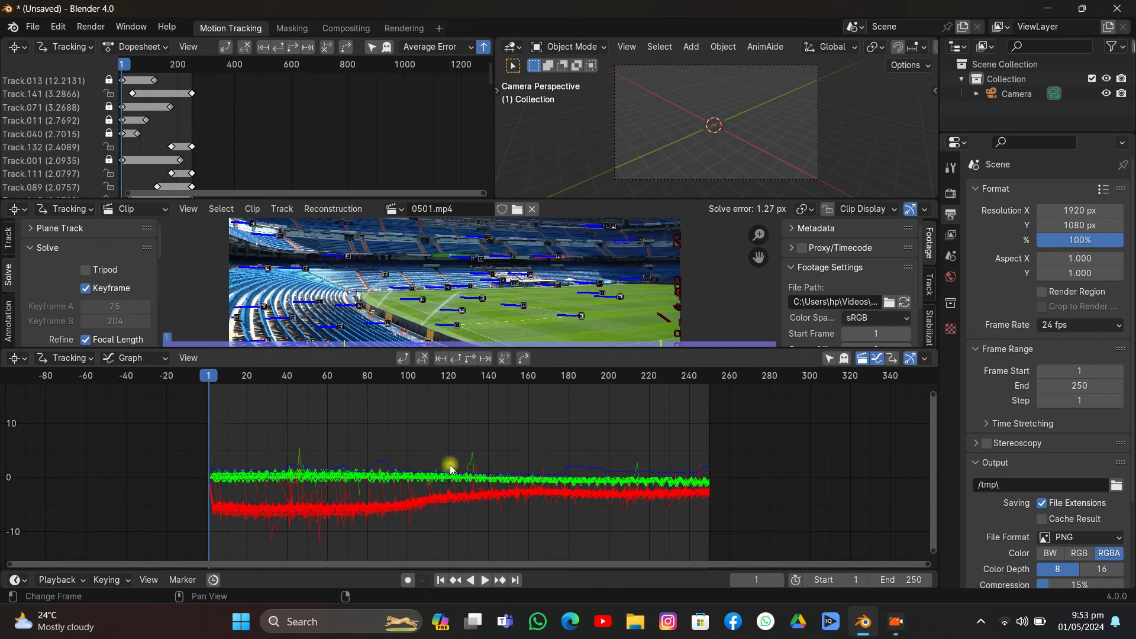
pyautogui.click(585, 474)
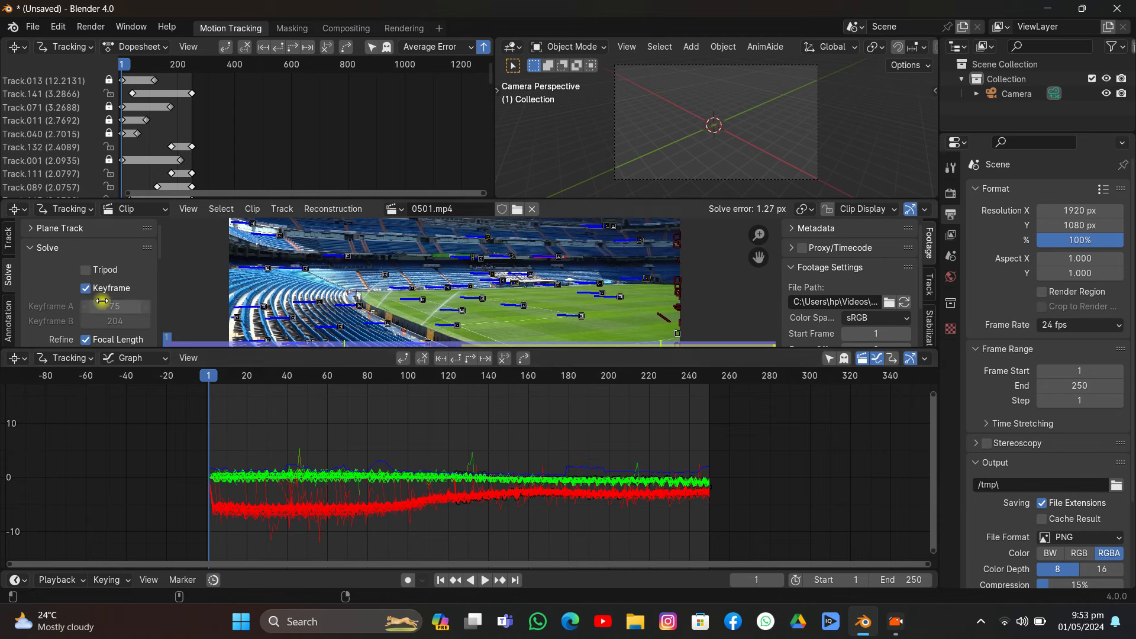
# Open the Clean Up options of the solve settings and filter the problematic tracks
pyautogui.scroll(-5, 103, 304)
pyautogui.scroll(-3, 102, 302)
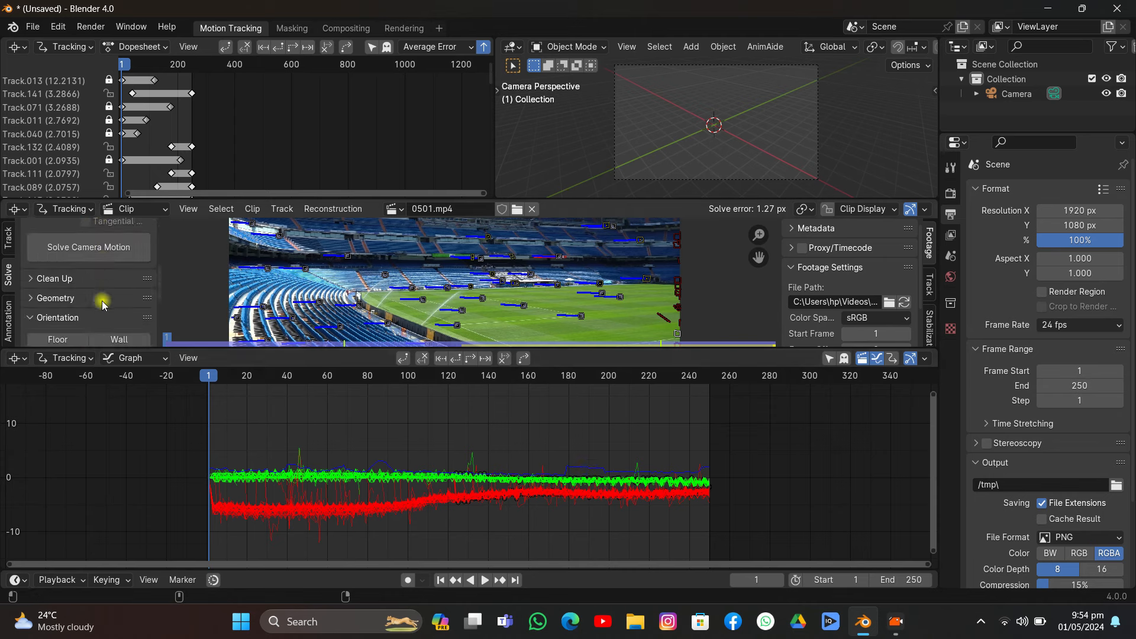
pyautogui.click(74, 279)
pyautogui.scroll(-3, 82, 299)
pyautogui.click(88, 304)
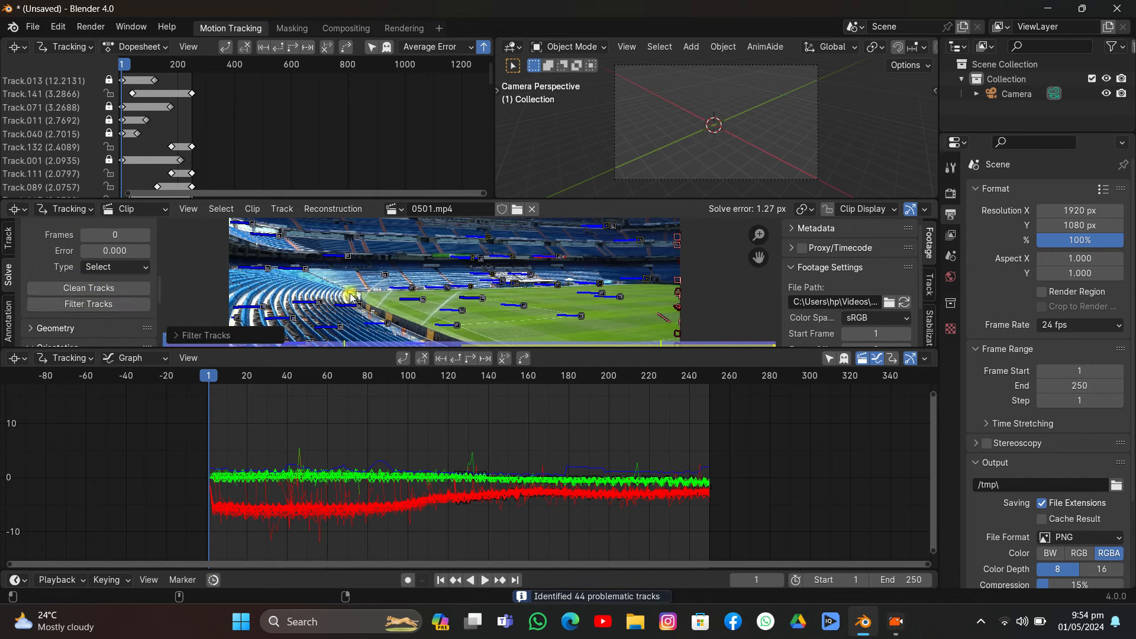
# Select all tracks in the clip and unlock them
pyautogui.press('a')
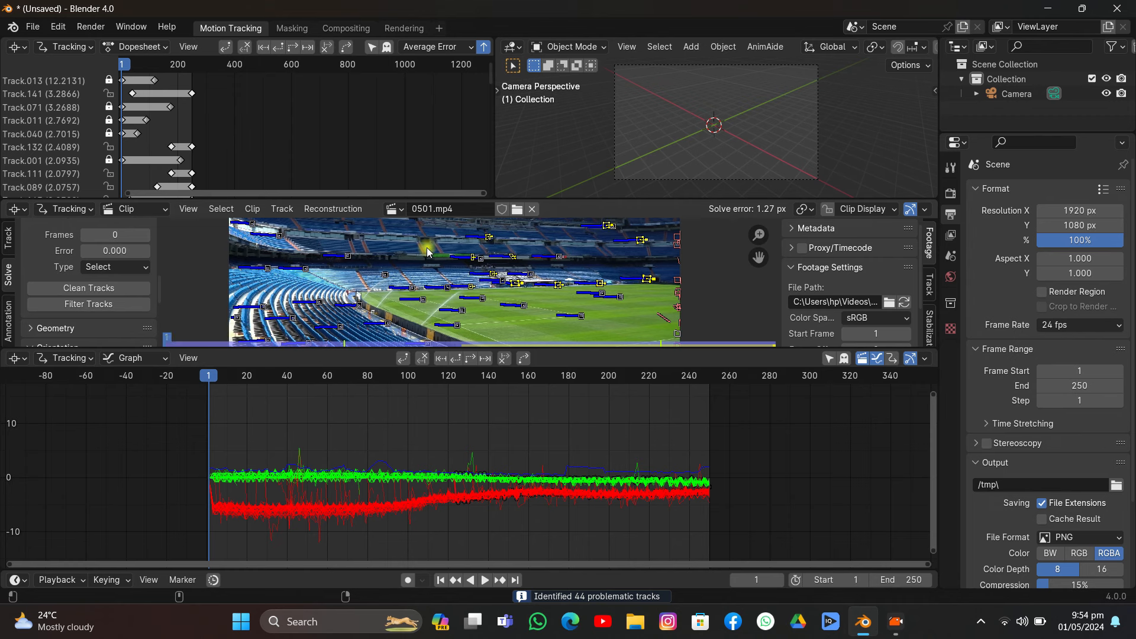
pyautogui.hotkey('ctrl', 'l')
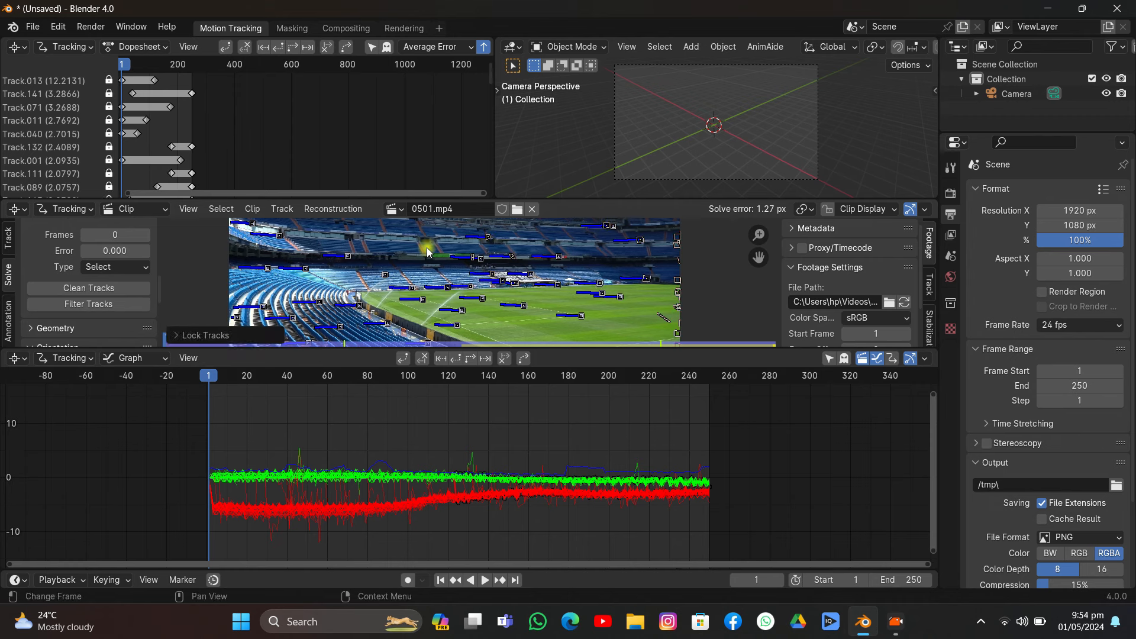
pyautogui.press('l')
pyautogui.press('l')
pyautogui.hotkey('alt', 'l')
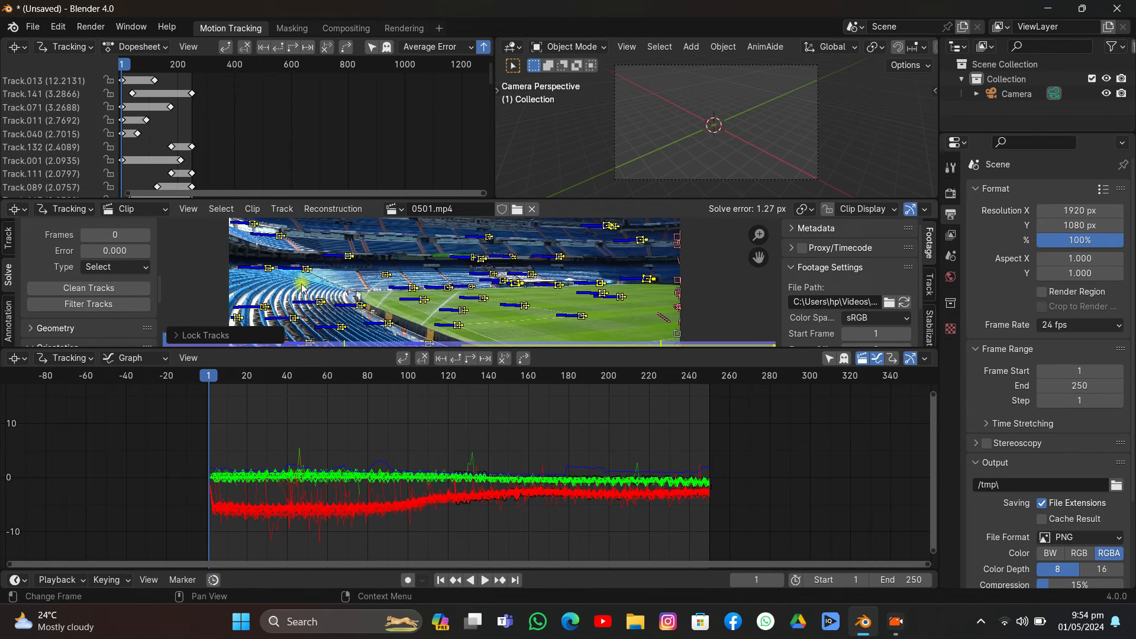
# Filter the tracks with a track threshold of 5.15 and delete the selected problematic tracks
pyautogui.click(105, 304)
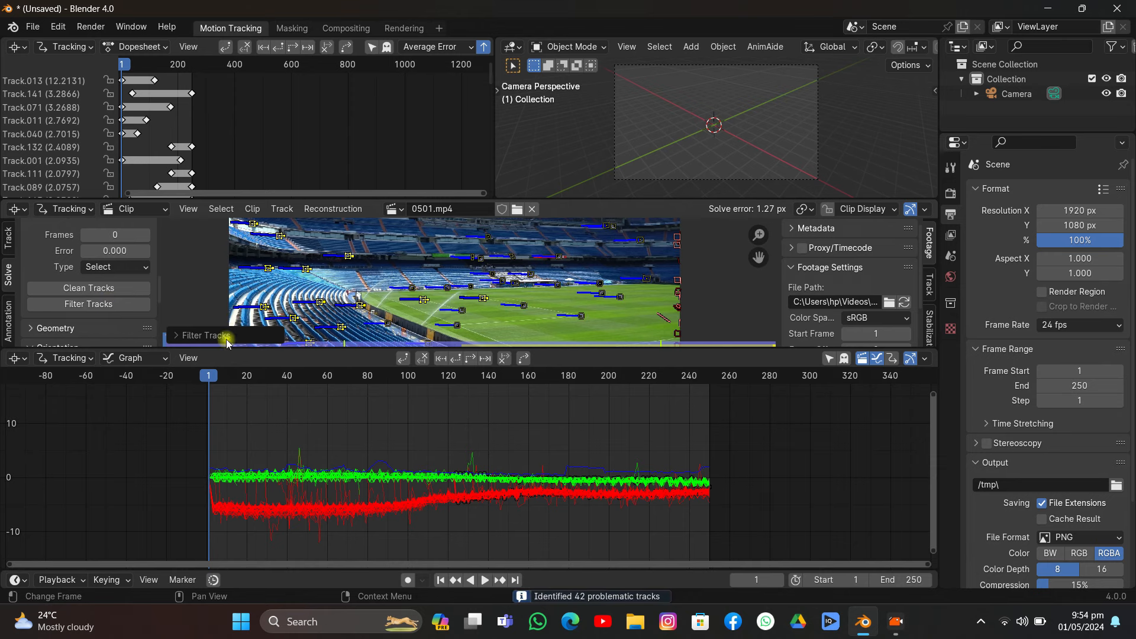
pyautogui.click(227, 338)
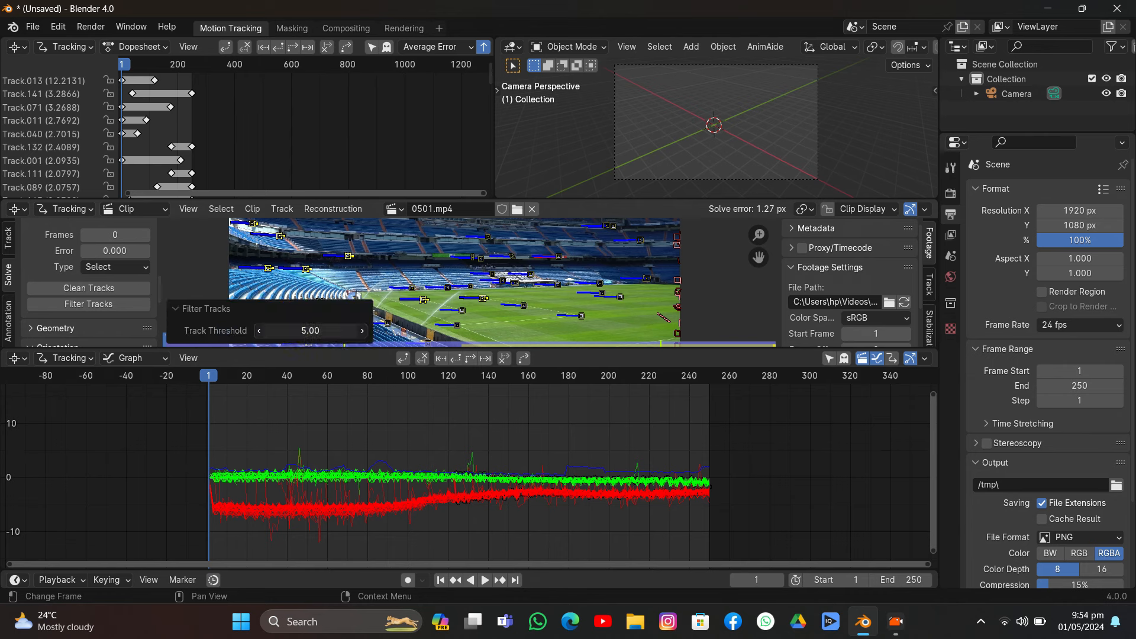
pyautogui.moveTo(310, 330)
pyautogui.mouseDown()
pyautogui.moveTo(357, 330)
pyautogui.moveTo(300, 334)
pyautogui.mouseUp()
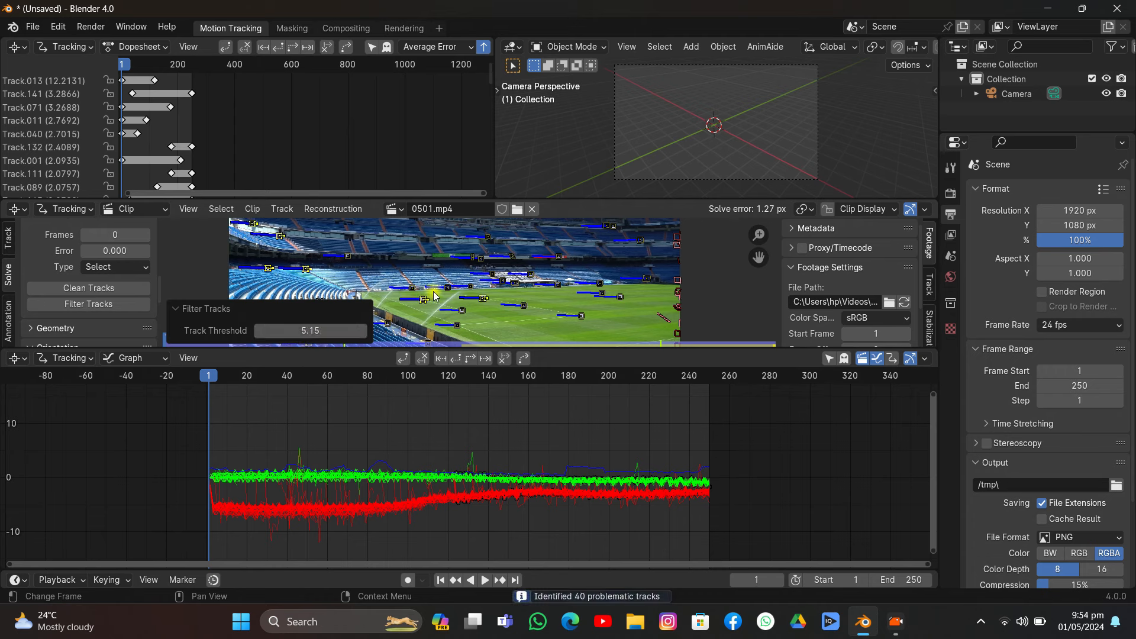
pyautogui.press('Delete')
pyautogui.click(433, 291)
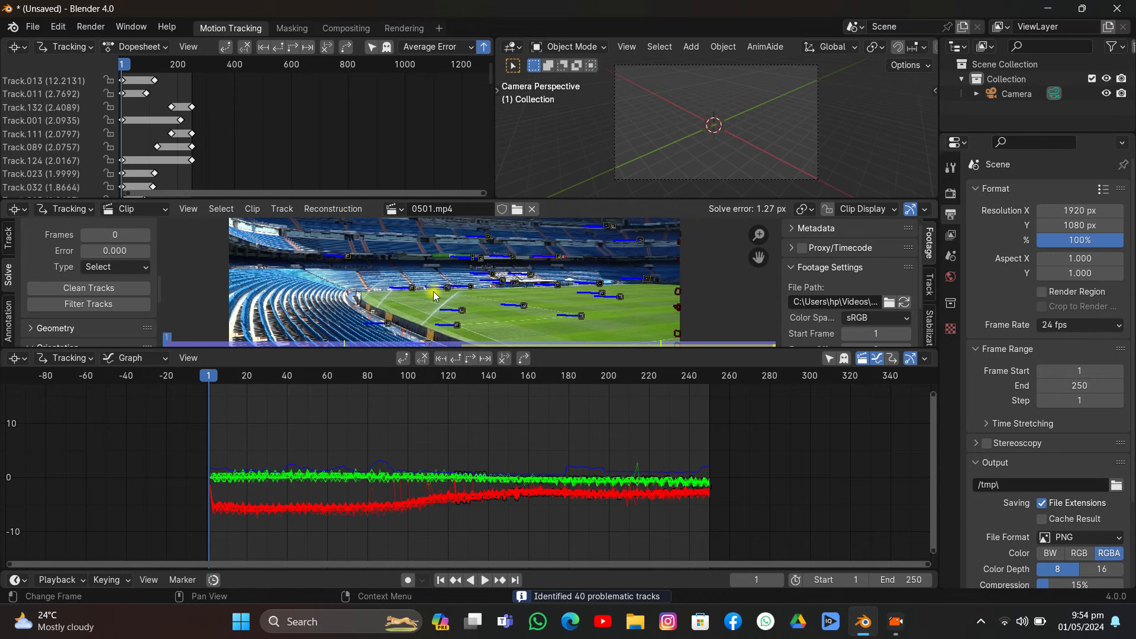
# Solve the camera motion with the cleaned tracks and enlarge the clip view by shrinking the graph area
pyautogui.scroll(4, 100, 293)
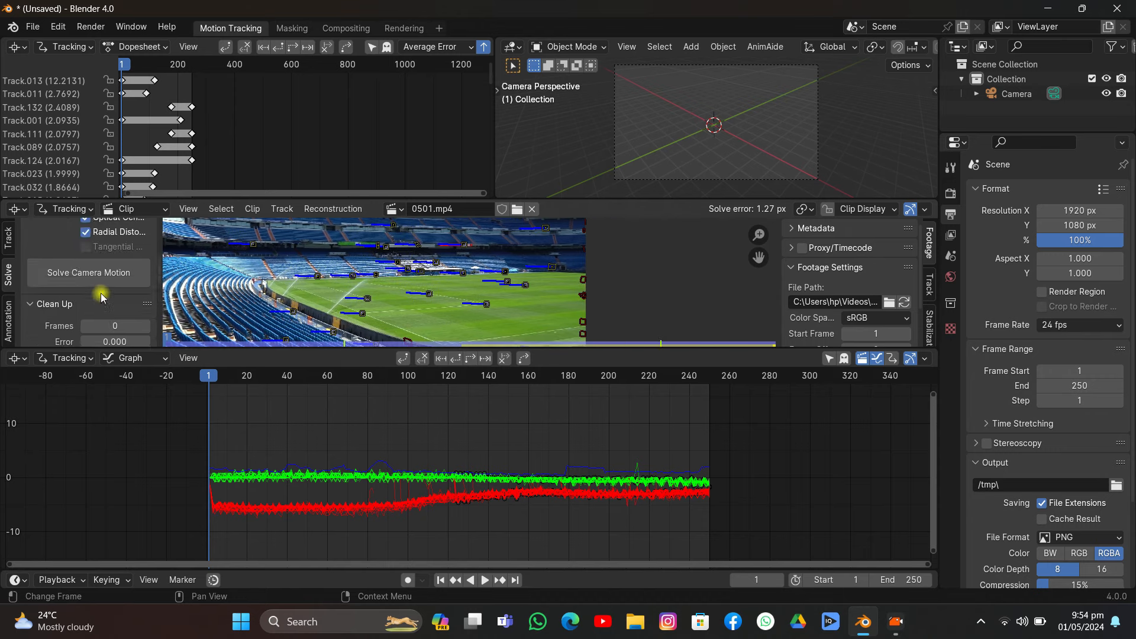
pyautogui.click(102, 276)
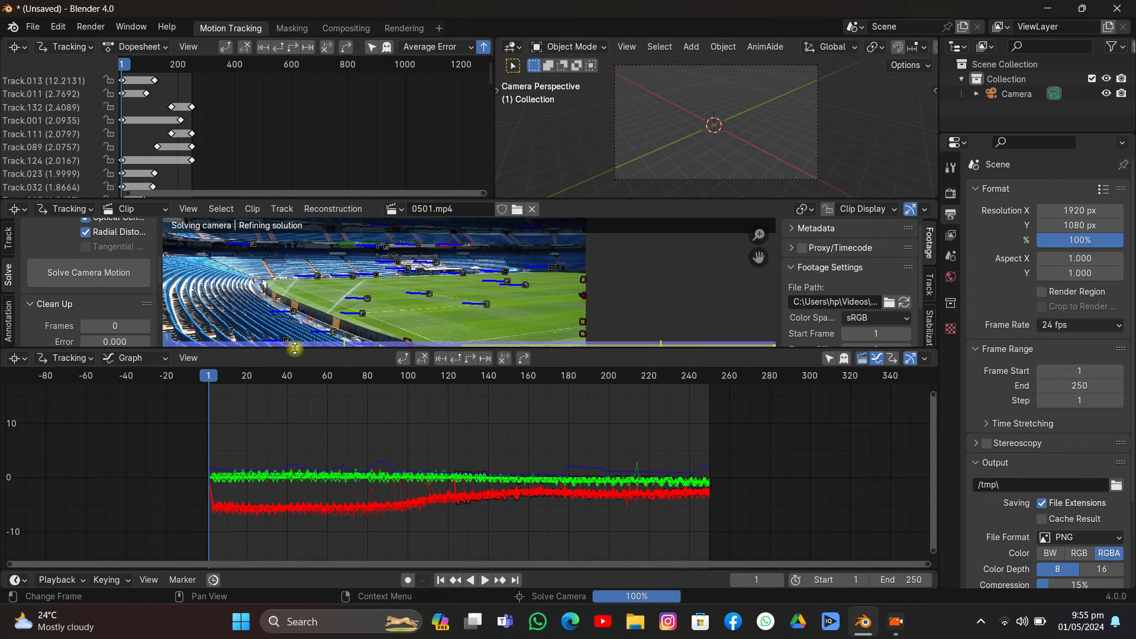
pyautogui.moveTo(295, 348); pyautogui.dragTo(302, 455)
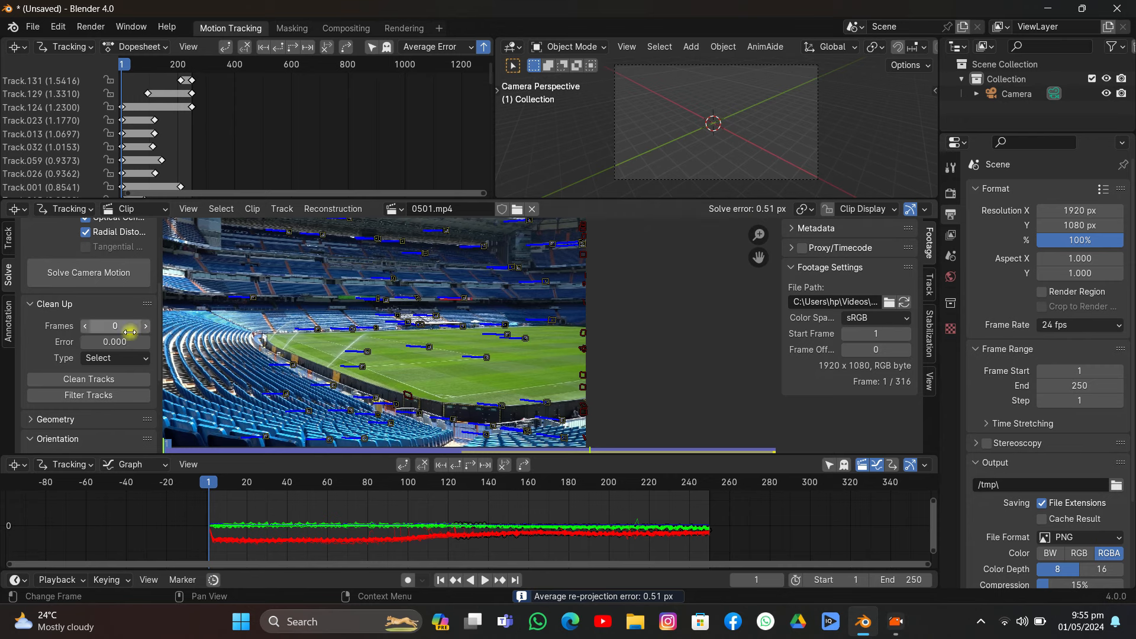
# Filter the tracks again and lower the track threshold to 4.70
pyautogui.click(112, 395)
pyautogui.moveTo(261, 441); pyautogui.dragTo(261, 440)
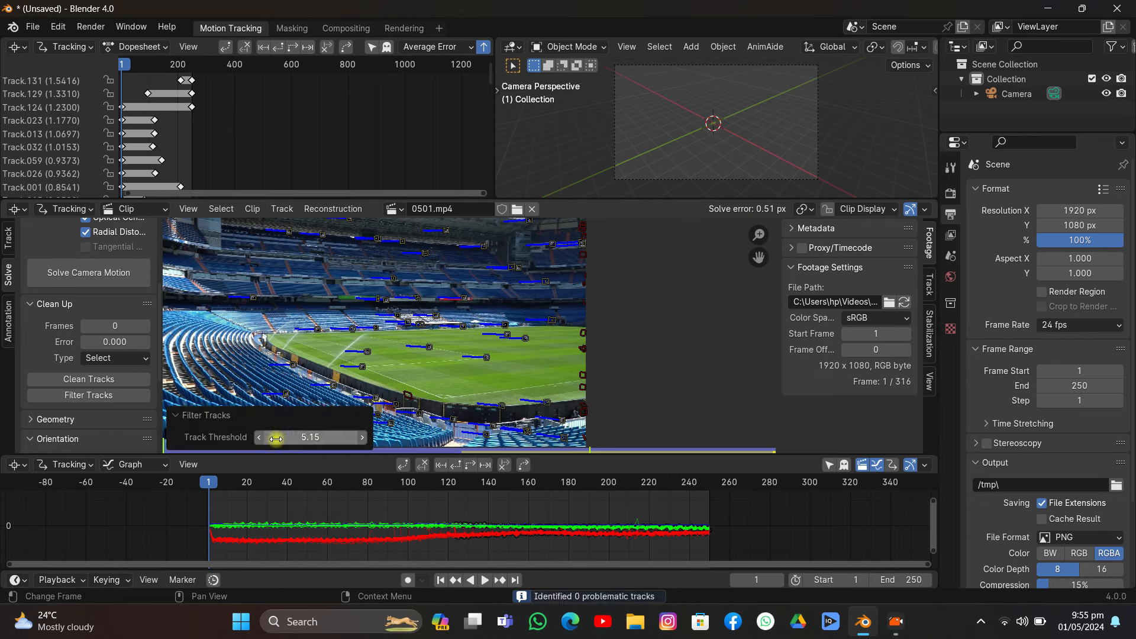
pyautogui.click(262, 438)
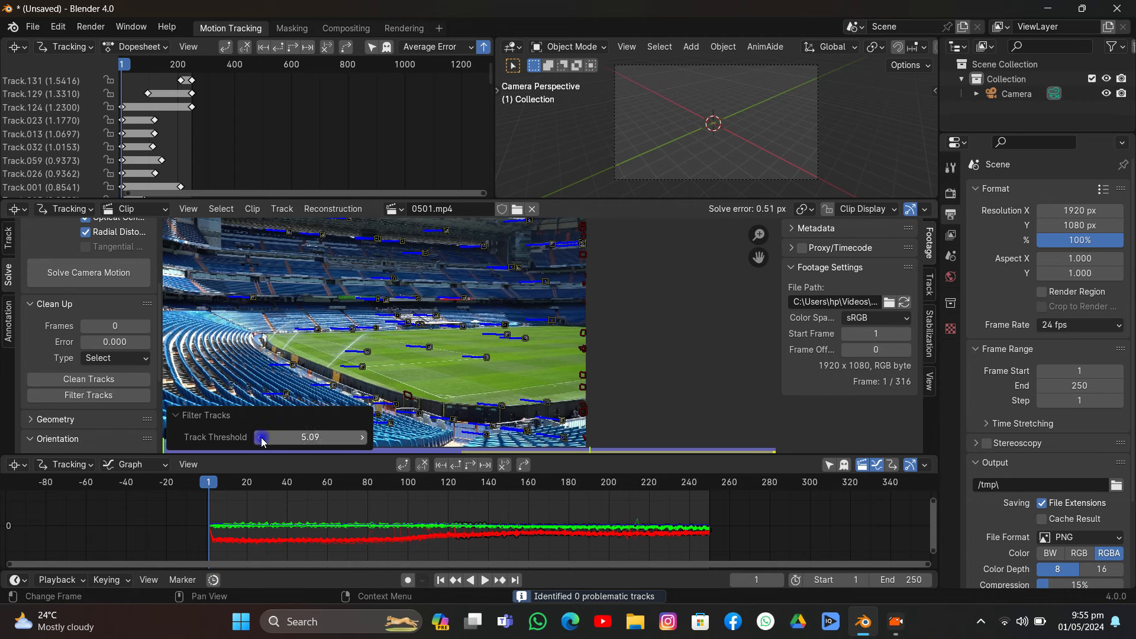
pyautogui.click(261, 438)
pyautogui.click(261, 438)
pyautogui.click(261, 438)
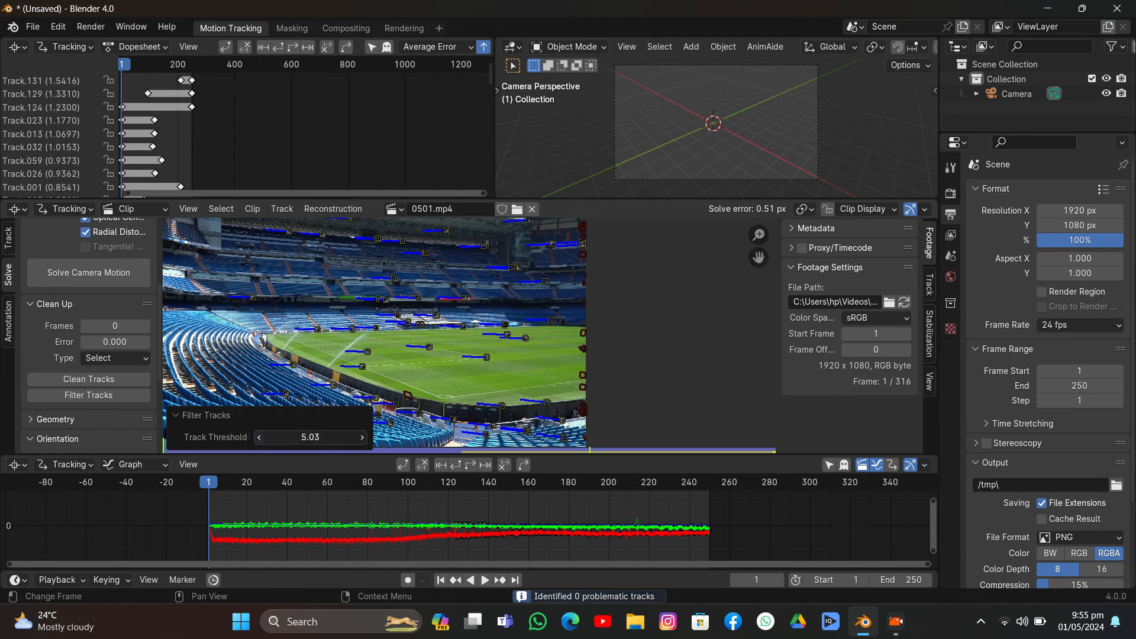
pyautogui.click(261, 437)
pyautogui.click(262, 437)
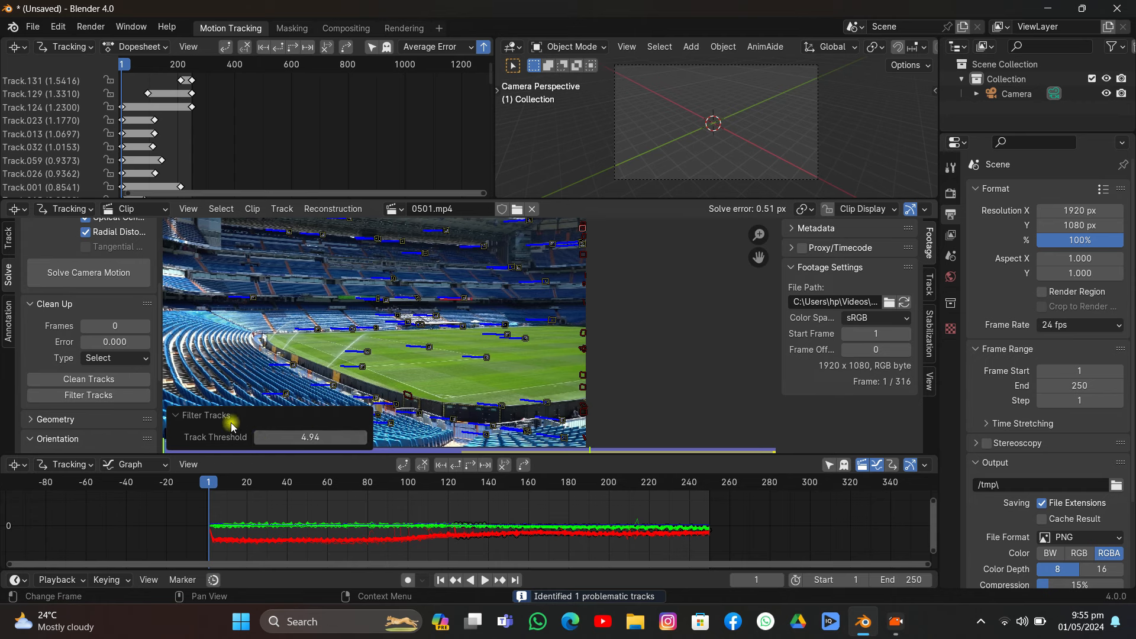
pyautogui.click(258, 436)
pyautogui.click(257, 436)
pyautogui.click(257, 436)
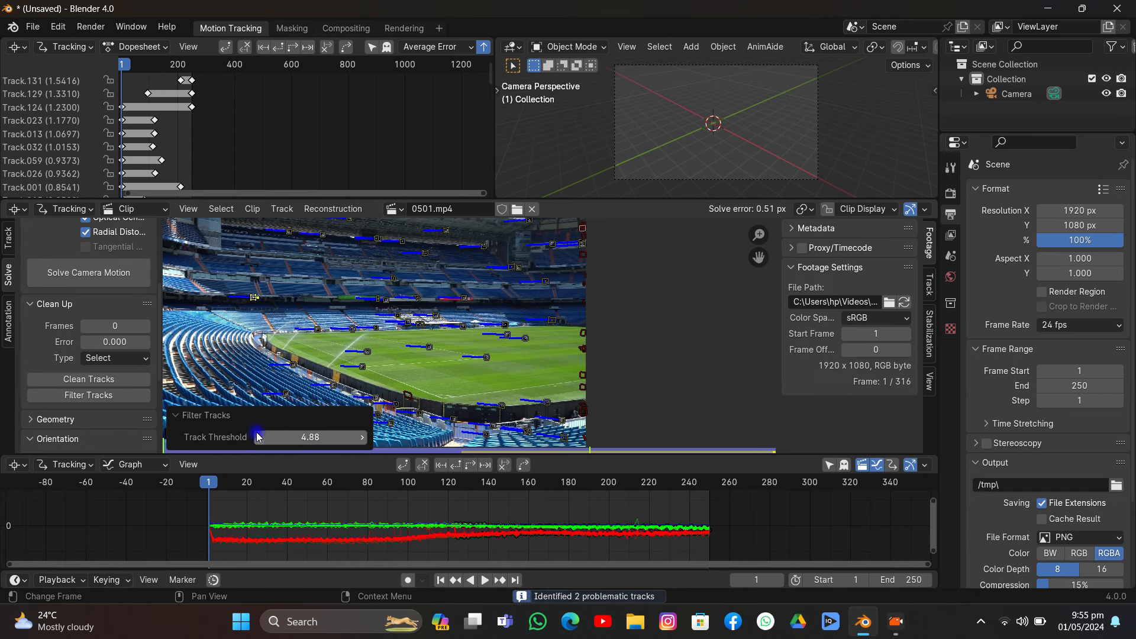
pyautogui.click(257, 436)
pyautogui.click(258, 436)
pyautogui.click(257, 436)
pyautogui.click(258, 436)
pyautogui.click(257, 436)
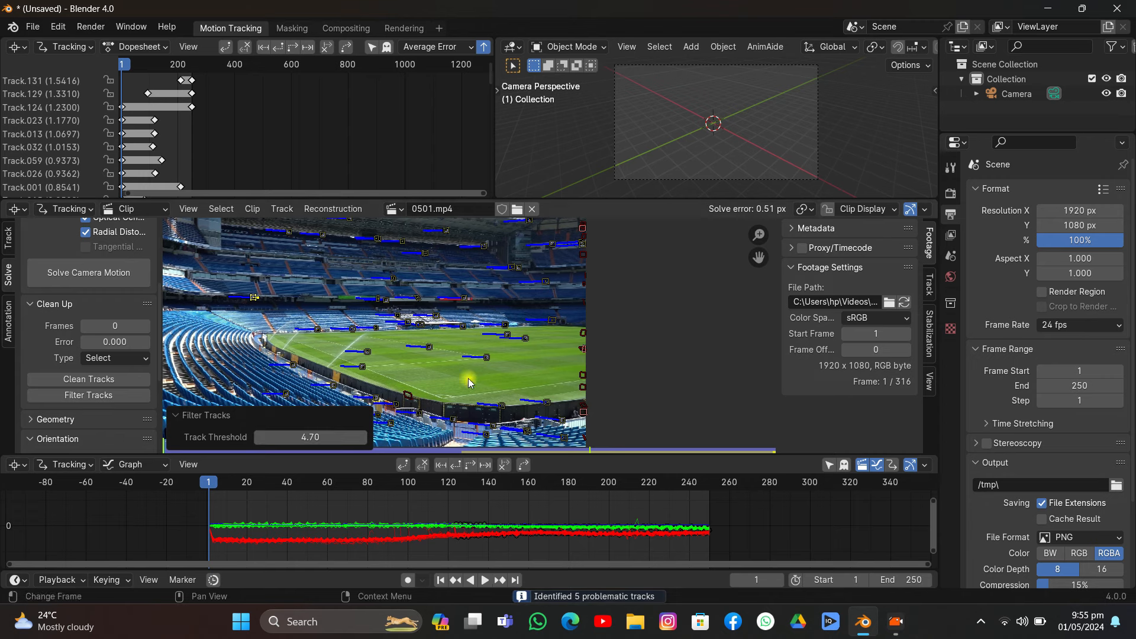
# Raise the track threshold by three small increments and delete the problematic tracks it selects
pyautogui.click(364, 437)
pyautogui.click(365, 437)
pyautogui.click(364, 437)
pyautogui.press('x')
pyautogui.click(432, 373)
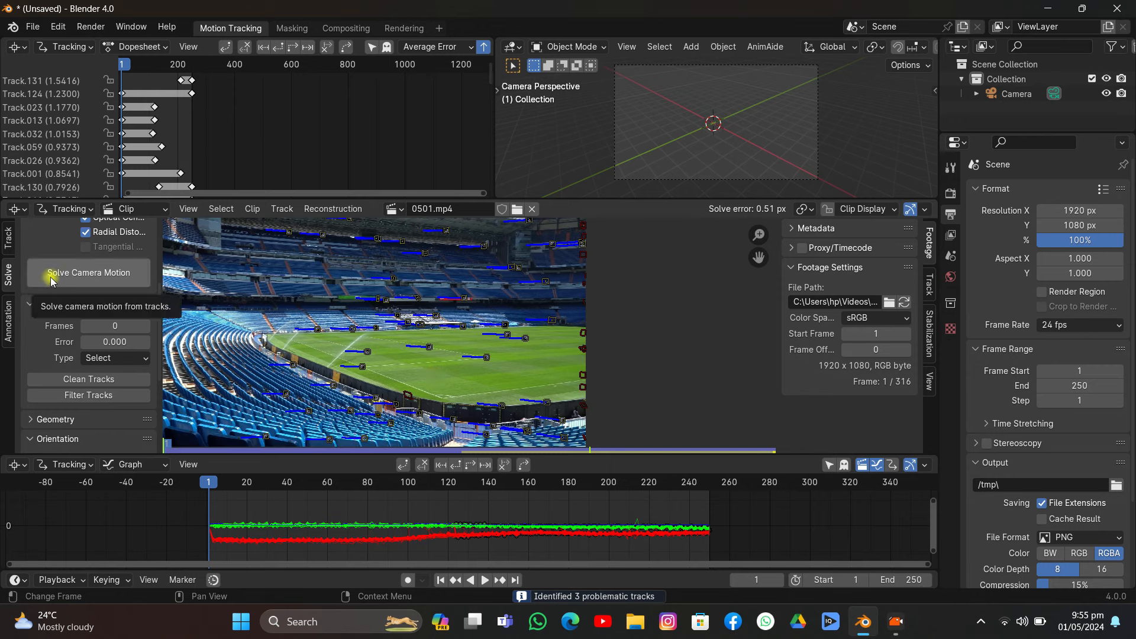
# Solve the camera motion again from the remaining tracks with automatic keyframe selection on
pyautogui.scroll(3, 53, 283)
pyautogui.click(56, 360)
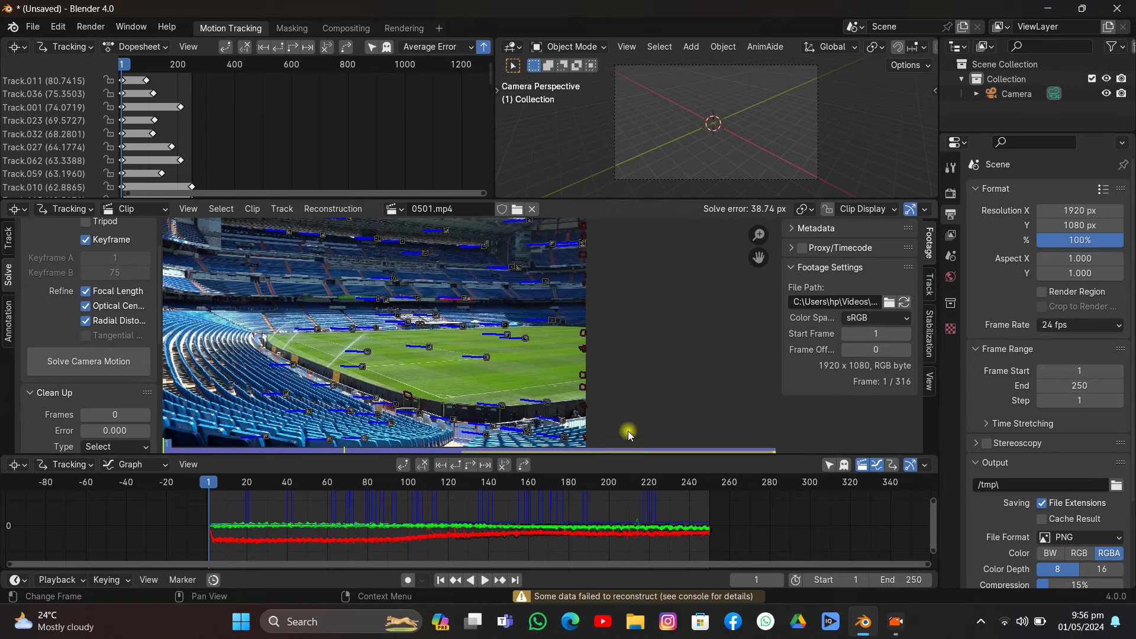
pyautogui.scroll(-2, 540, 341)
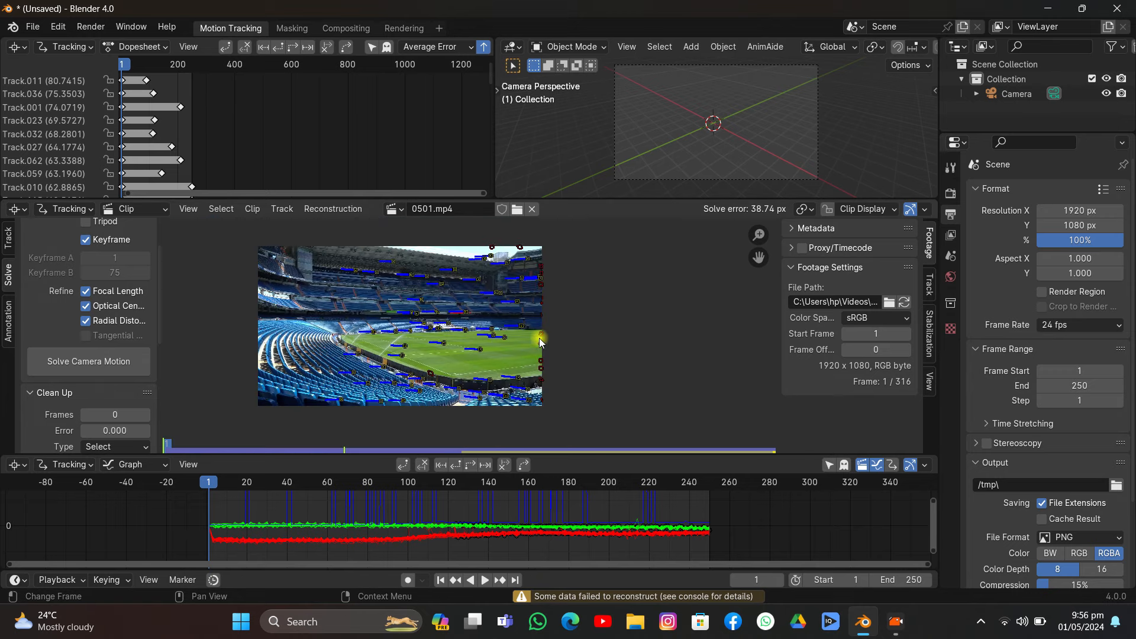
pyautogui.scroll(2, 567, 337)
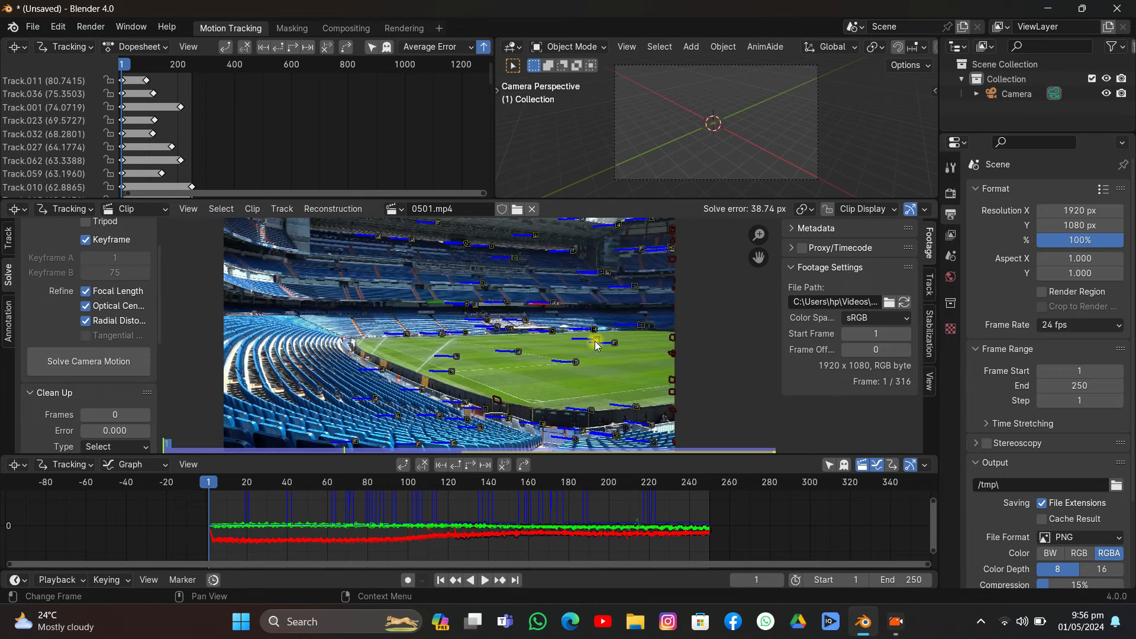
pyautogui.click(809, 211)
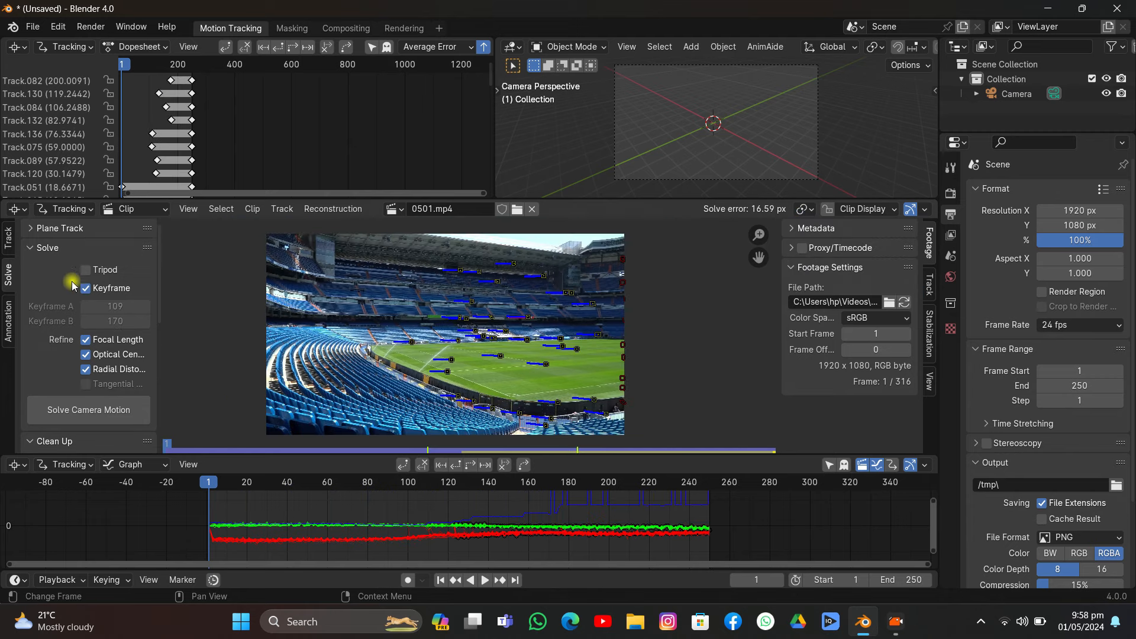
# Turn off automatic keyframe selection for the solve and scrub the footage to frame 84
pyautogui.click(85, 288)
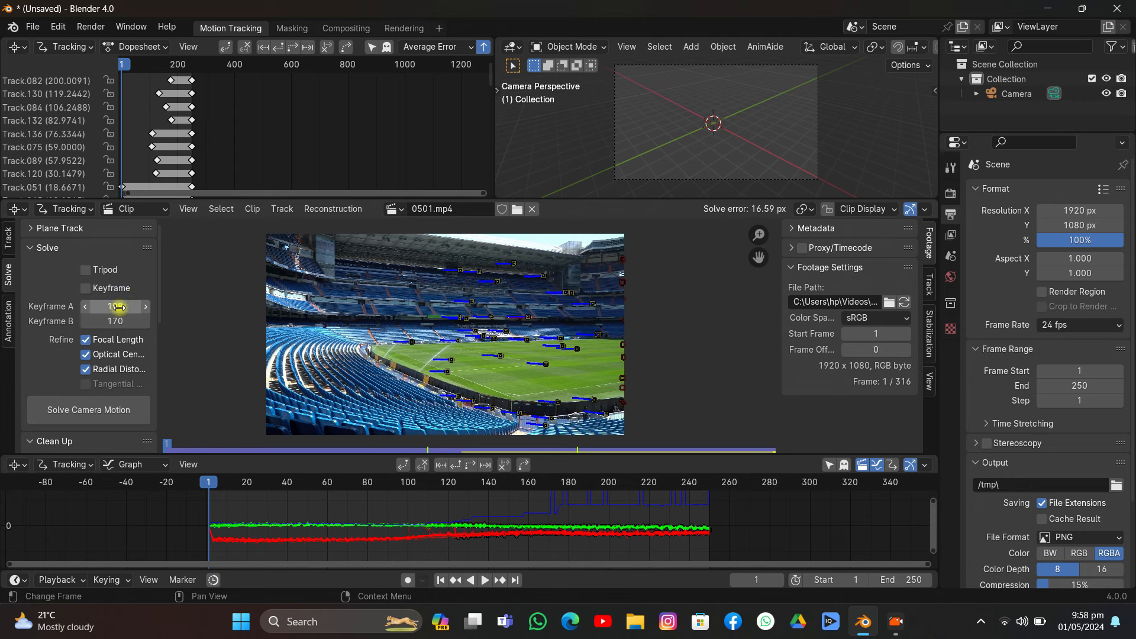
pyautogui.click(114, 306)
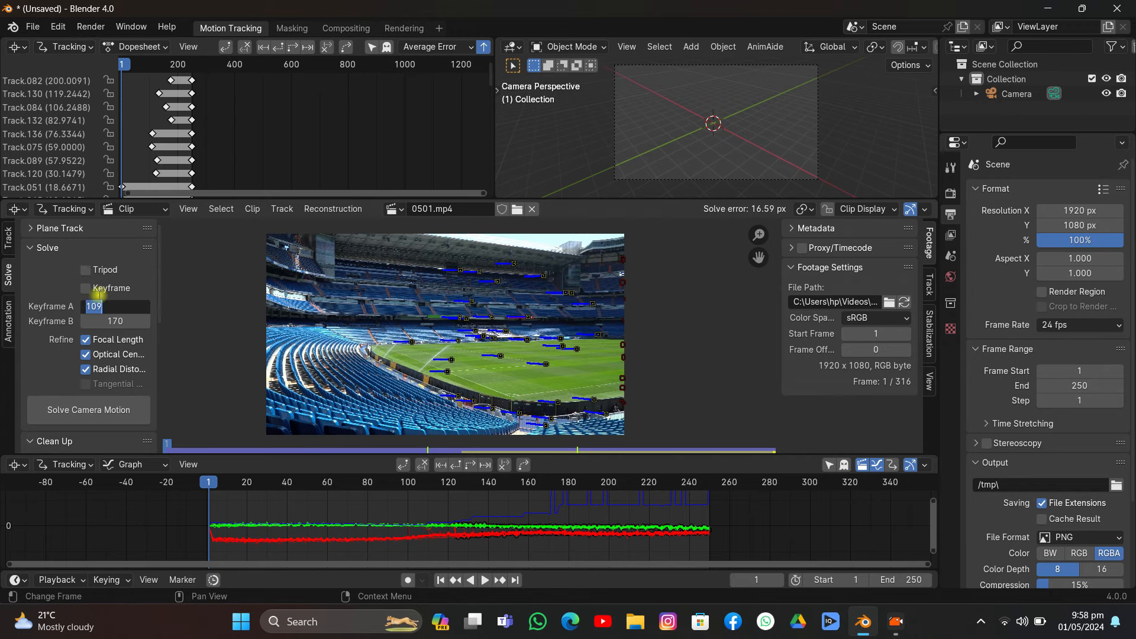
pyautogui.click(225, 481)
pyautogui.moveTo(225, 482); pyautogui.dragTo(376, 482)
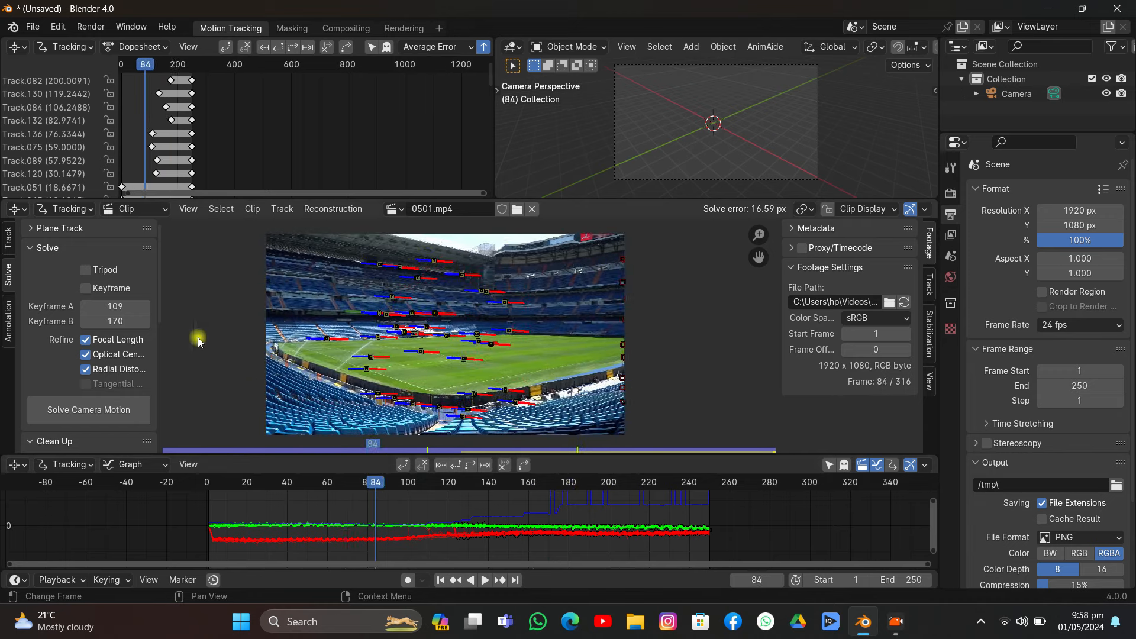
# Enter a new Keyframe A for the solve and solve the camera motion again
pyautogui.click(118, 304)
pyautogui.press('Return')
pyautogui.scroll(-5, 65, 419)
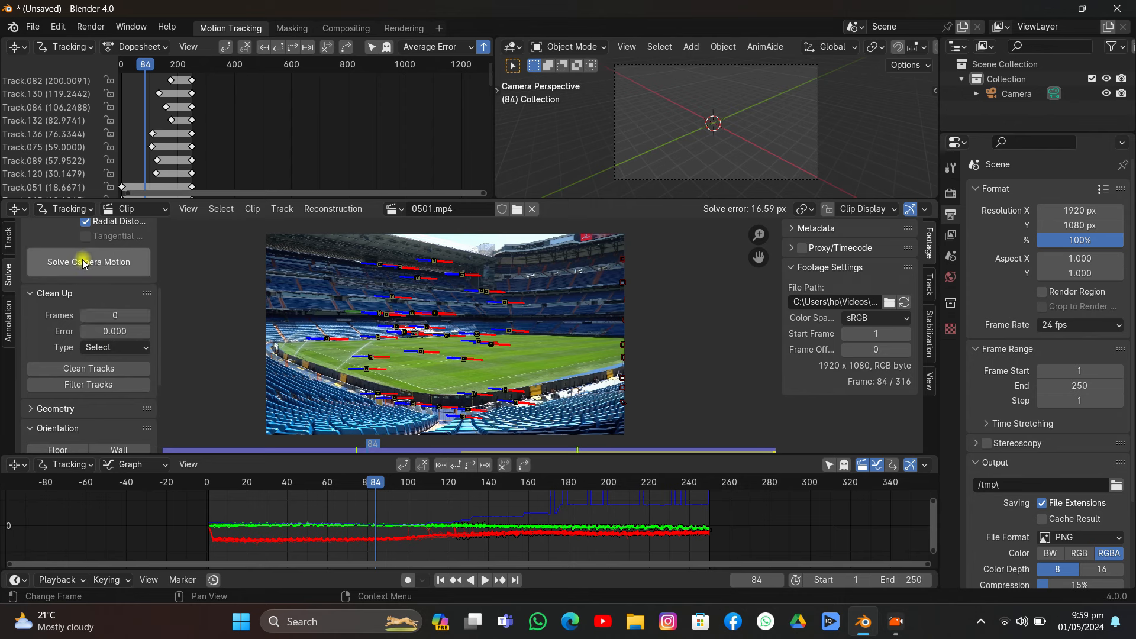
pyautogui.click(89, 260)
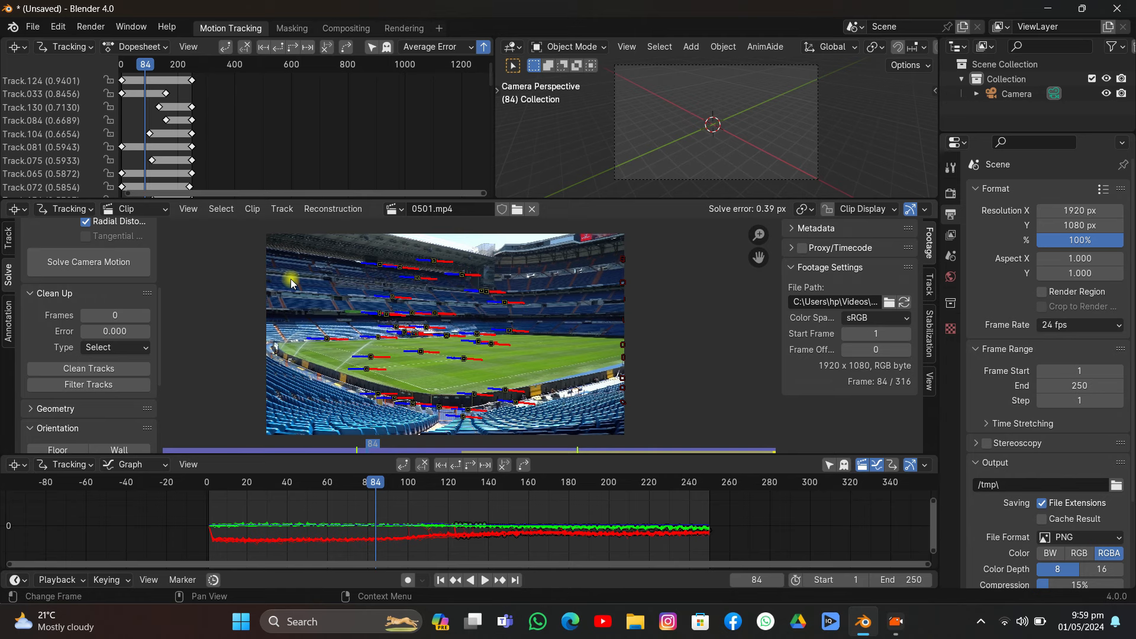
# Set the clip as the camera's background and set the background image opacity to 1.000
pyautogui.scroll(-5, 105, 319)
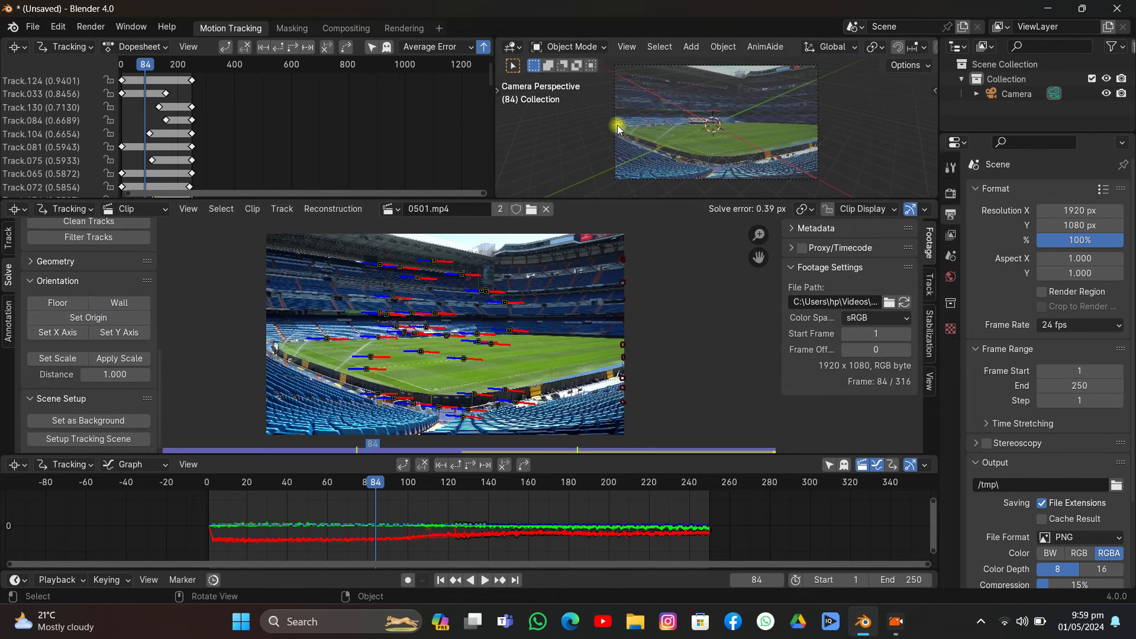
pyautogui.click(951, 390)
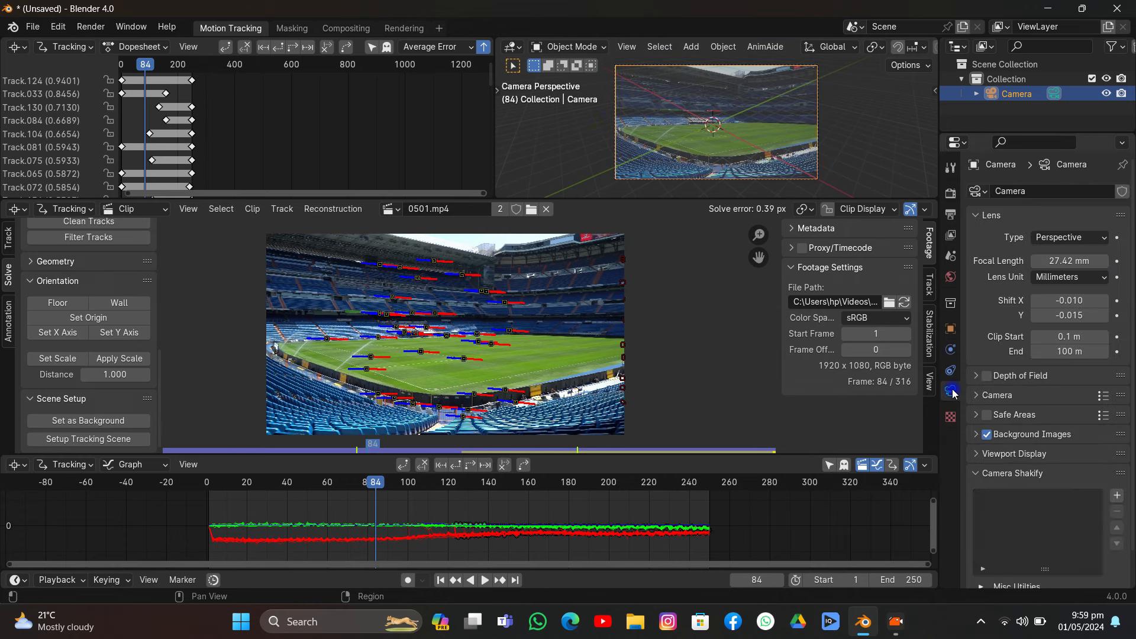
pyautogui.click(976, 434)
pyautogui.scroll(-5, 1041, 509)
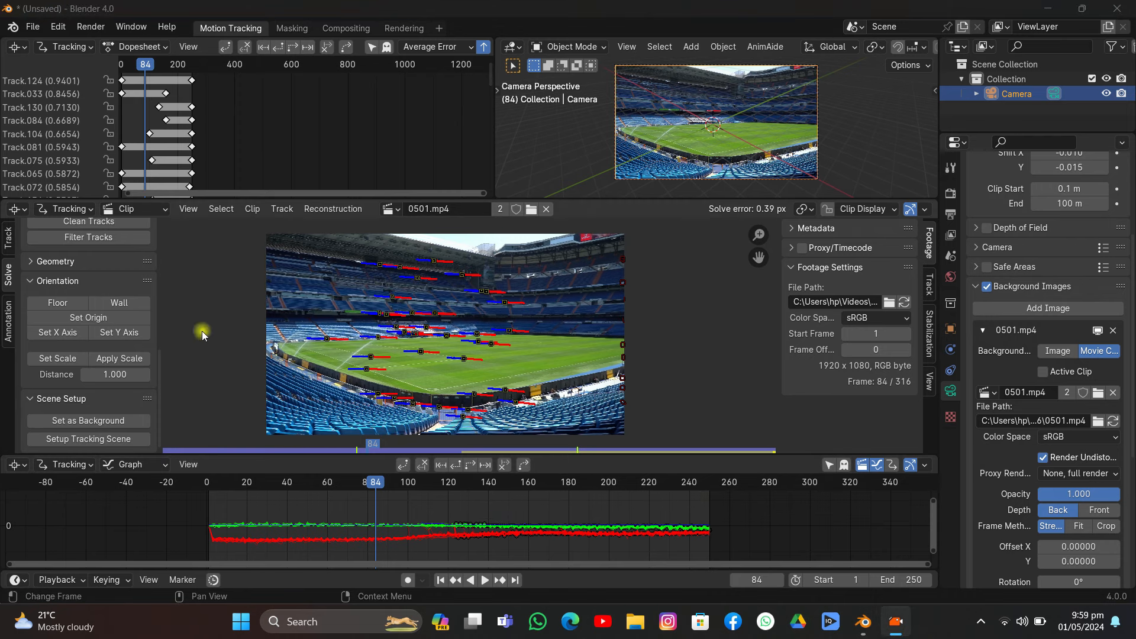
# Set up the tracking scene from the solved camera motion
pyautogui.click(81, 438)
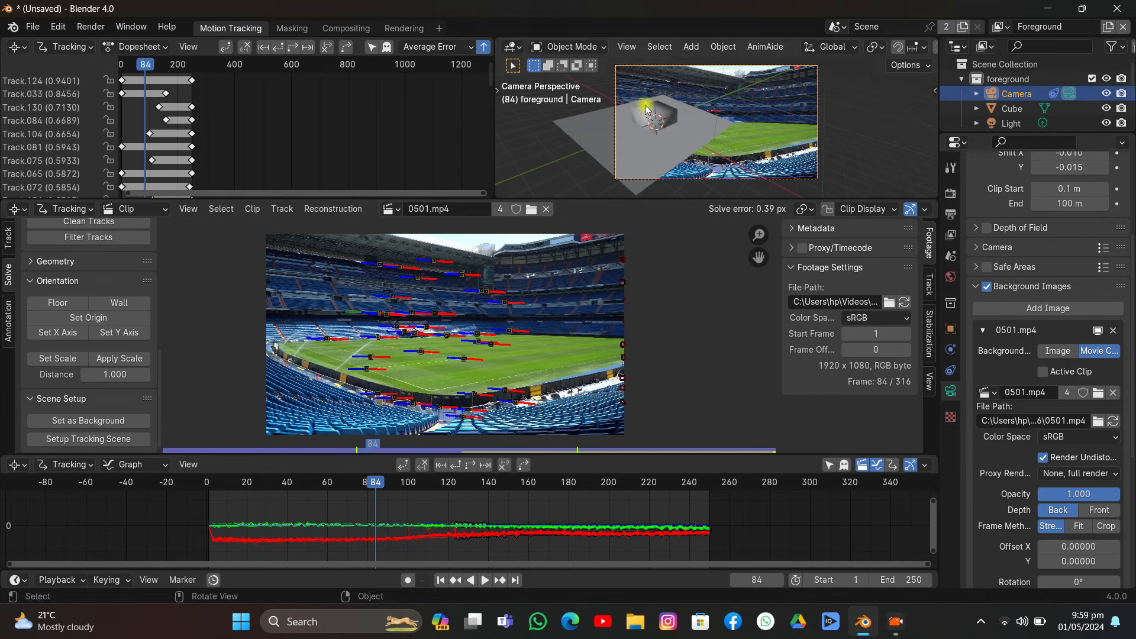
# Set the scene origin at the track marker on the white penalty-area line of the pitch
pyautogui.scroll(5, 404, 301)
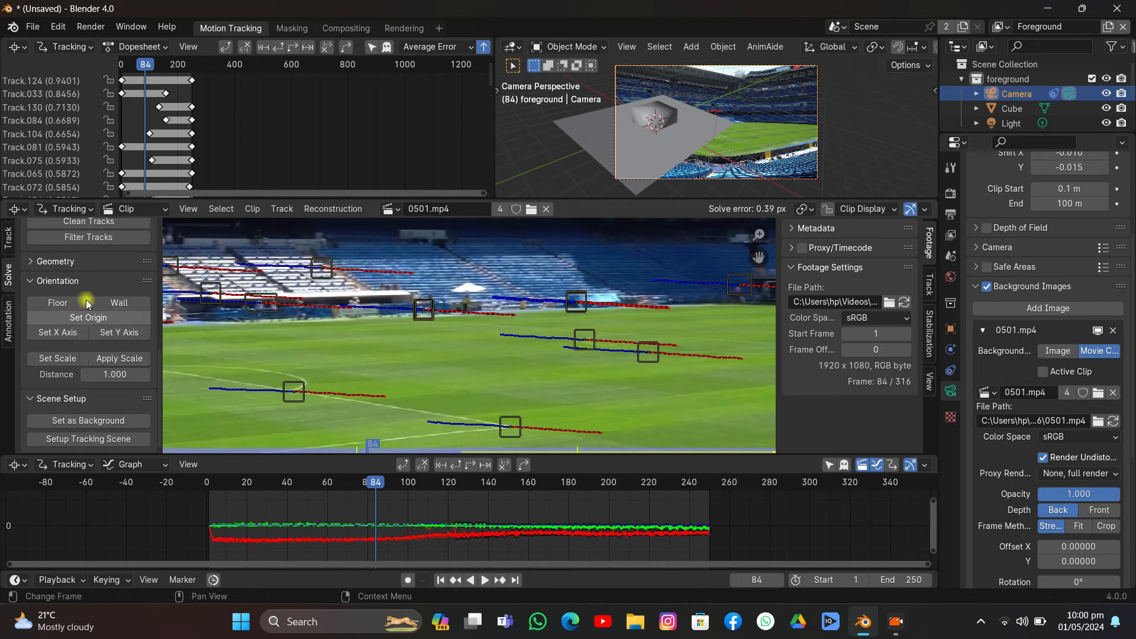
pyautogui.moveTo(556, 327); pyautogui.dragTo(510, 310, button='middle')
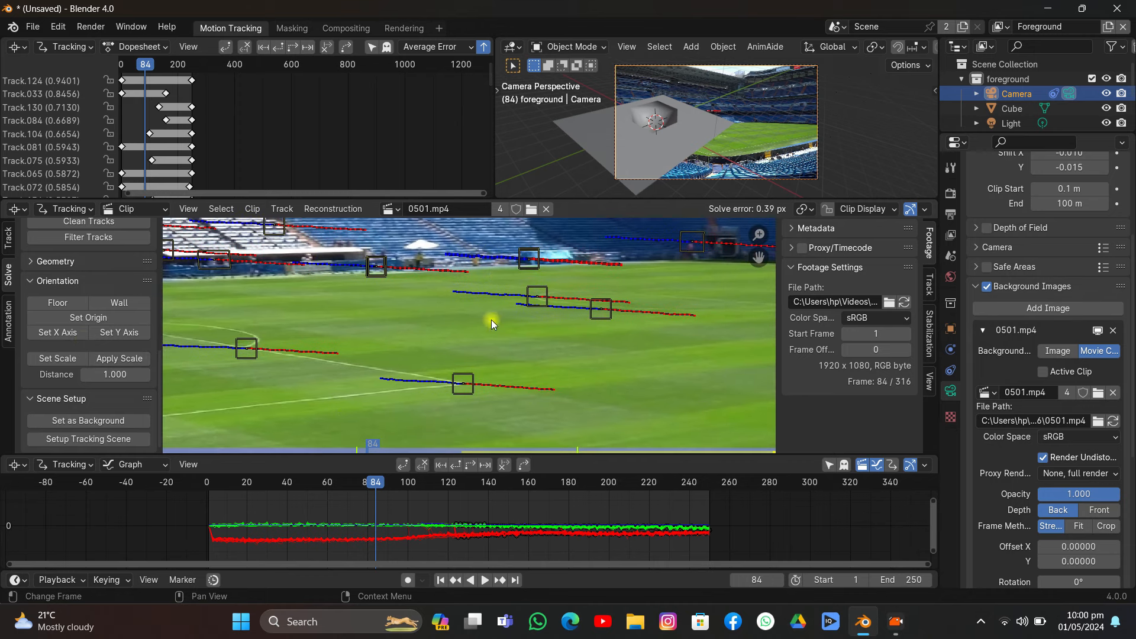
pyautogui.click(256, 354)
pyautogui.click(89, 318)
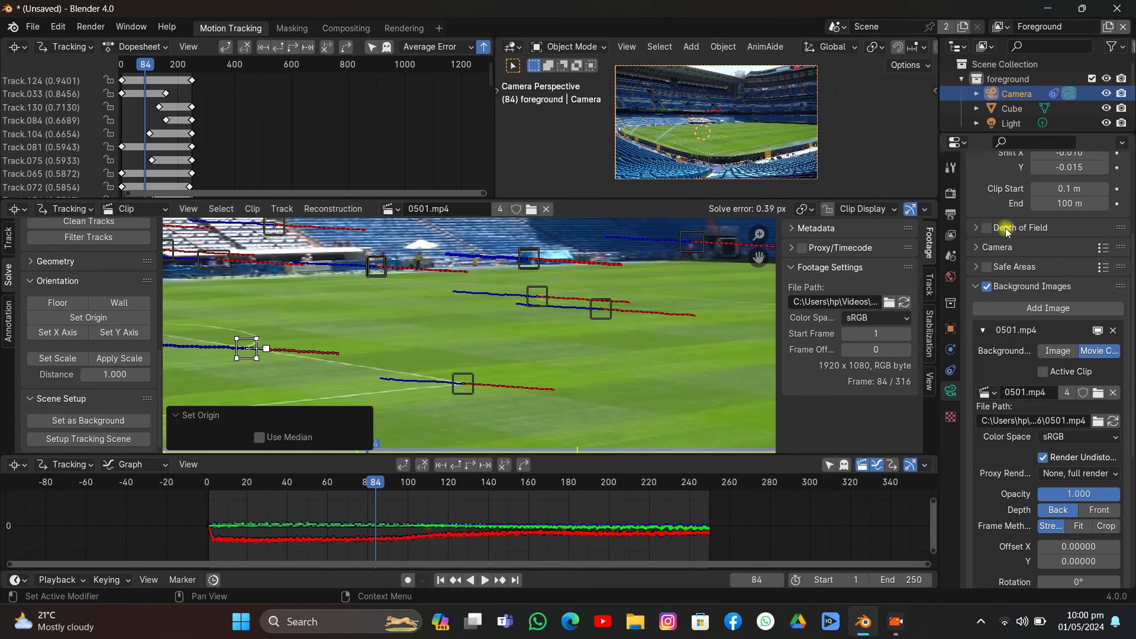
# Set the camera's clip end distance to 100000 m
pyautogui.click(1062, 205)
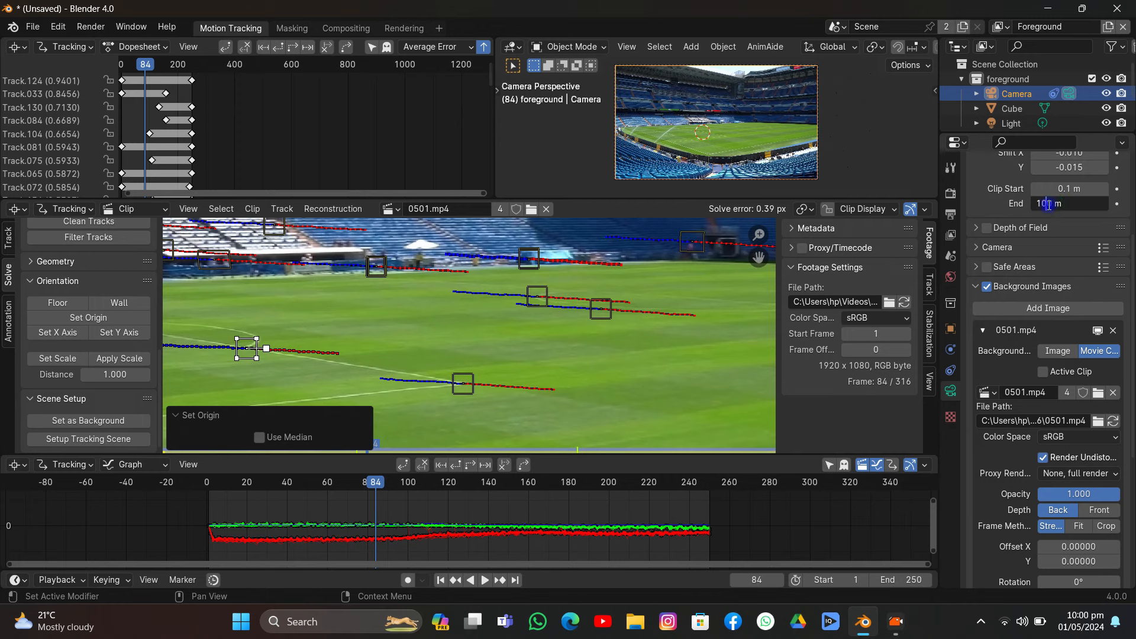
pyautogui.press('Return')
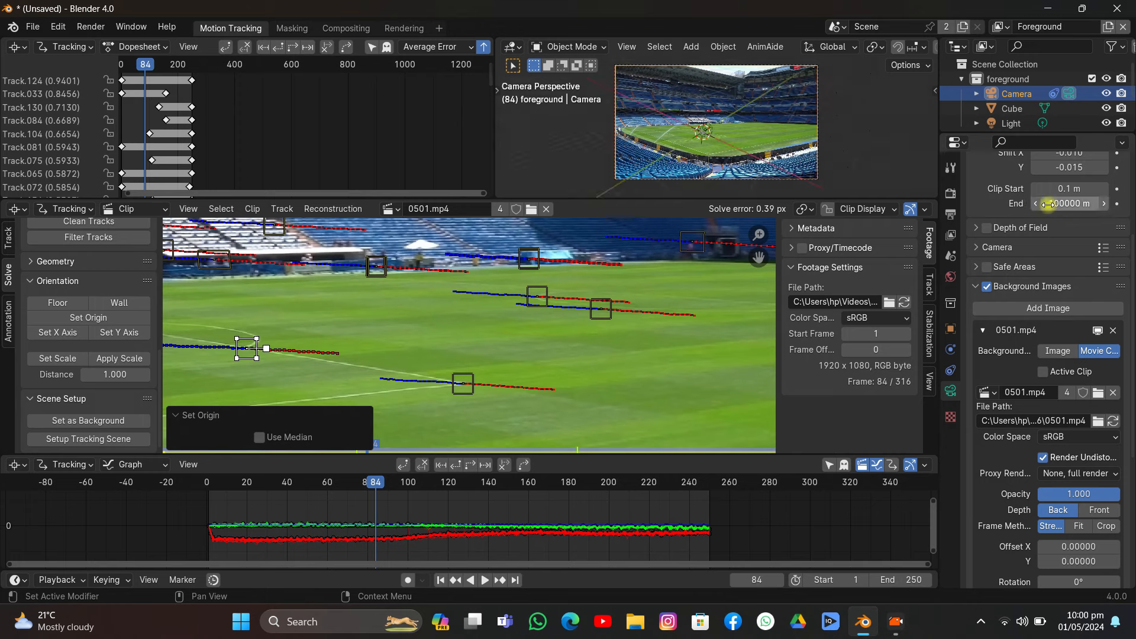
pyautogui.scroll(5, 679, 98)
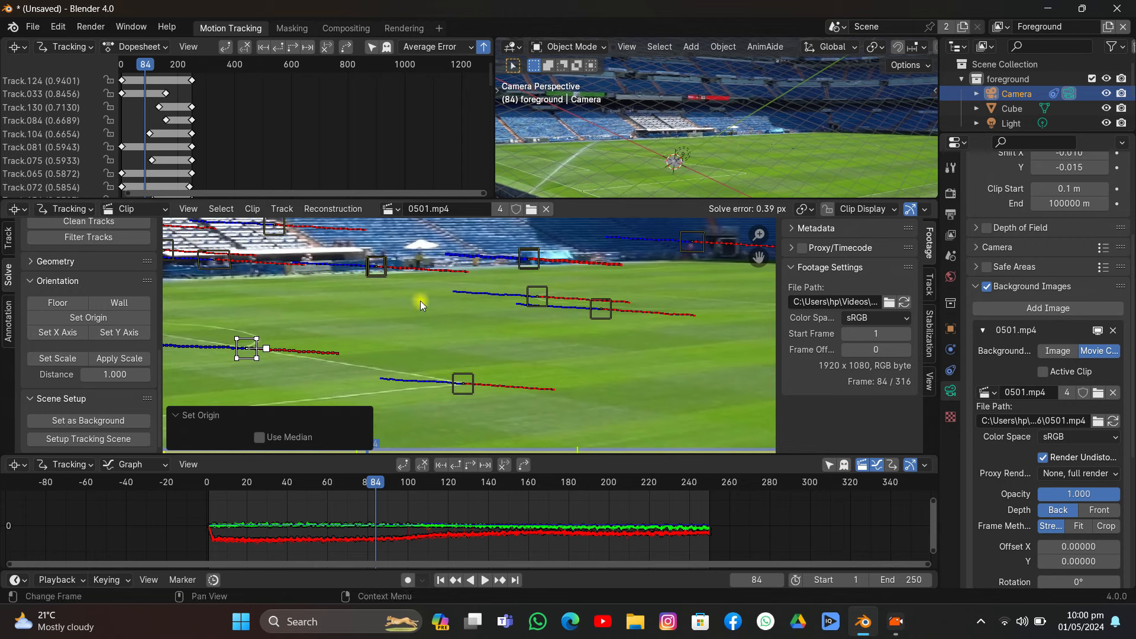
# Define the floor plane from three pitch tracks: the origin track and the nearest ones on either side of it
pyautogui.scroll(-3, 368, 327)
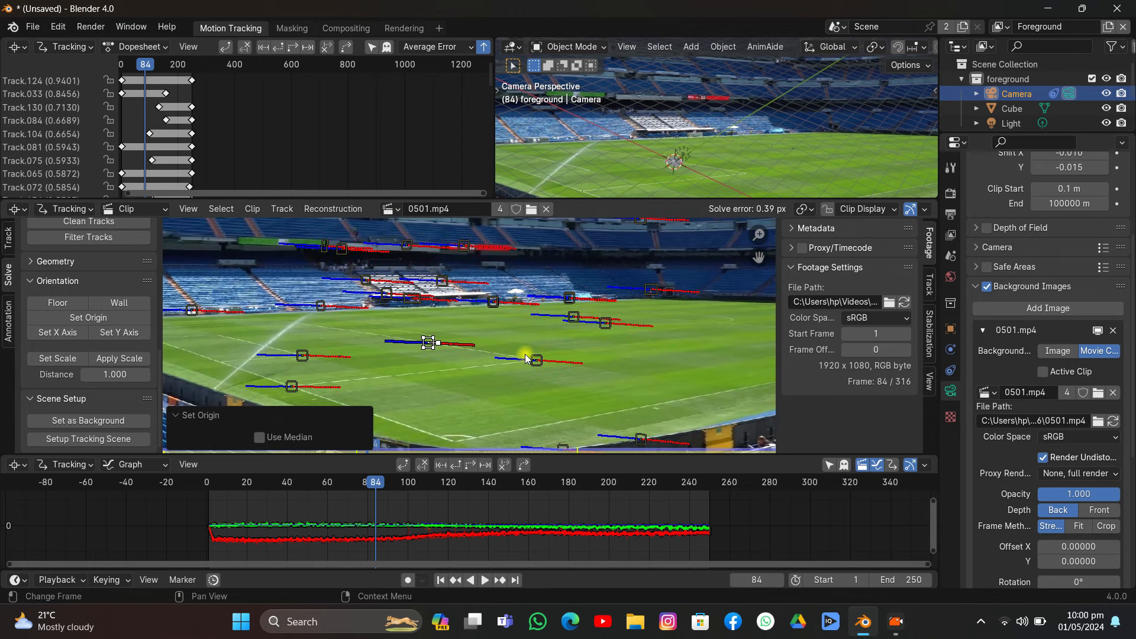
pyautogui.click(89, 317)
pyautogui.press('c')
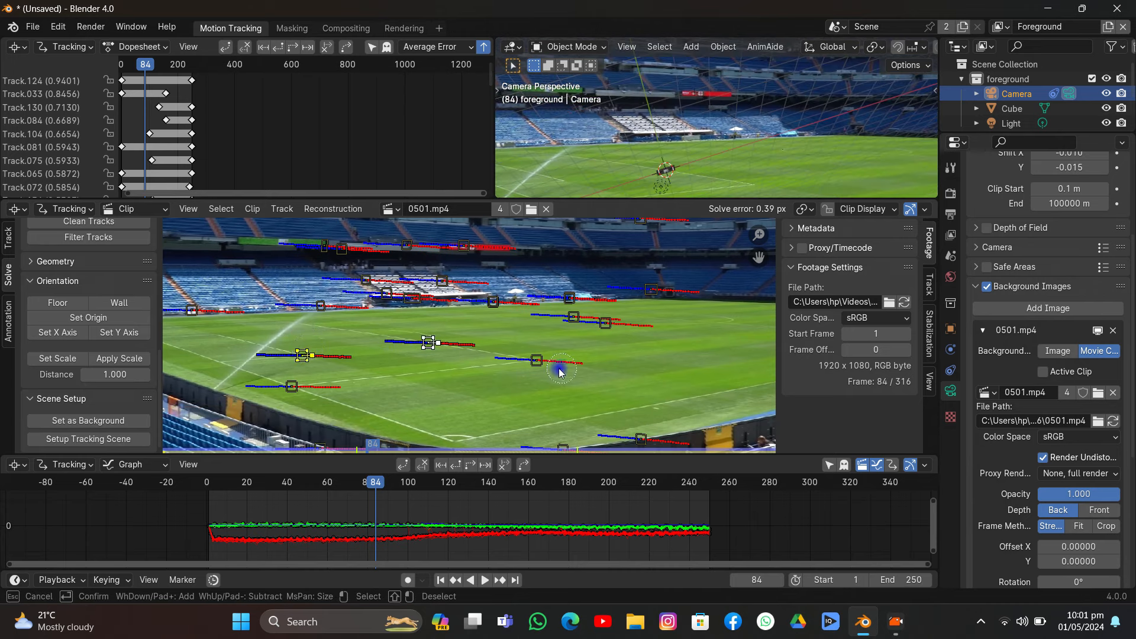
pyautogui.rightClick(532, 367)
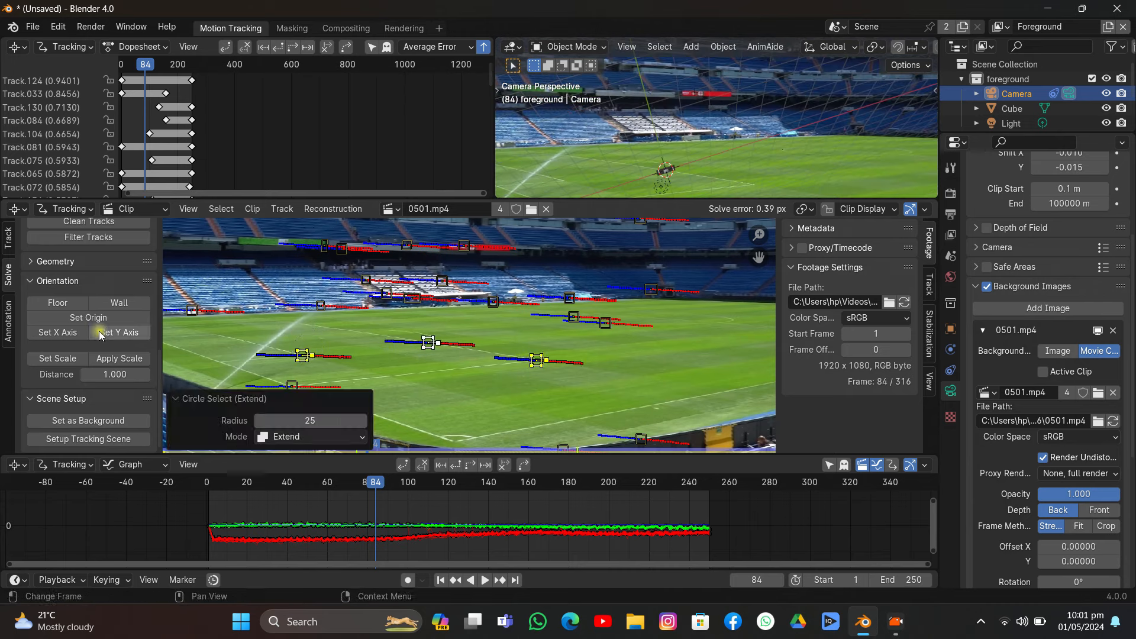
pyautogui.click(67, 310)
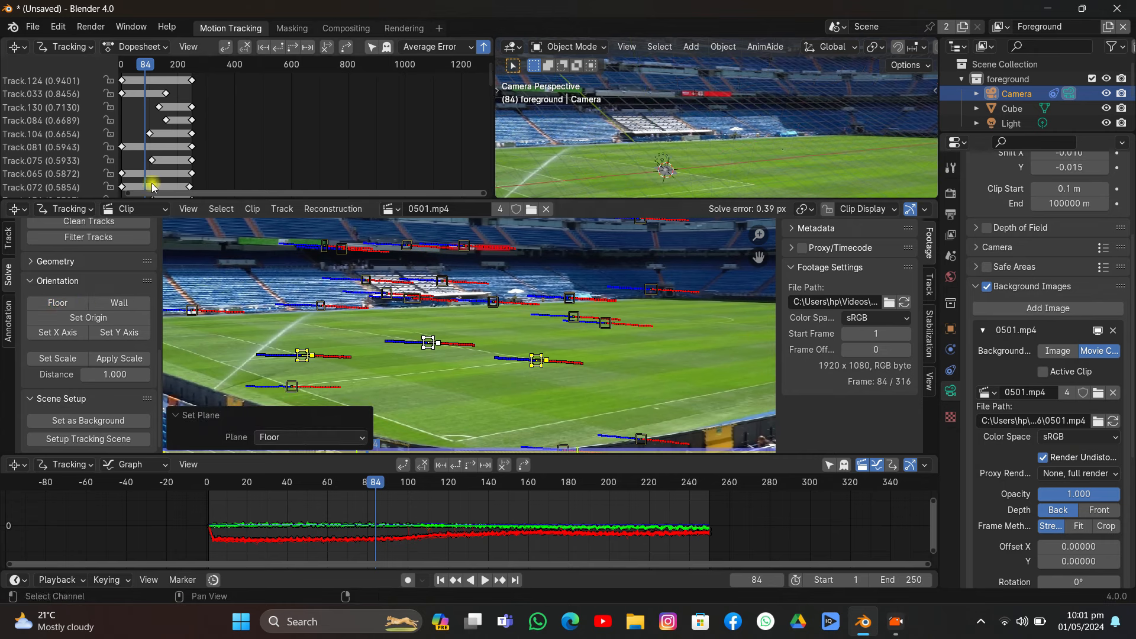
# Try setting the X and Y axes from several pitch tracks: the far one, the near one and the origin track
pyautogui.click(605, 324)
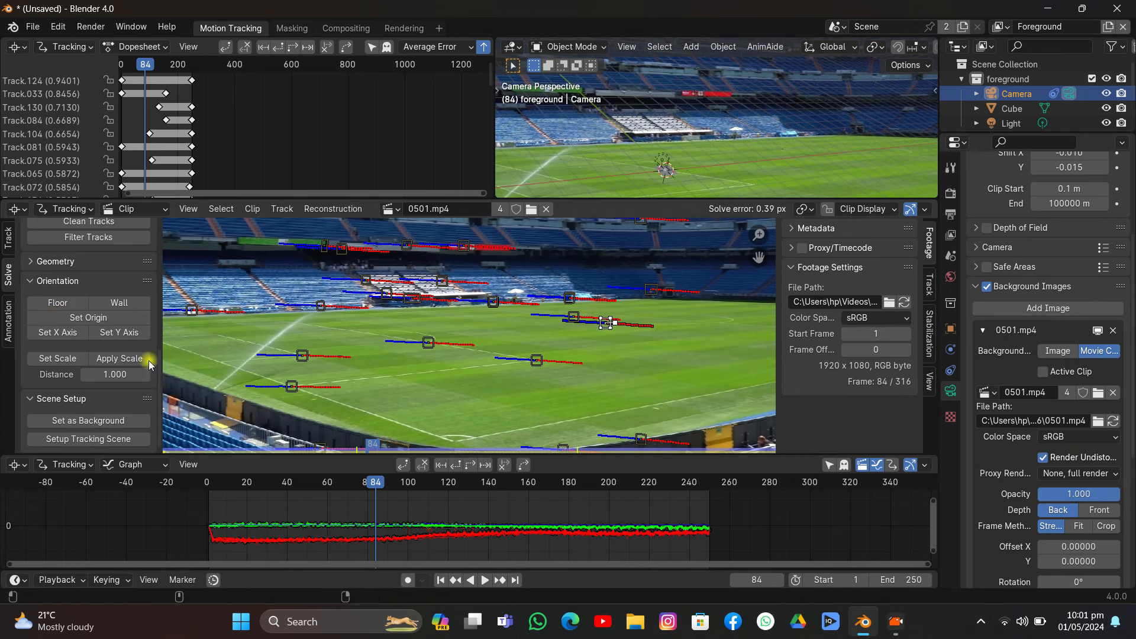
pyautogui.click(66, 333)
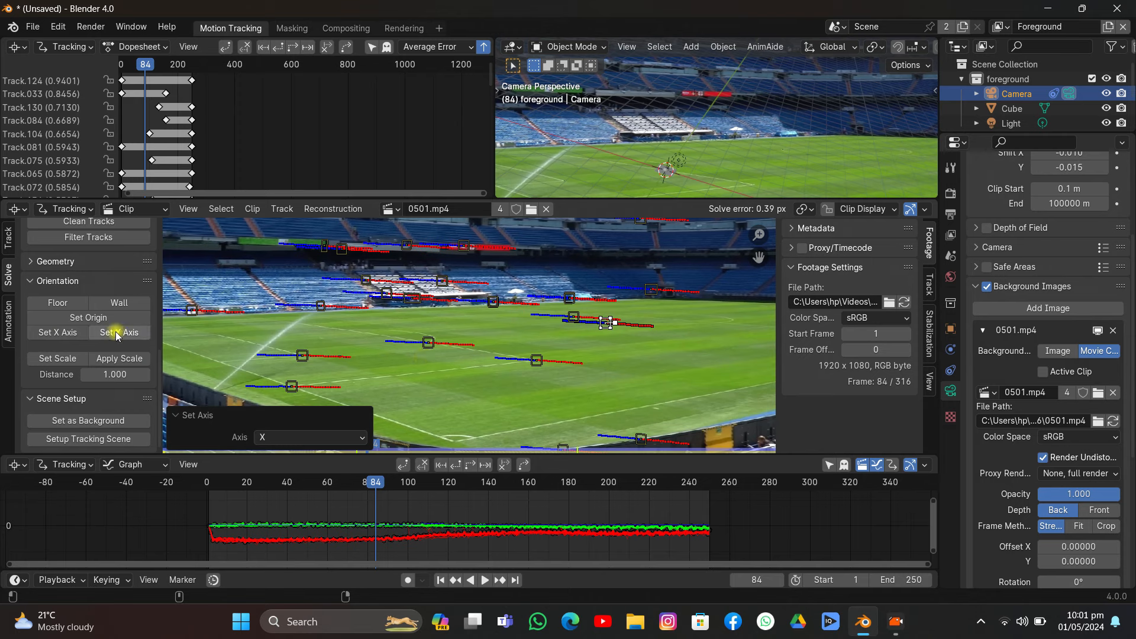
pyautogui.click(291, 386)
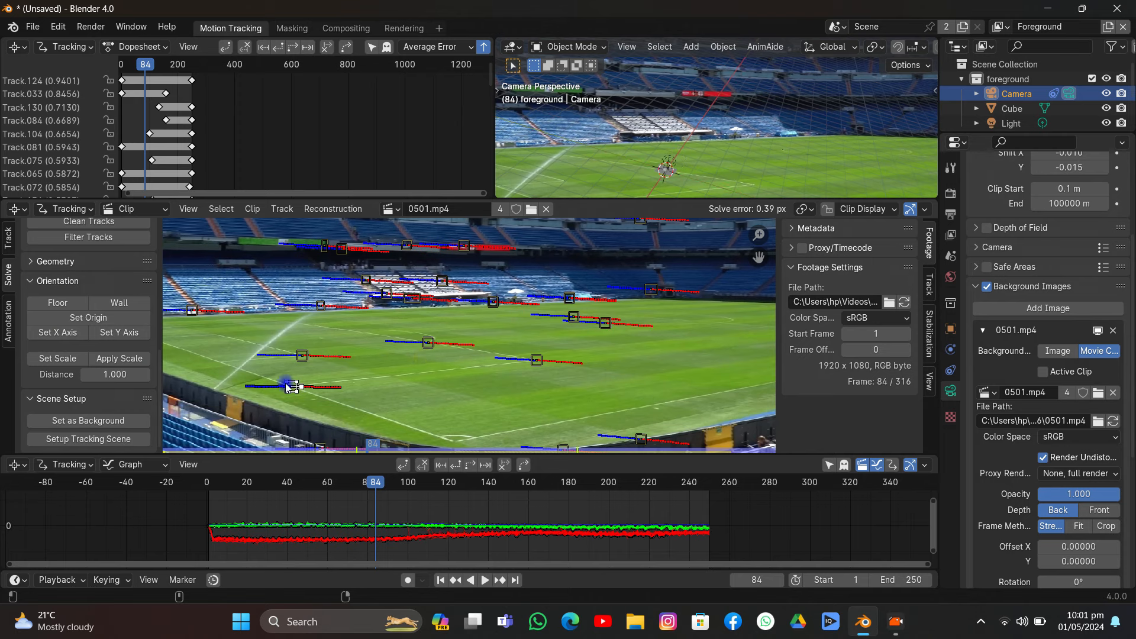
pyautogui.click(56, 334)
pyautogui.click(97, 332)
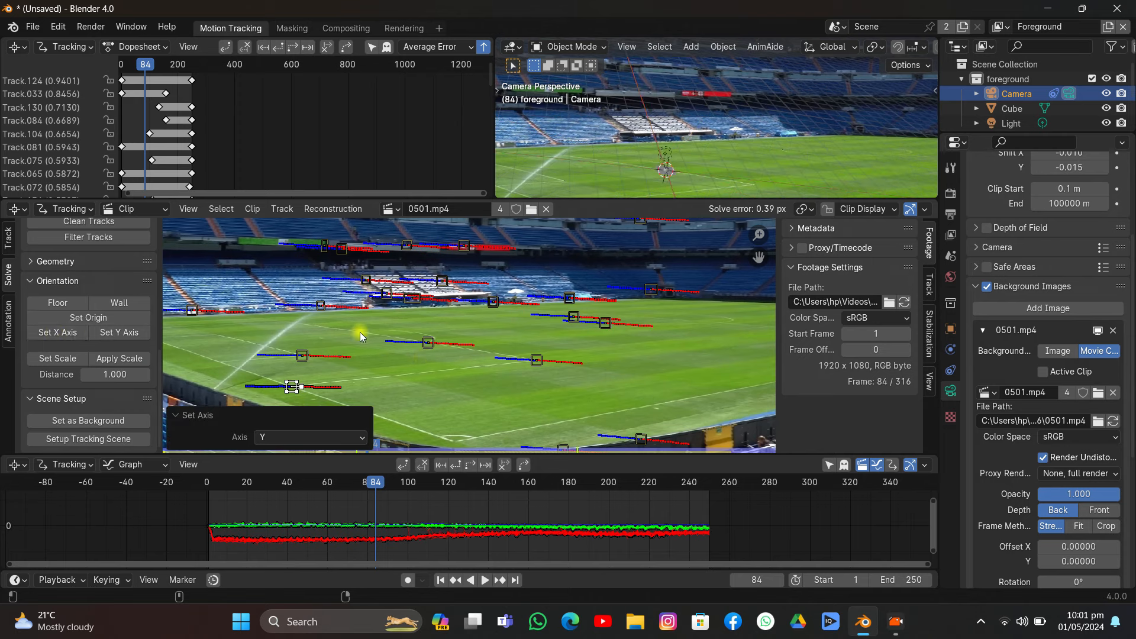
pyautogui.click(427, 343)
pyautogui.click(74, 332)
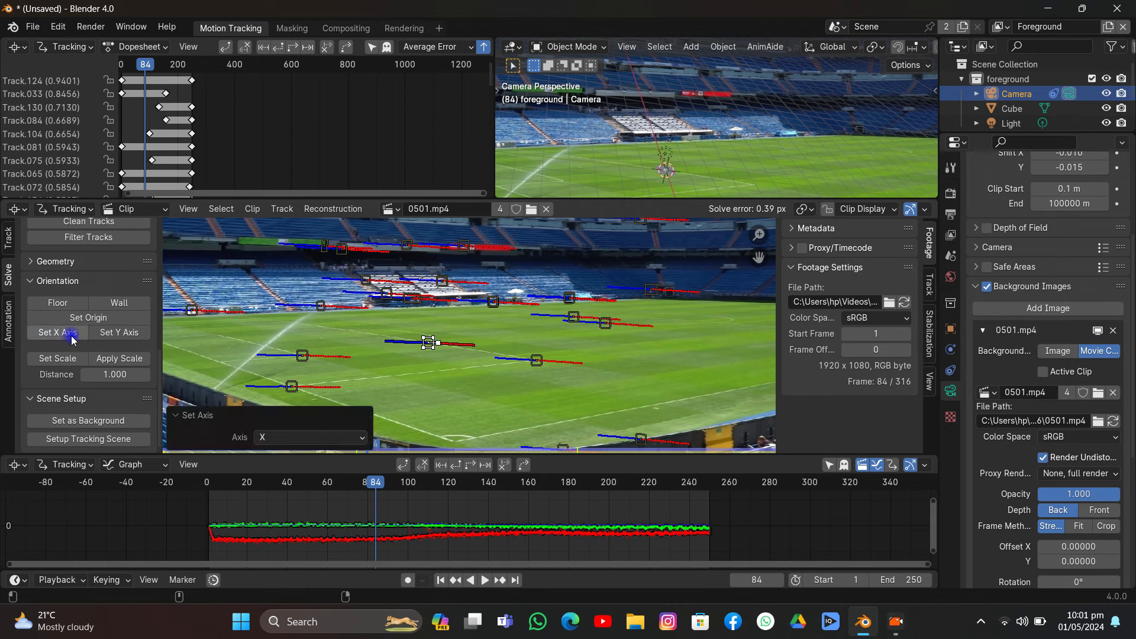
pyautogui.click(97, 335)
# Set the X axis and then the Y axis from the track at the far edge of the pitch beside the sprinkler spray
pyautogui.click(321, 306)
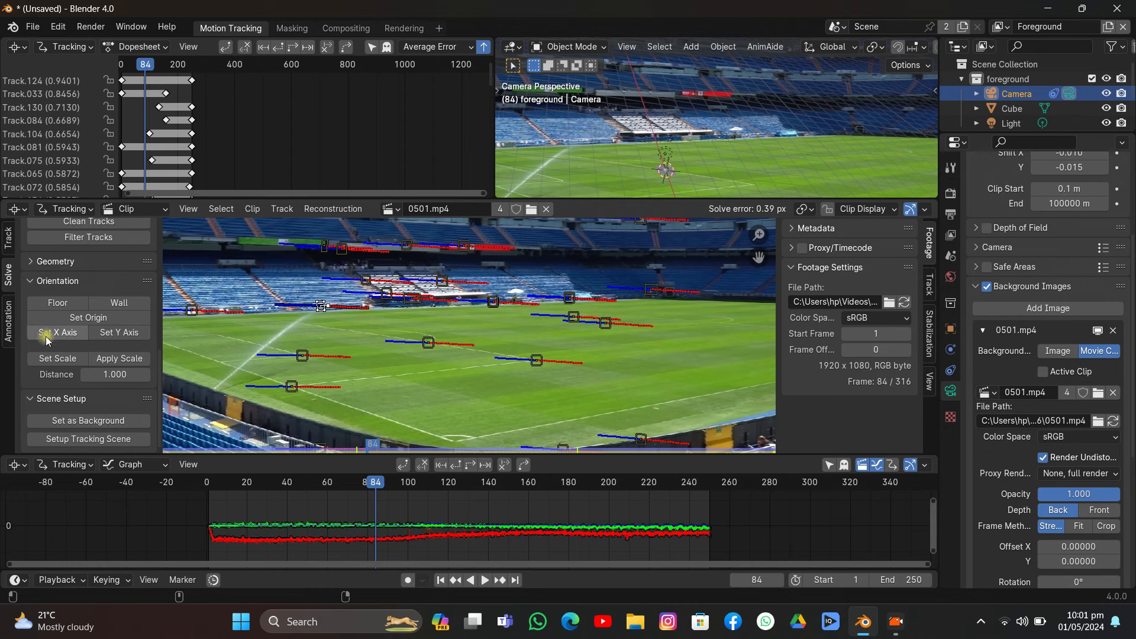
pyautogui.click(46, 340)
pyautogui.click(106, 333)
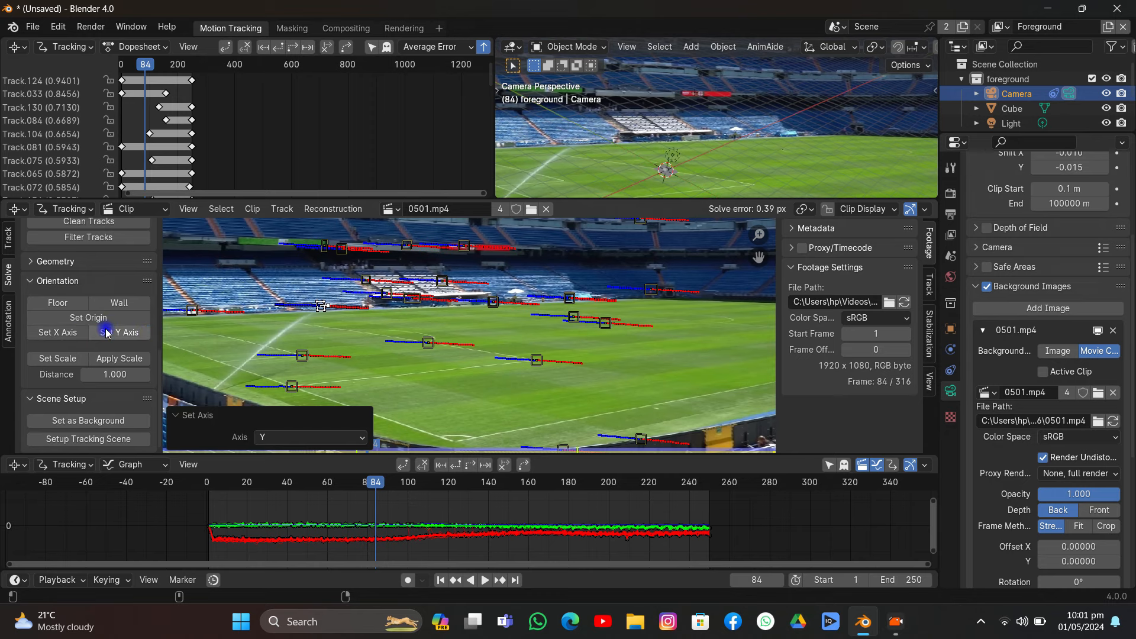
# Add a general Layout workspace and look through the camera in its 3D view
pyautogui.click(438, 28)
pyautogui.moveTo(463, 57)
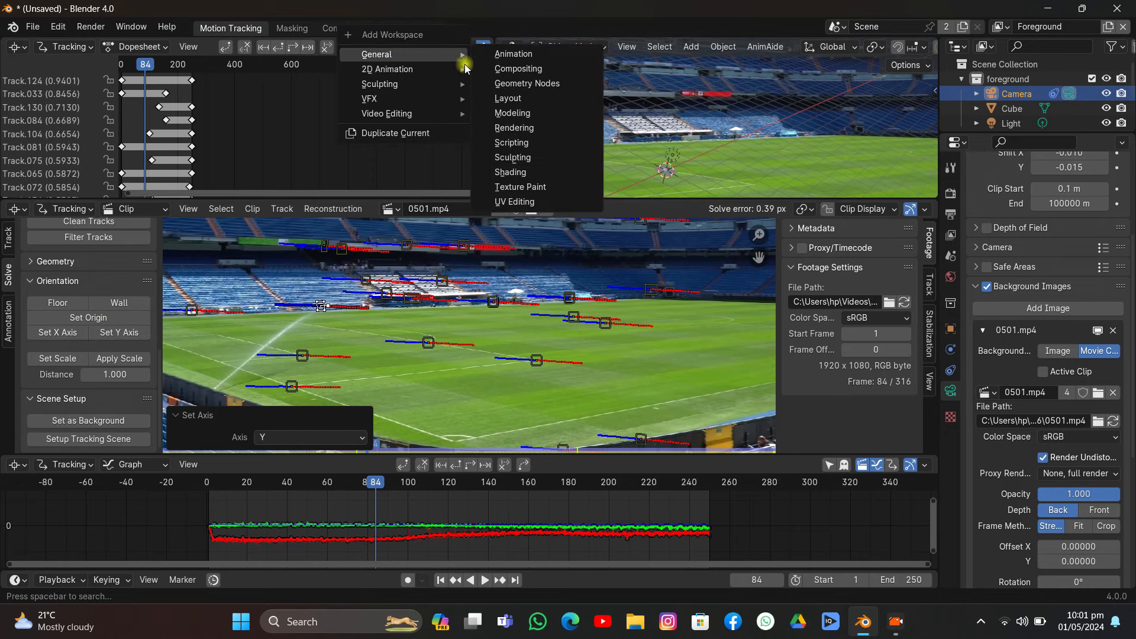
pyautogui.click(504, 97)
pyautogui.click(920, 196)
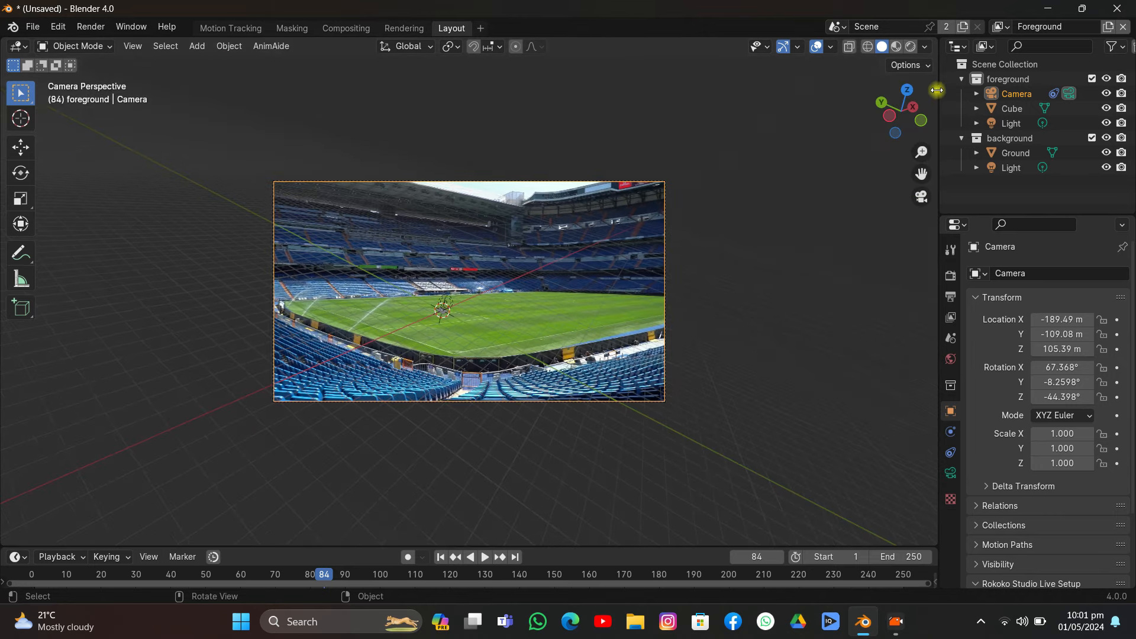
# Show the 3D view's lock settings and lock the camera to the view
pyautogui.moveTo(936, 90); pyautogui.dragTo(782, 89)
pyautogui.click(929, 159)
pyautogui.click(856, 267)
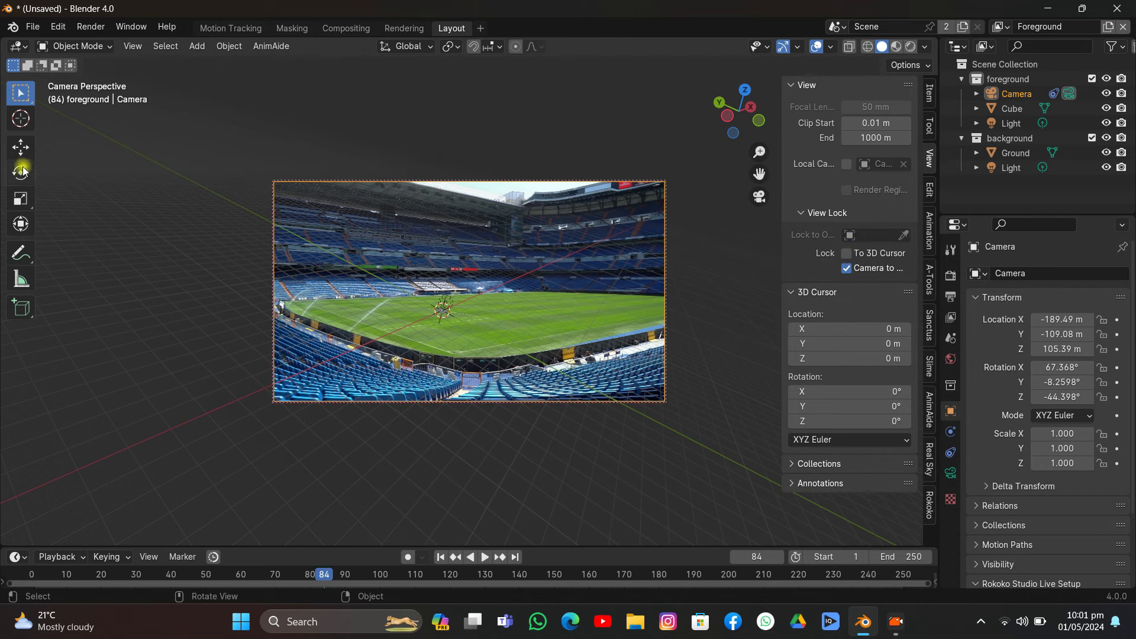
# Rotate the camera to about X 69.9°, Y 9.4° and Z -1238.1° to line the grid axes up with the pitch
pyautogui.click(21, 173)
pyautogui.click(21, 148)
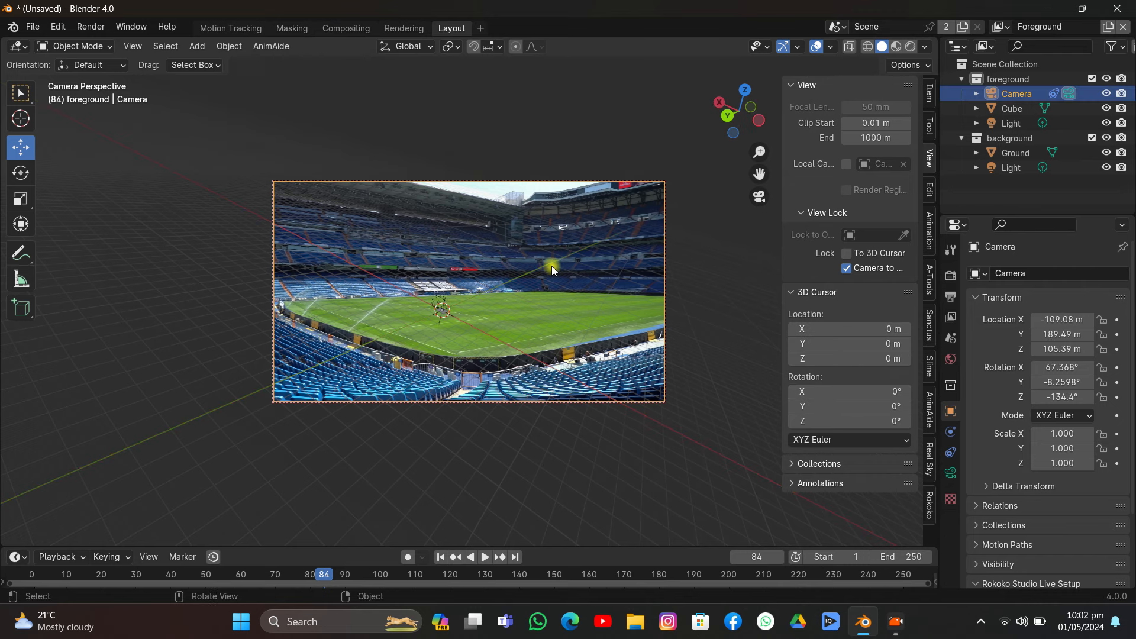
pyautogui.press('r')
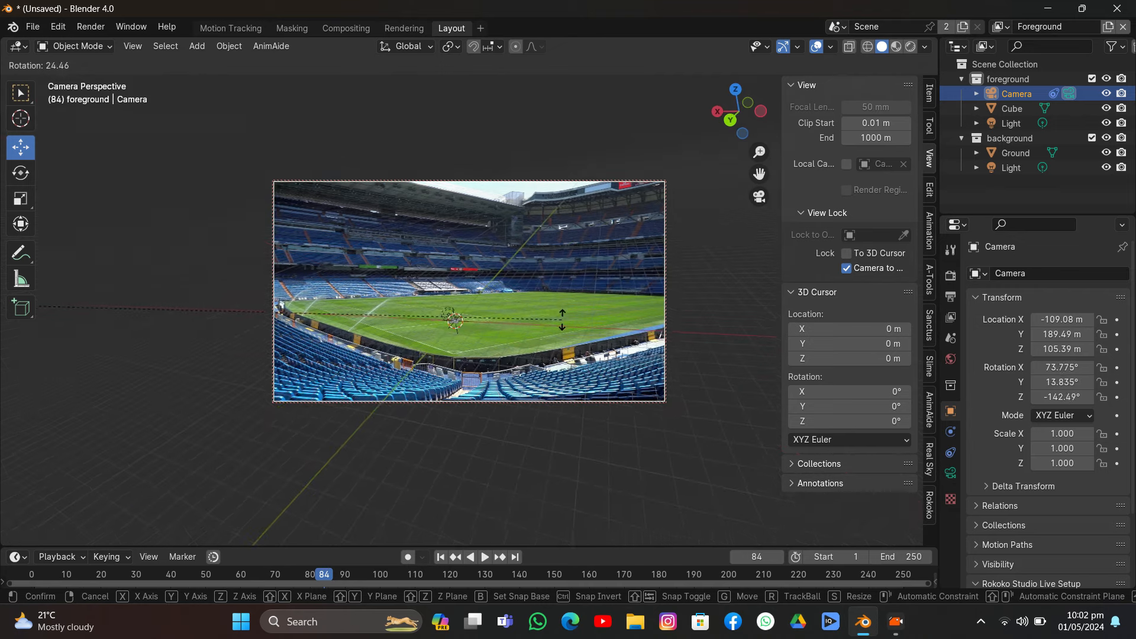
pyautogui.click(700, 202)
pyautogui.moveTo(765, 175); pyautogui.dragTo(629, 269)
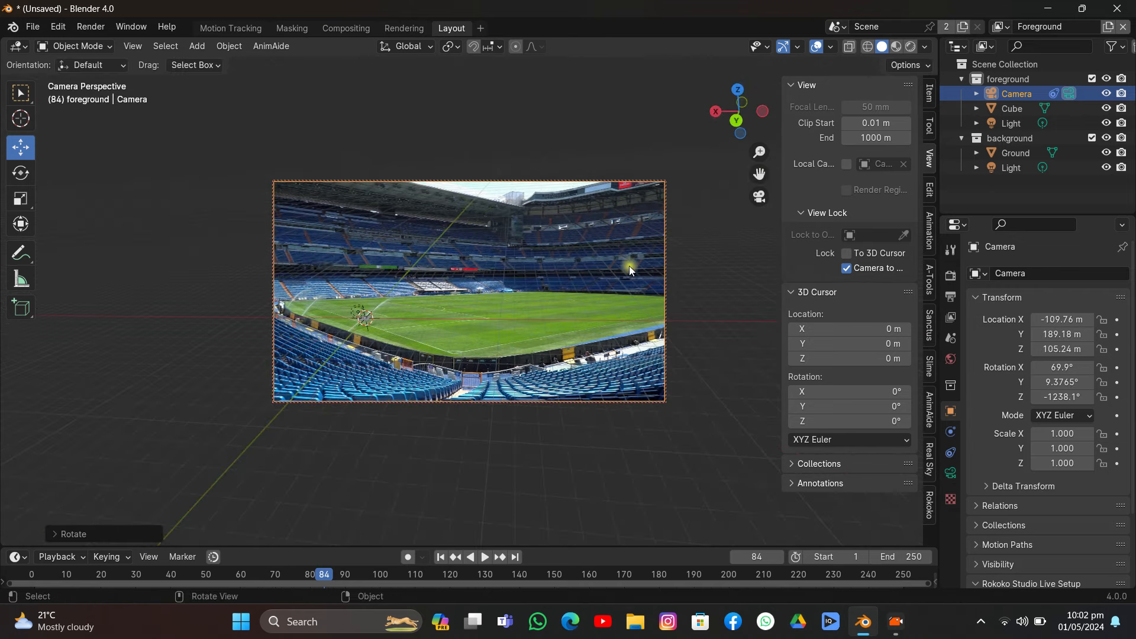
# Enlarge the timeline, check the alignment at several frames including 113, and play the footage from frame 1 to 20
pyautogui.moveTo(307, 546); pyautogui.dragTo(316, 491)
pyautogui.click(424, 520)
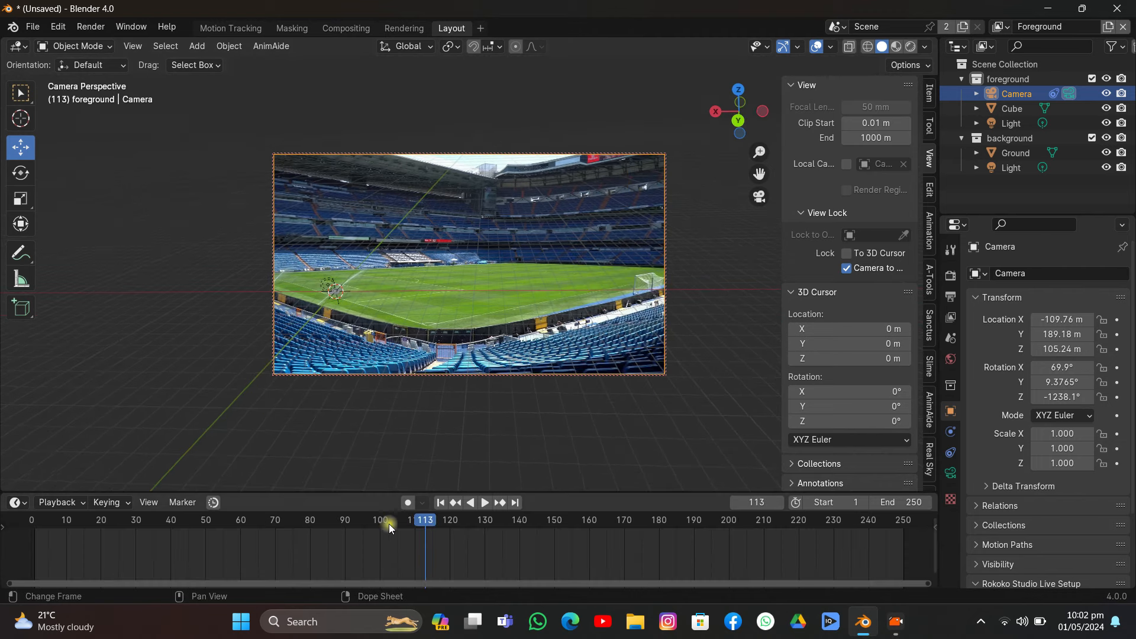
pyautogui.click(482, 523)
pyautogui.click(442, 503)
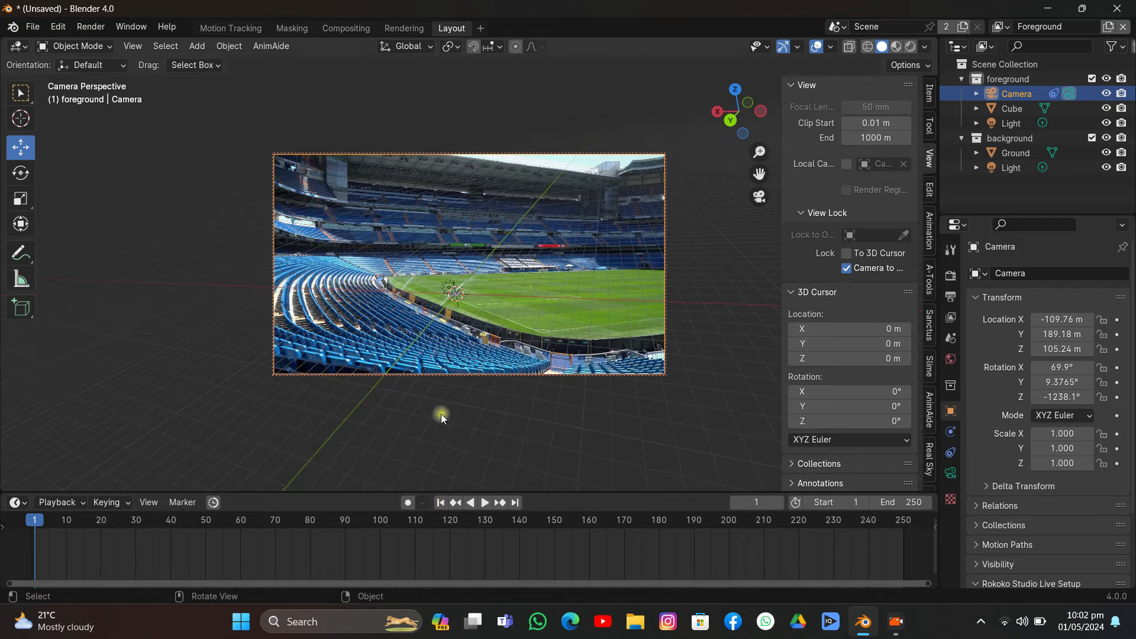
pyautogui.press('space')
pyautogui.press('space')
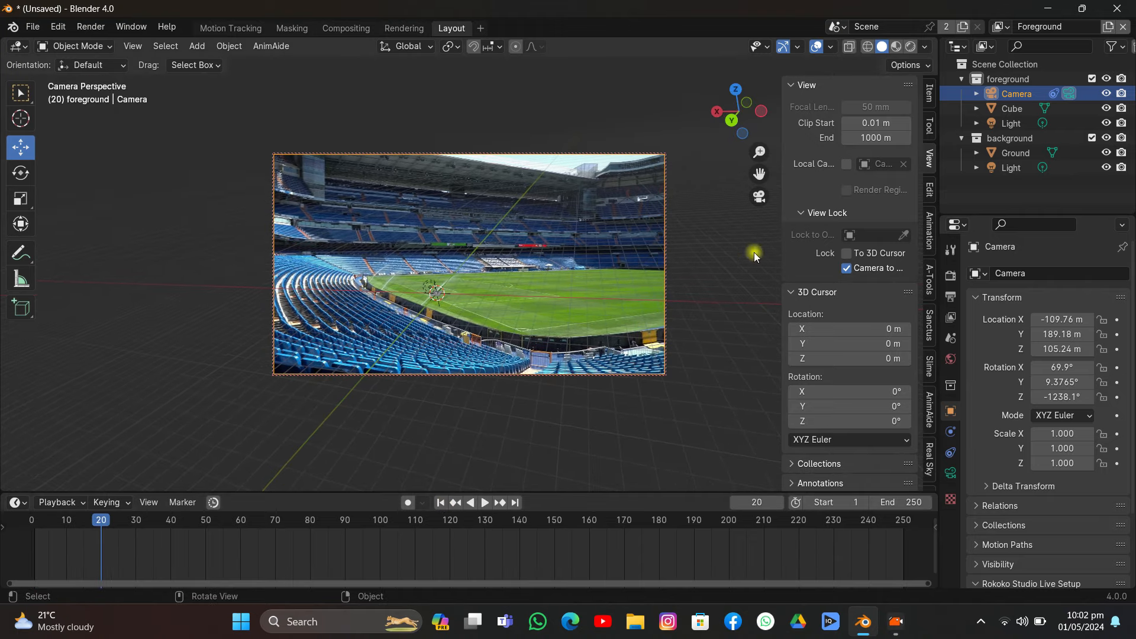
# Unlock the camera from the view and play the footage to frame 38 while inspecting the pitch closely
pyautogui.click(849, 269)
pyautogui.scroll(4, 419, 274)
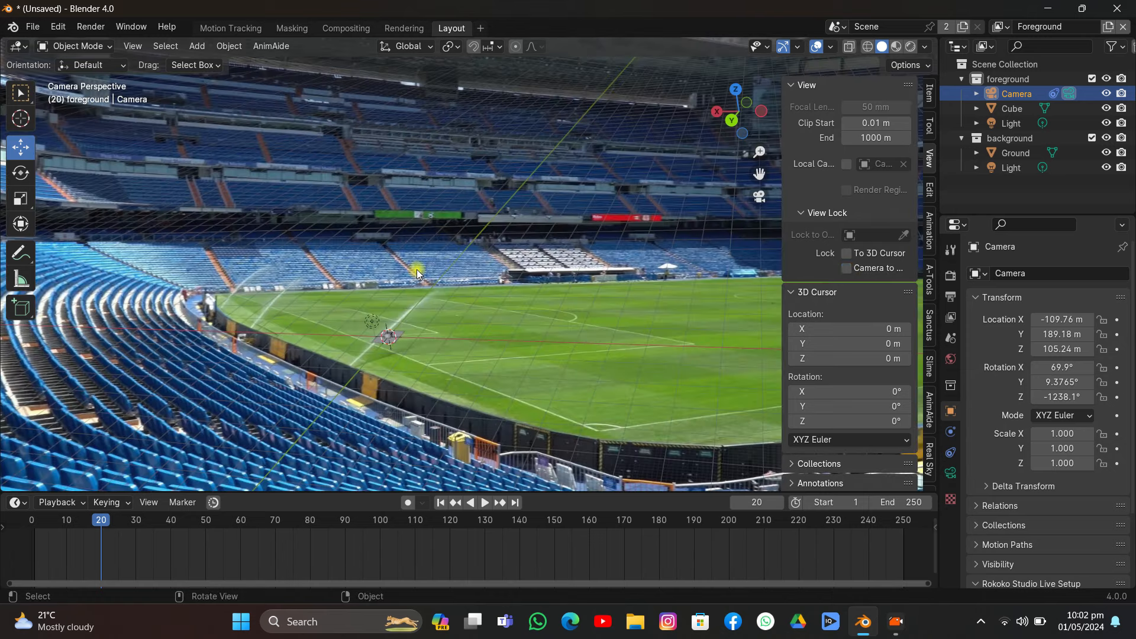
pyautogui.press('space')
pyautogui.scroll(-4, 417, 274)
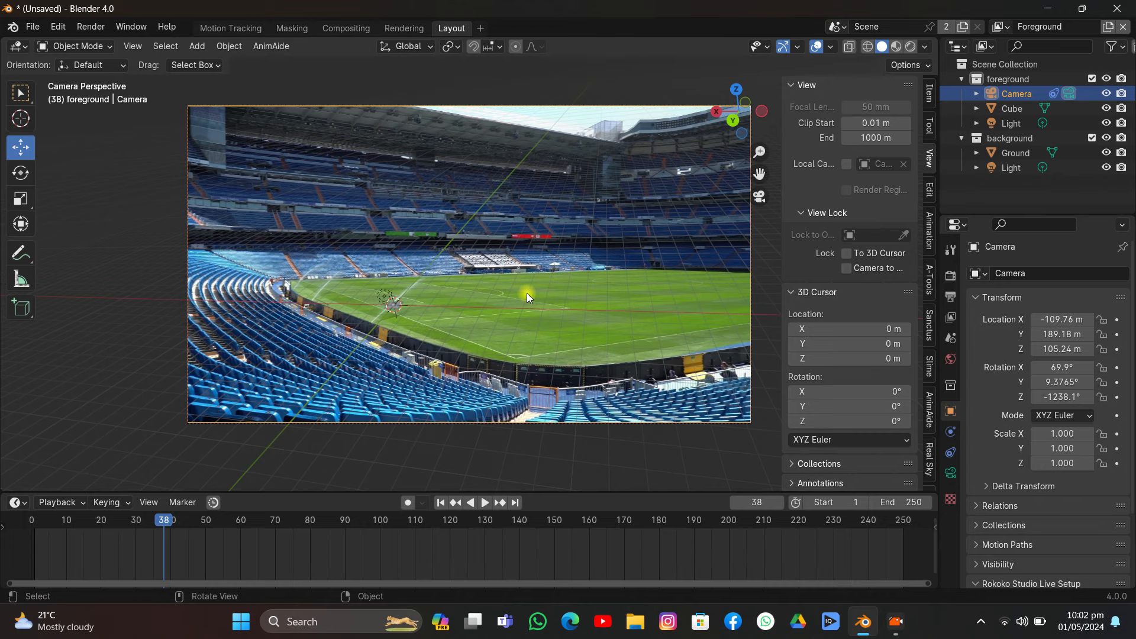
pyautogui.press('r')
pyautogui.press('r')
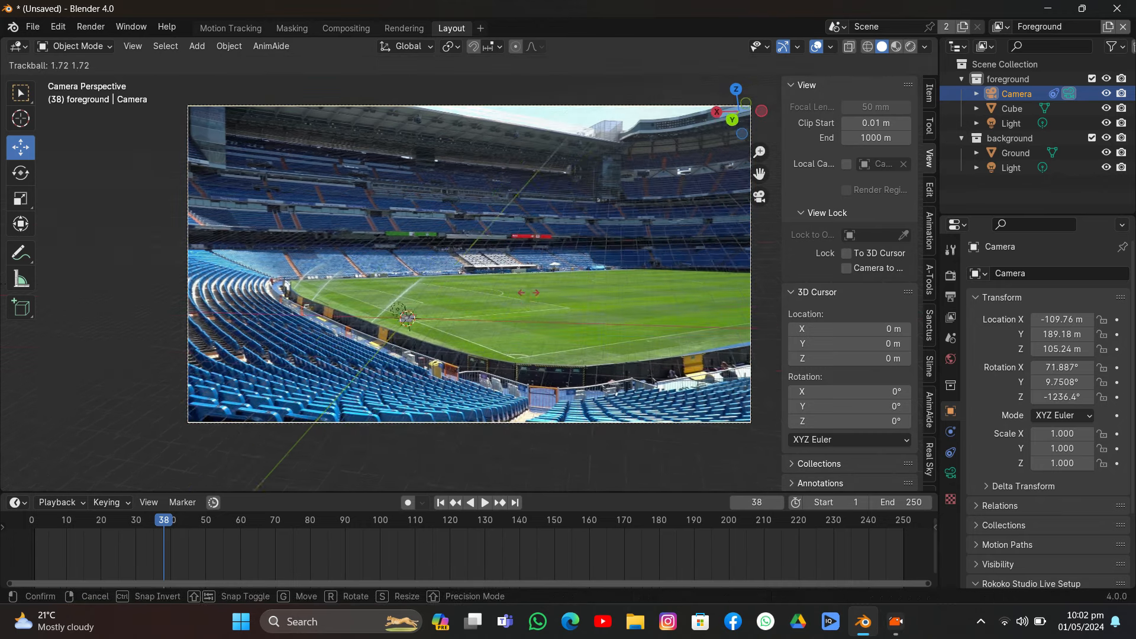
pyautogui.click(536, 307)
# Lock the camera to the view again and orbit it to about X -545 m, Y -37 m, Z 49 m
pyautogui.click(846, 268)
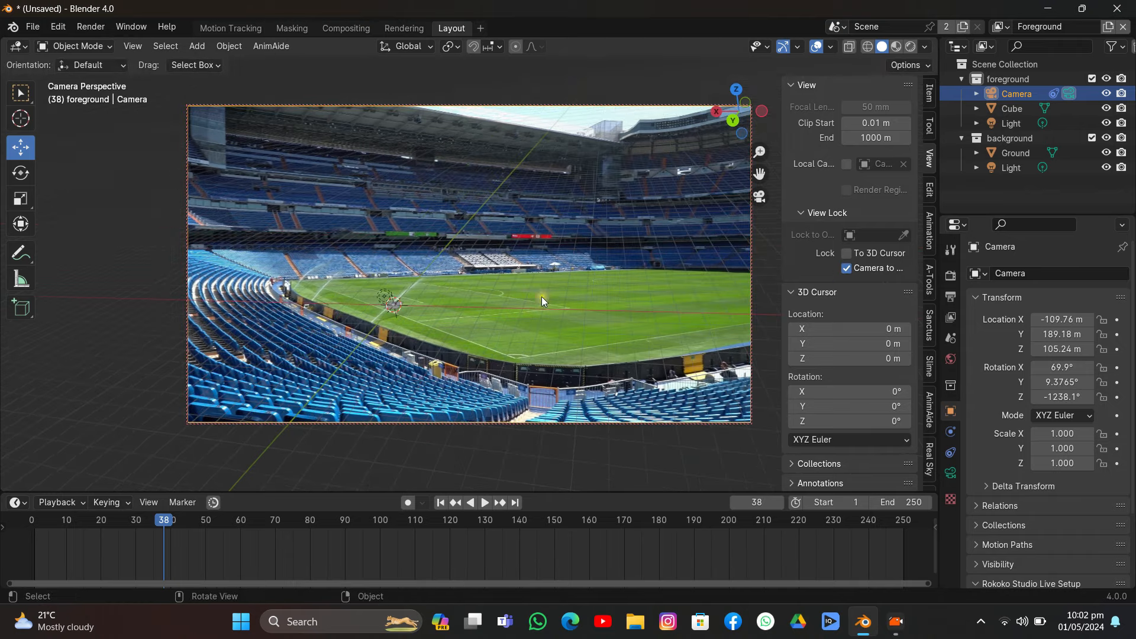
pyautogui.moveTo(542, 297); pyautogui.dragTo(700, 173, button='middle')
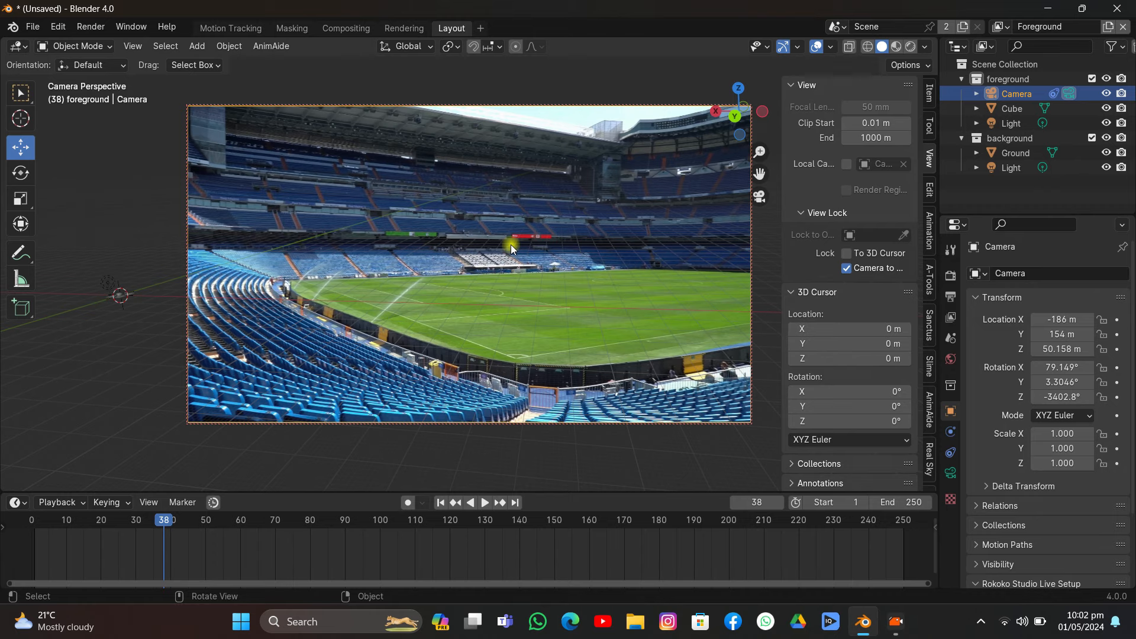
pyautogui.moveTo(510, 244); pyautogui.dragTo(233, 226, button='middle')
# Rotate the camera to about X 78.5°, Y 1.2°, Z -3315.1° and move it to align the axes with the ground
pyautogui.press('r')
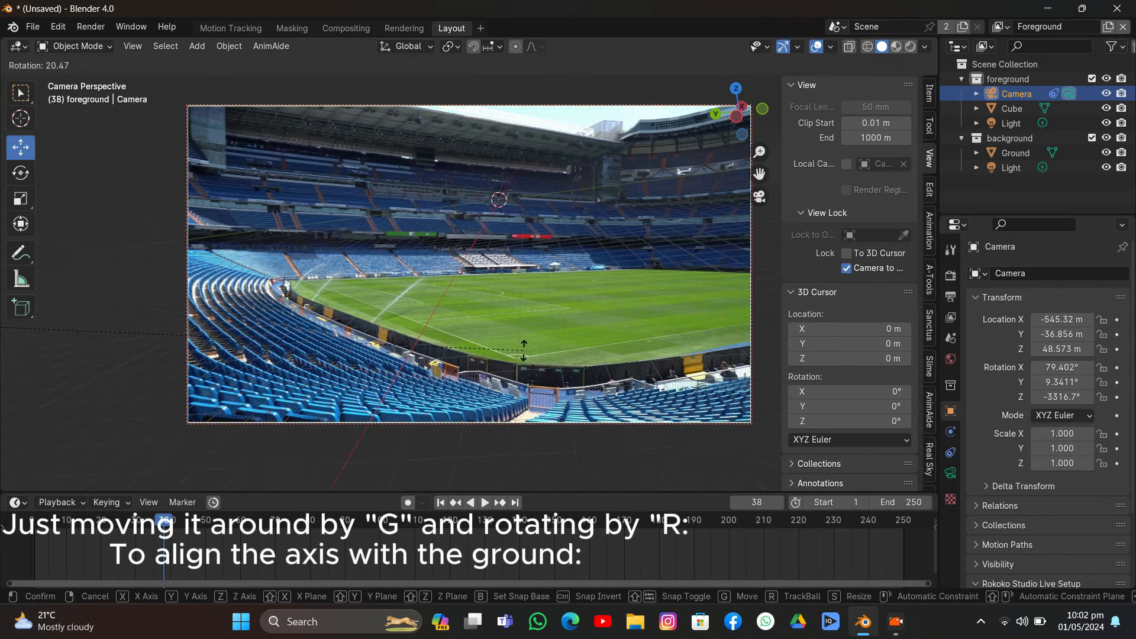
pyautogui.click(550, 329)
pyautogui.press('g')
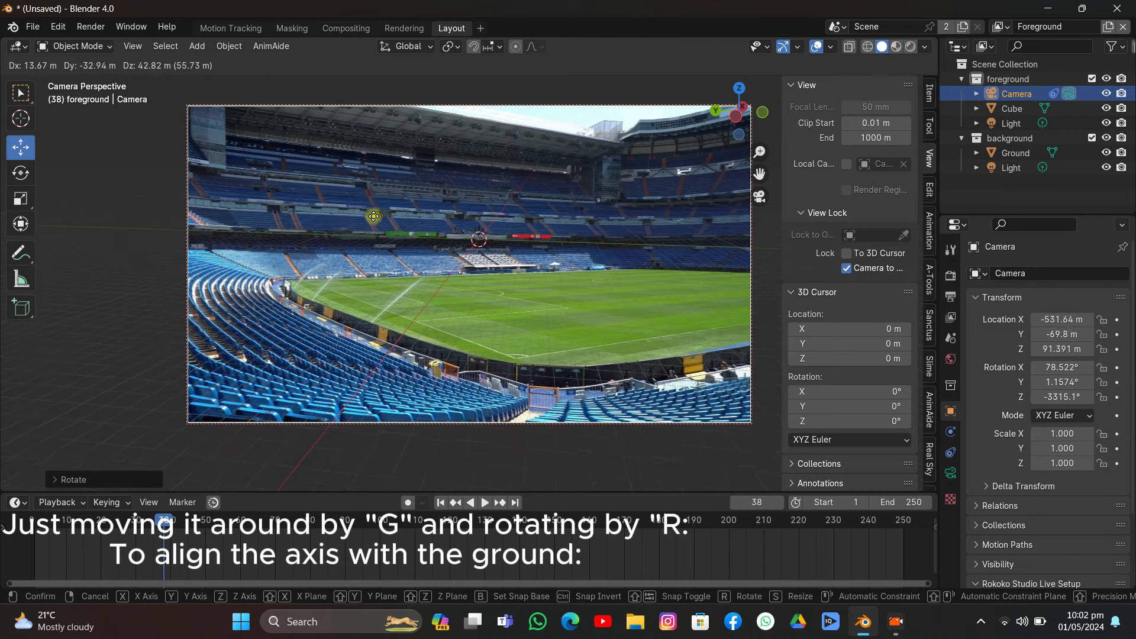
pyautogui.click(413, 156)
# Move the camera to about X -470 m, Y -190 m, Z 38.6 m and trackball-rotate it to line the axes up with the pitch
pyautogui.moveTo(540, 250); pyautogui.dragTo(477, 221, button='middle')
pyautogui.press('g')
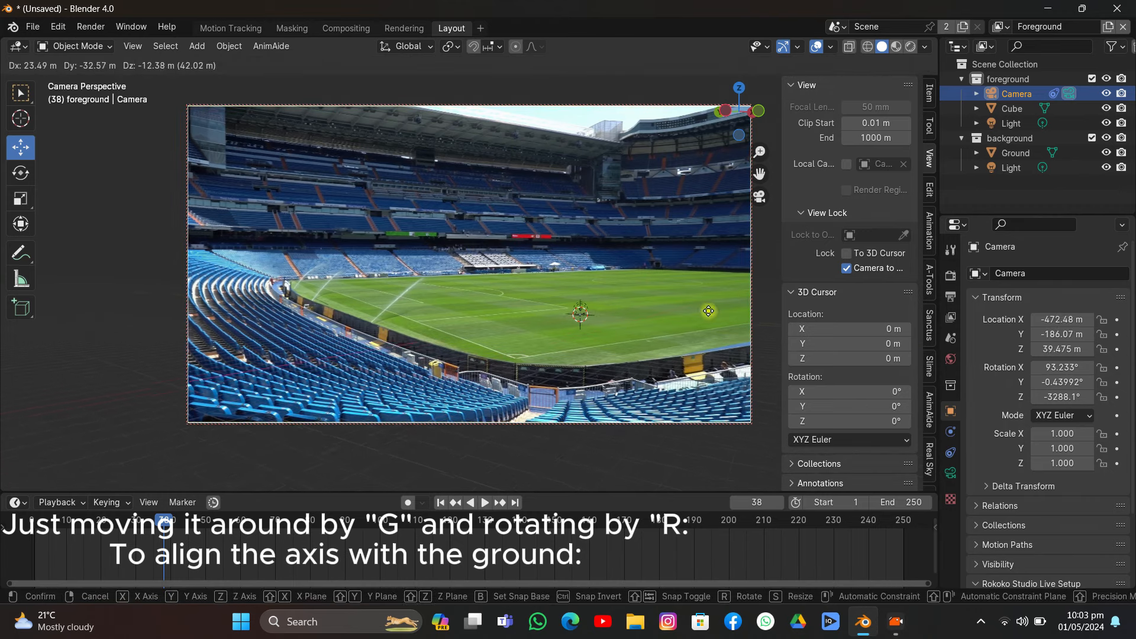
pyautogui.click(40, 330)
pyautogui.press('r')
pyautogui.press('r')
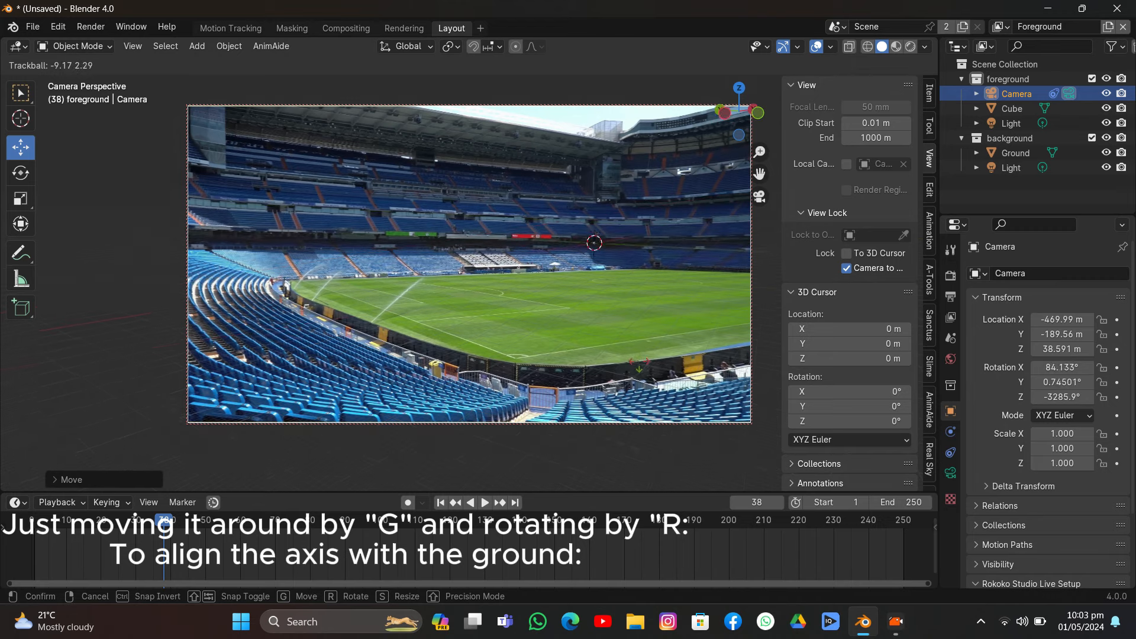
pyautogui.click(634, 366)
pyautogui.press('r')
pyautogui.press('r')
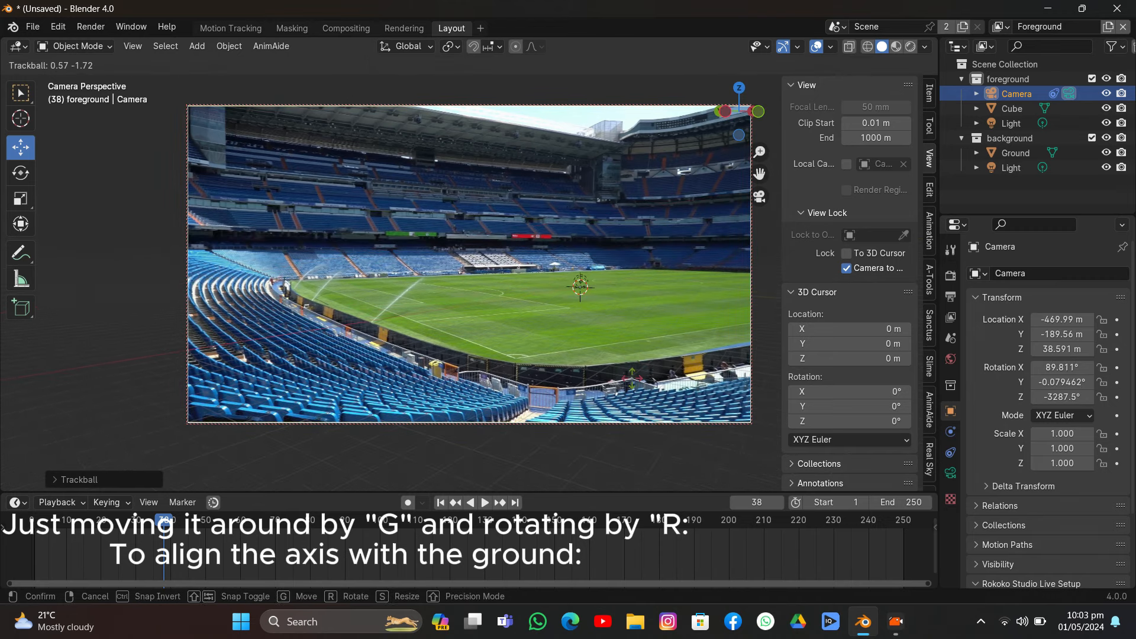
pyautogui.click(614, 382)
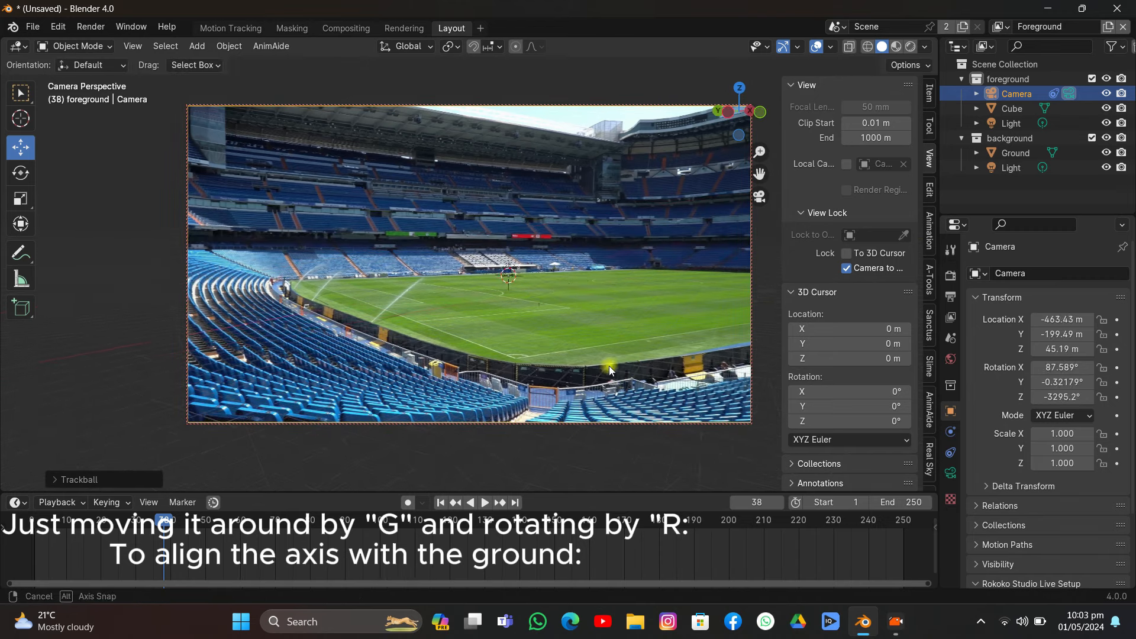
# Orbit the camera to rotation about X 86.3°, Y -0.3°, Z -3261.3° and move it to about X -245 m, Y -333 m, Z 57.7 m
pyautogui.moveTo(608, 366); pyautogui.dragTo(550, 365, button='middle')
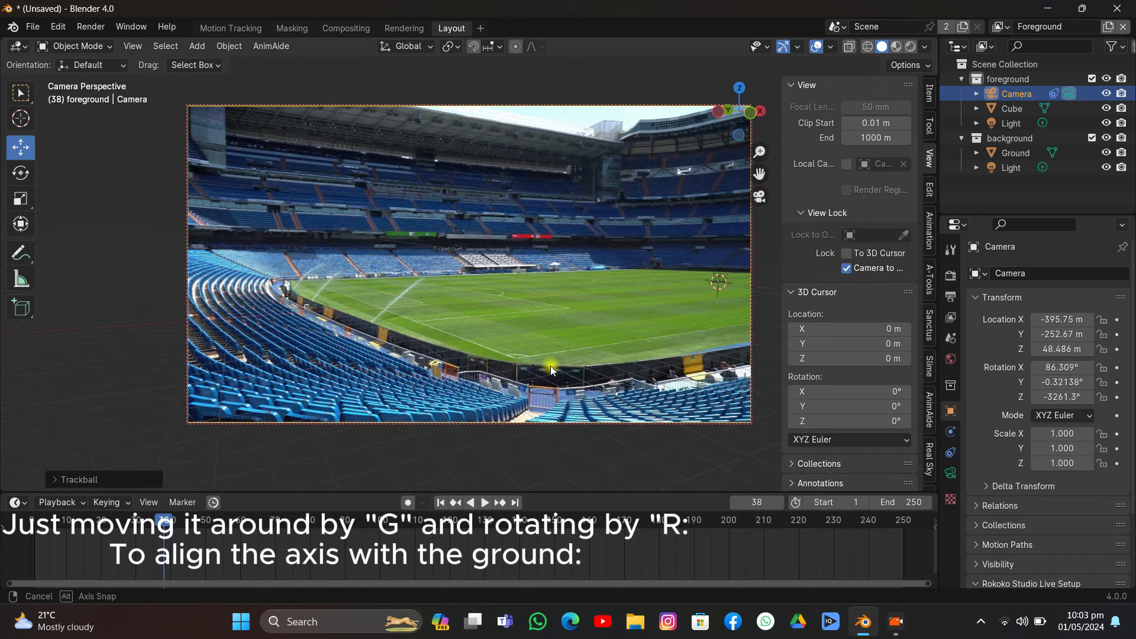
pyautogui.press('g')
pyautogui.click(607, 213)
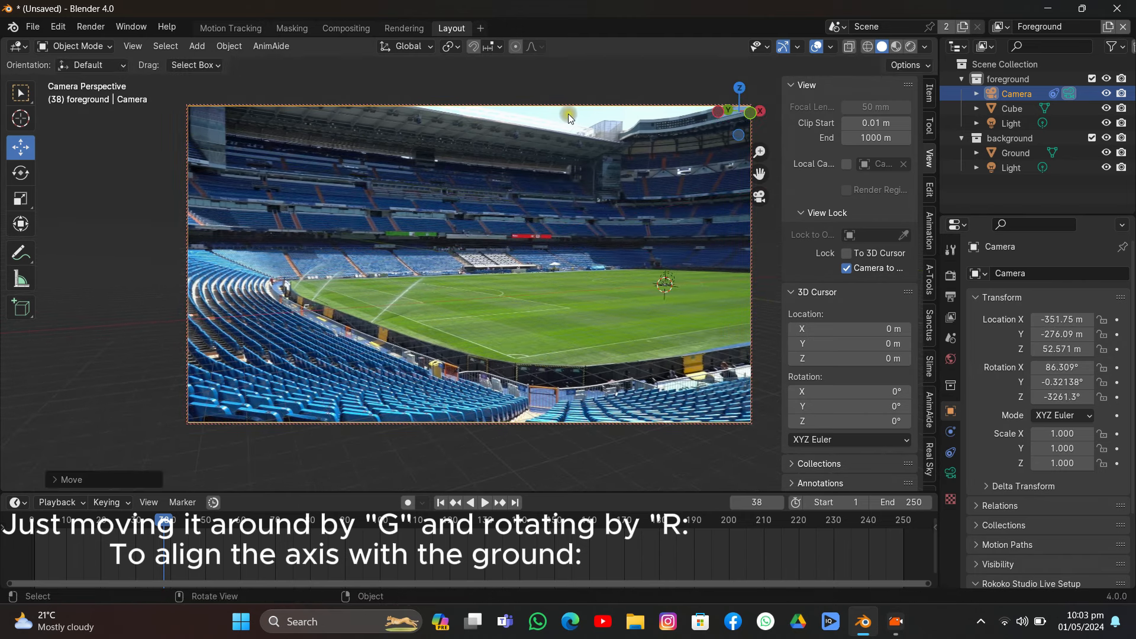
pyautogui.press('g')
pyautogui.click(480, 255)
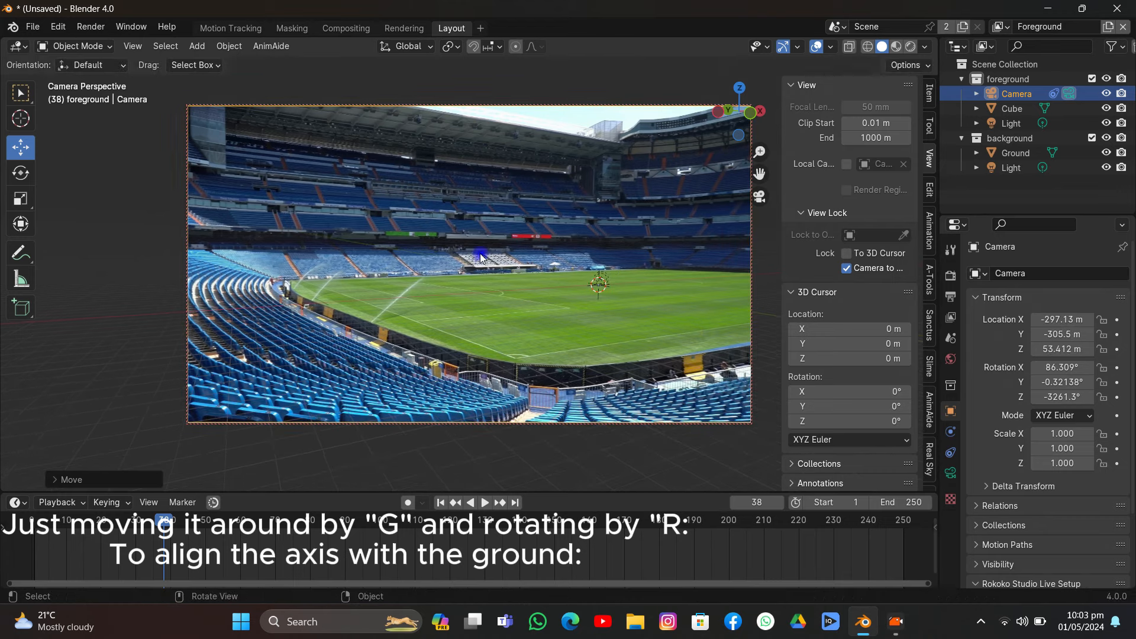
pyautogui.press('g')
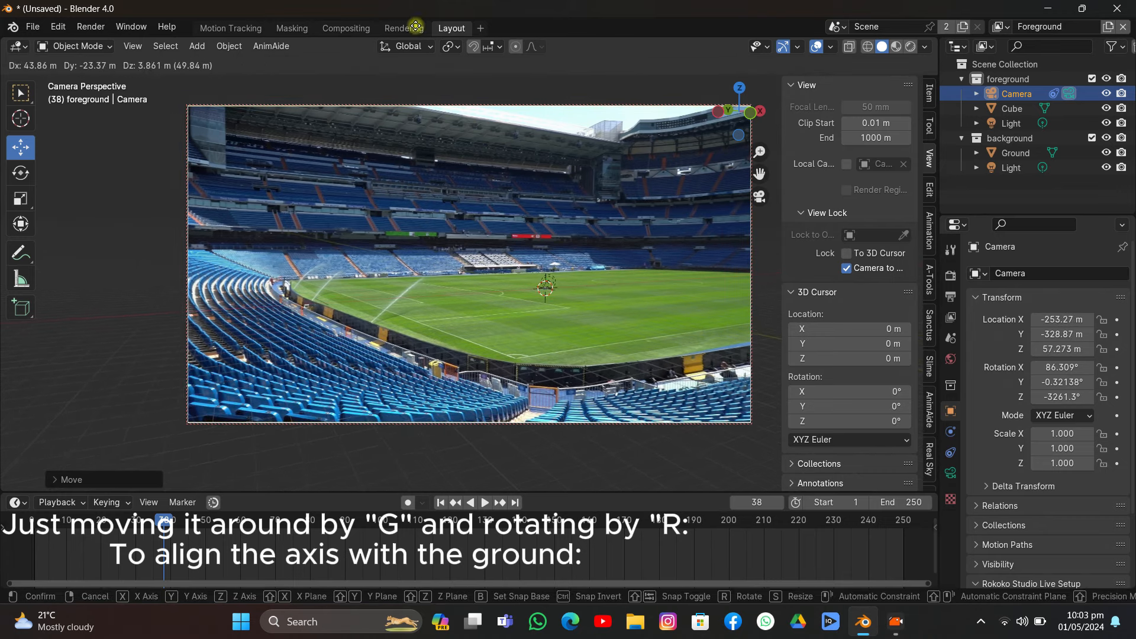
pyautogui.click(417, 462)
pyautogui.press('g')
pyautogui.click(144, 474)
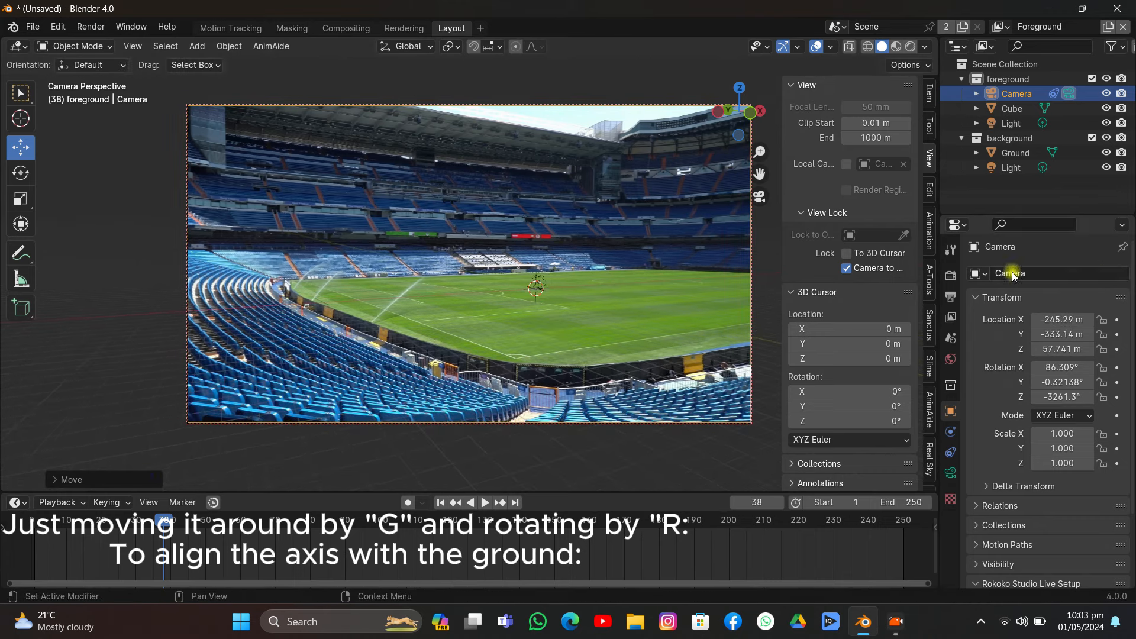
# Unlock the camera from the view and play the footage to frame 65 to check the alignment on the pitch
pyautogui.click(847, 268)
pyautogui.scroll(4, 644, 322)
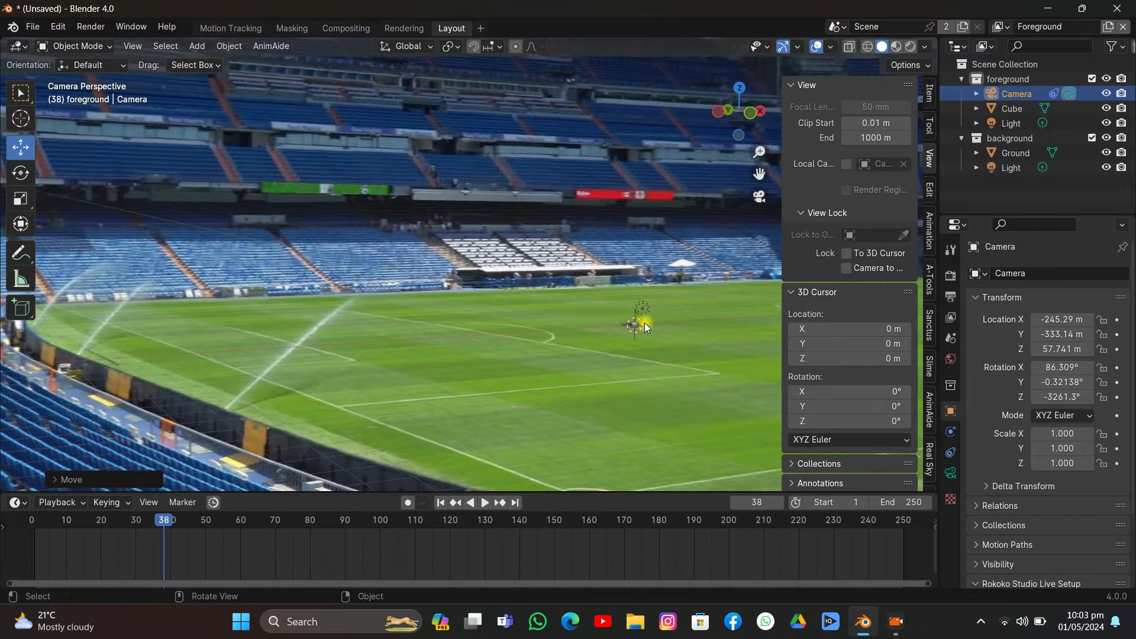
pyautogui.scroll(-2, 631, 346)
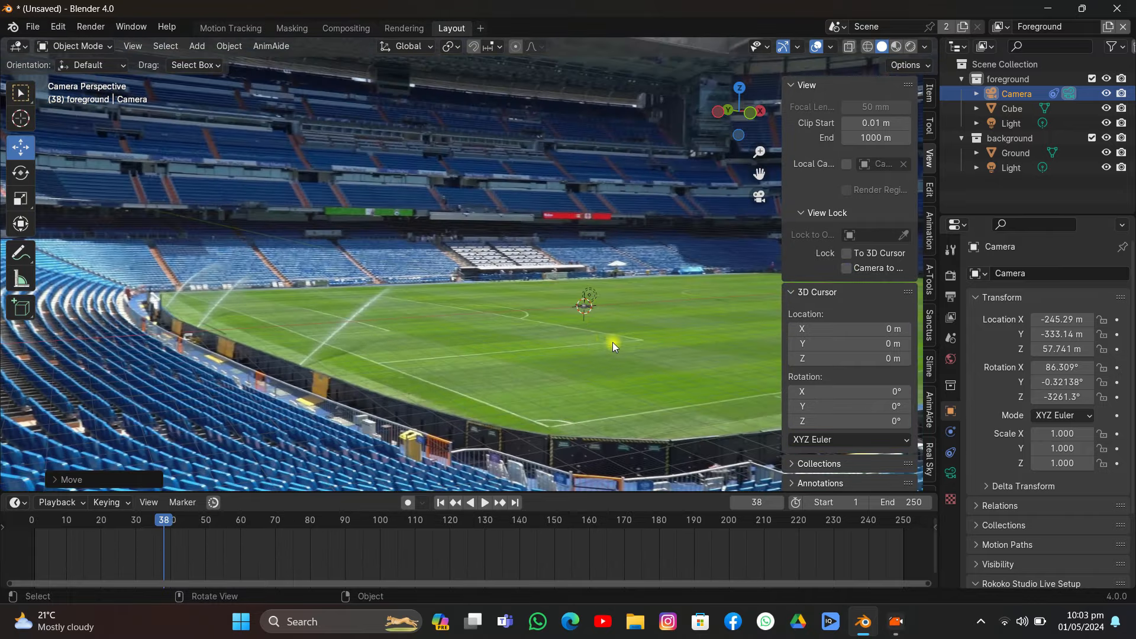
pyautogui.press('space')
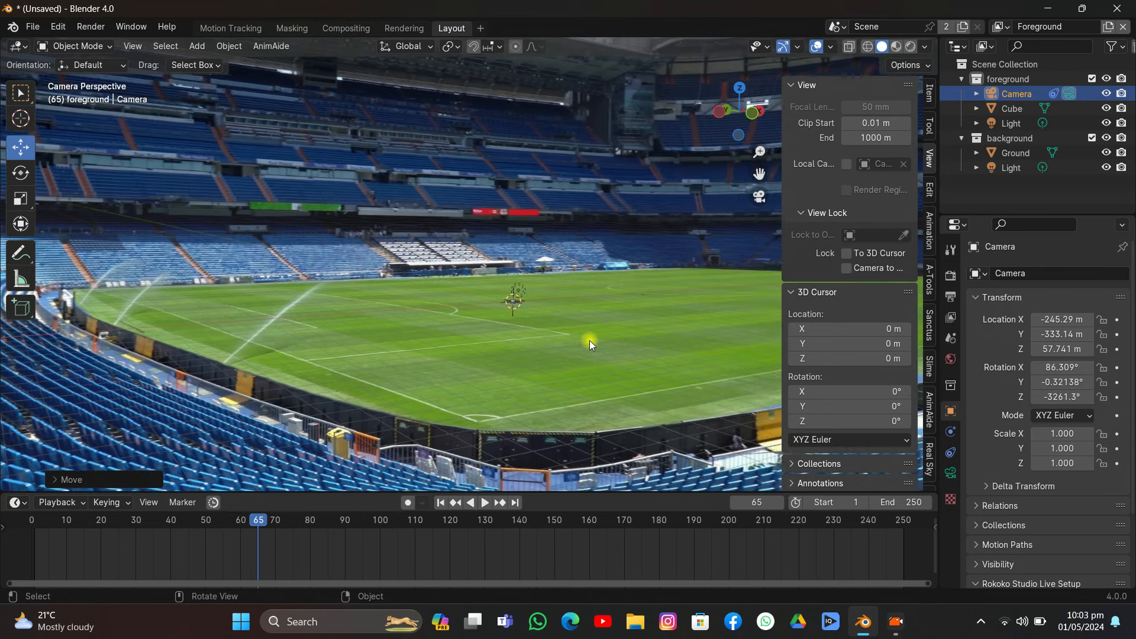
# Scale the Ground plane uniformly to about 25.36 and play the footage to frame 142 to check the plane against the pitch
pyautogui.click(1015, 153)
pyautogui.click(21, 198)
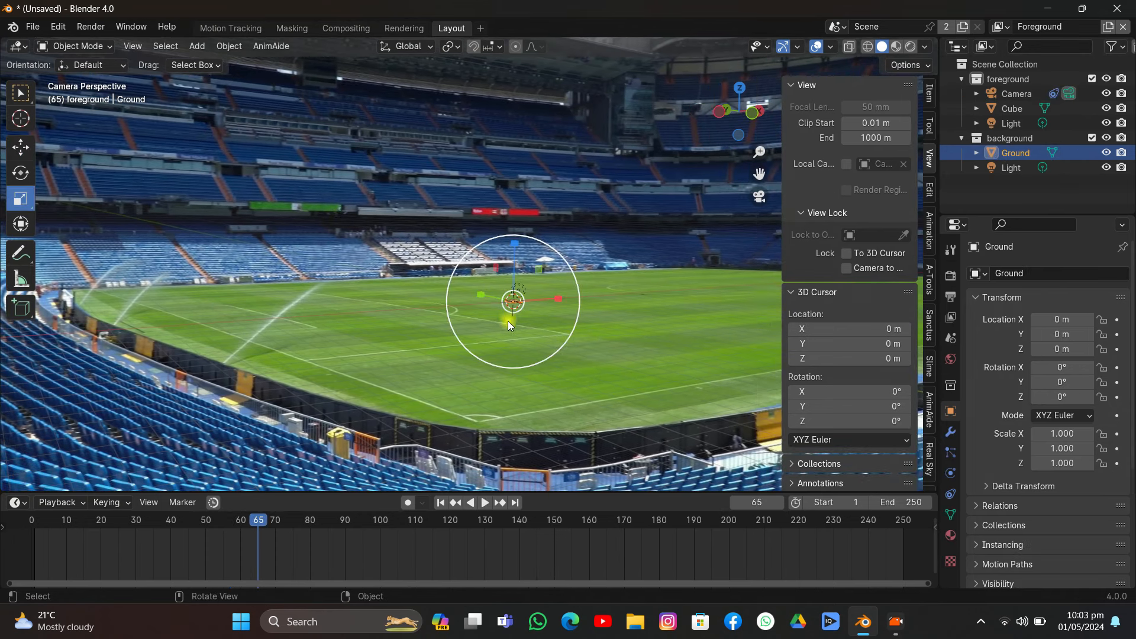
pyautogui.moveTo(513, 328); pyautogui.dragTo(659, 73)
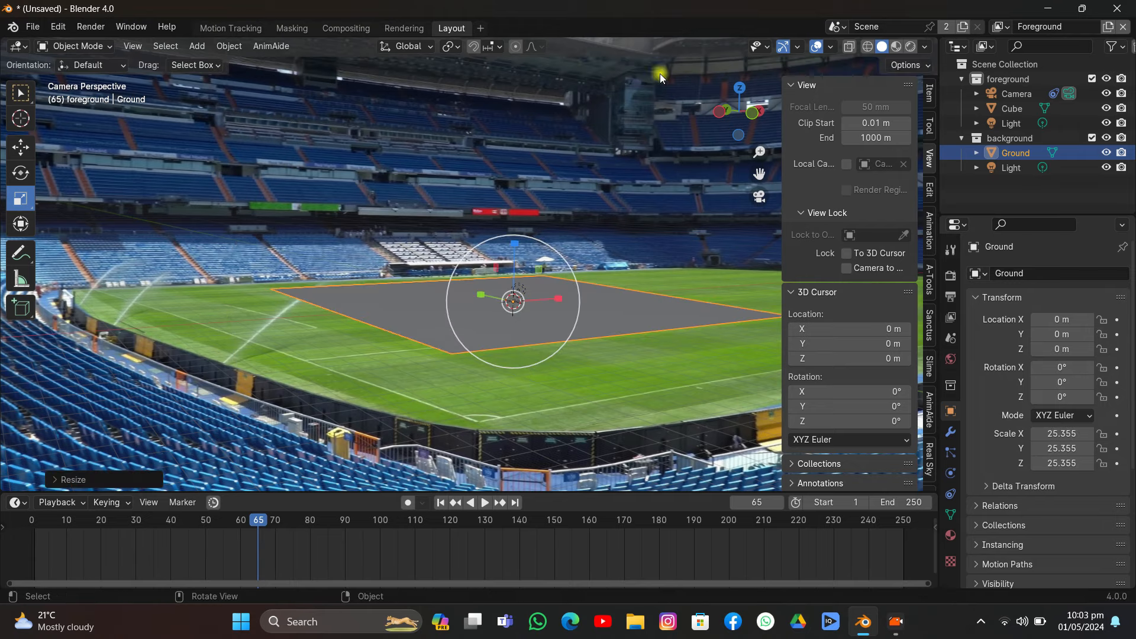
pyautogui.press('space')
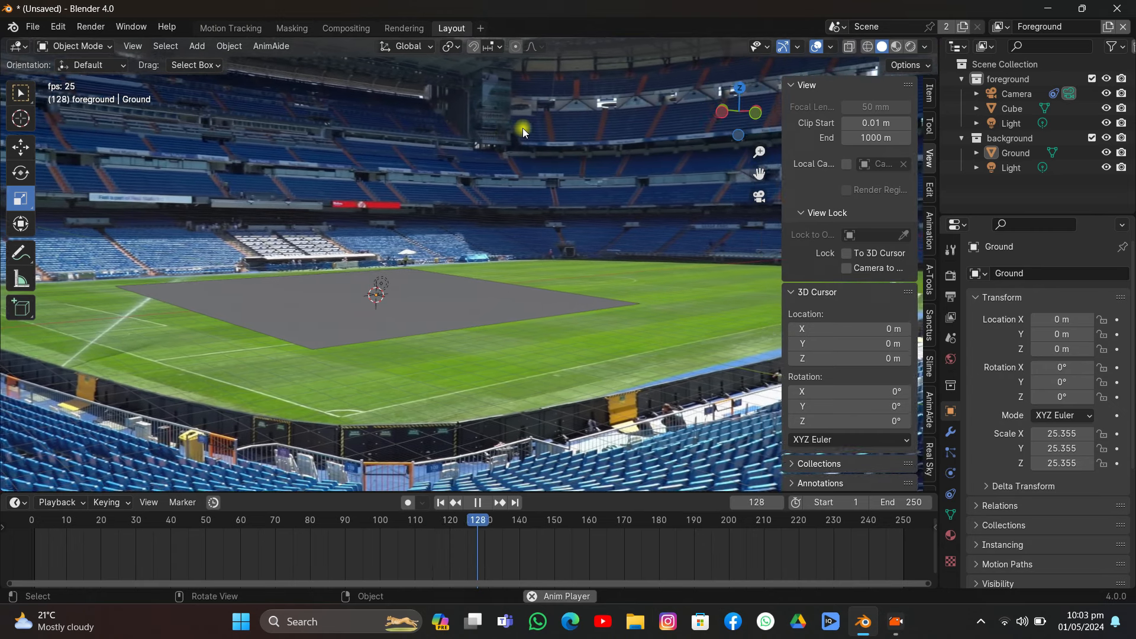
pyautogui.press('space')
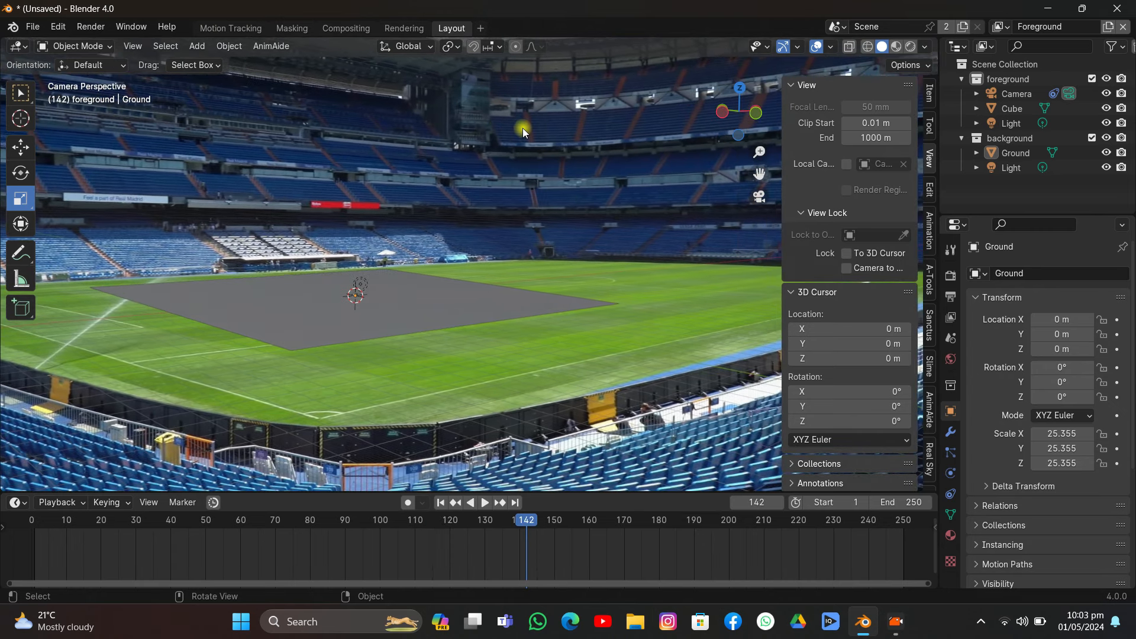
# Delete the cube from the foreground collection and move the Ground plane along Y to about -46.9 m
pyautogui.click(1011, 111)
pyautogui.press('Delete')
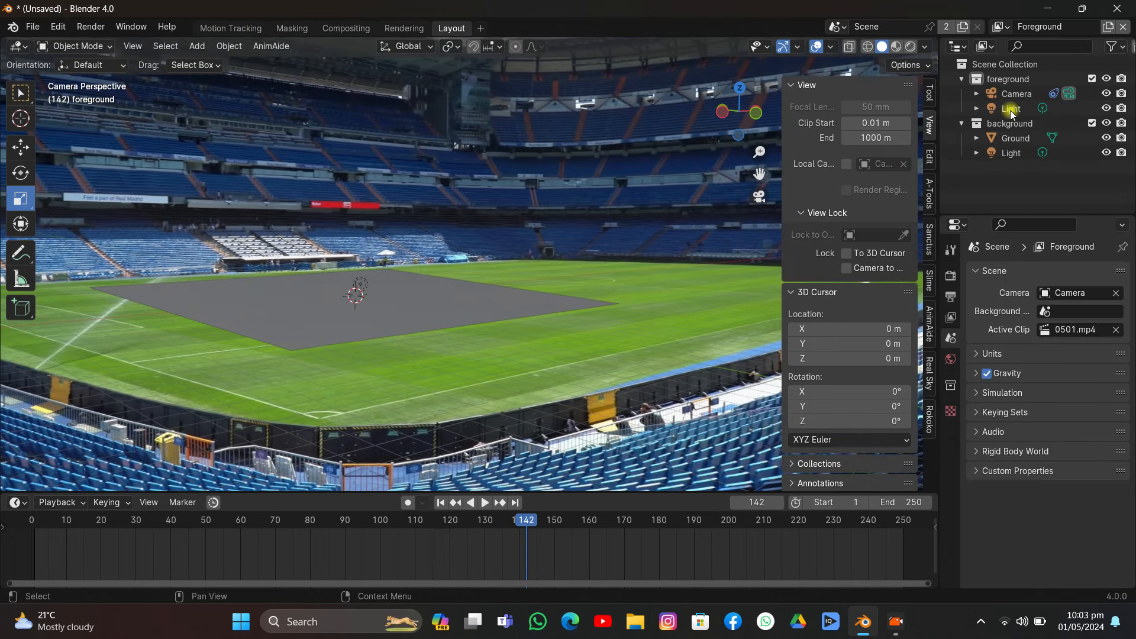
pyautogui.click(391, 271)
pyautogui.click(17, 143)
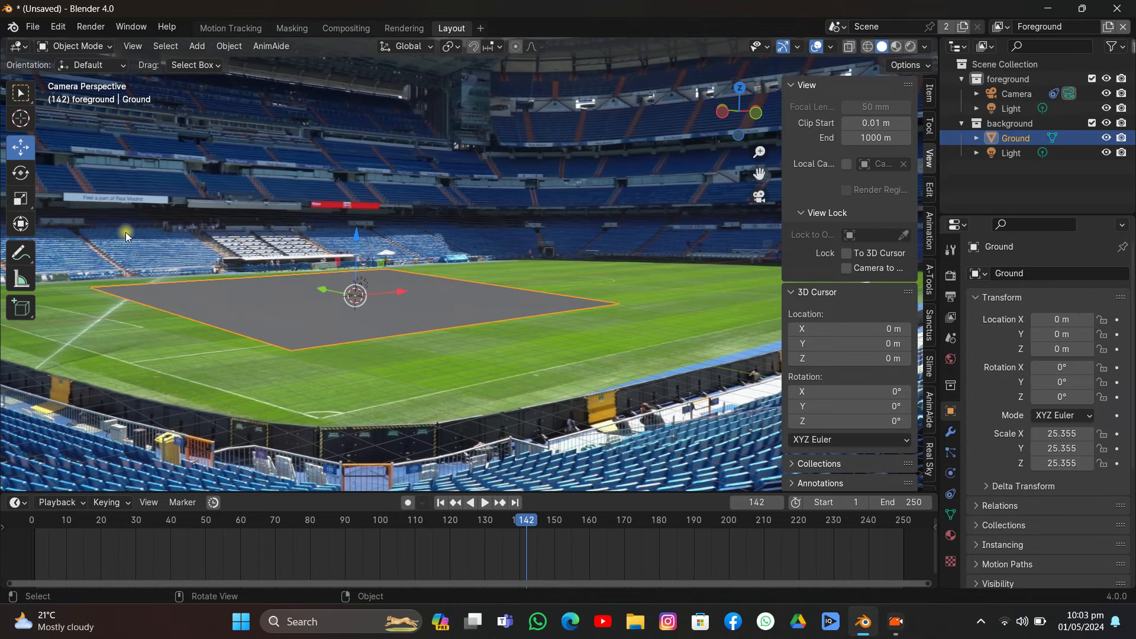
pyautogui.moveTo(325, 296); pyautogui.dragTo(513, 242)
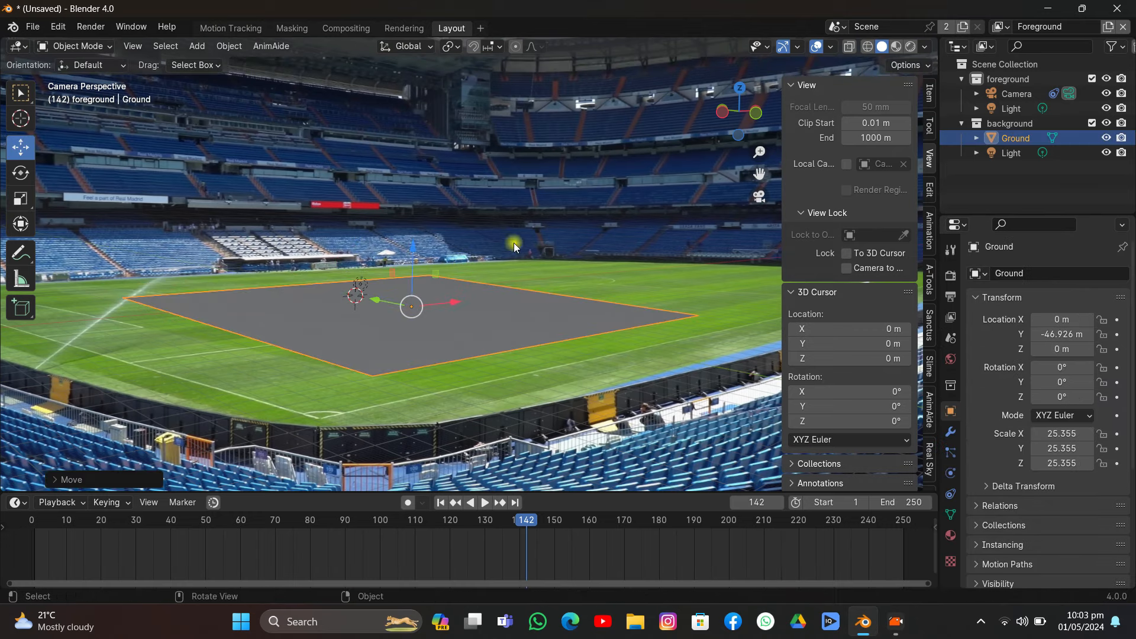
pyautogui.click(515, 245)
# Play the footage to frame 174, move the Ground plane along X to about 42.2 m, and check it in playback
pyautogui.press('space')
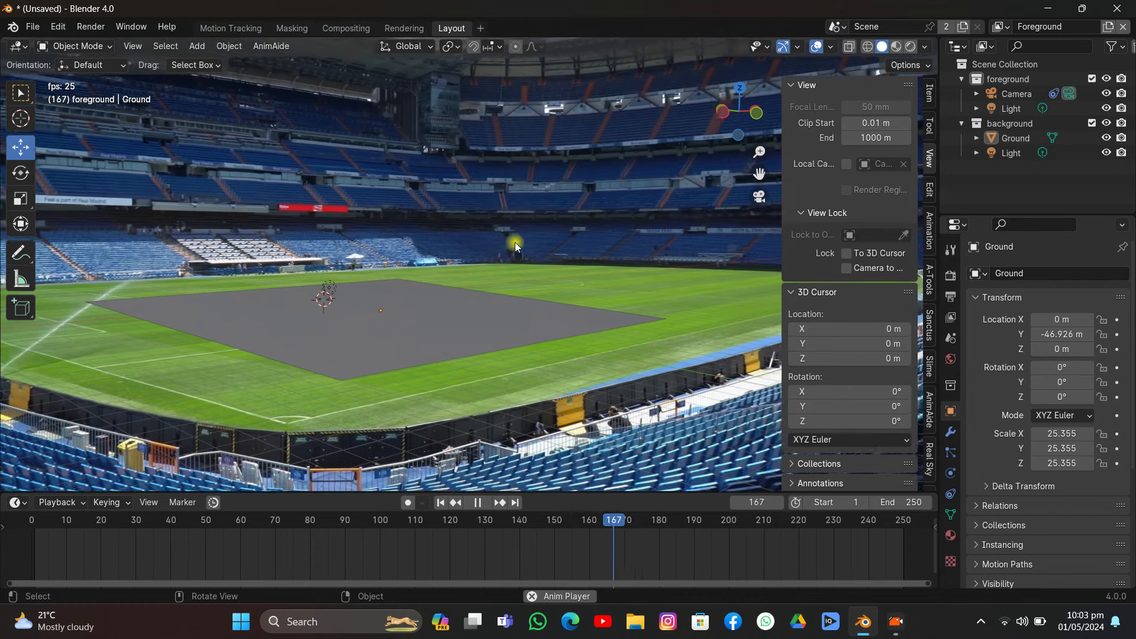
pyautogui.click(381, 322)
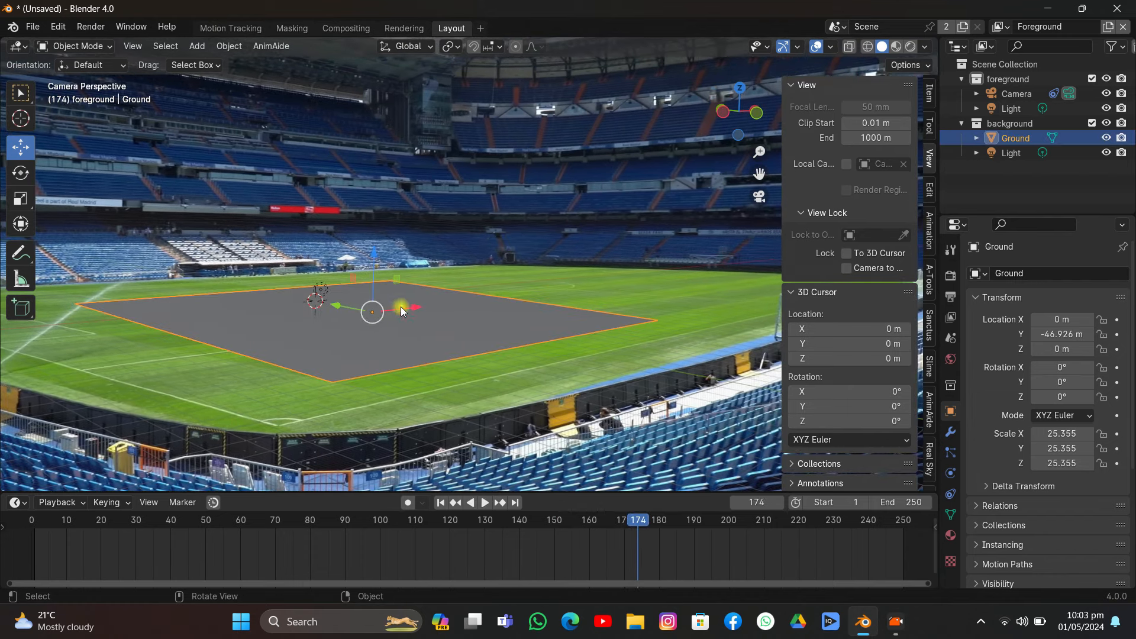
pyautogui.moveTo(399, 307); pyautogui.dragTo(468, 306)
pyautogui.click(556, 250)
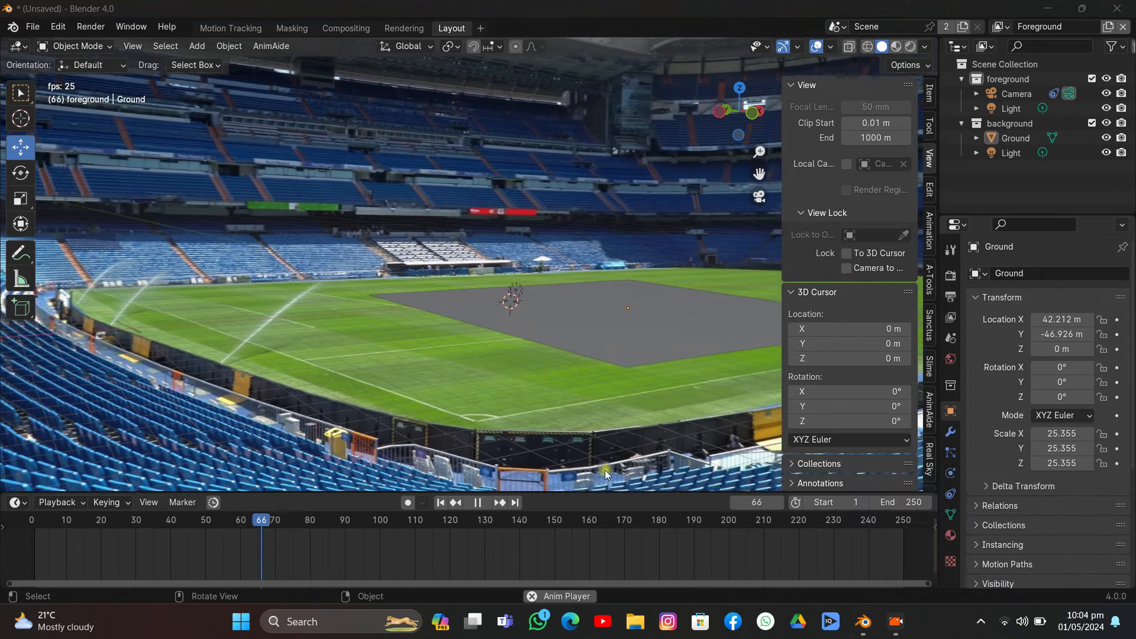
pyautogui.click(476, 503)
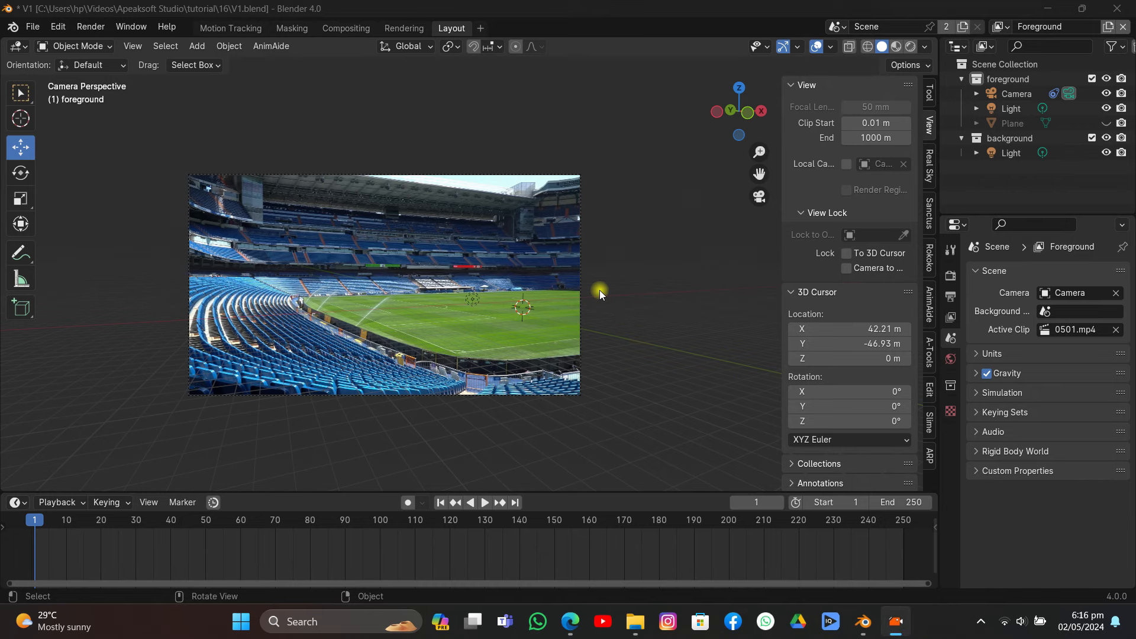
# Switch to the Sketchfab page in the browser and inspect the Football 3D model closely from different angles
pyautogui.scroll(3, 633, 279)
pyautogui.scroll(-2, 577, 300)
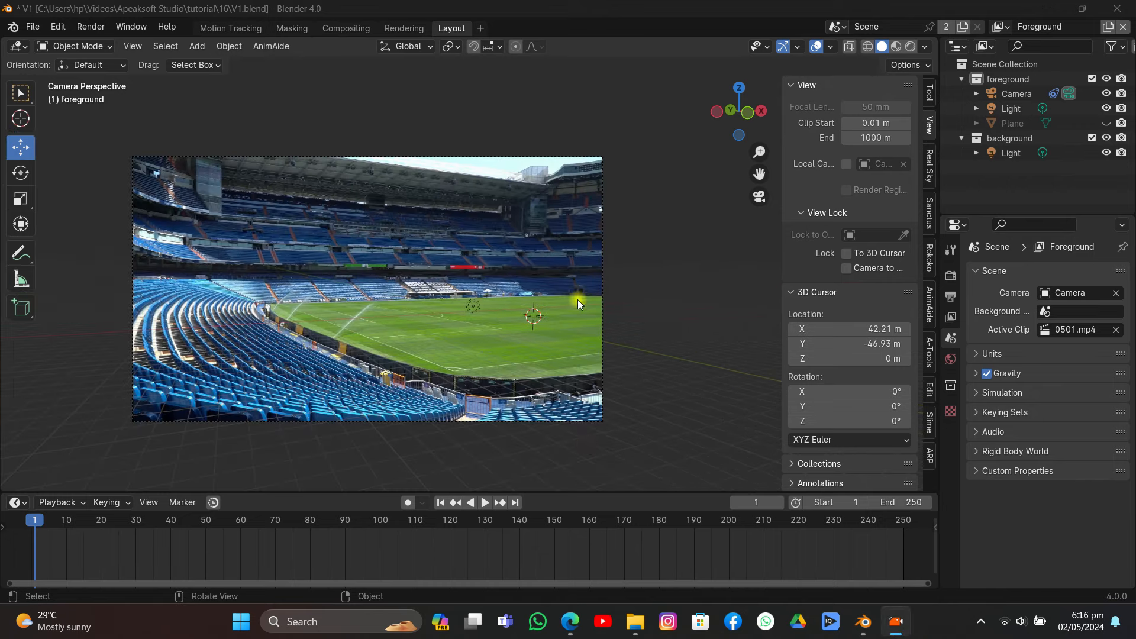
pyautogui.click(569, 621)
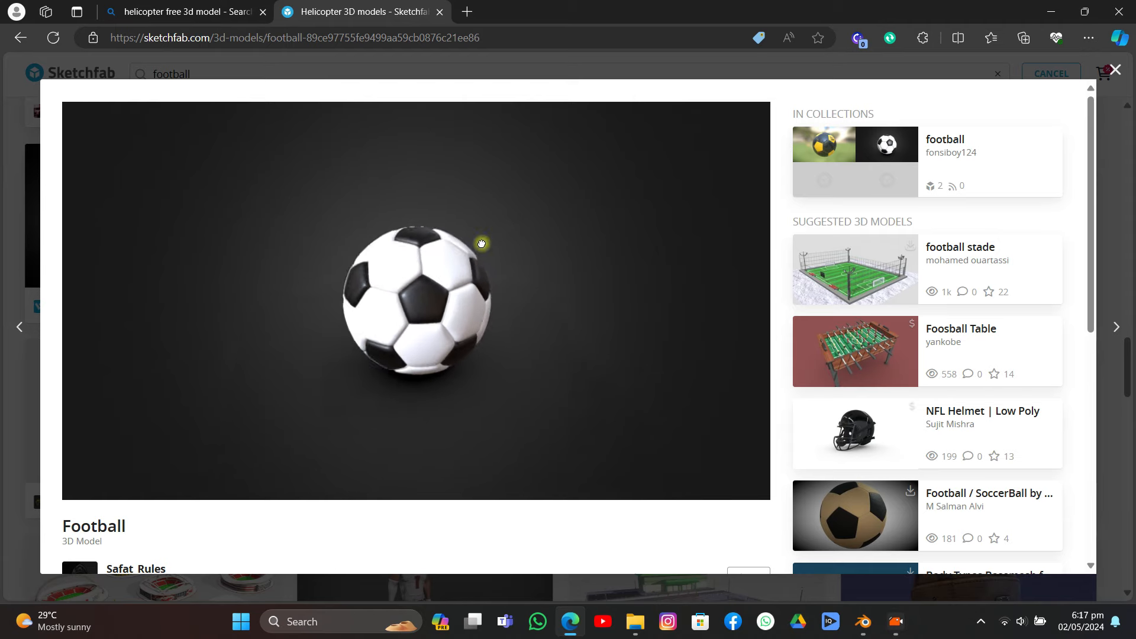
pyautogui.scroll(5, 481, 236)
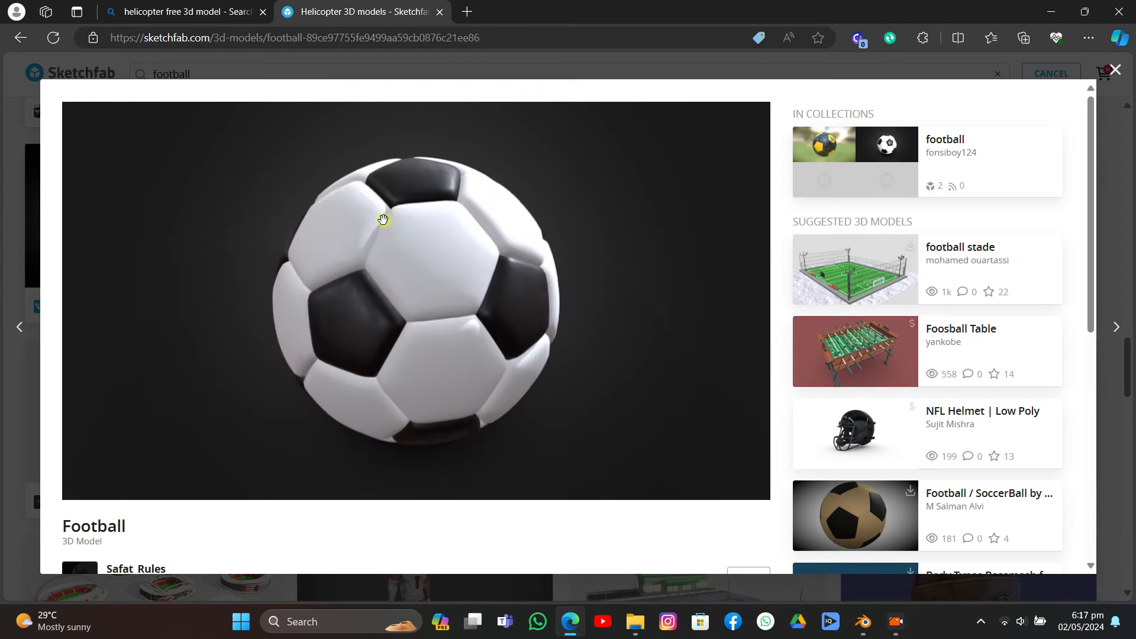
pyautogui.moveTo(420, 188)
pyautogui.mouseDown()
pyautogui.moveTo(398, 251)
pyautogui.moveTo(431, 180)
pyautogui.moveTo(471, 149)
pyautogui.mouseUp()
pyautogui.scroll(-10, 583, 236)
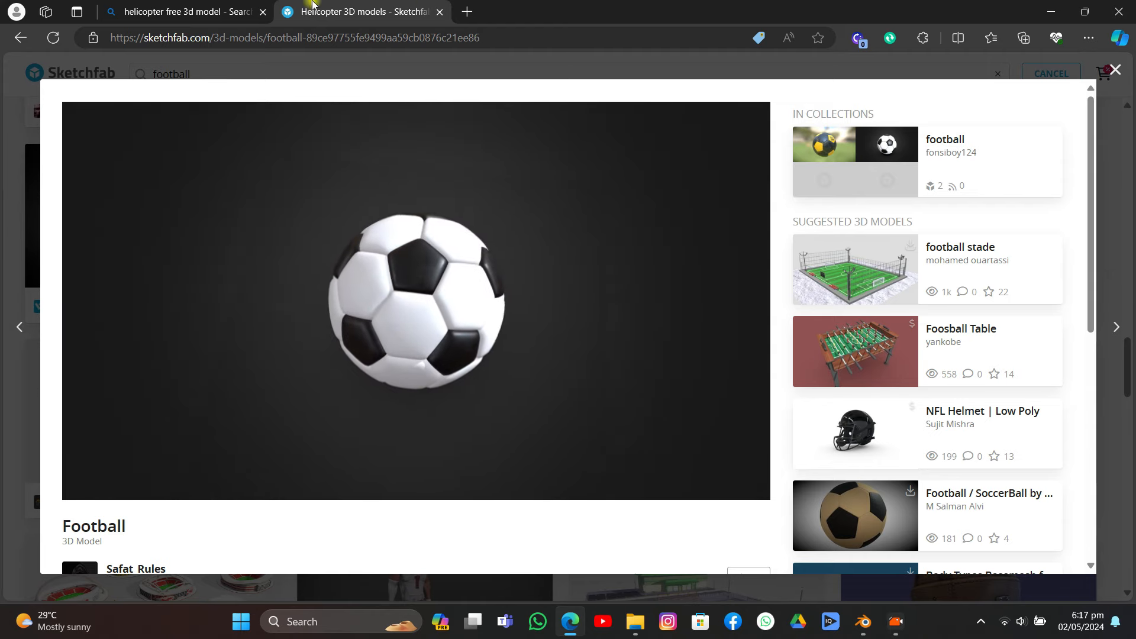
# Switch back to Blender and import Football.glb from the football source folder as glTF 2.0
pyautogui.click(863, 621)
pyautogui.click(28, 28)
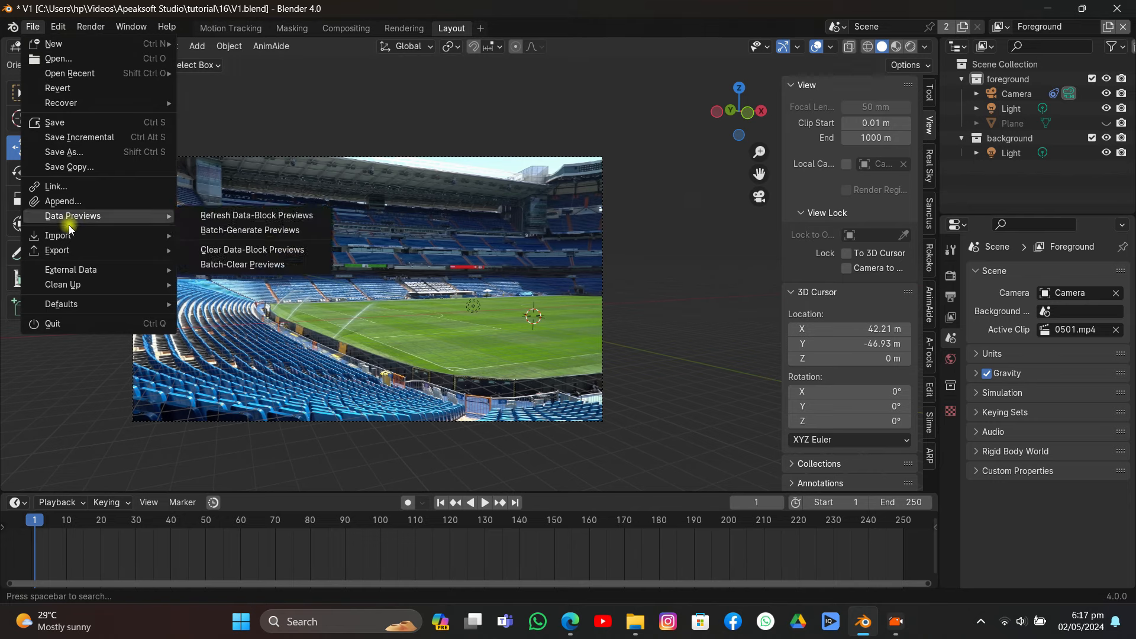
pyautogui.moveTo(148, 235)
pyautogui.click(240, 397)
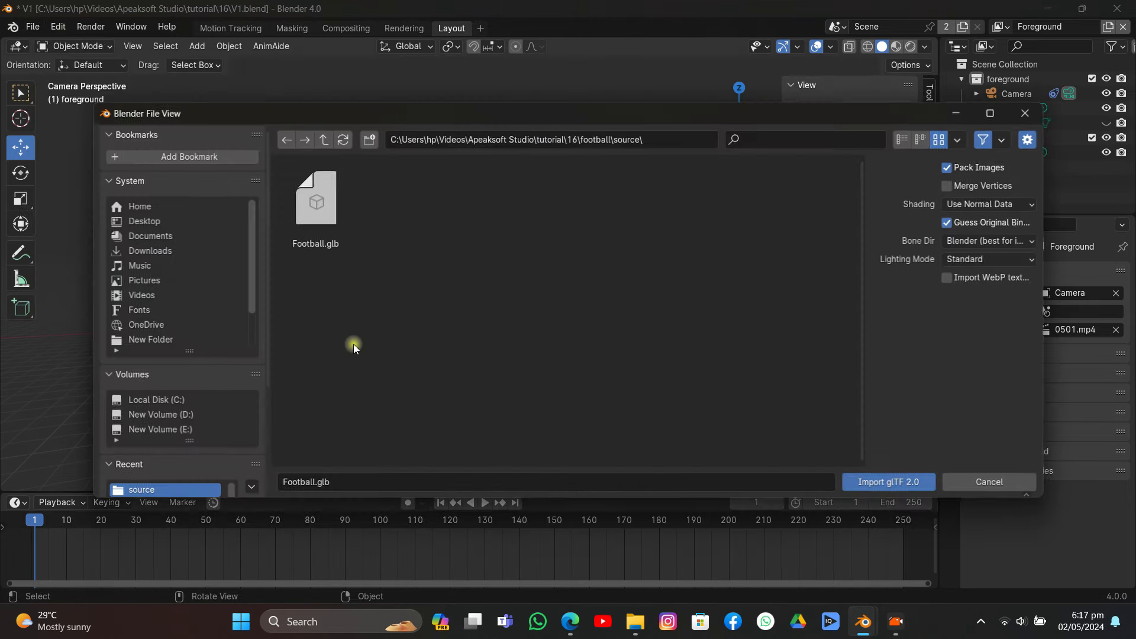
pyautogui.doubleClick(311, 223)
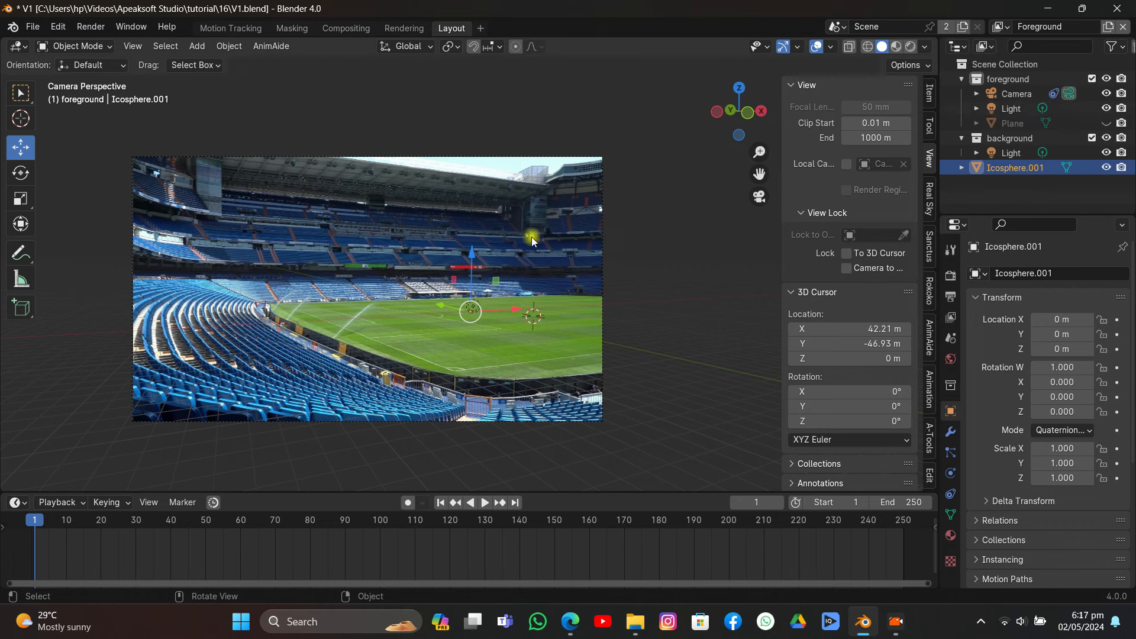
# Scale the imported football uniformly to about 37.15 and hide it in the viewport
pyautogui.press('s')
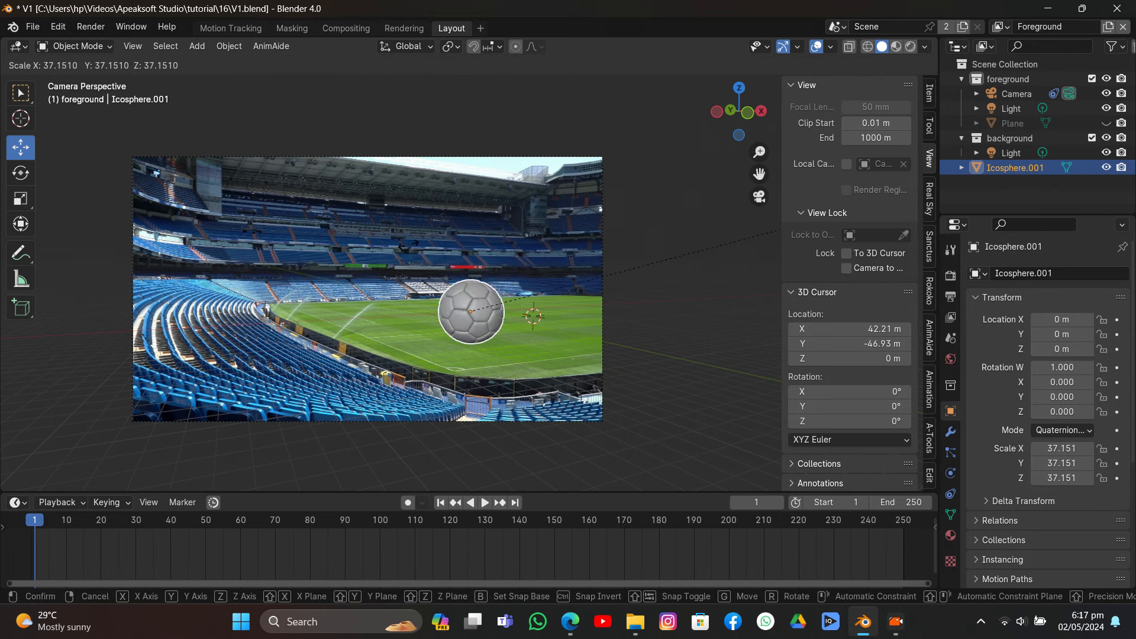
pyautogui.click(400, 257)
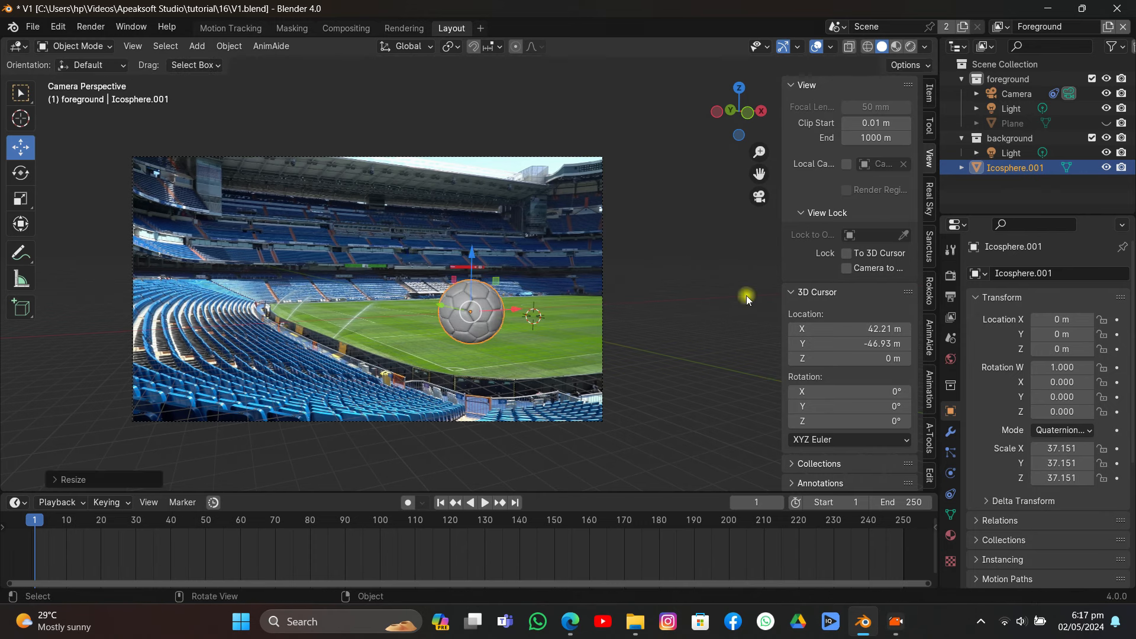
pyautogui.click(1106, 168)
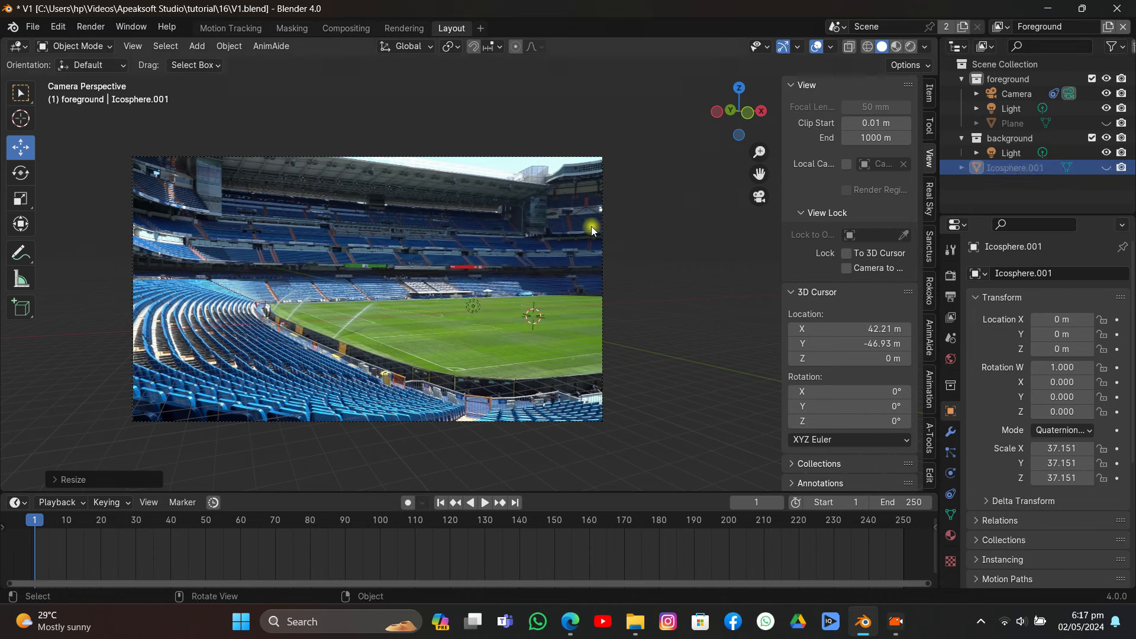
# Add a mesh plane at the 3D cursor on the pitch
pyautogui.hotkey('shift', 'a')
pyautogui.moveTo(590, 226)
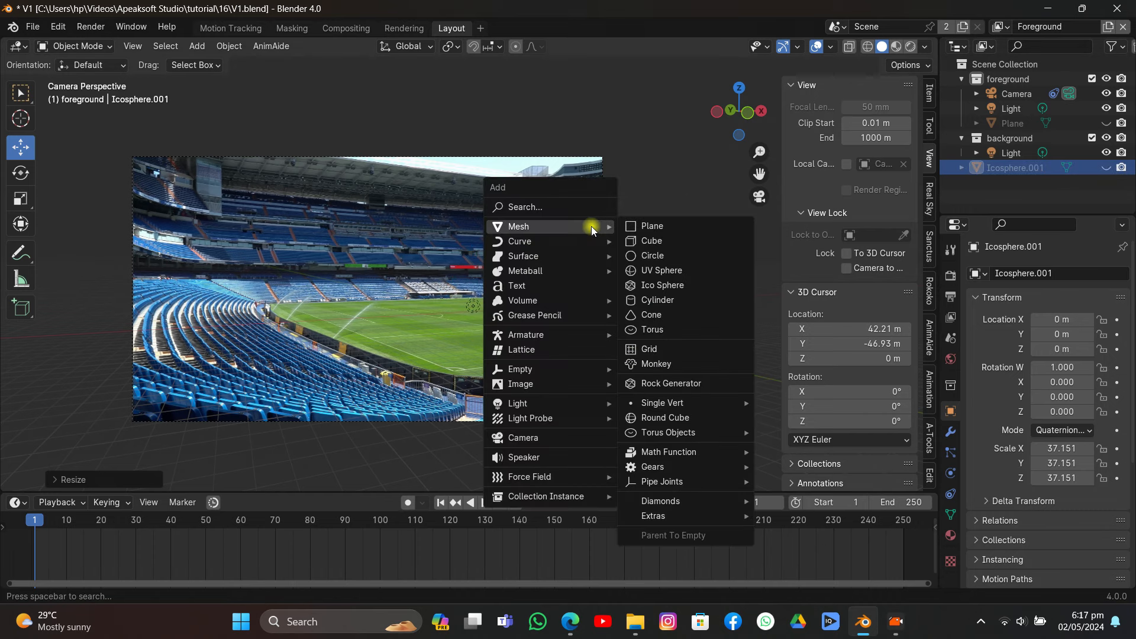
pyautogui.click(629, 233)
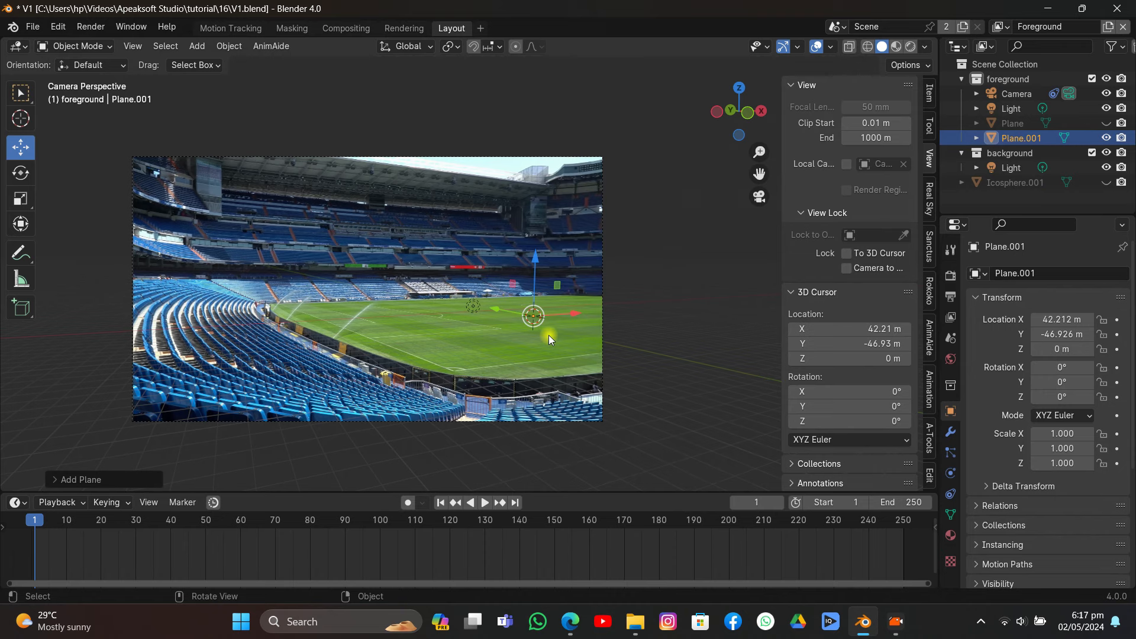
# Scale the new ground plane uniformly to about 122 and play the clip to check how it tracks
pyautogui.press('s')
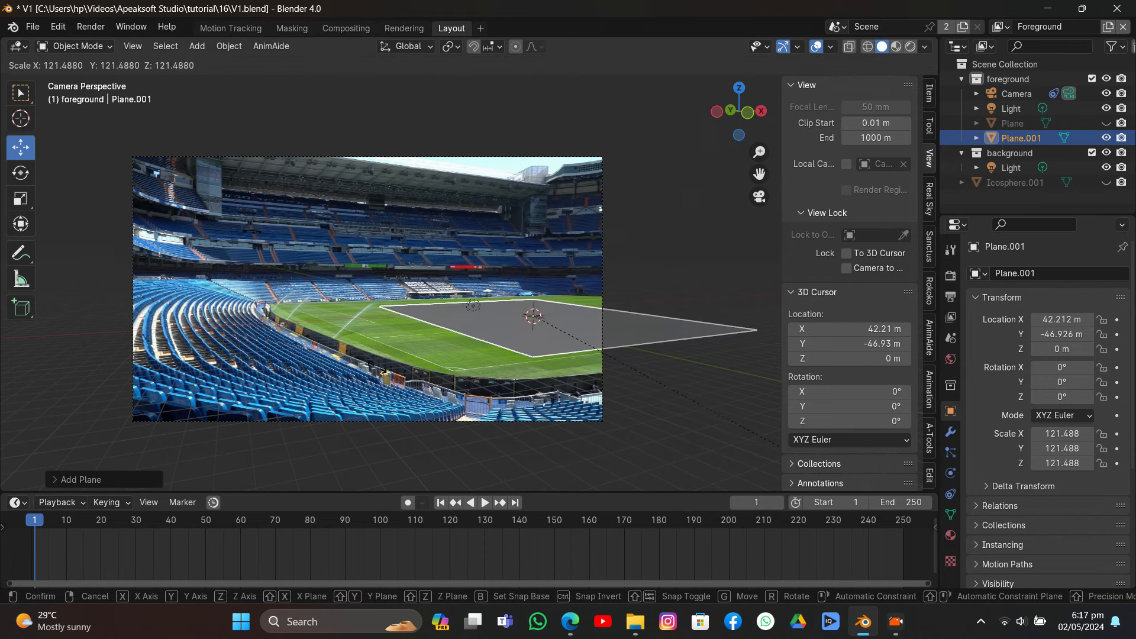
pyautogui.click(385, 367)
pyautogui.press('space')
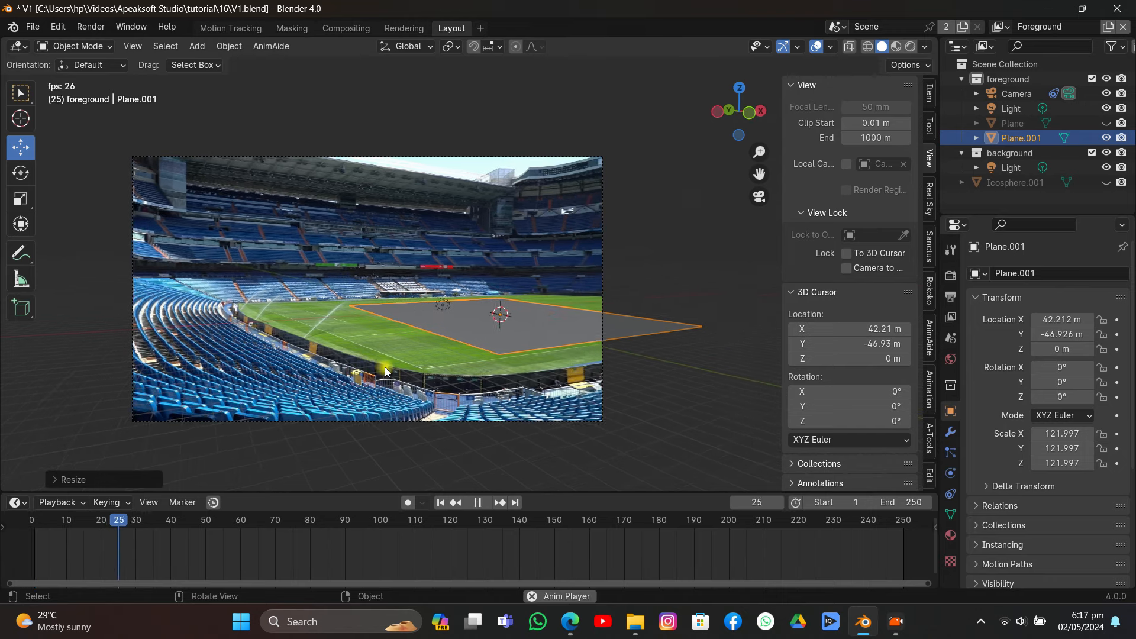
pyautogui.press('space')
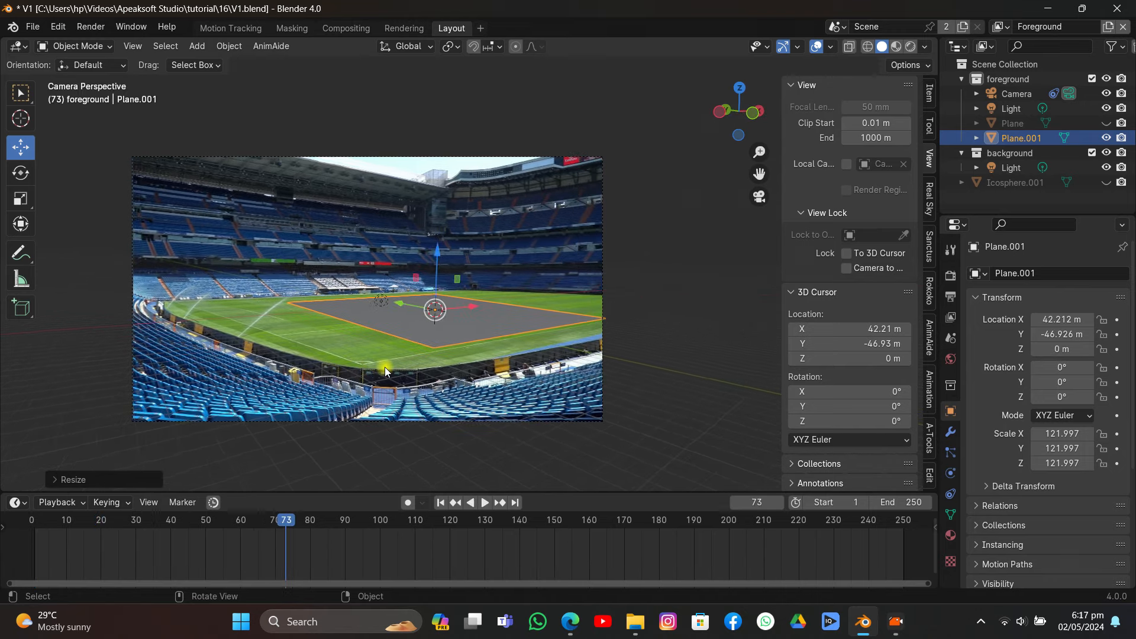
# Unhide the football, move it to about Y -60.3 m and Z 32.2 m, and scale it uniformly to about 57.4
pyautogui.click(1105, 182)
pyautogui.click(1045, 180)
pyautogui.scroll(4, 393, 346)
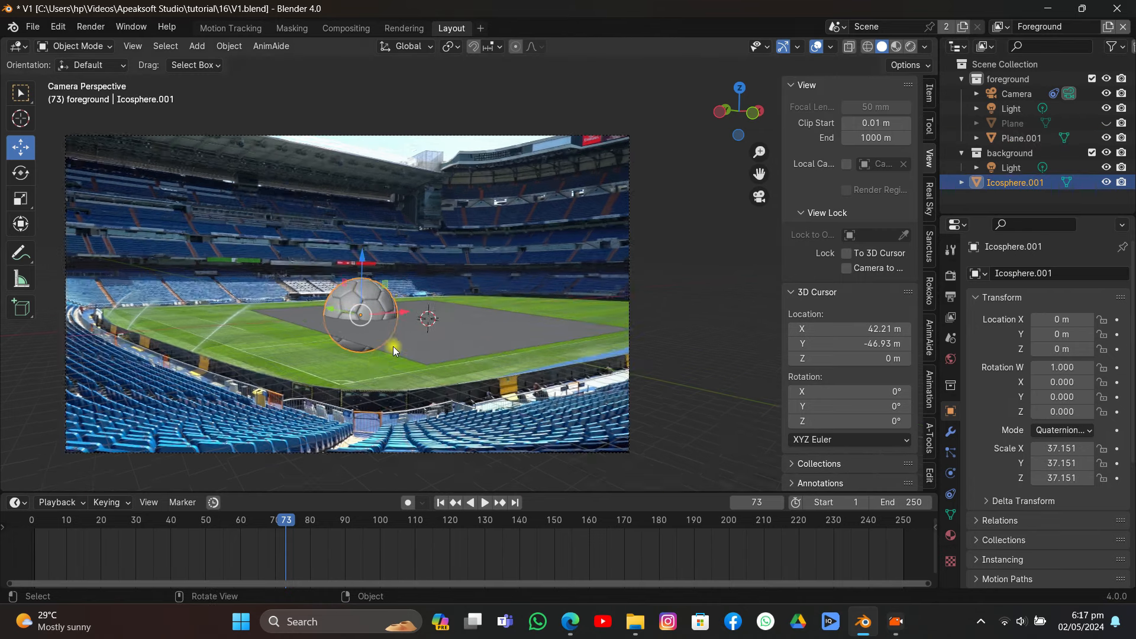
pyautogui.moveTo(243, 354); pyautogui.dragTo(362, 243)
pyautogui.press('s')
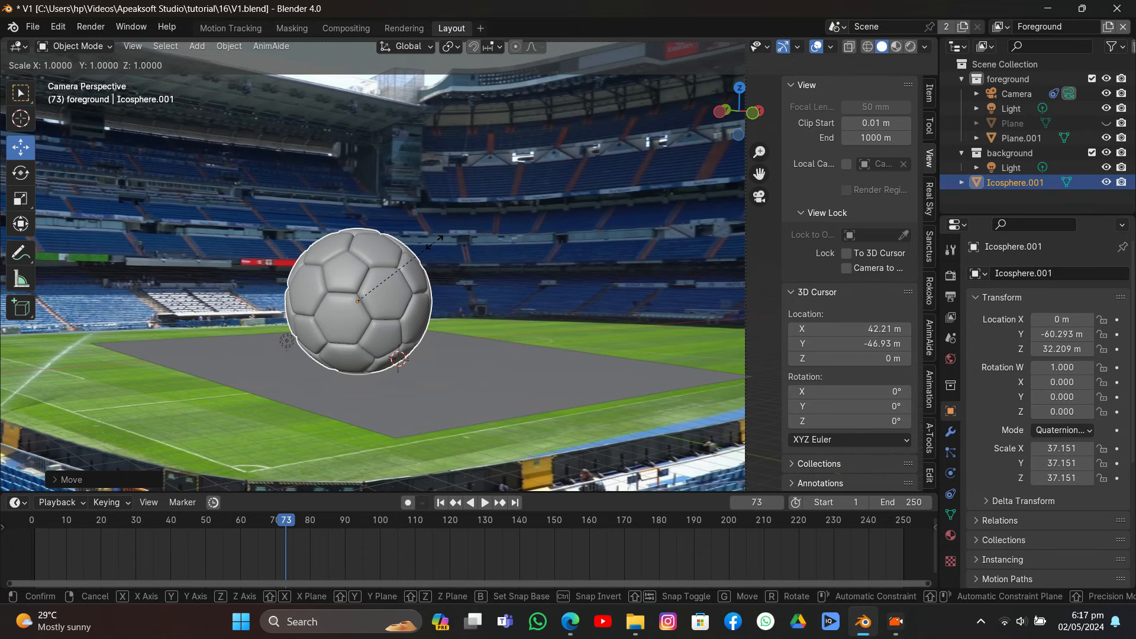
pyautogui.click(458, 230)
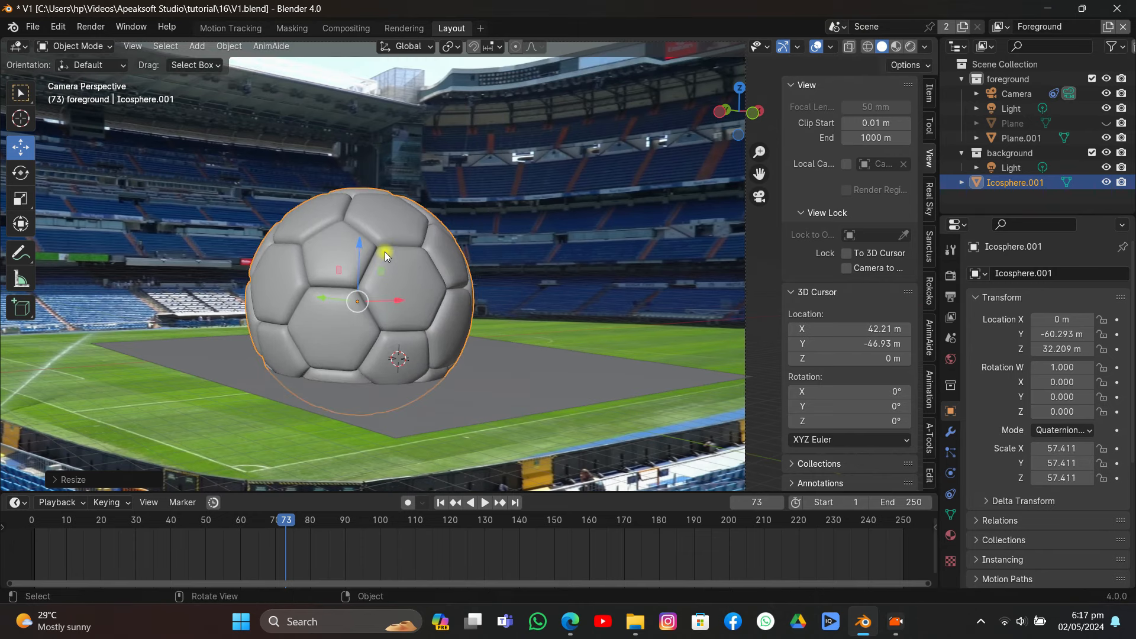
# Raise the football along Z to about 51.3 m and play the clip to check its motion against the stadium
pyautogui.press('g')
pyautogui.press('super')
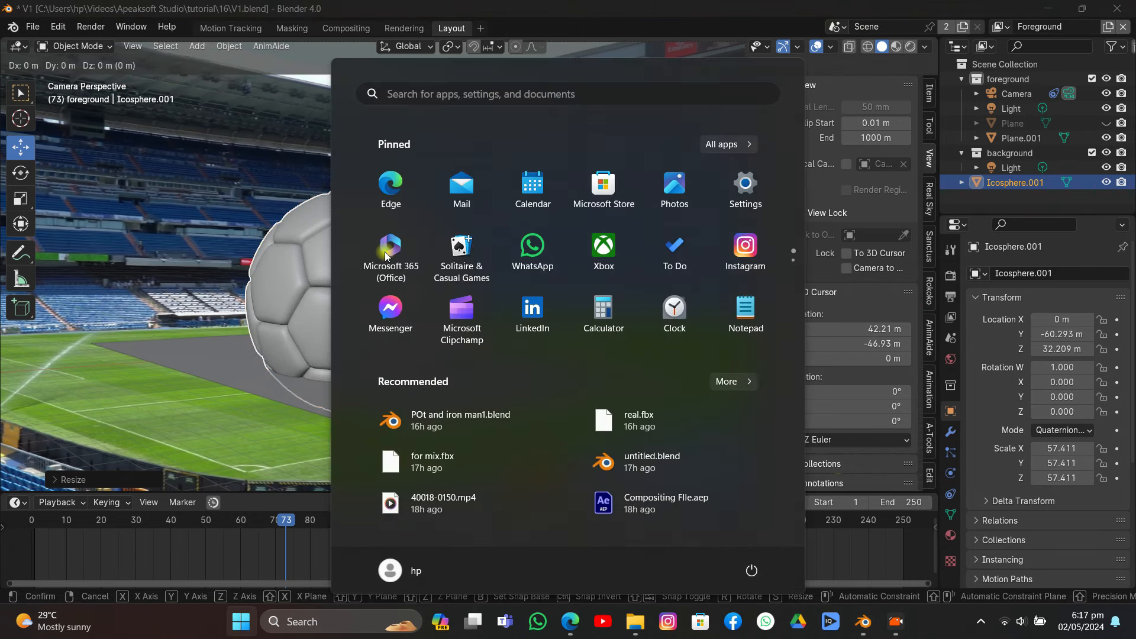
pyautogui.press('super')
pyautogui.press('z')
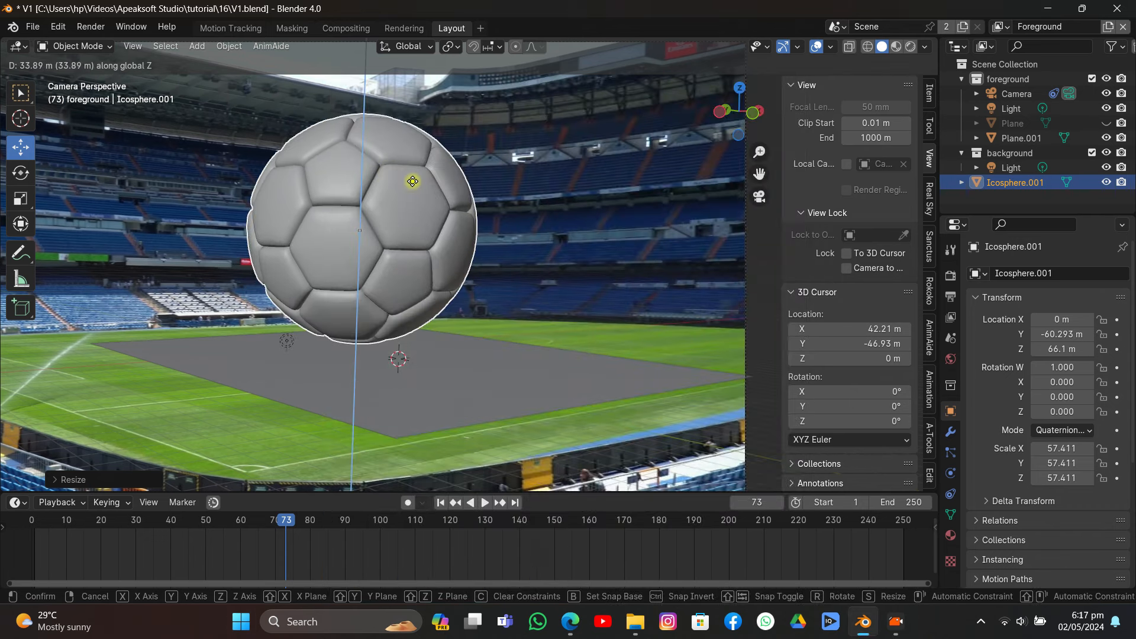
pyautogui.click(413, 213)
pyautogui.press('space')
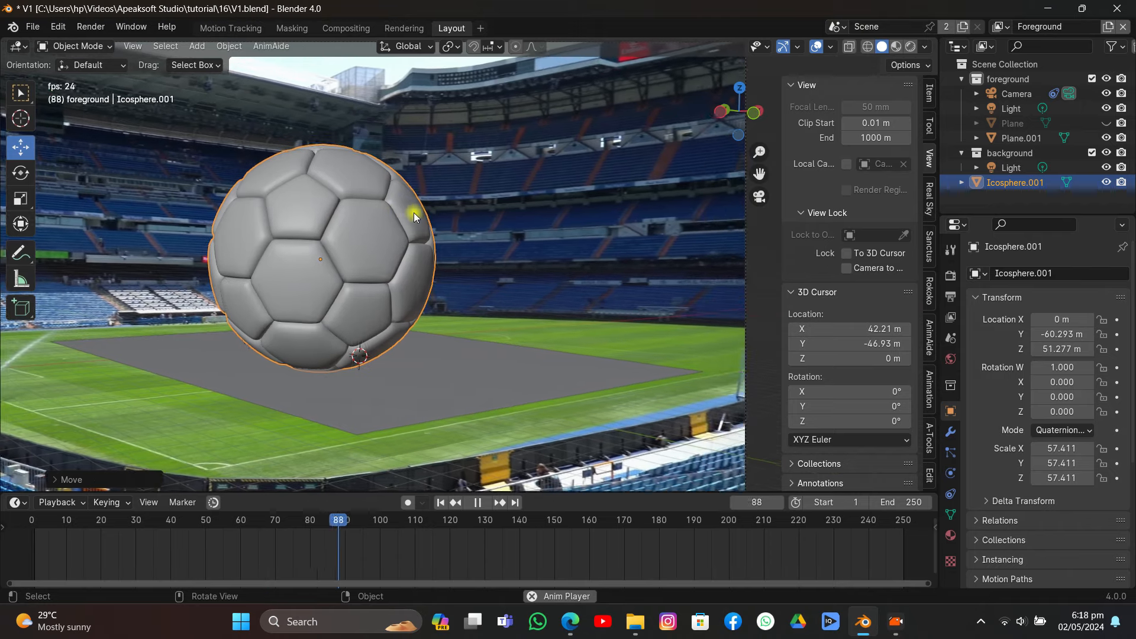
pyautogui.click(413, 165)
pyautogui.press('KP_0')
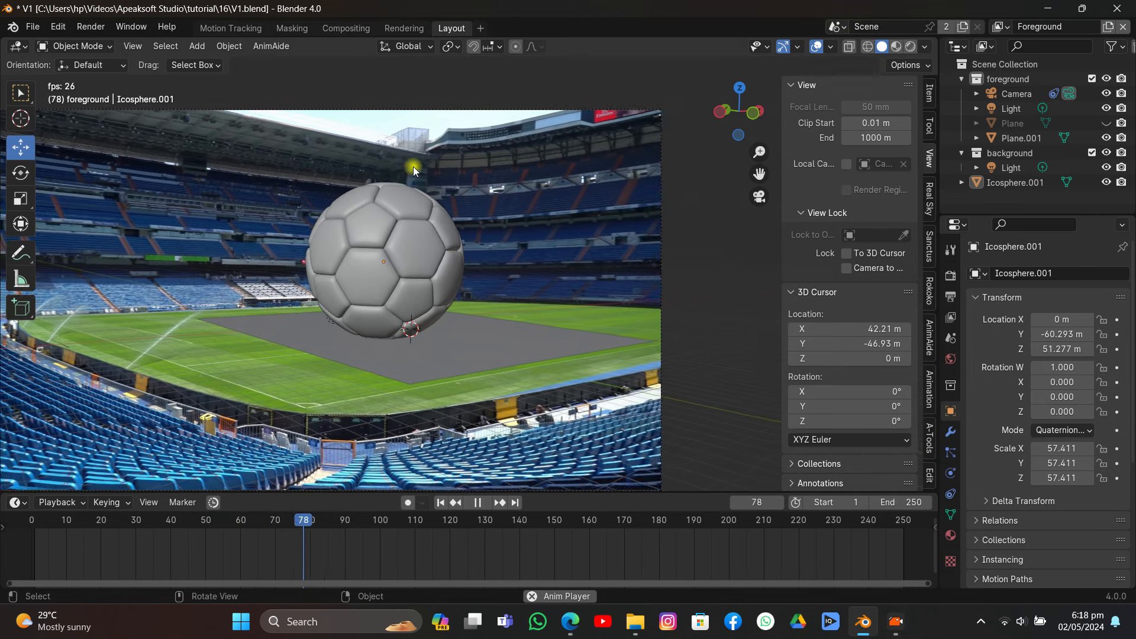
pyautogui.press('space')
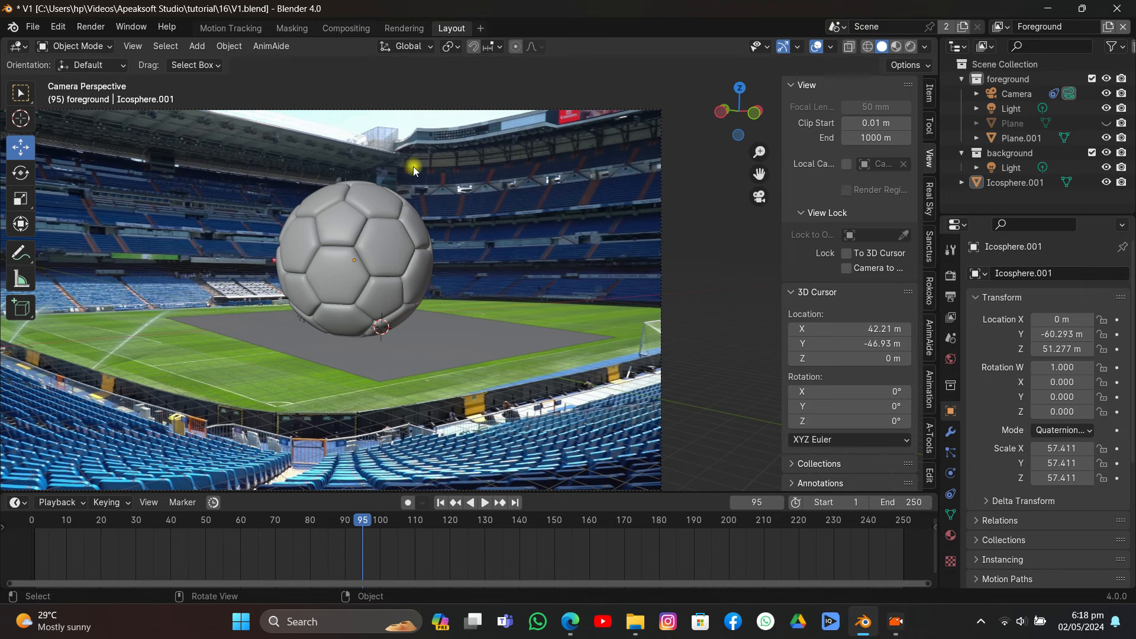
# Scale the ground plane under the football uniformly to about 155
pyautogui.click(375, 201)
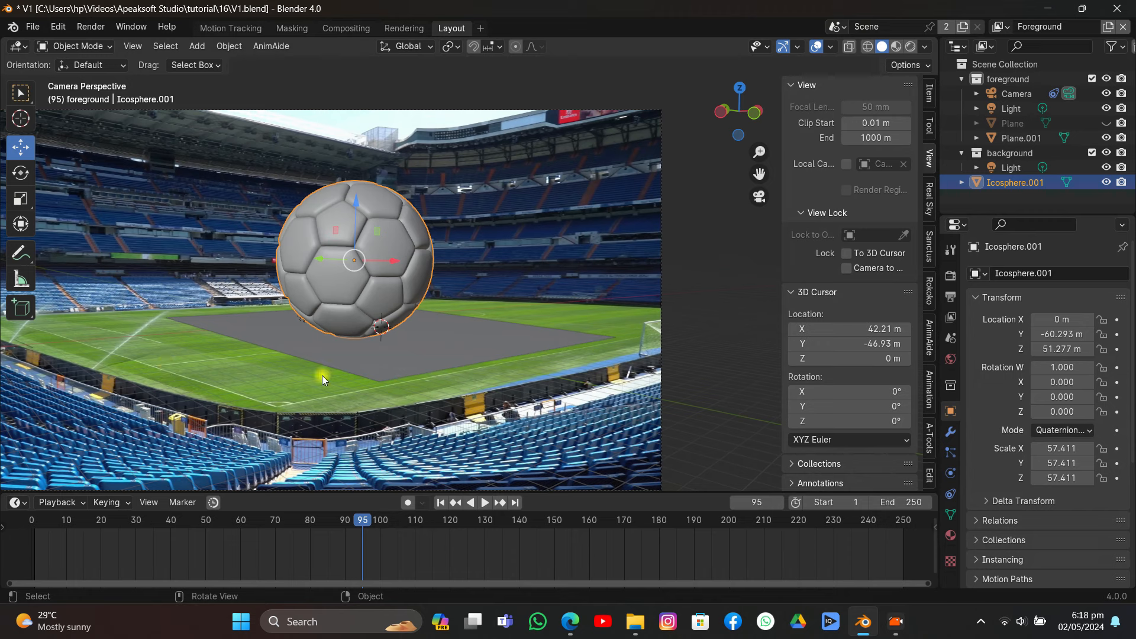
pyautogui.click(376, 367)
pyautogui.press('s')
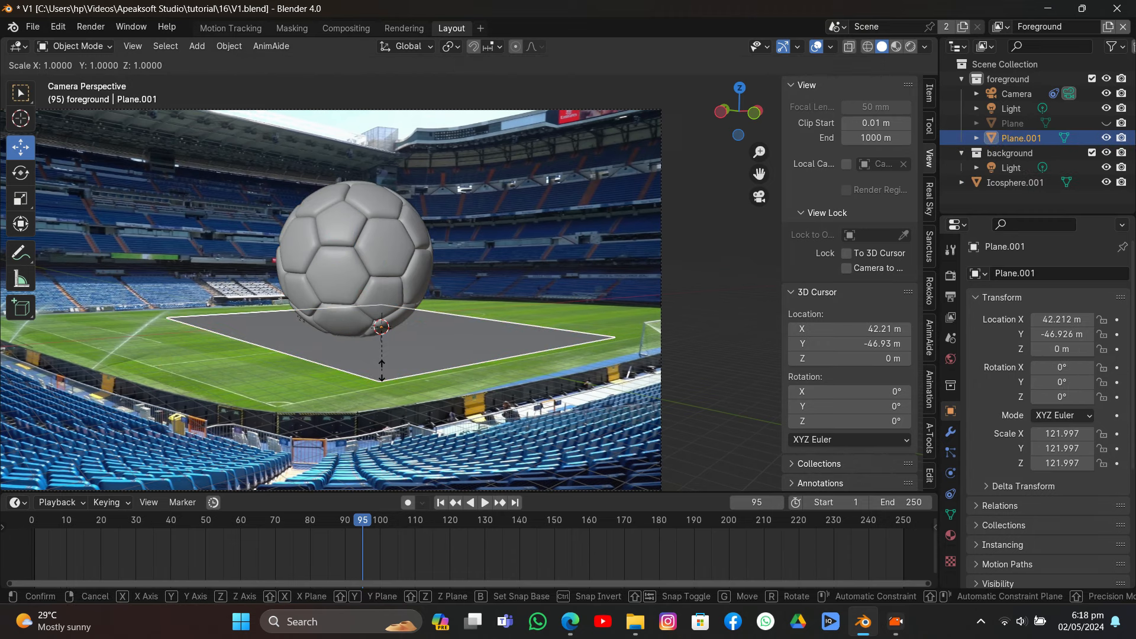
pyautogui.click(384, 384)
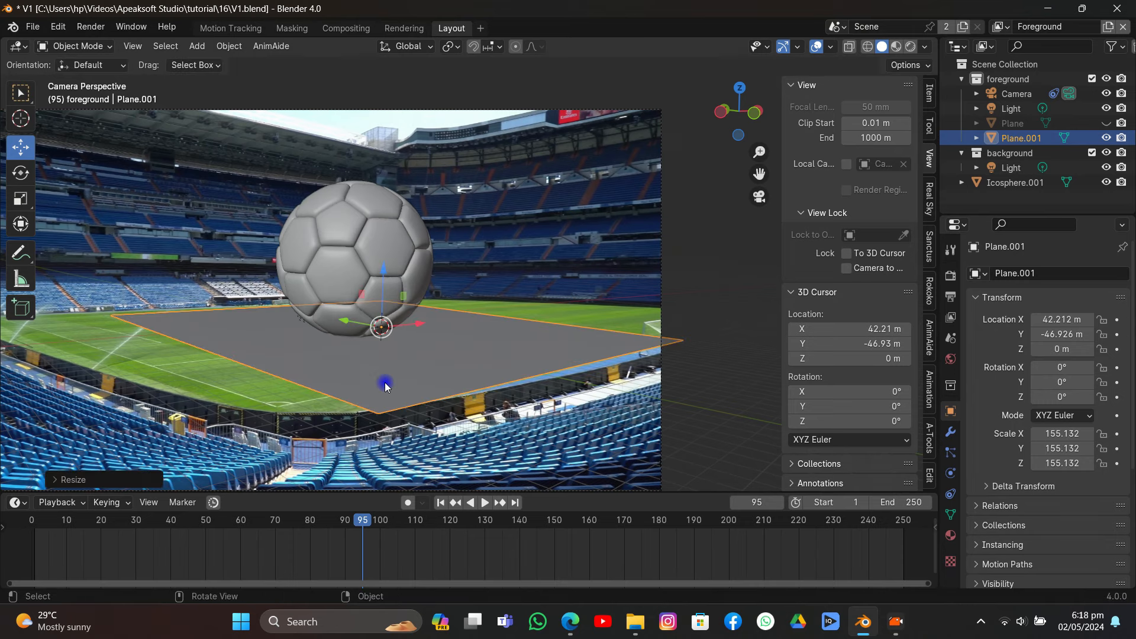
# Move the ground plane along X to about 83.6 m and rotate it slightly about the global Z axis
pyautogui.moveTo(414, 326); pyautogui.dragTo(451, 310)
pyautogui.press('r')
pyautogui.press('super')
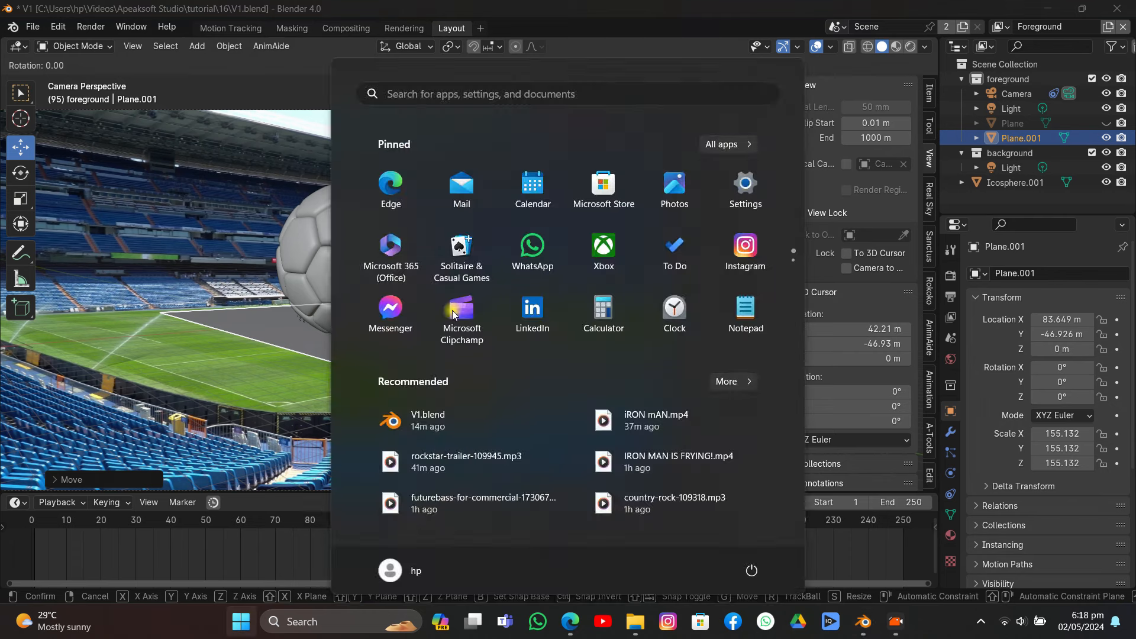
pyautogui.press('super')
pyautogui.press('z')
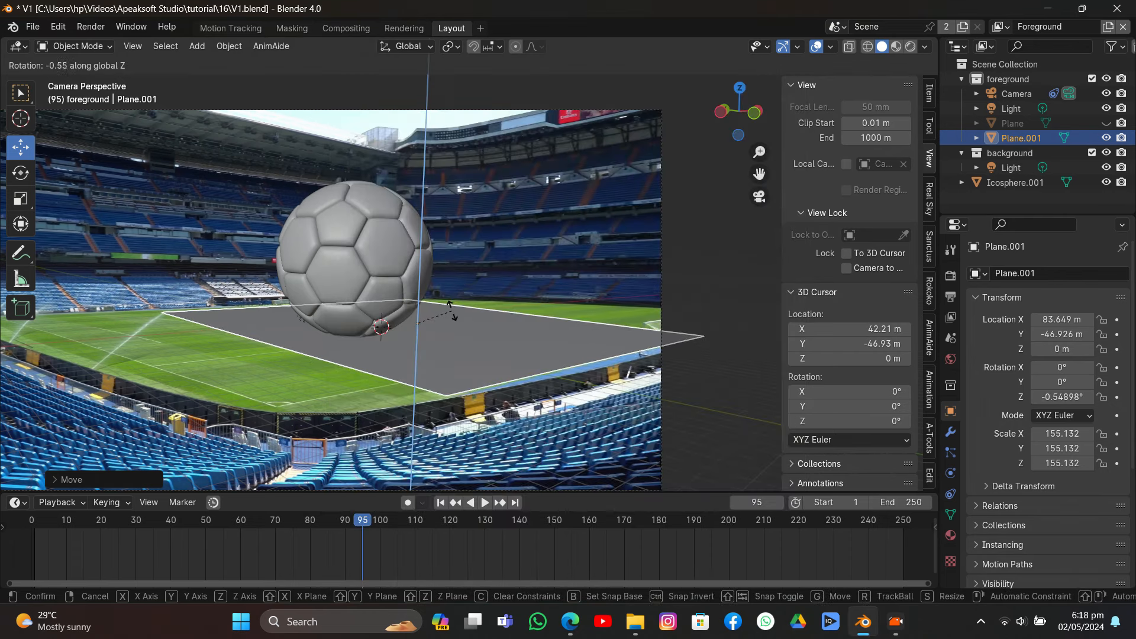
pyautogui.click(452, 315)
# Shift the ground plane along Y to about -32.9 m and stretch it along X to a scale of about 235.5
pyautogui.moveTo(377, 320); pyautogui.dragTo(384, 319)
pyautogui.press('s')
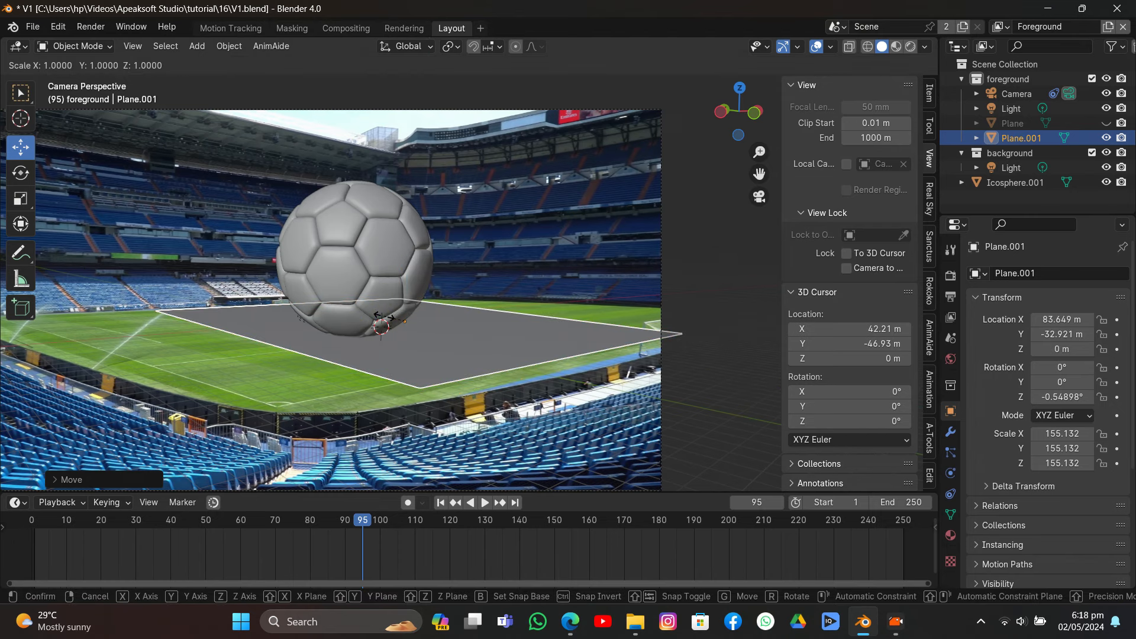
pyautogui.press('x')
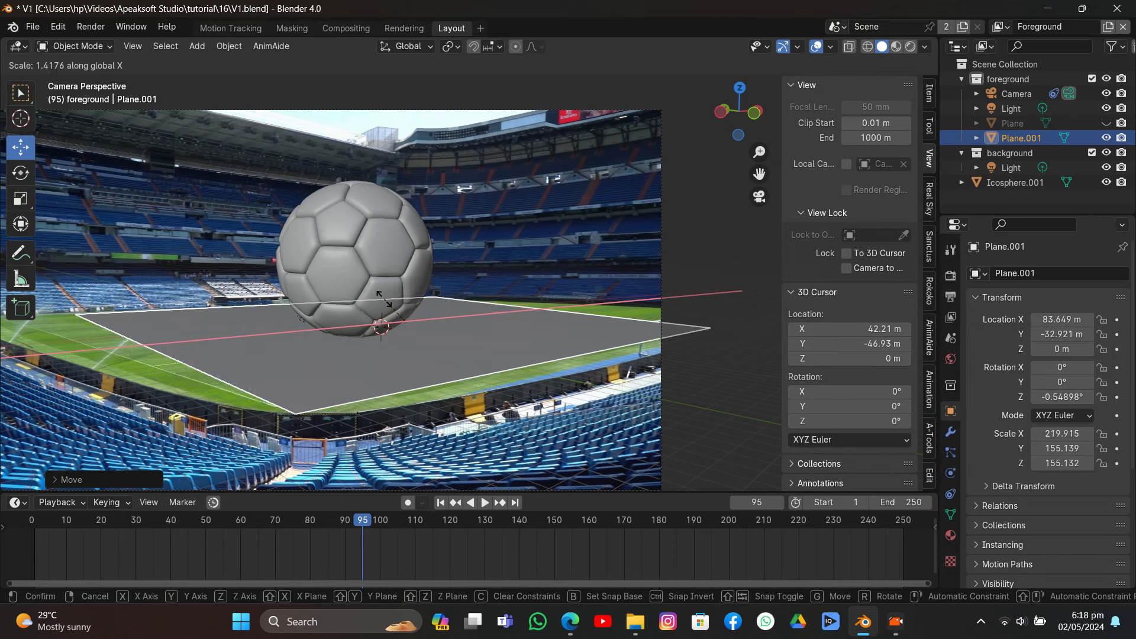
pyautogui.click(390, 305)
# Rotate the ground plane about the global Z axis to about 4.6°
pyautogui.press('r')
pyautogui.press('z')
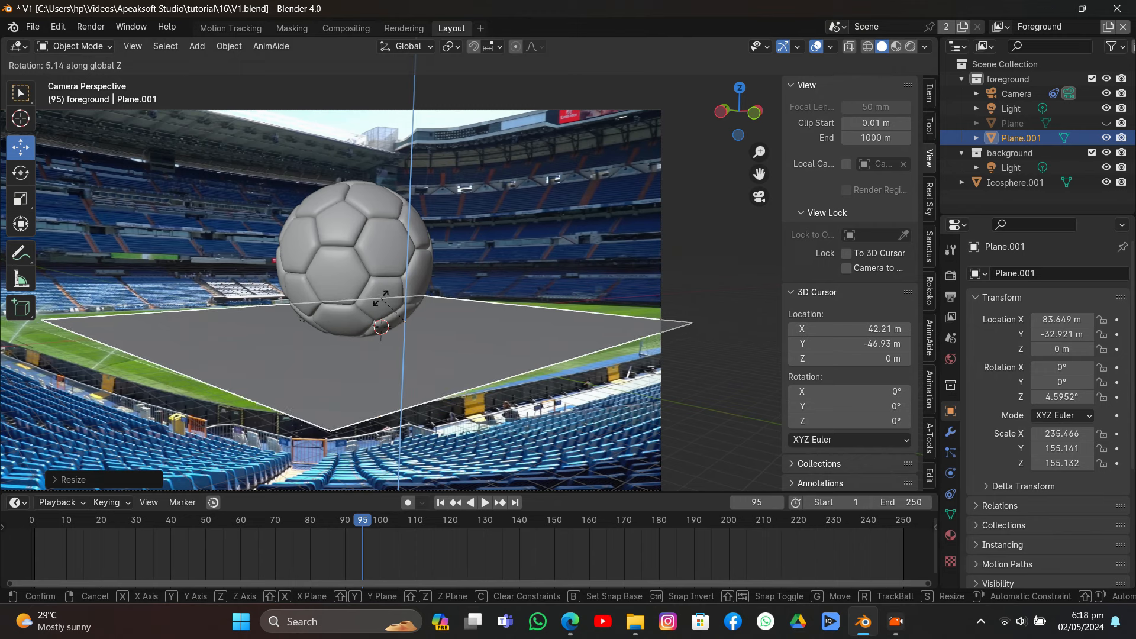
pyautogui.click(382, 301)
# Scale the football down uniformly to about 41.26 and lower it slightly along Z toward the pitch
pyautogui.click(381, 301)
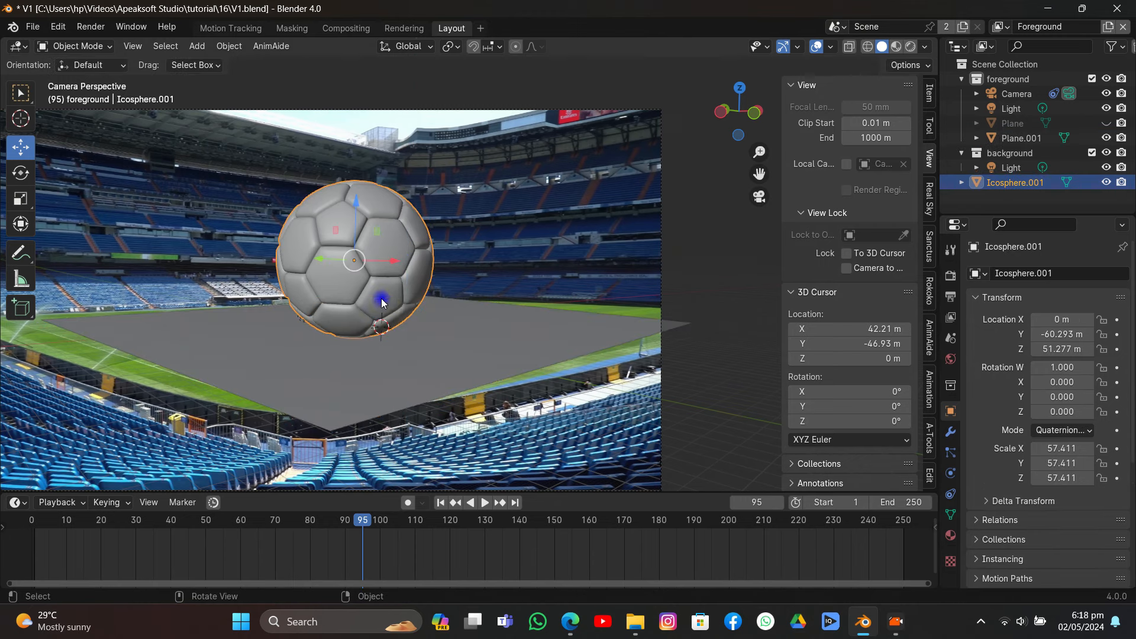
pyautogui.press('s')
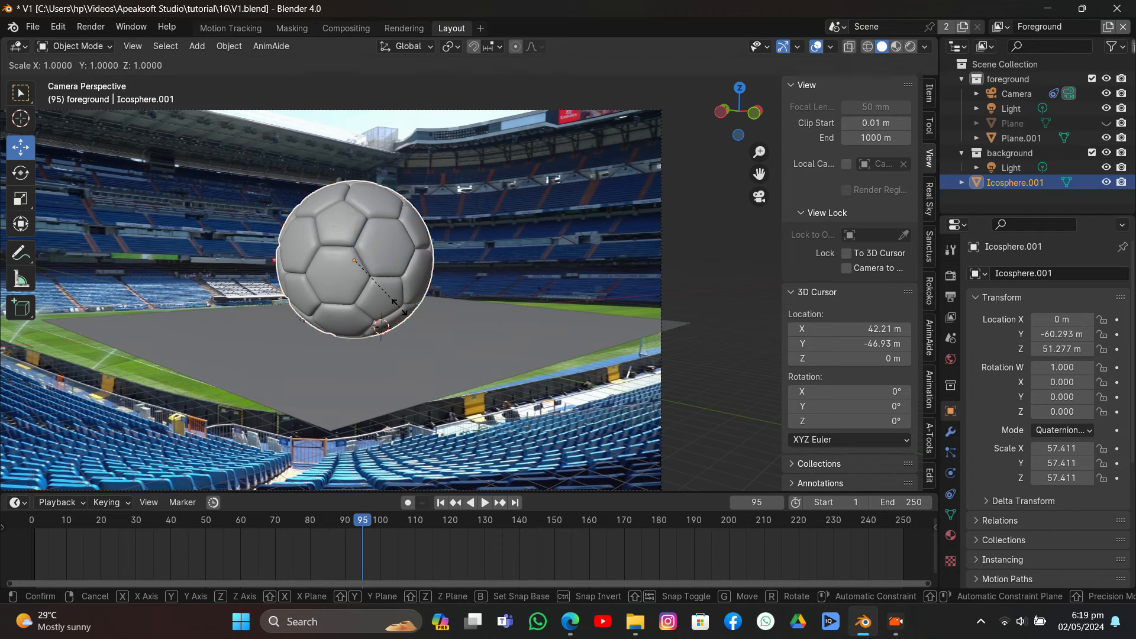
pyautogui.click(389, 296)
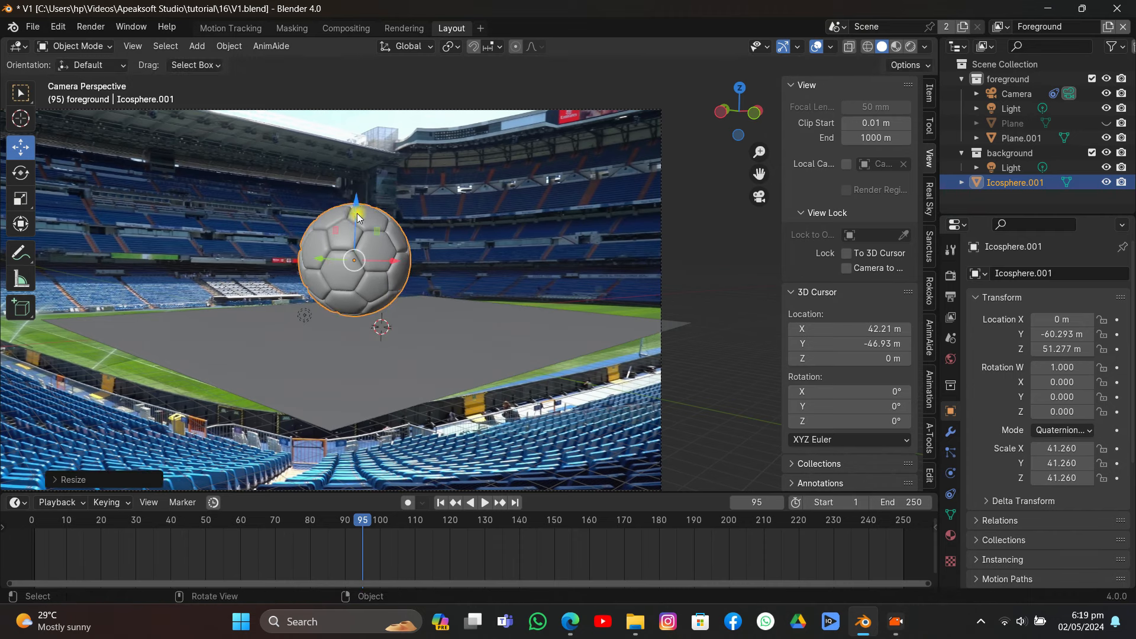
pyautogui.moveTo(356, 213); pyautogui.dragTo(362, 236)
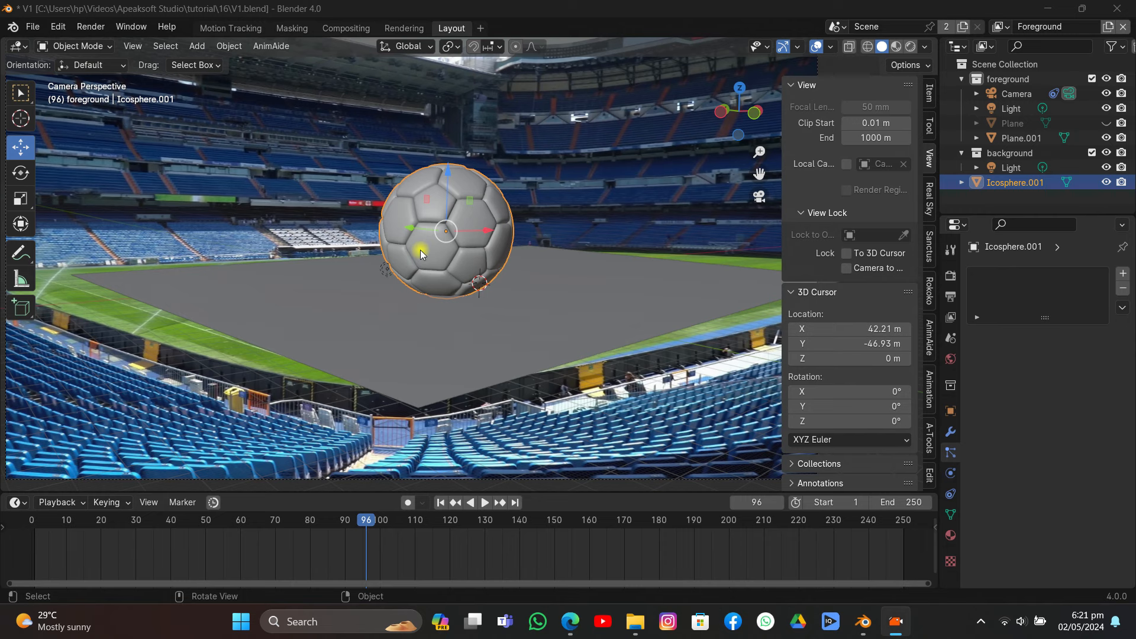
# Duplicate the football and place the copy beside the original, near the edge of the camera frame
pyautogui.rightClick(438, 233)
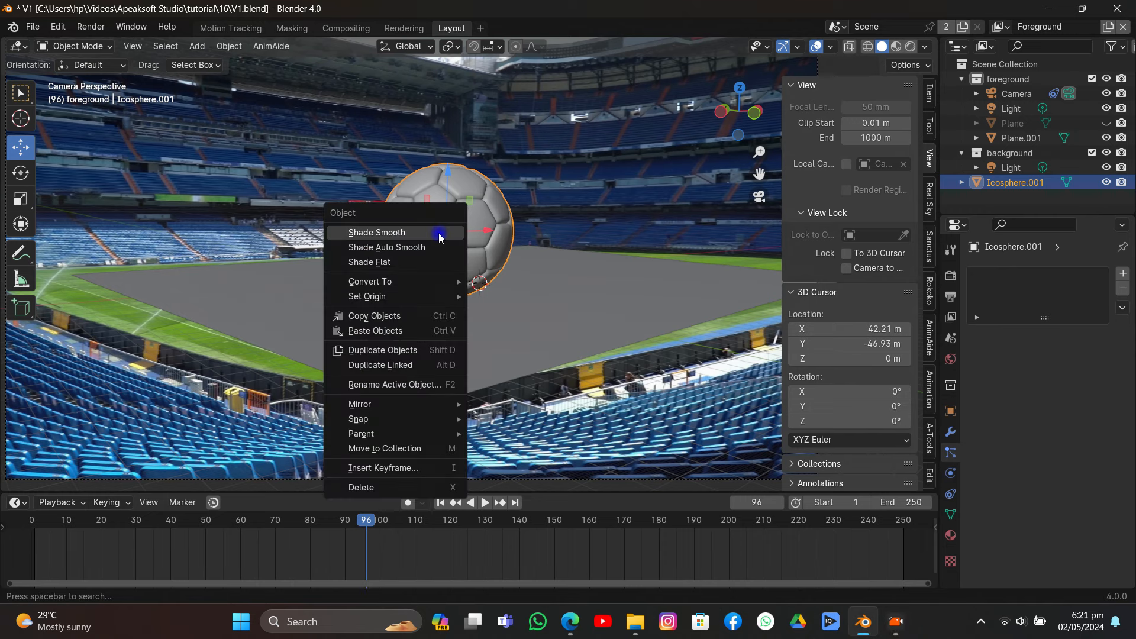
pyautogui.click(399, 366)
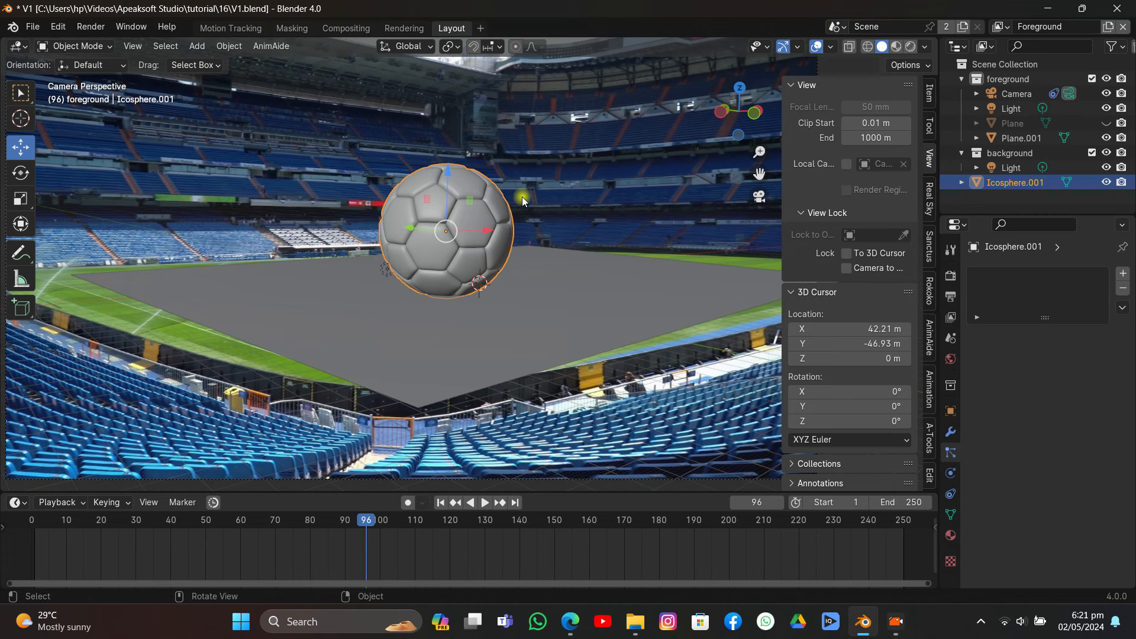
pyautogui.rightClick(456, 180)
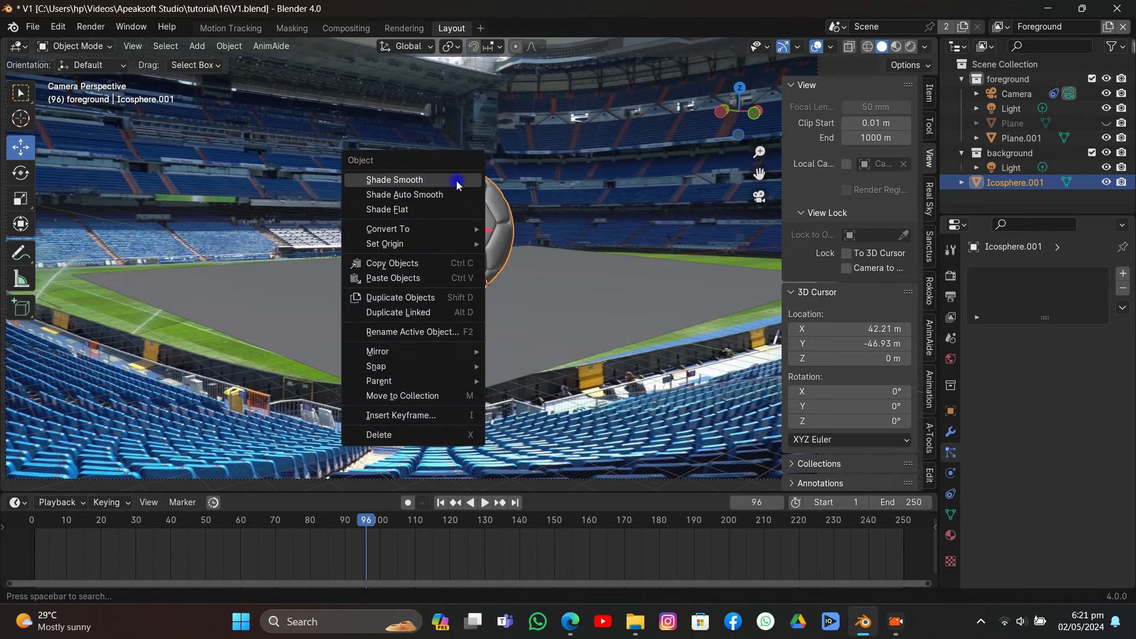
pyautogui.click(420, 297)
pyautogui.click(700, 279)
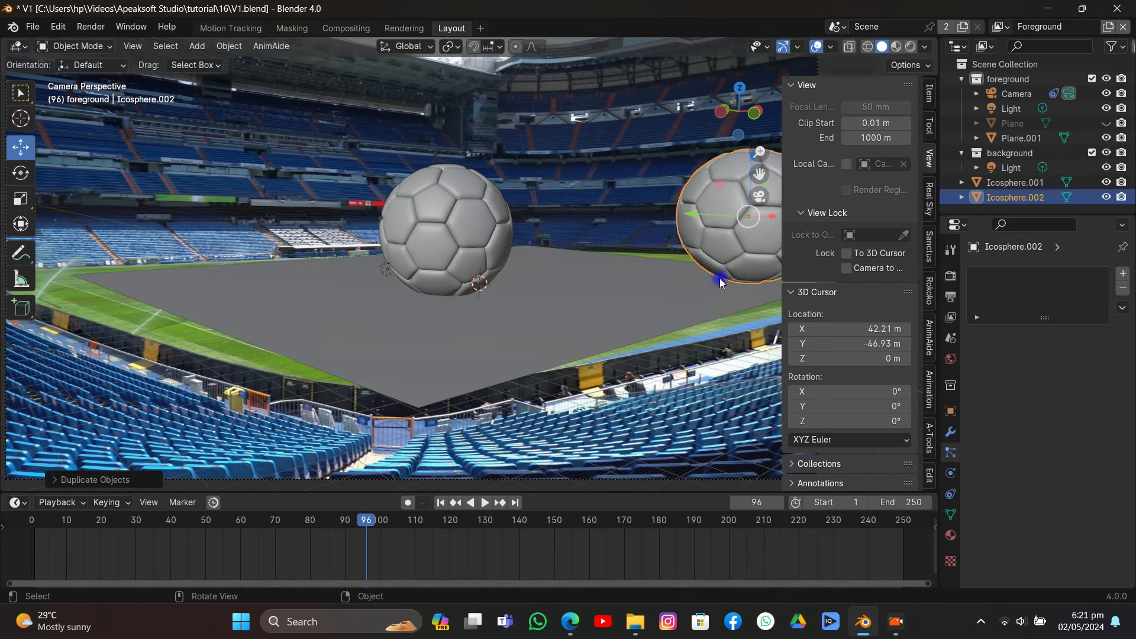
# Move the football copy along Y outside the camera frame and scale it down to a small ball
pyautogui.scroll(-5, 700, 280)
pyautogui.press('g')
pyautogui.press('y')
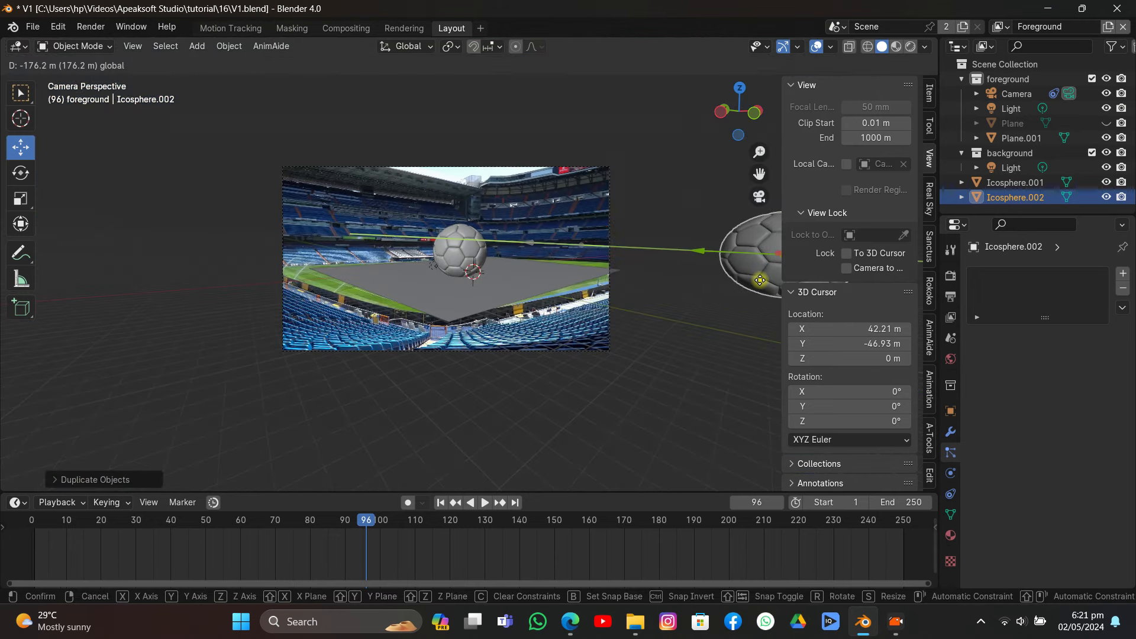
pyautogui.click(688, 294)
pyautogui.press('s')
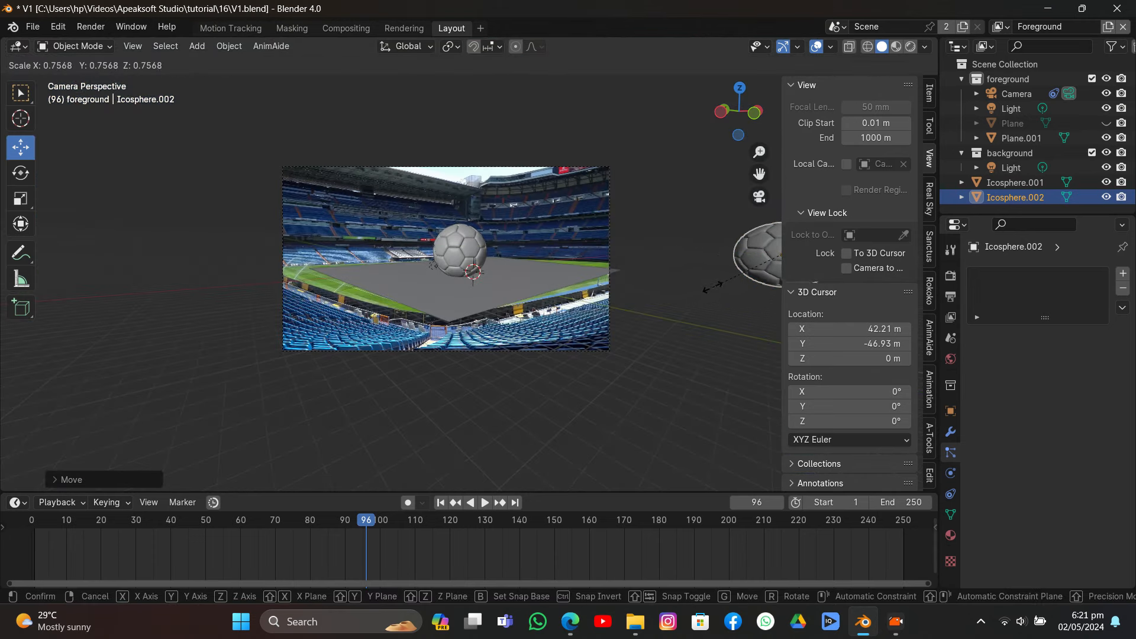
pyautogui.click(780, 273)
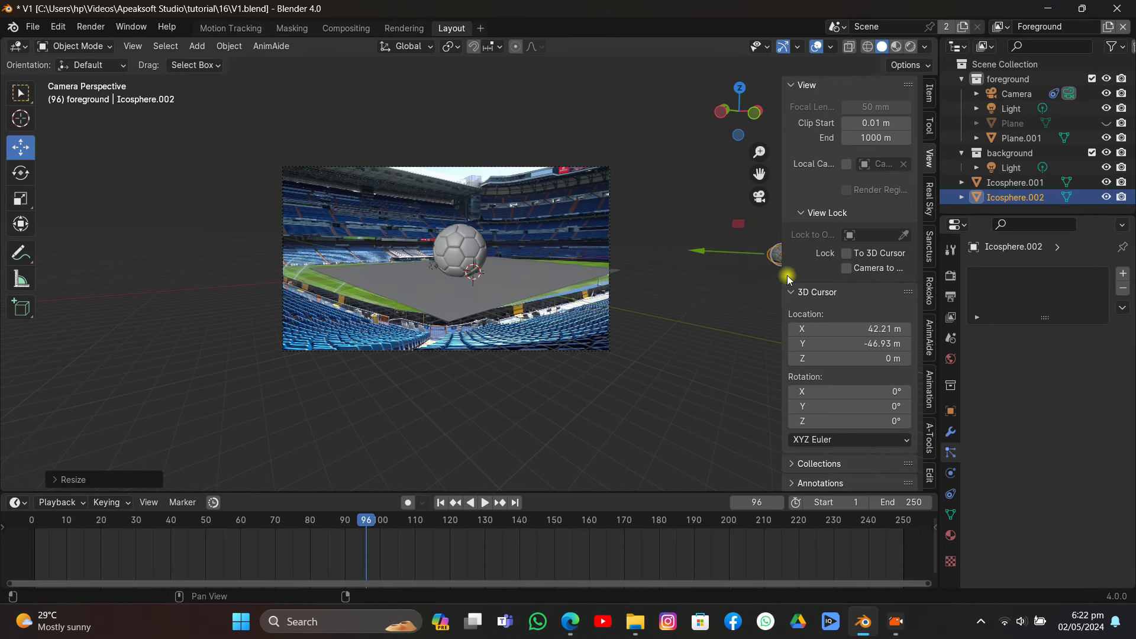
# Add a Decimate modifier to the small football copy Icosphere.002, set its ratio to 0.4, and apply it
pyautogui.click(950, 434)
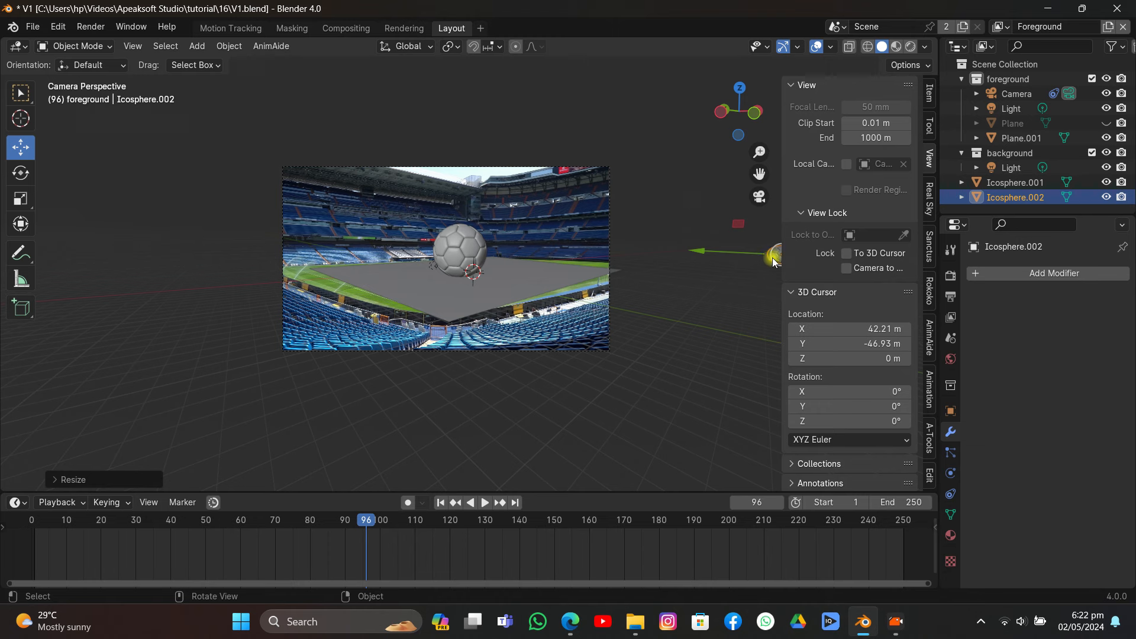
pyautogui.click(974, 277)
pyautogui.moveTo(979, 278)
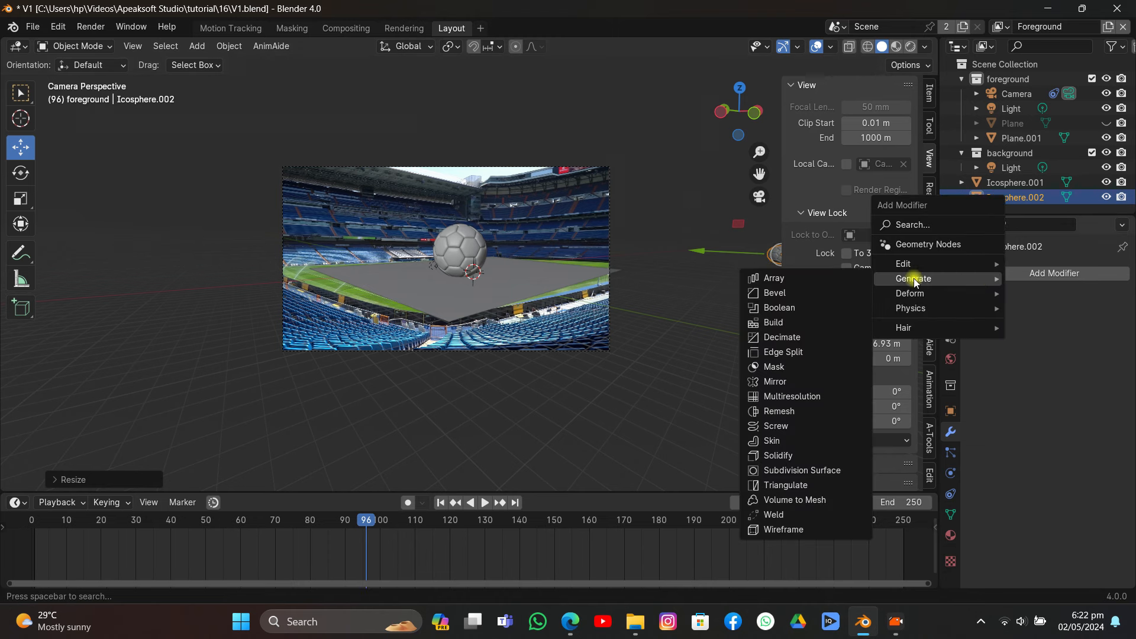
pyautogui.click(814, 337)
pyautogui.click(1095, 371)
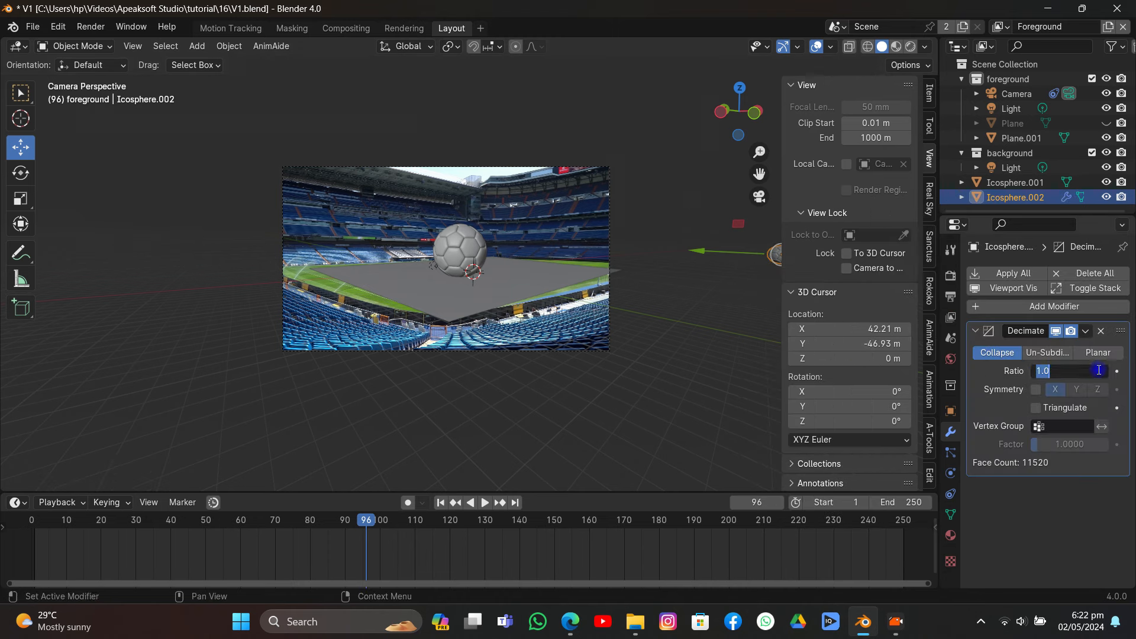
pyautogui.write('0.4')
pyautogui.press('Return')
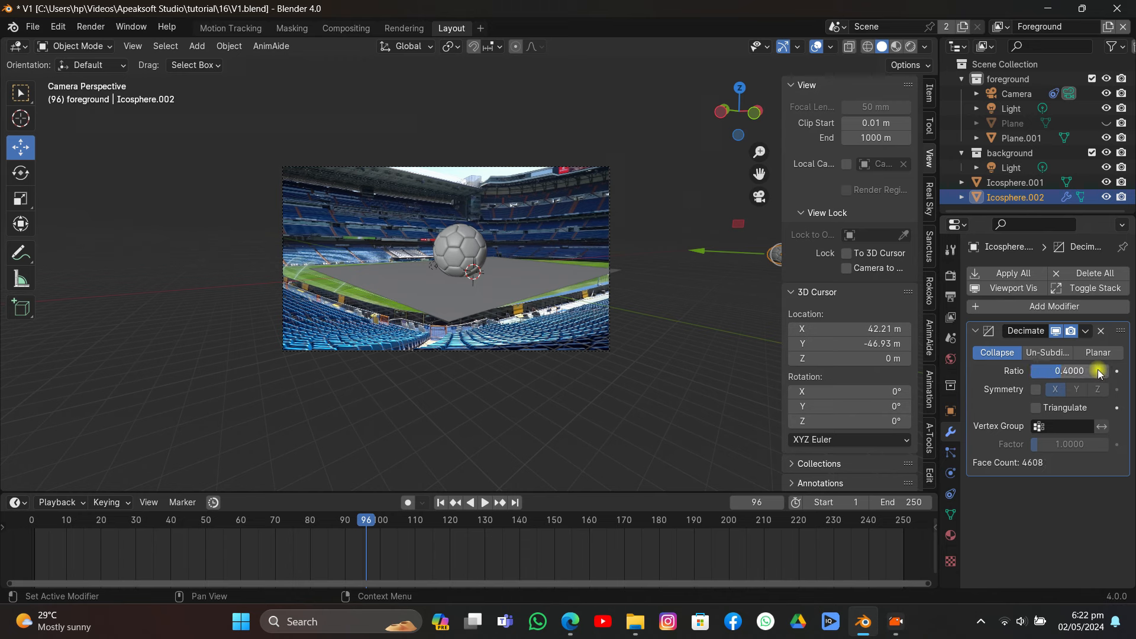
pyautogui.click(1085, 331)
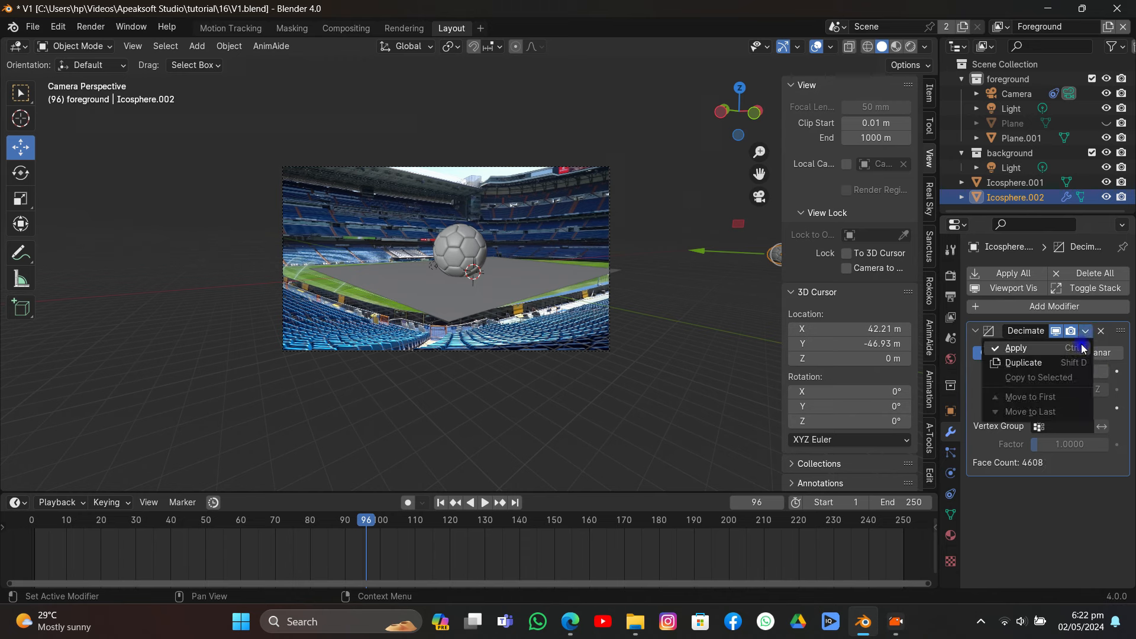
pyautogui.click(1005, 343)
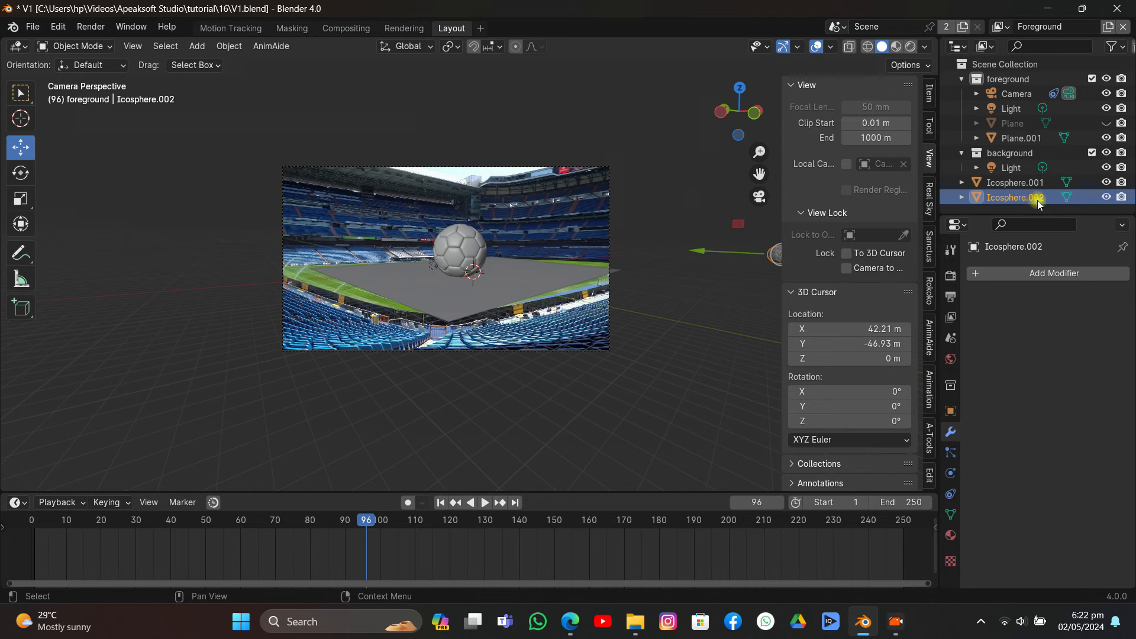
# Add a particle system to the large football Icosphere.001, with emission ending at frame 1 and particles emitted from Volume
pyautogui.click(476, 234)
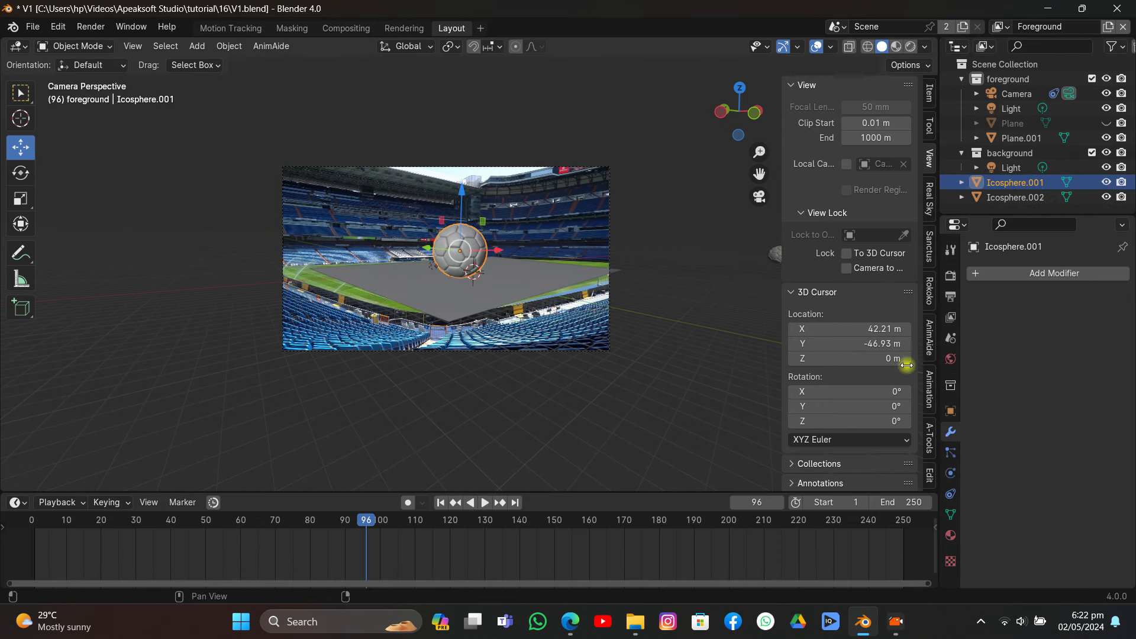
pyautogui.click(950, 452)
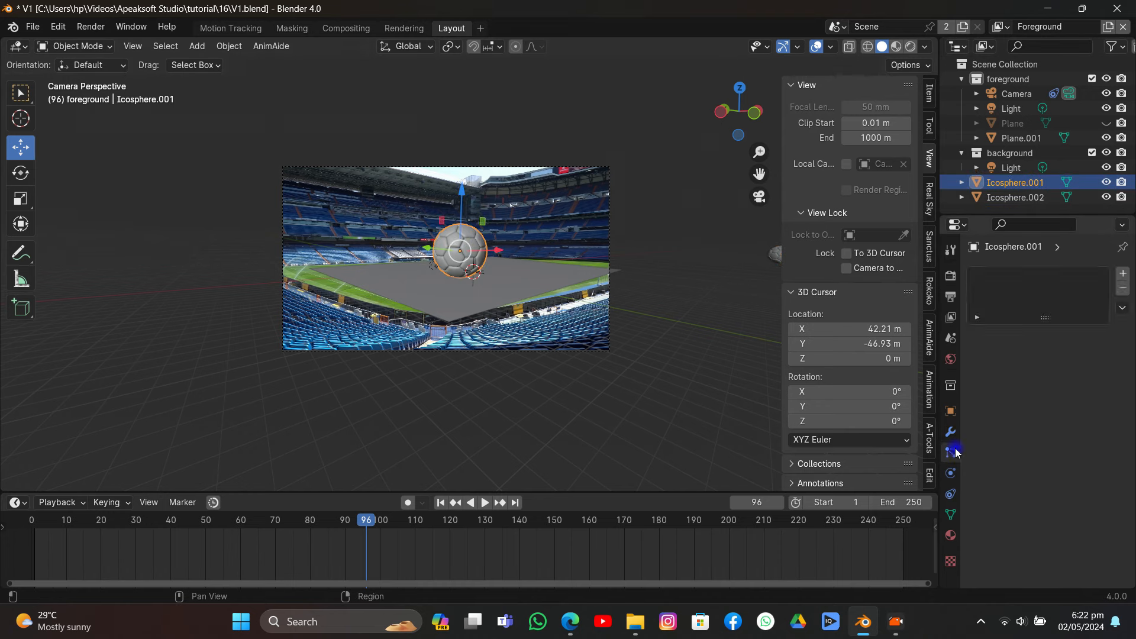
pyautogui.click(1122, 273)
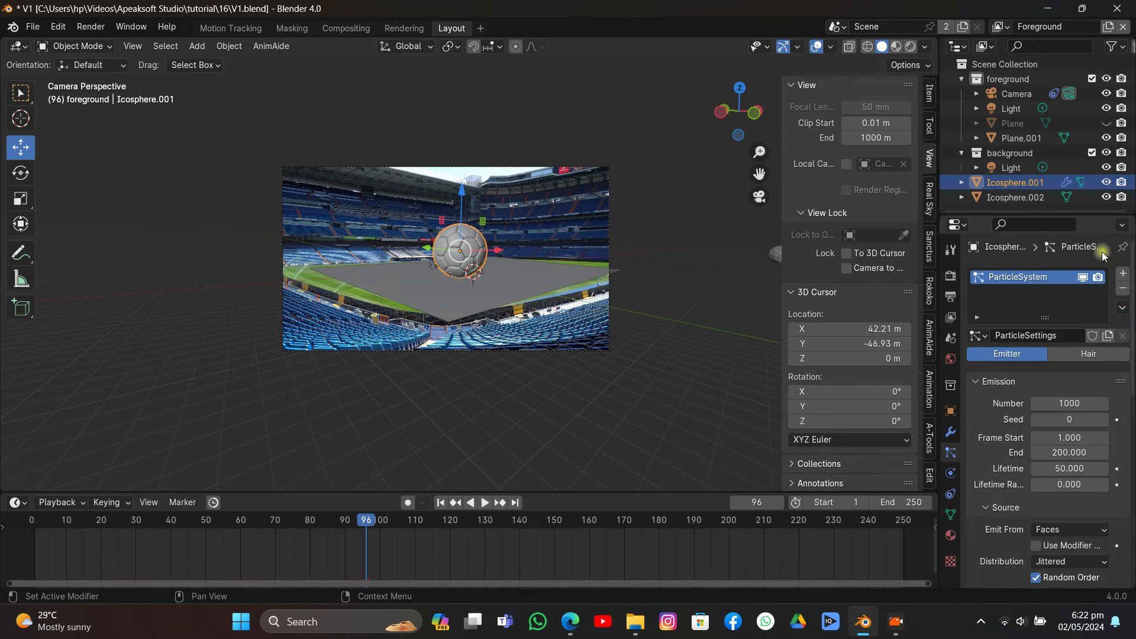
pyautogui.scroll(-5, 1018, 373)
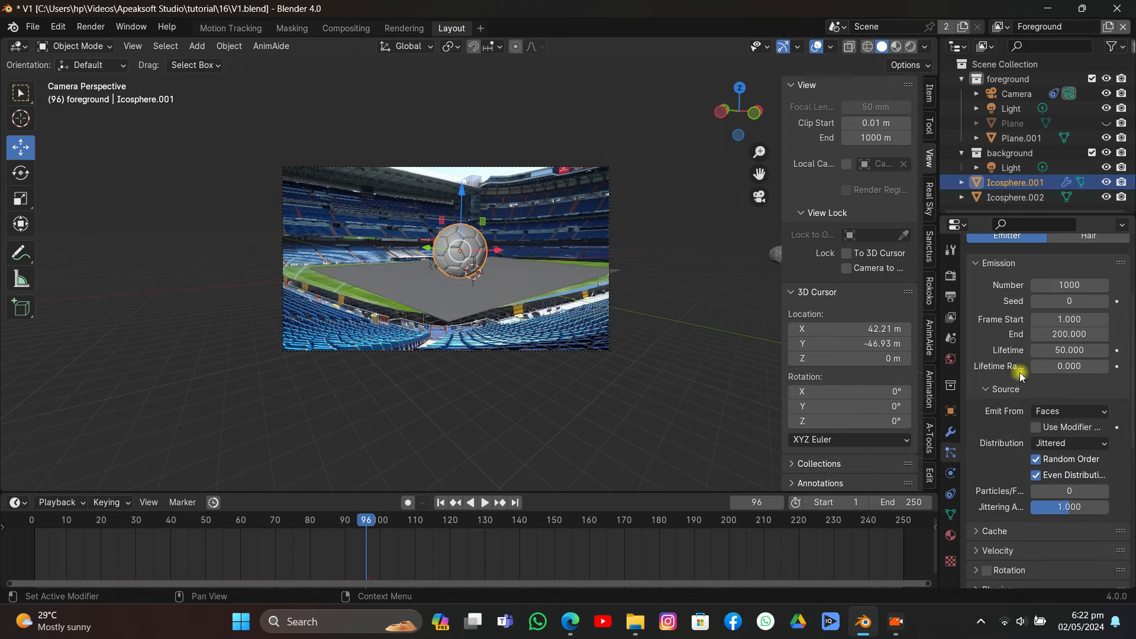
pyautogui.click(1068, 305)
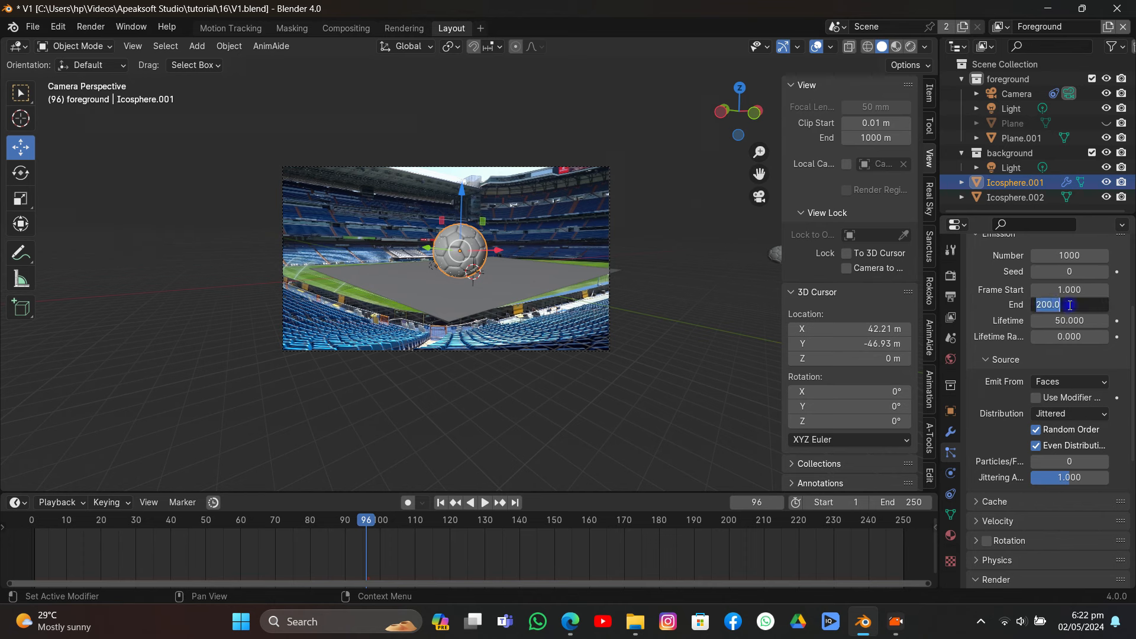
pyautogui.write('1')
pyautogui.press('Return')
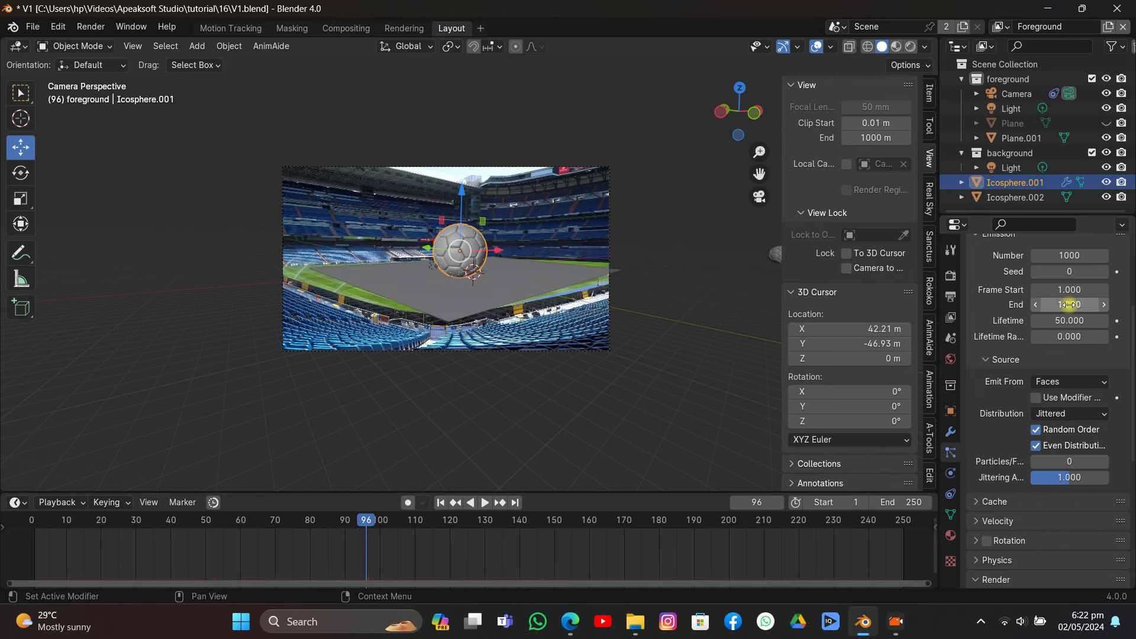
pyautogui.click(1067, 381)
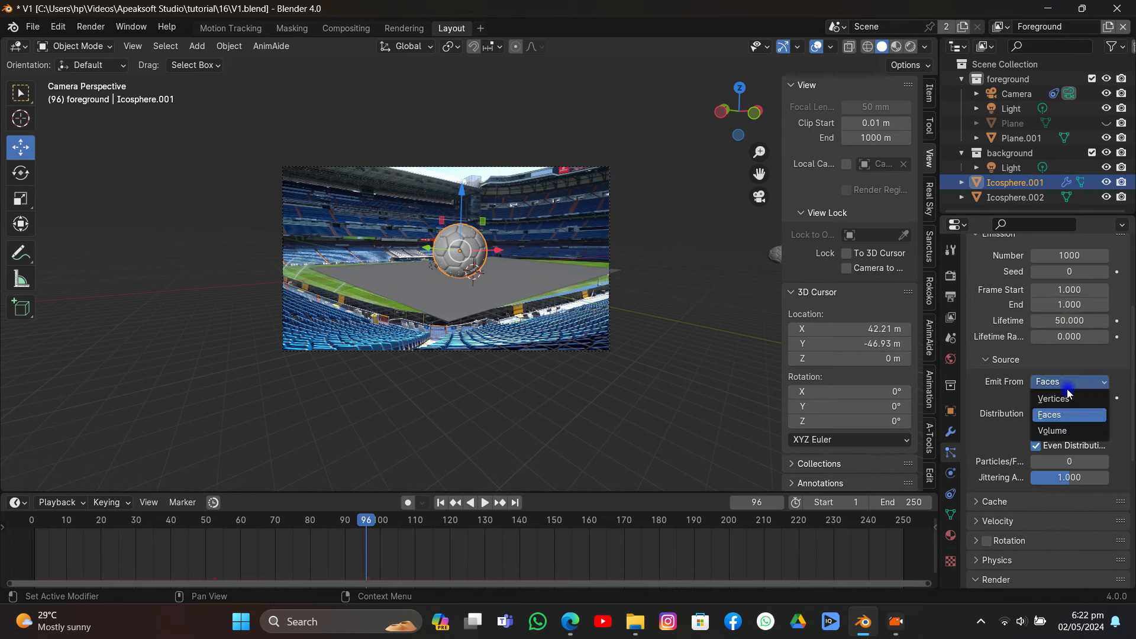
pyautogui.click(1067, 428)
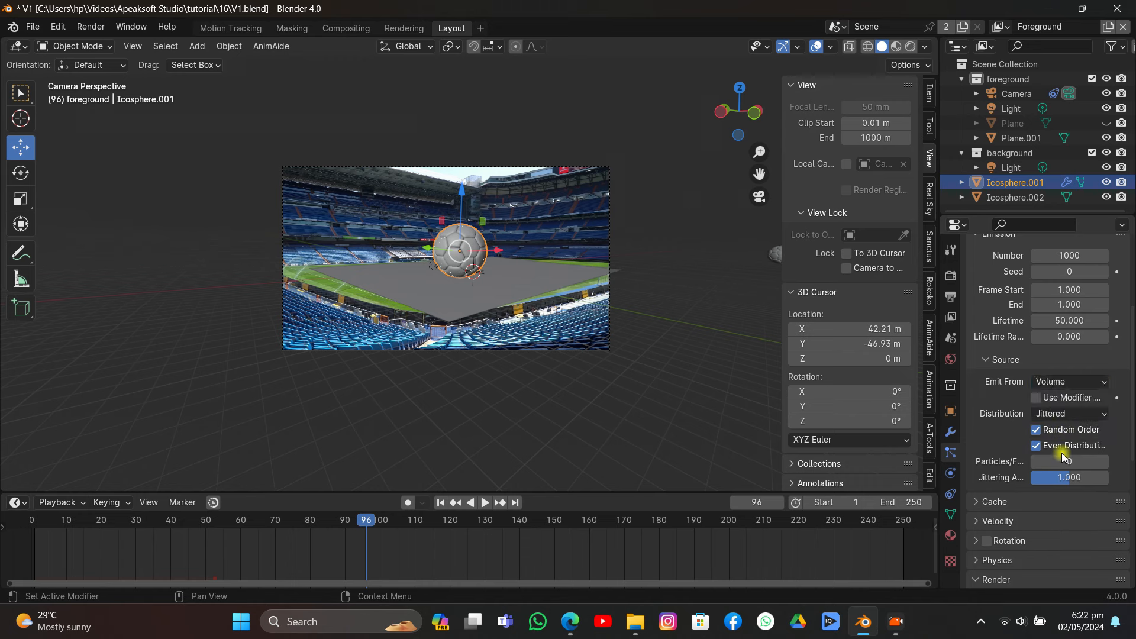
# Render the large football's particles as Object, using the small ball Icosphere.002 as the instance object
pyautogui.scroll(-5, 1063, 456)
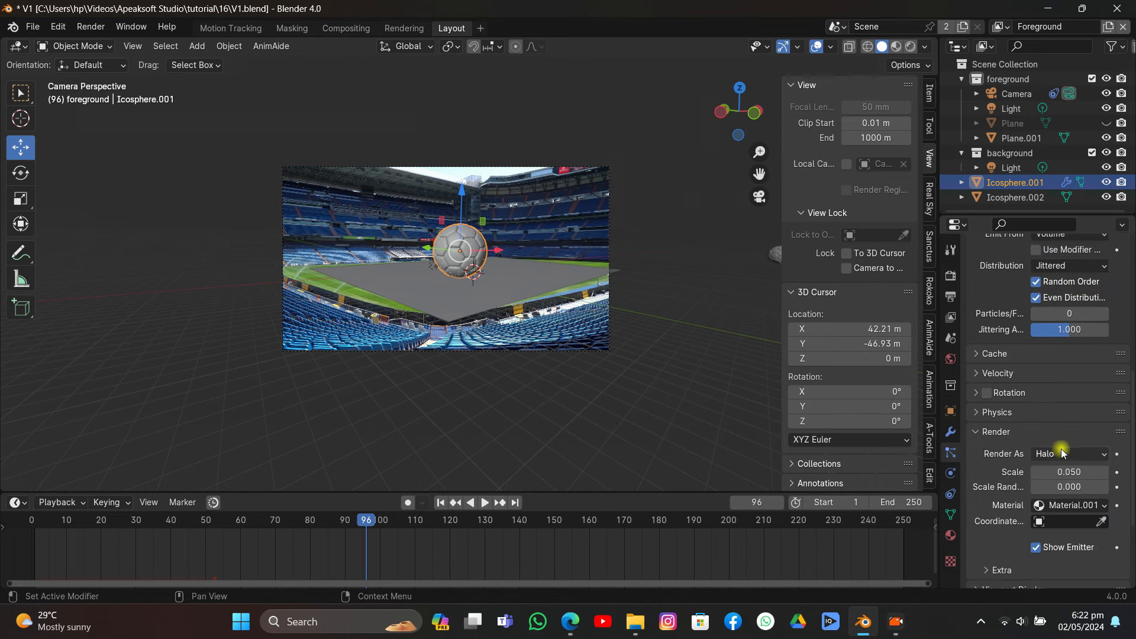
pyautogui.click(1060, 453)
pyautogui.click(1059, 534)
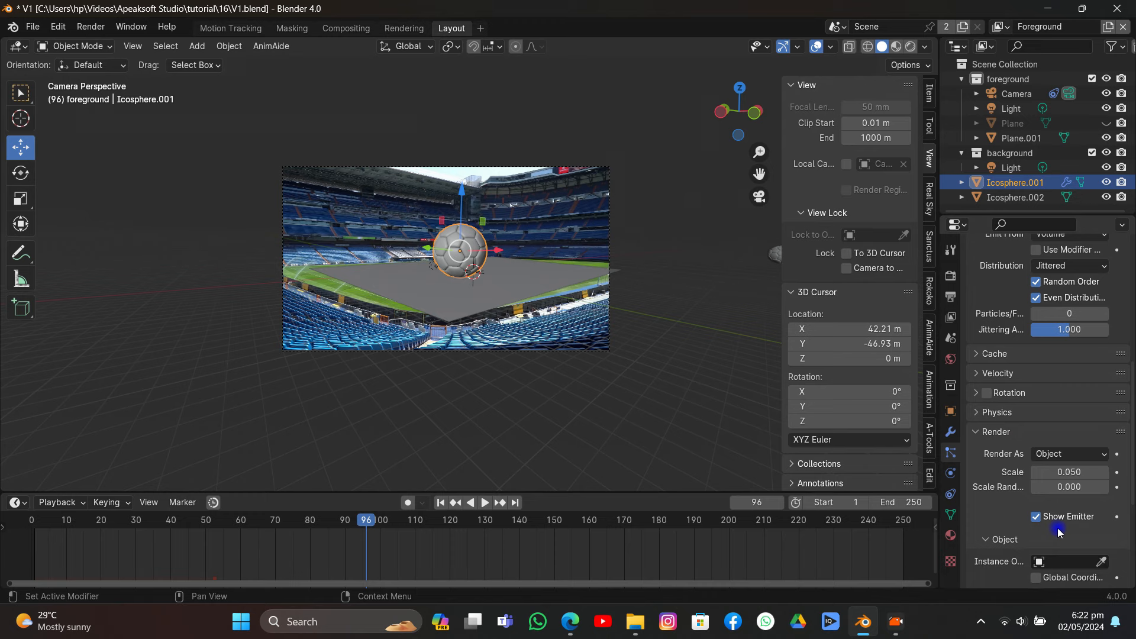
pyautogui.click(1101, 562)
pyautogui.click(1021, 200)
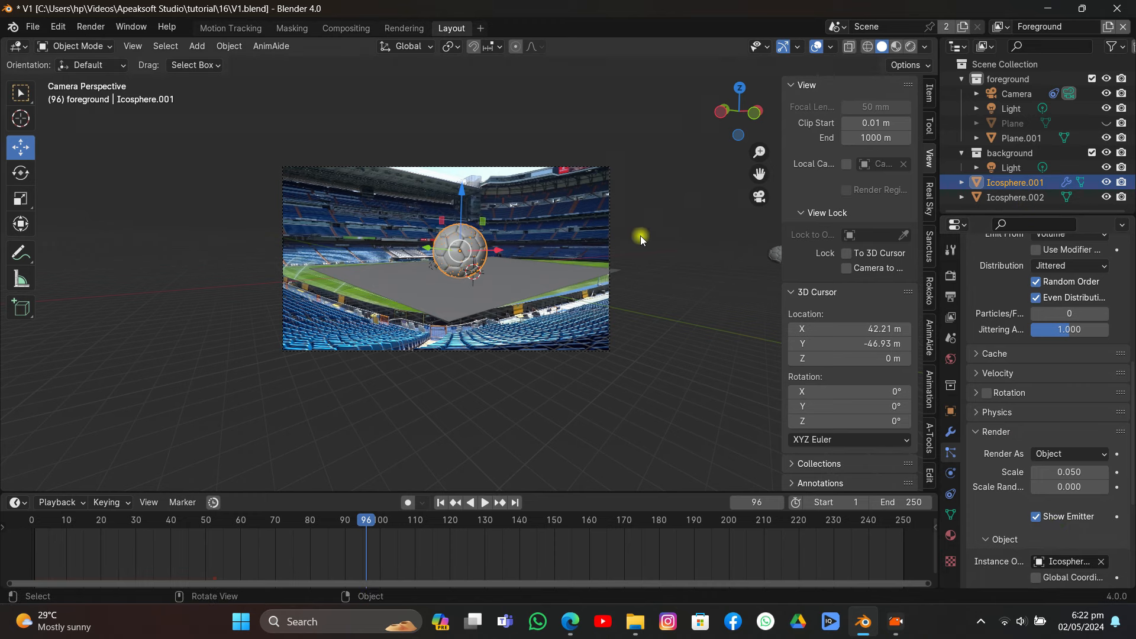
# Switch to wireframe display, return to the first frame, and set the particle render scale to 0.280
pyautogui.scroll(5, 640, 235)
pyautogui.click(867, 46)
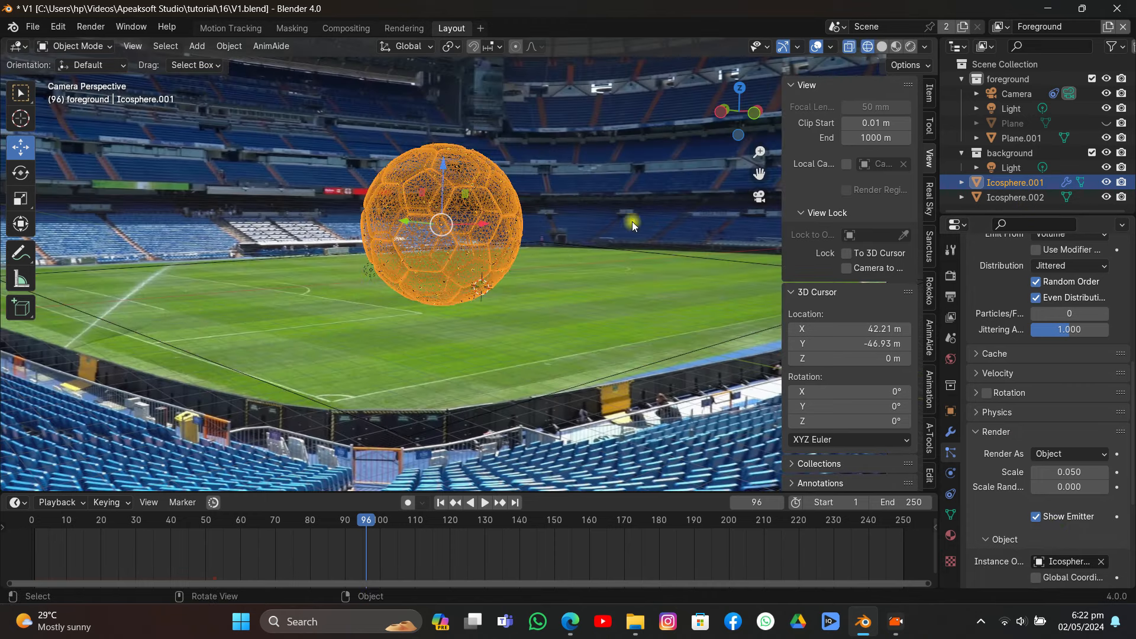
pyautogui.click(439, 502)
pyautogui.moveTo(759, 173); pyautogui.dragTo(471, 265)
pyautogui.scroll(7, 308, 322)
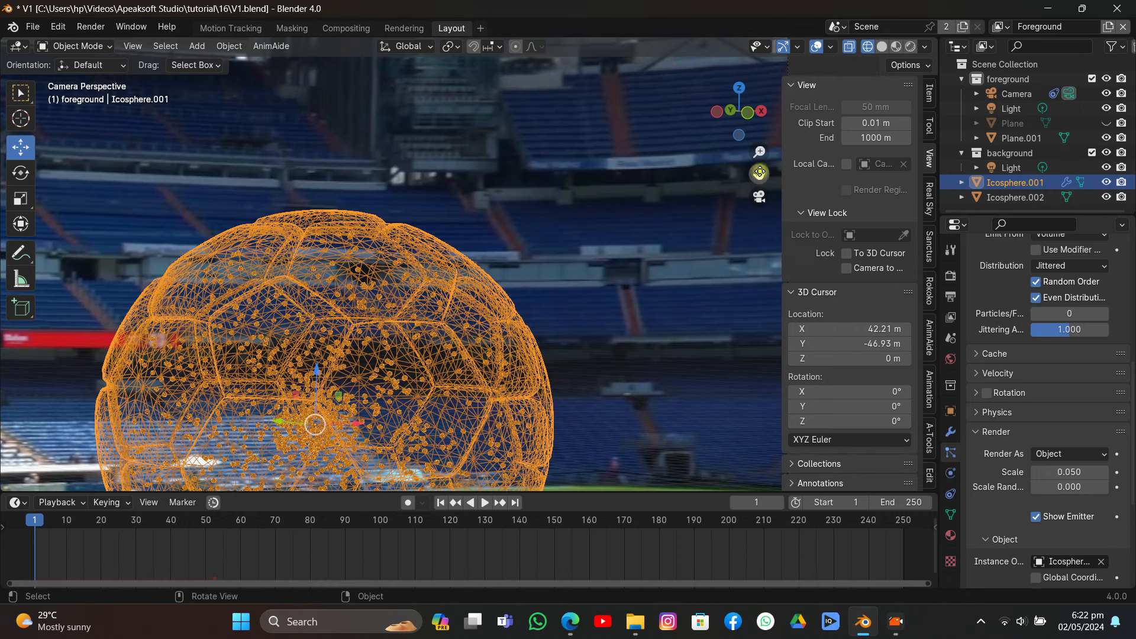
pyautogui.moveTo(760, 174); pyautogui.dragTo(848, 31)
pyautogui.moveTo(1069, 471); pyautogui.dragTo(1121, 472)
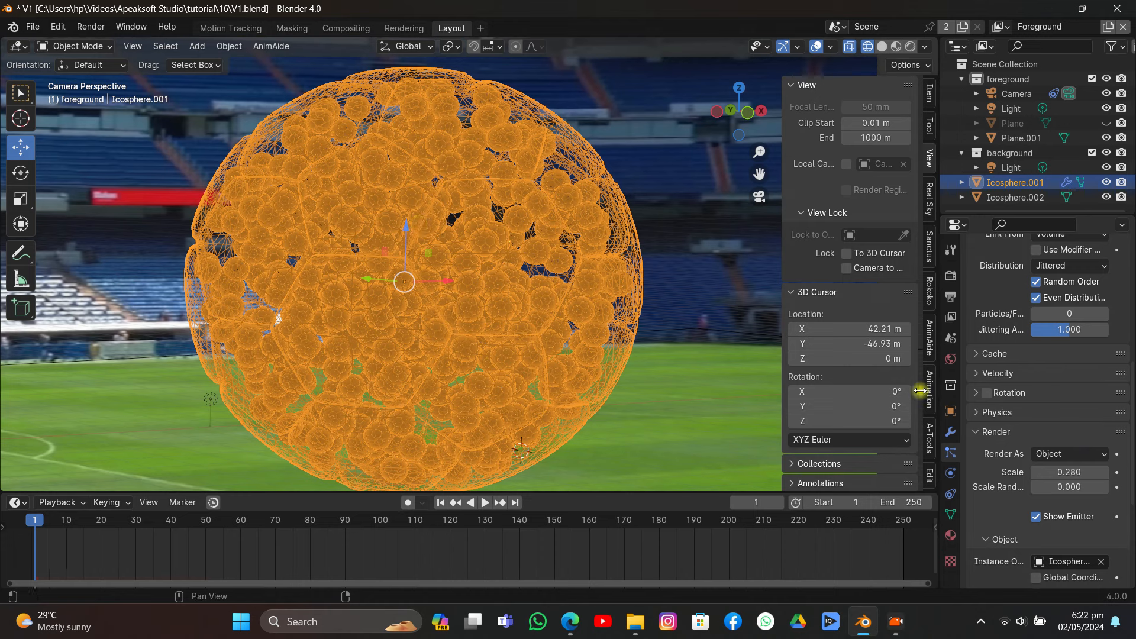
# Set the particle number to 5000 and reduce the particle render scale to 0.220
pyautogui.scroll(10, 1072, 352)
pyautogui.click(1079, 398)
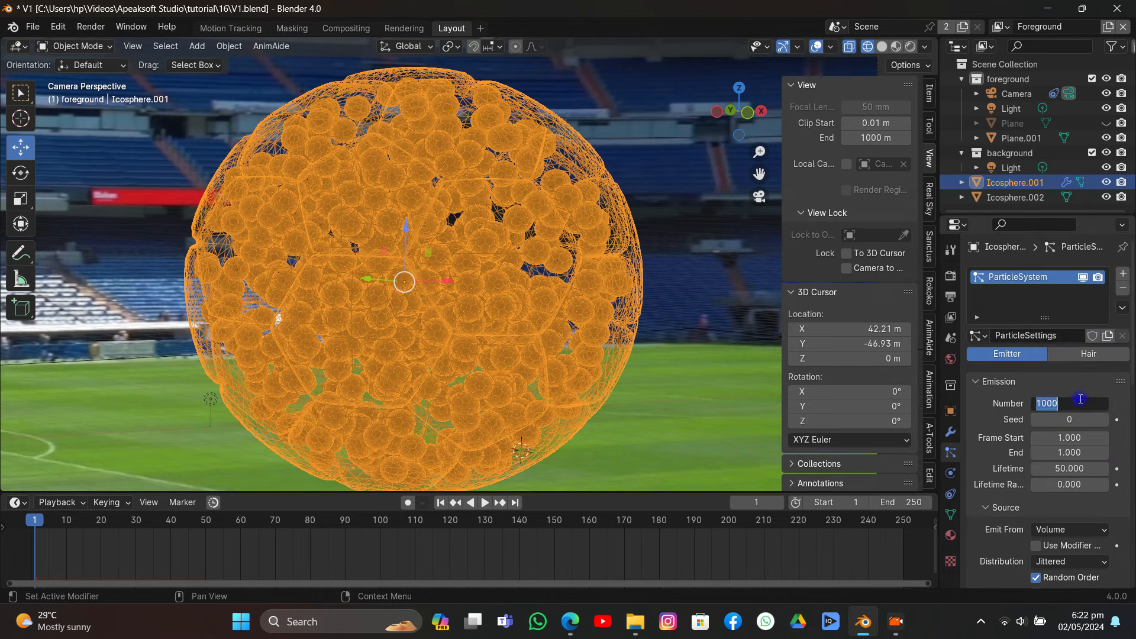
pyautogui.write('5')
pyautogui.press('Return')
pyautogui.scroll(-10, 1077, 400)
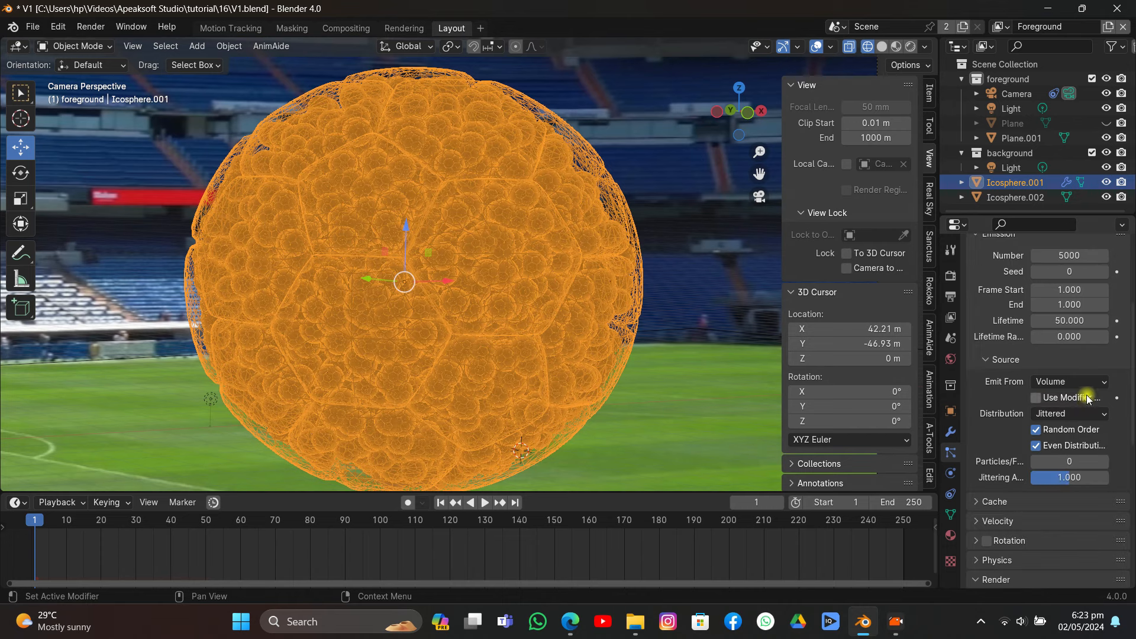
pyautogui.moveTo(1044, 531); pyautogui.dragTo(1037, 532)
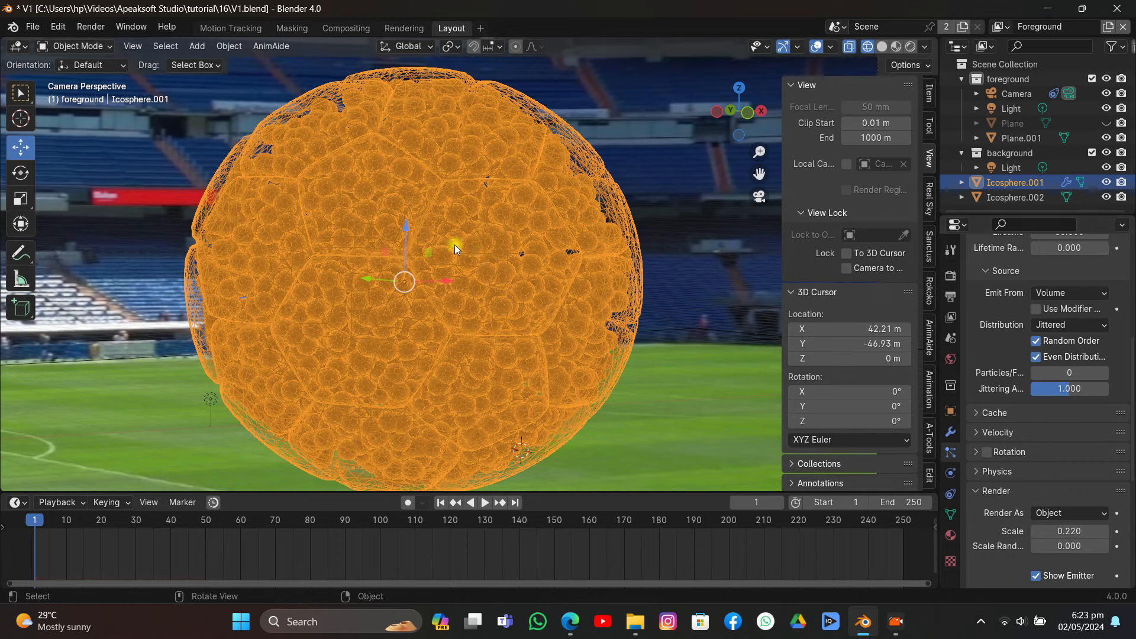
# Make the particle instances real, and remove the particle system from the large football Icosphere.001
pyautogui.click(951, 430)
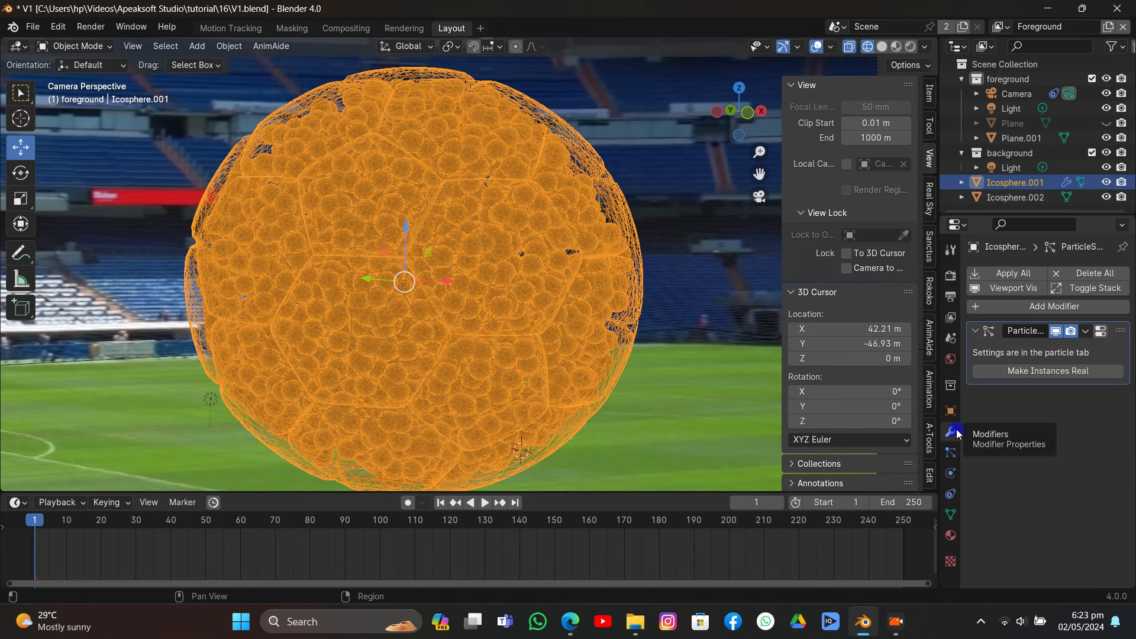
pyautogui.click(1045, 376)
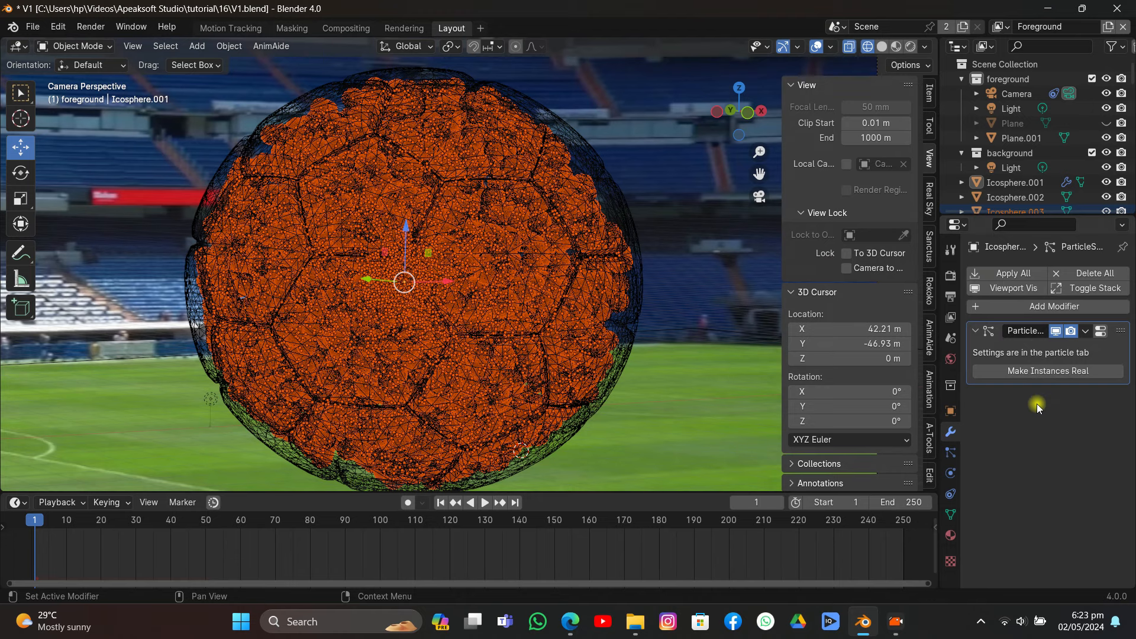
pyautogui.click(1015, 183)
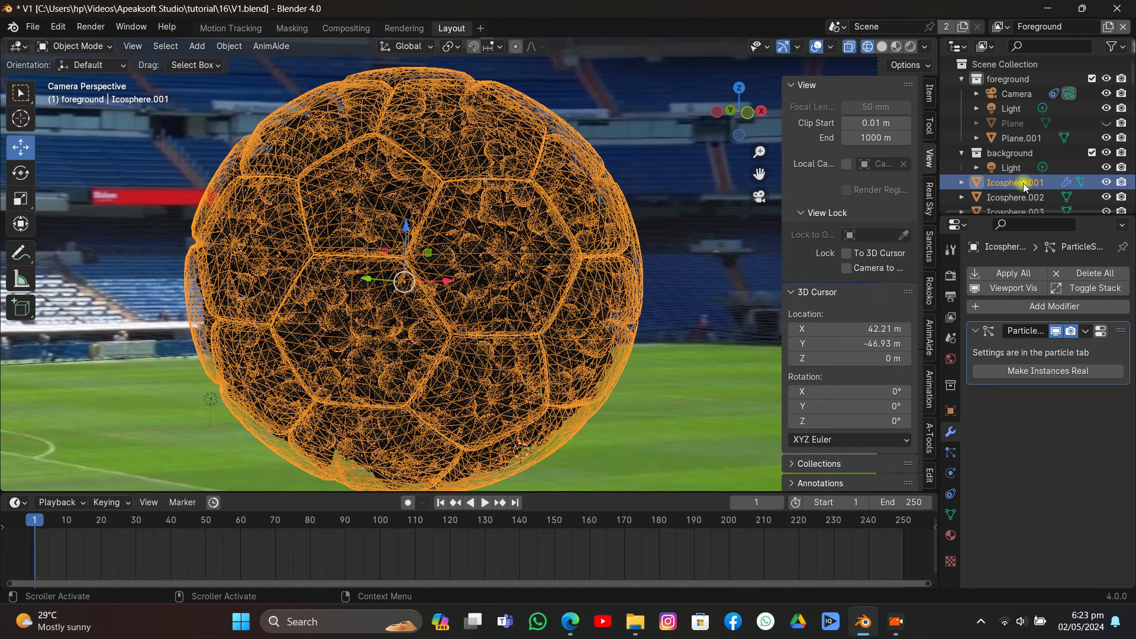
pyautogui.click(1102, 332)
pyautogui.click(1122, 288)
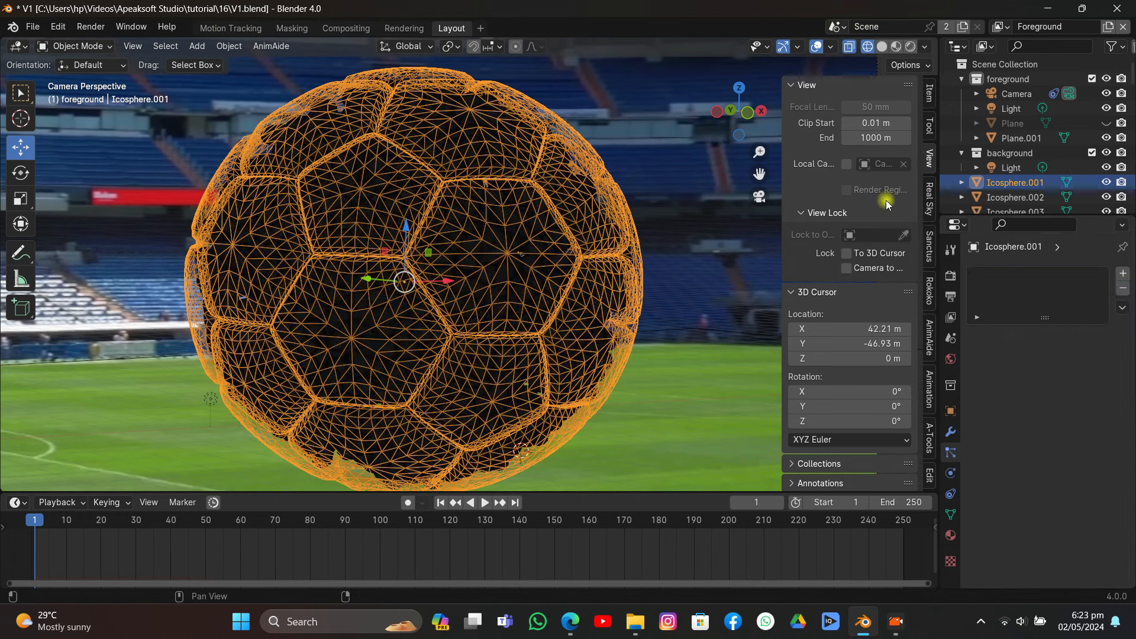
# Delete the source ball Icosphere.002 and move Icosphere.003 through Icosphere.5002 into a new collection named "little baalls"
pyautogui.click(1013, 196)
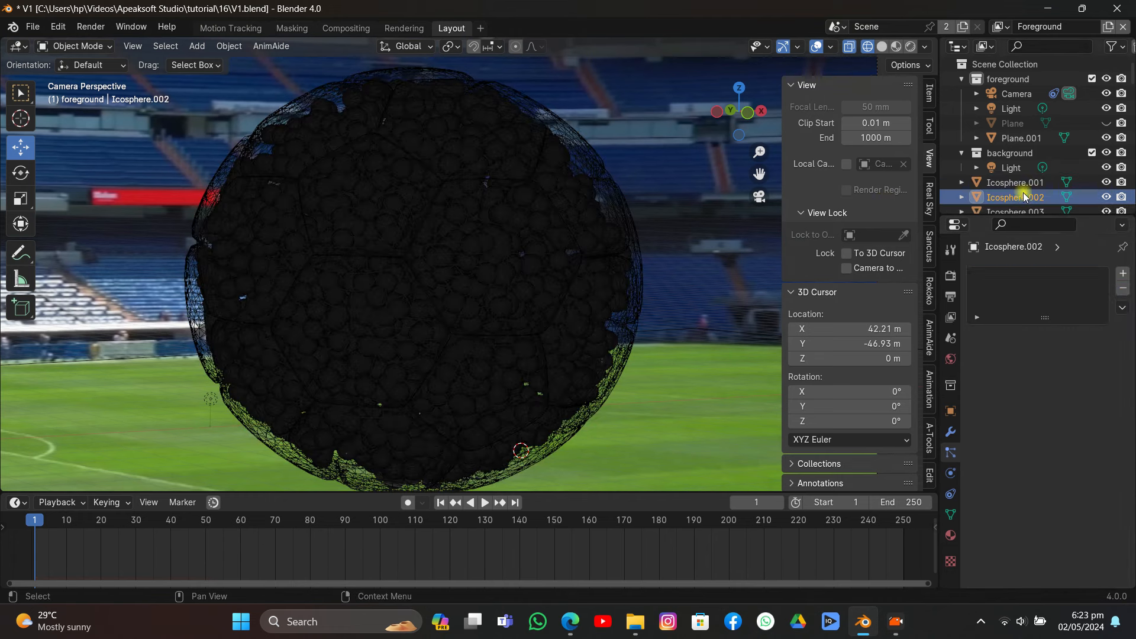
pyautogui.press('x')
pyautogui.click(1024, 197)
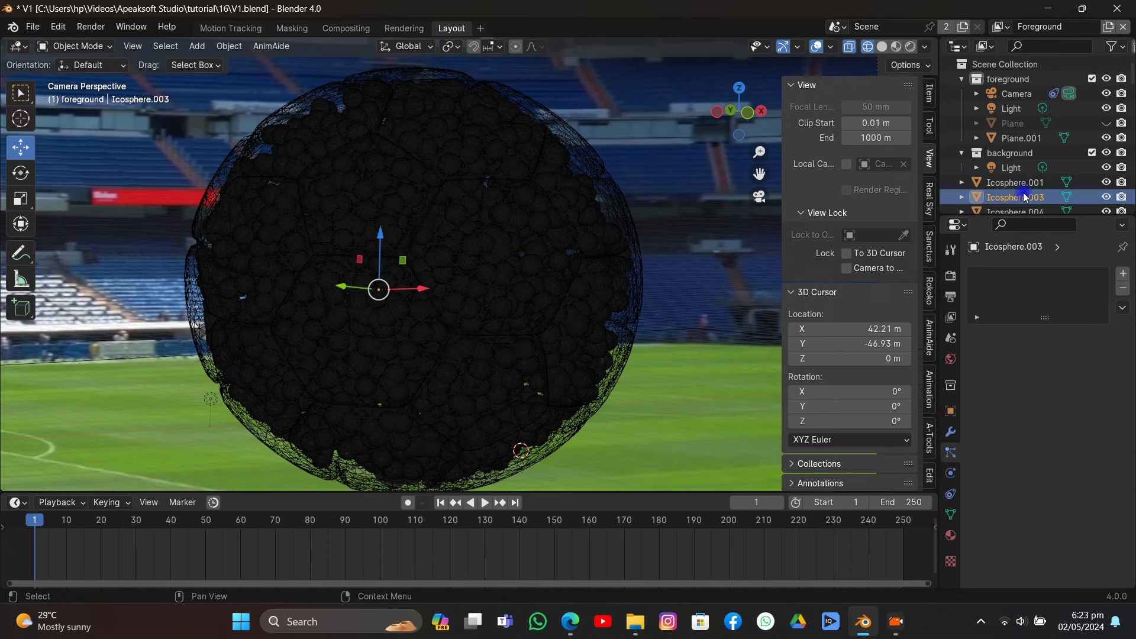
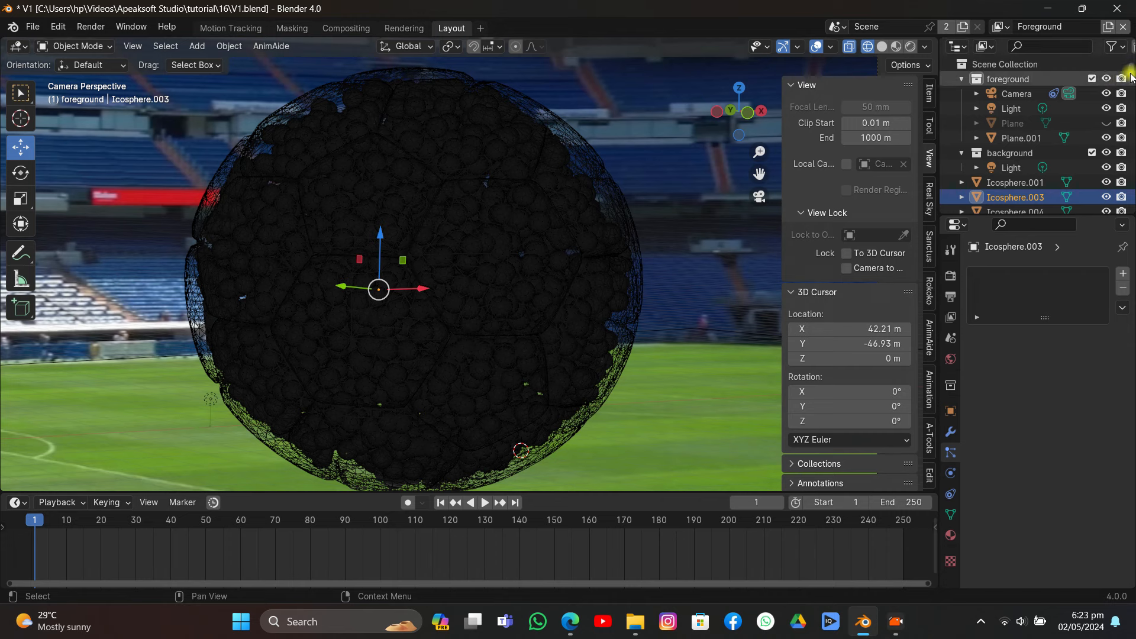
pyautogui.moveTo(1130, 74); pyautogui.dragTo(1127, 253)
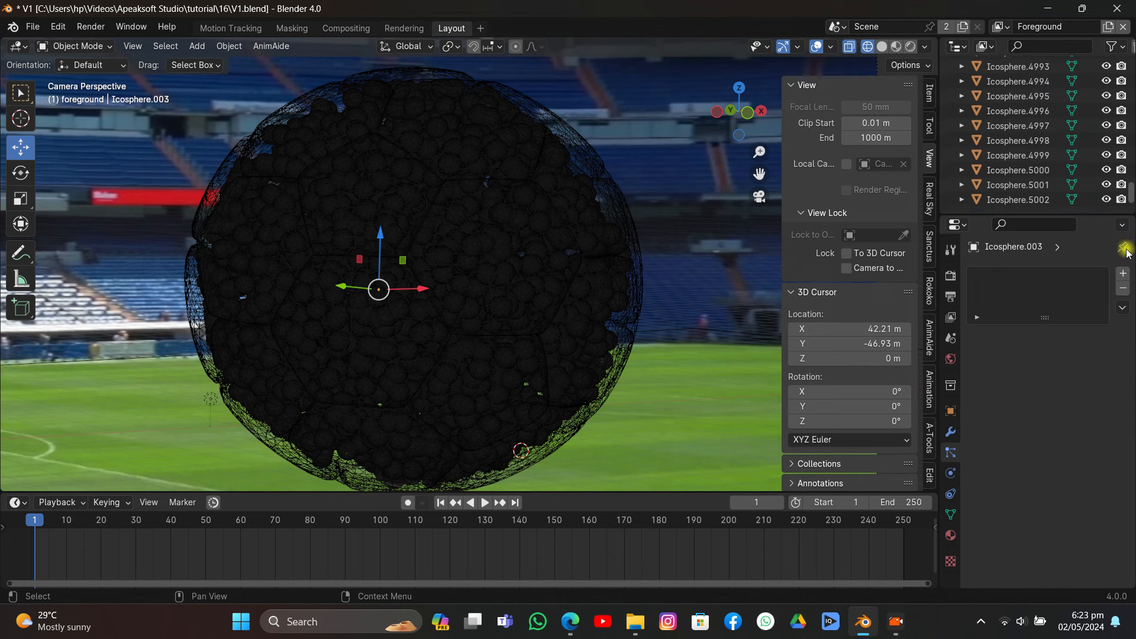
pyautogui.keyDown('shift'); pyautogui.click(1036, 198); pyautogui.keyUp('shift')
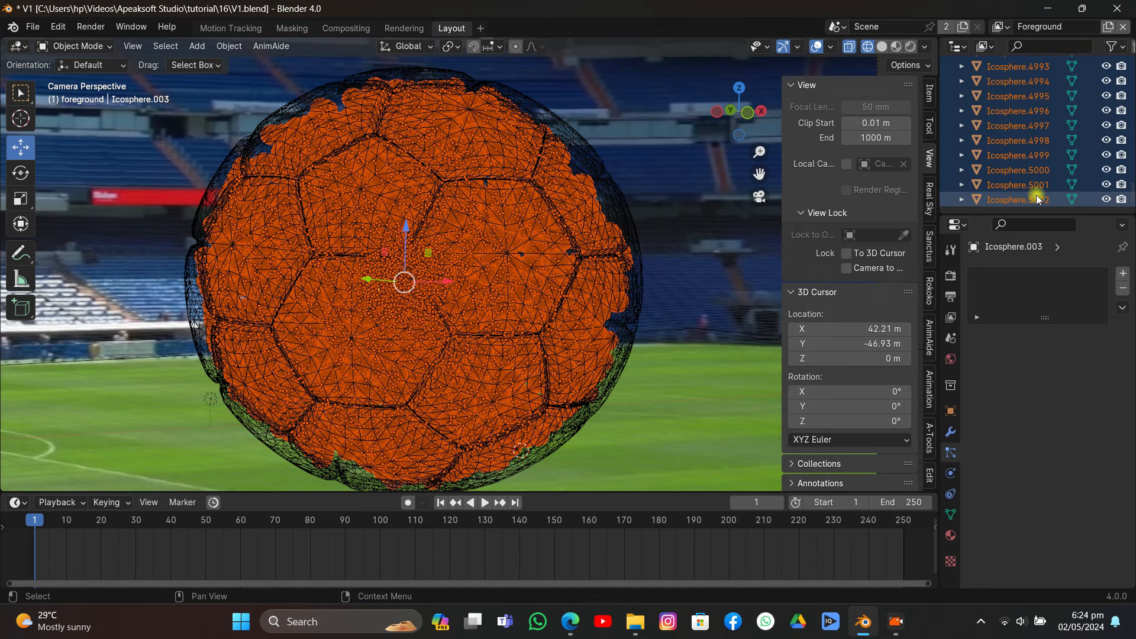
pyautogui.press('m')
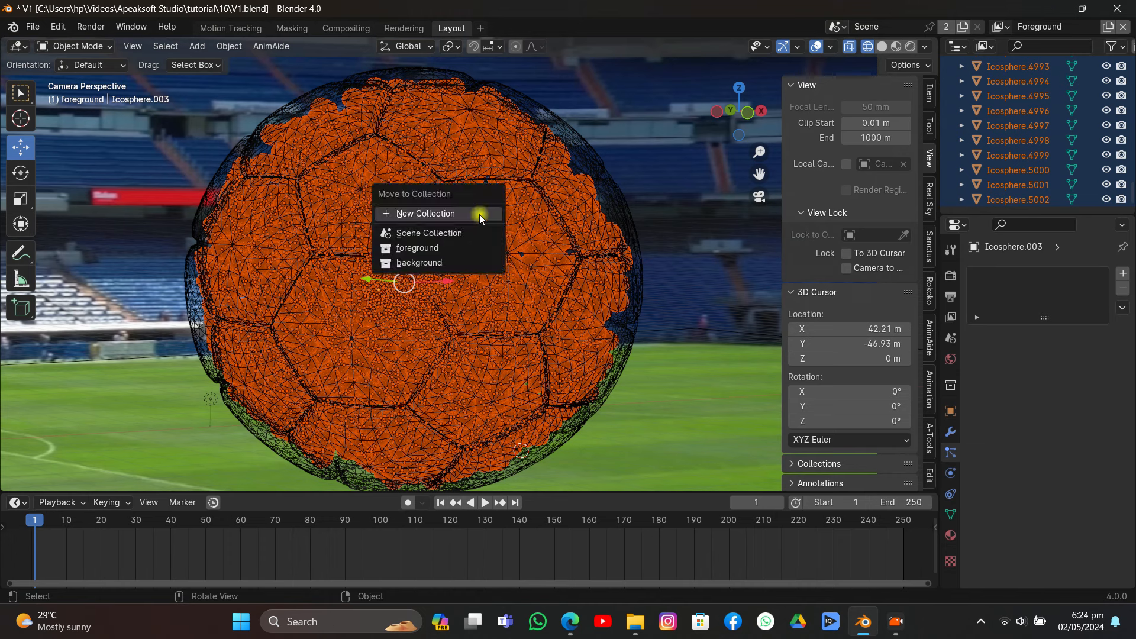
pyautogui.click(479, 214)
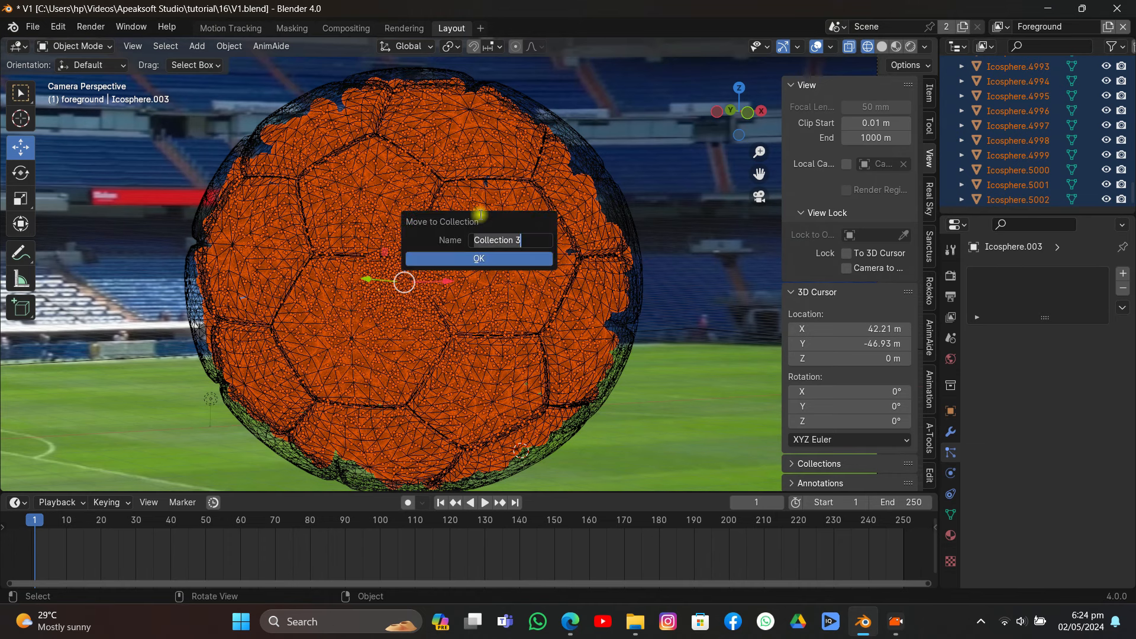
pyautogui.press('BackSpace')
pyautogui.write('little baalls')
pyautogui.click(480, 260)
pyautogui.scroll(-6, 363, 242)
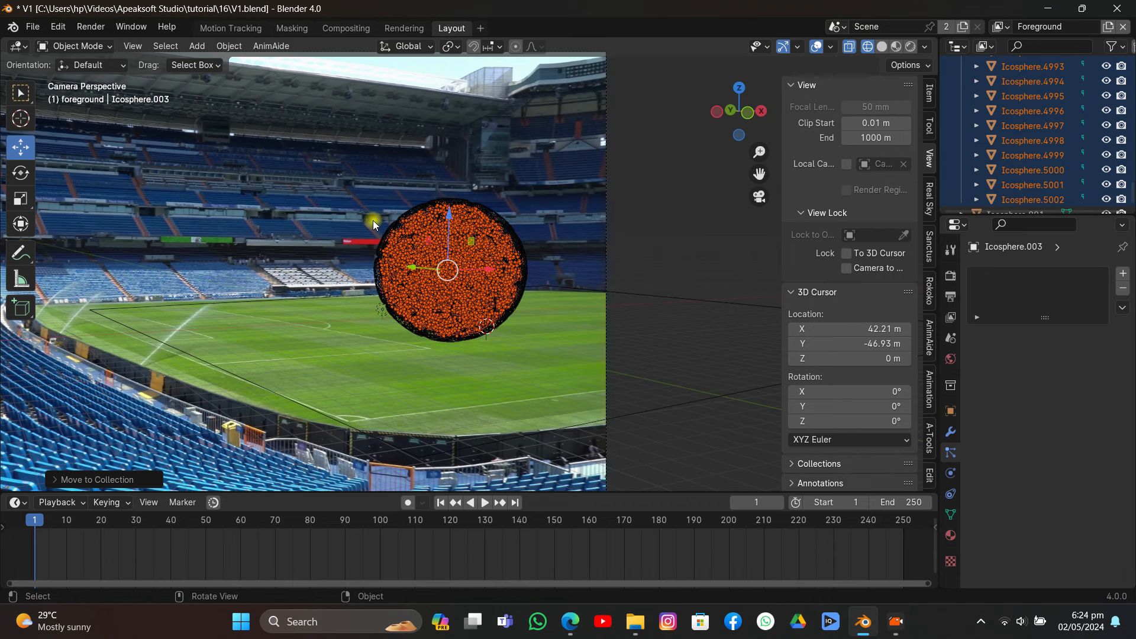
# Switch the viewport to solid display and play through the tracked shot to examine the football over the pitch
pyautogui.click(484, 142)
pyautogui.click(882, 47)
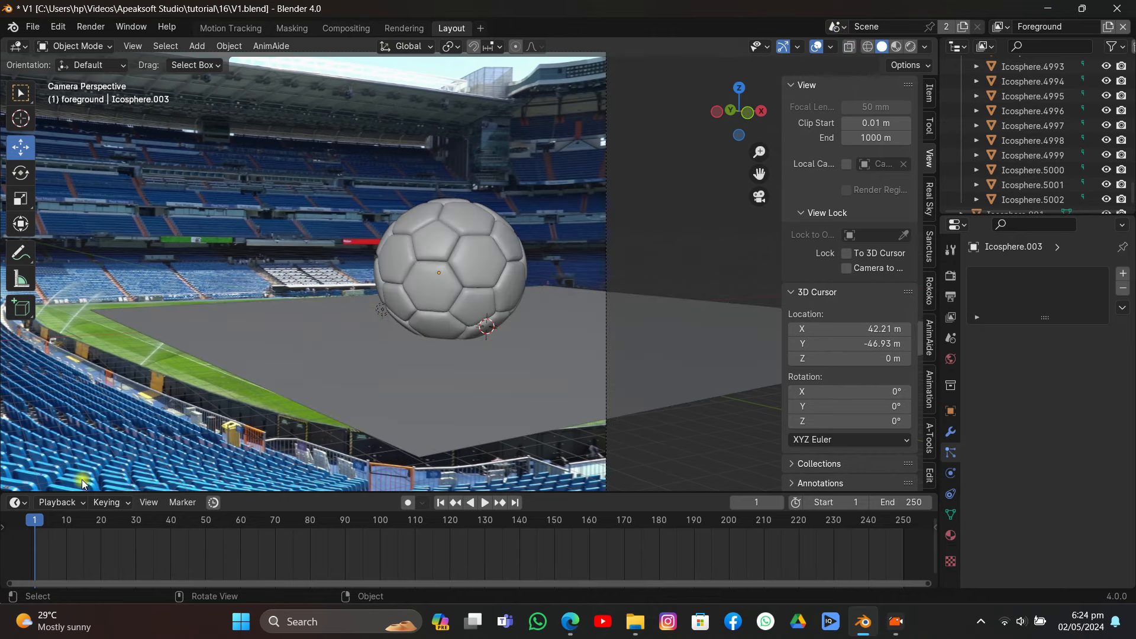
pyautogui.press('space')
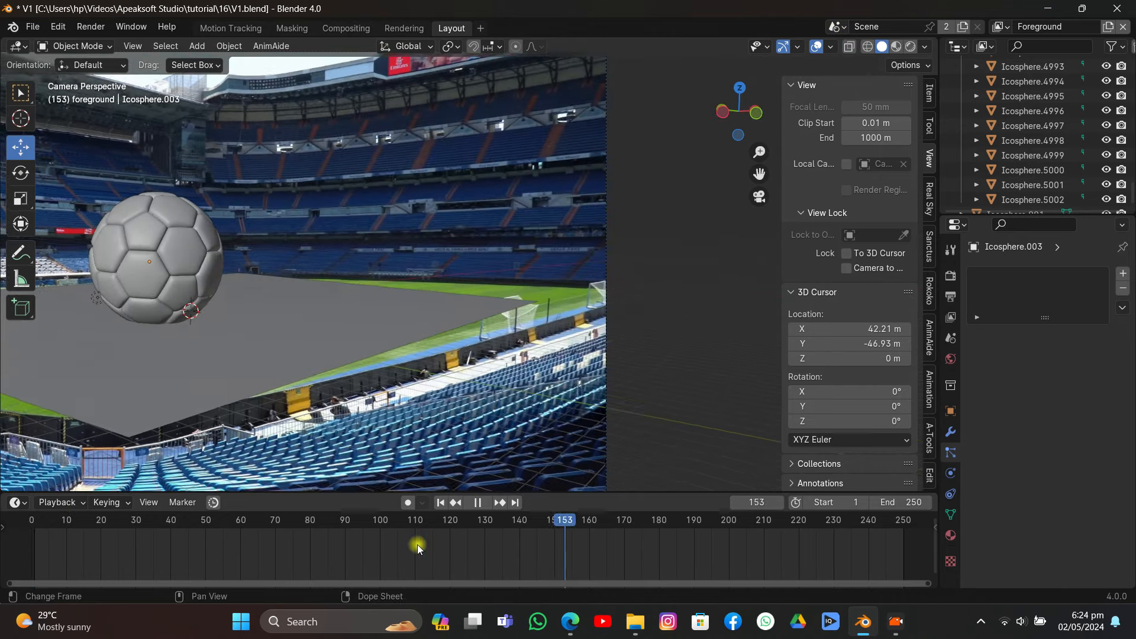
pyautogui.press('space')
pyautogui.click(153, 521)
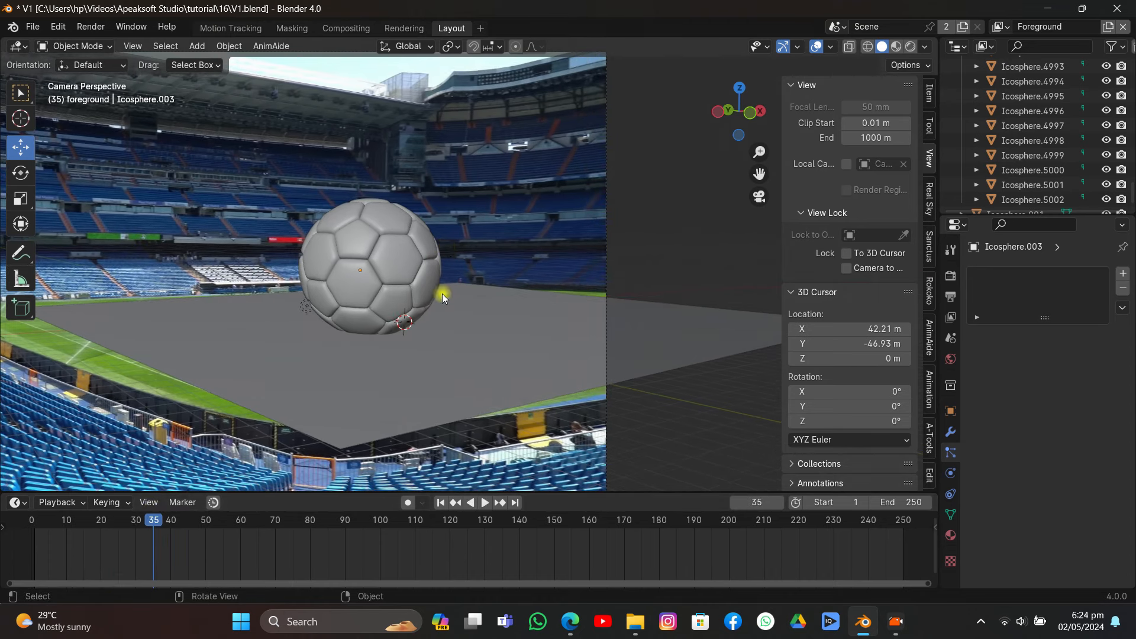
pyautogui.moveTo(424, 521)
pyautogui.mouseDown()
pyautogui.moveTo(444, 521)
pyautogui.moveTo(396, 519)
pyautogui.moveTo(407, 510)
pyautogui.moveTo(418, 523)
pyautogui.mouseUp()
pyautogui.moveTo(759, 173); pyautogui.dragTo(523, 244)
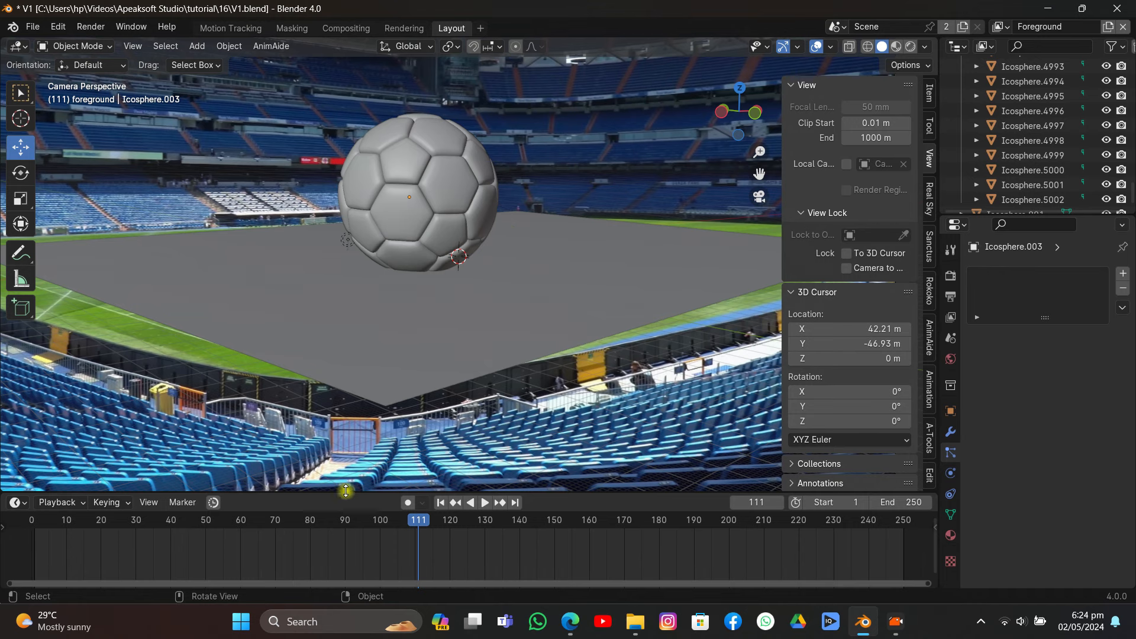
# Go to frame 110 and move the large football Icosphere.001 slightly upward along Z
pyautogui.press('space')
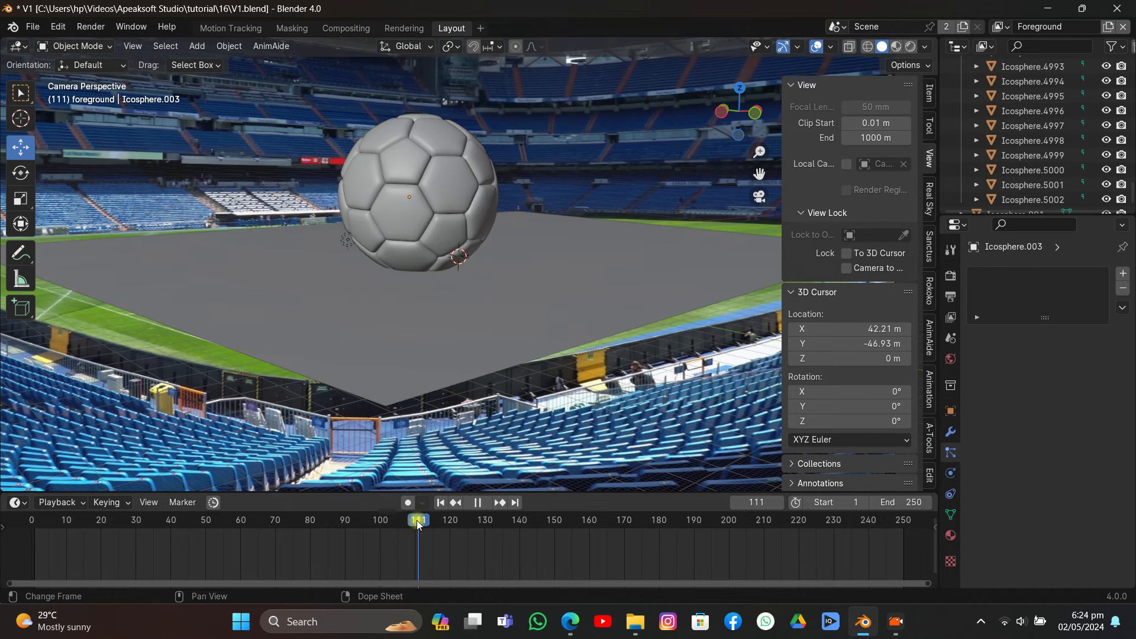
pyautogui.press('space')
pyautogui.click(416, 521)
pyautogui.click(484, 163)
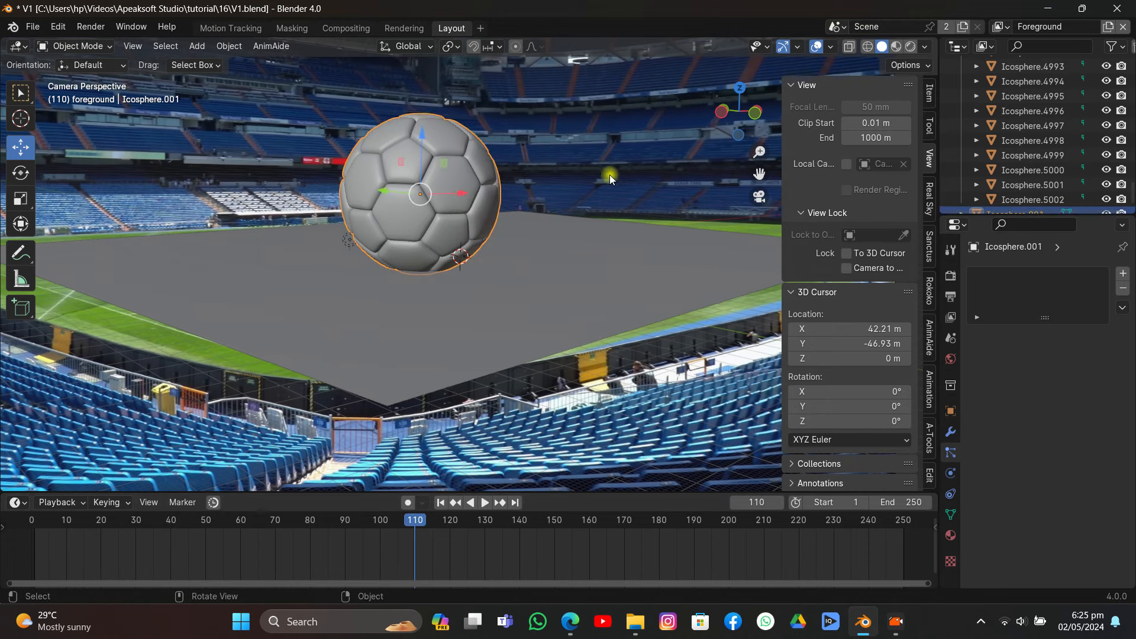
pyautogui.moveTo(421, 139); pyautogui.dragTo(415, 136)
# Keyframe Icosphere.001's render visibility as enabled at frame 110 and disabled at frame 111
pyautogui.scroll(-1, 1100, 178)
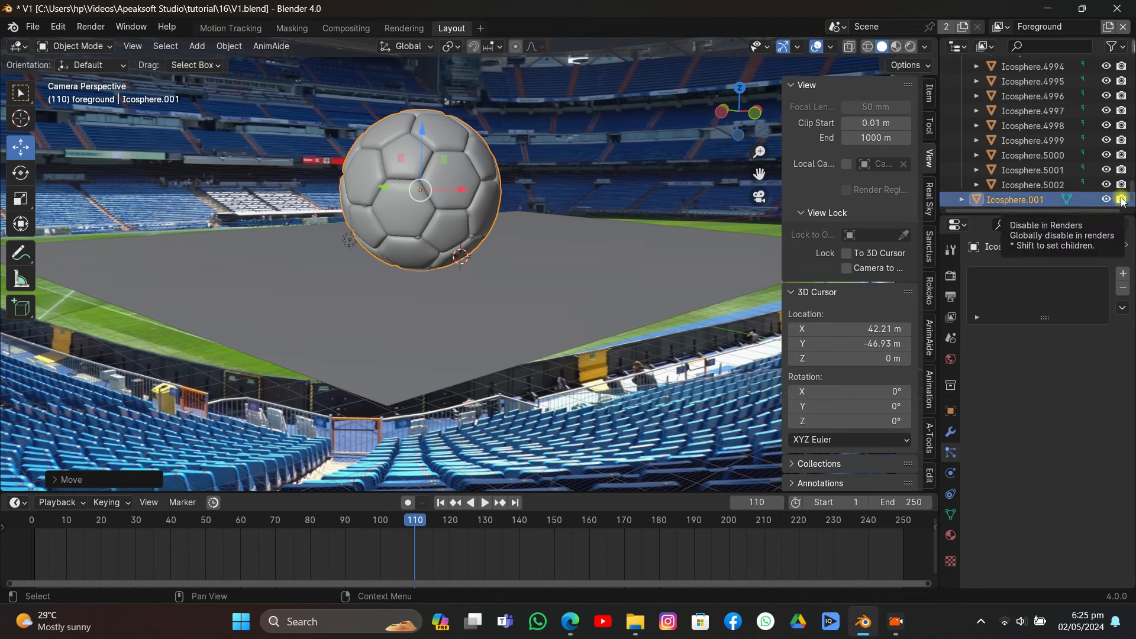
pyautogui.press('i')
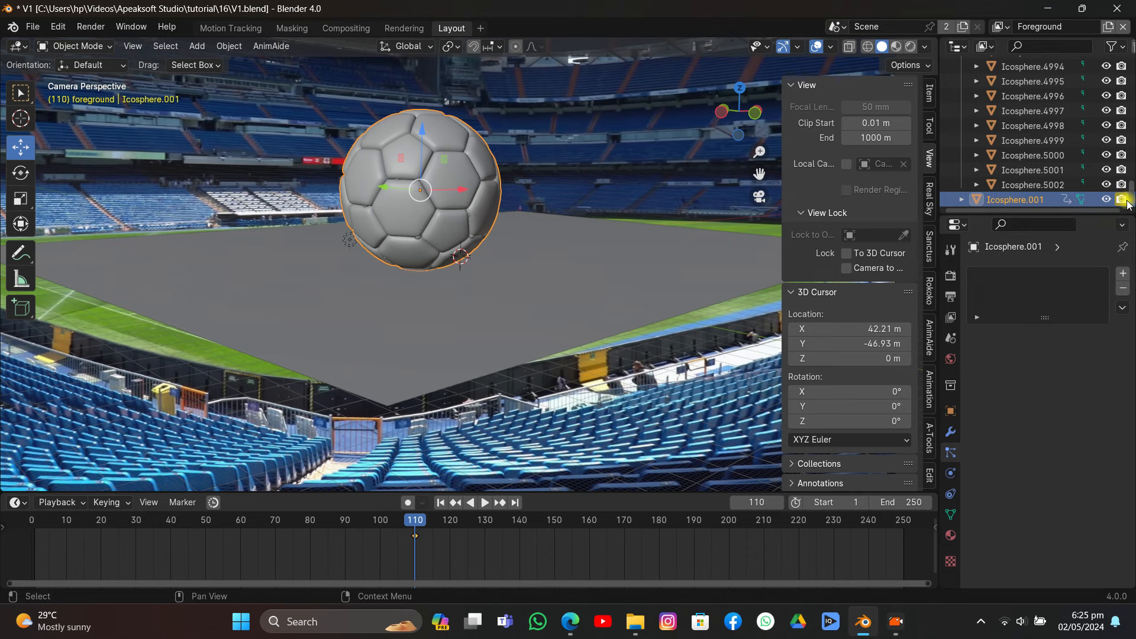
pyautogui.click(777, 504)
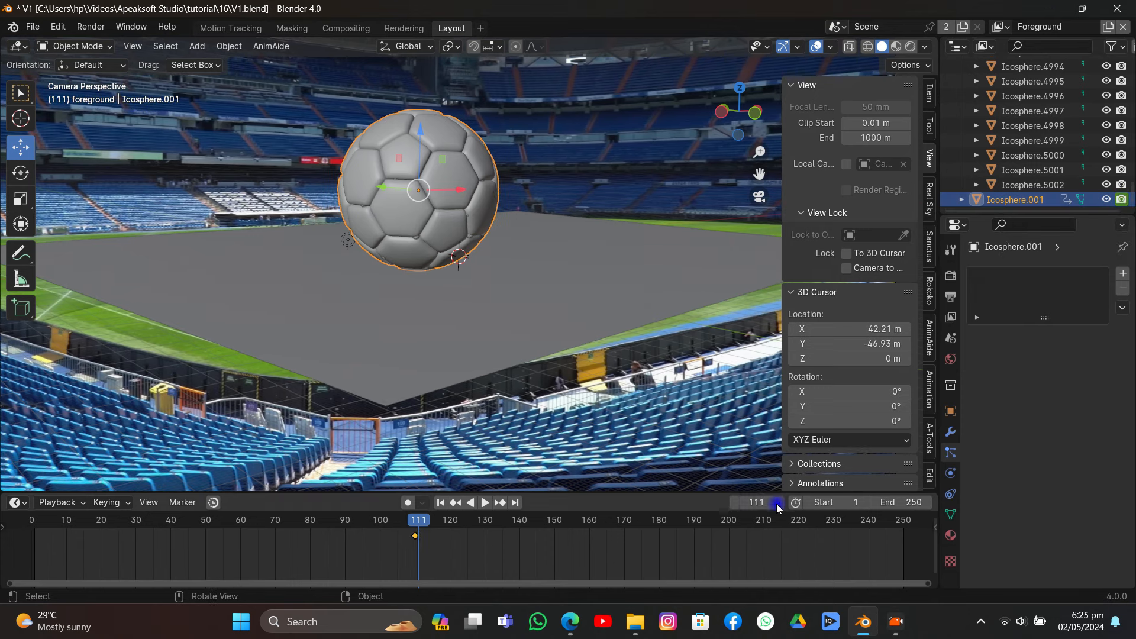
pyautogui.click(1121, 200)
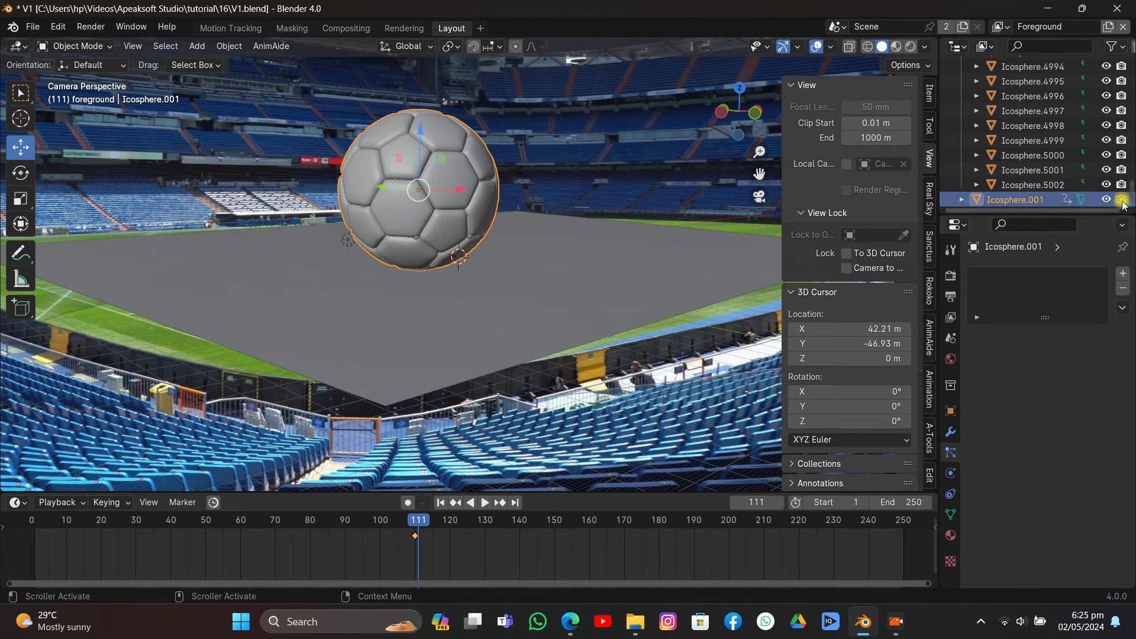
pyautogui.press('i')
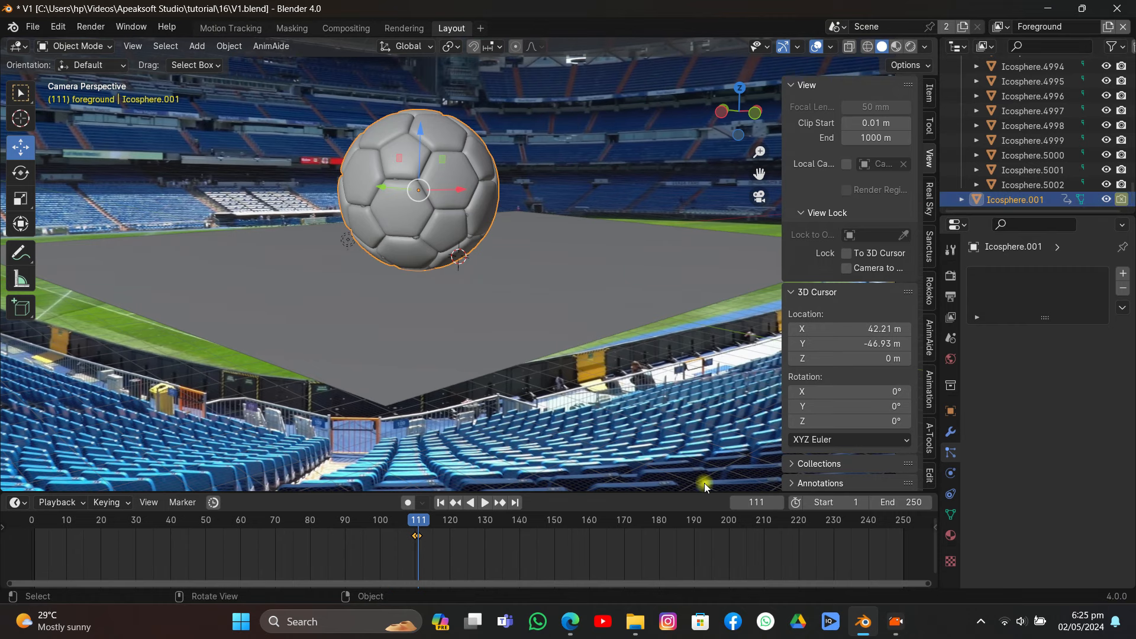
# Insert a Scale keyframe on the large football at frame 110
pyautogui.click(736, 502)
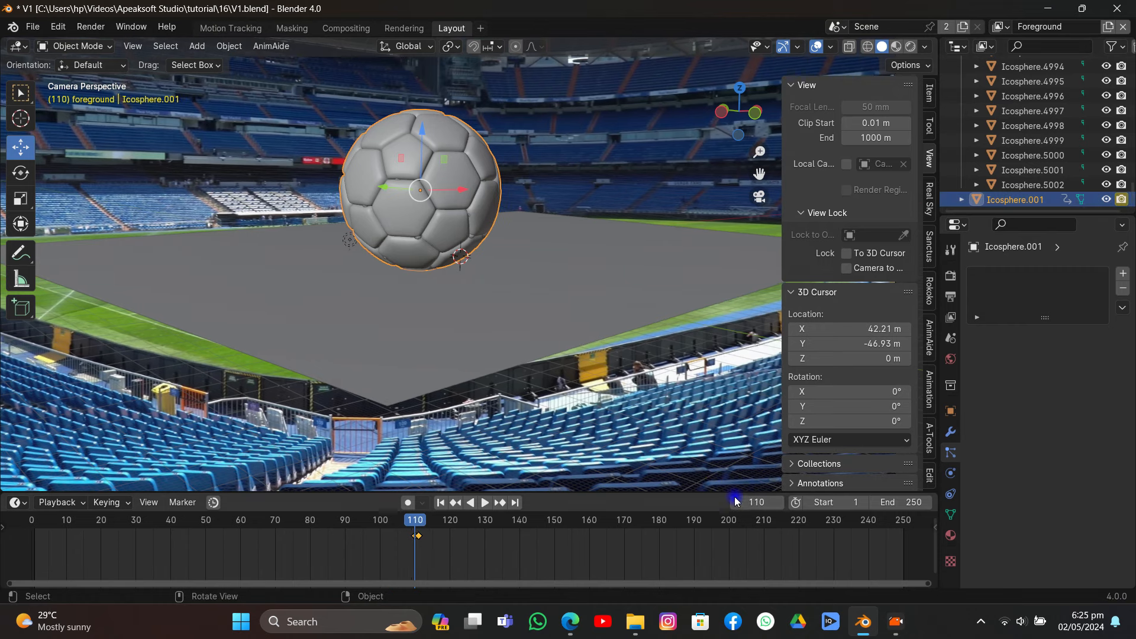
pyautogui.press('i')
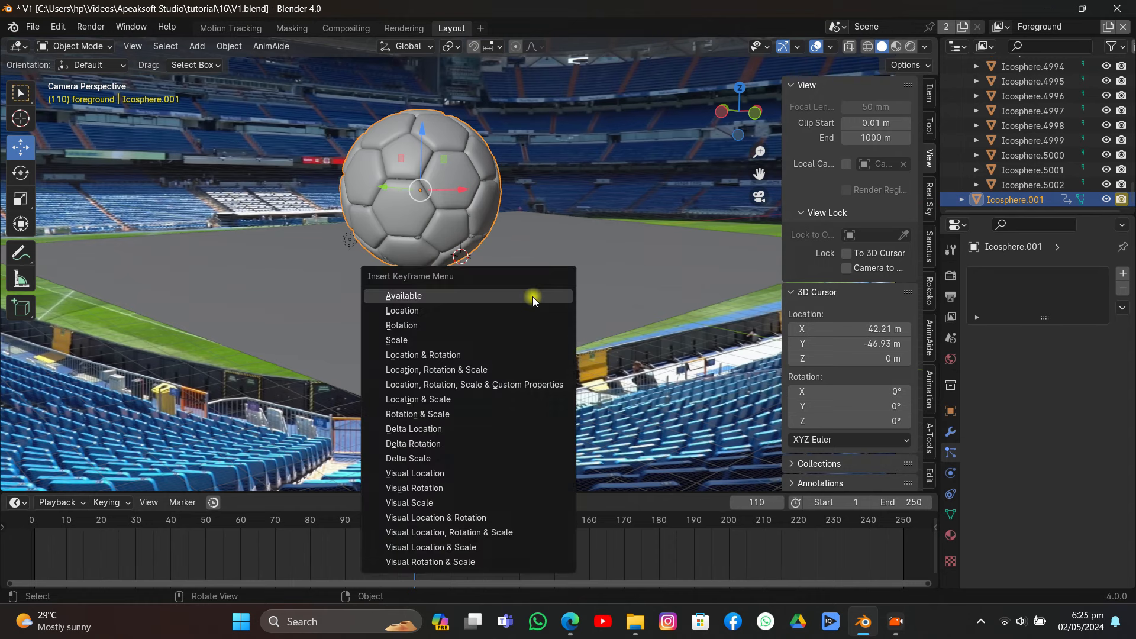
pyautogui.click(478, 340)
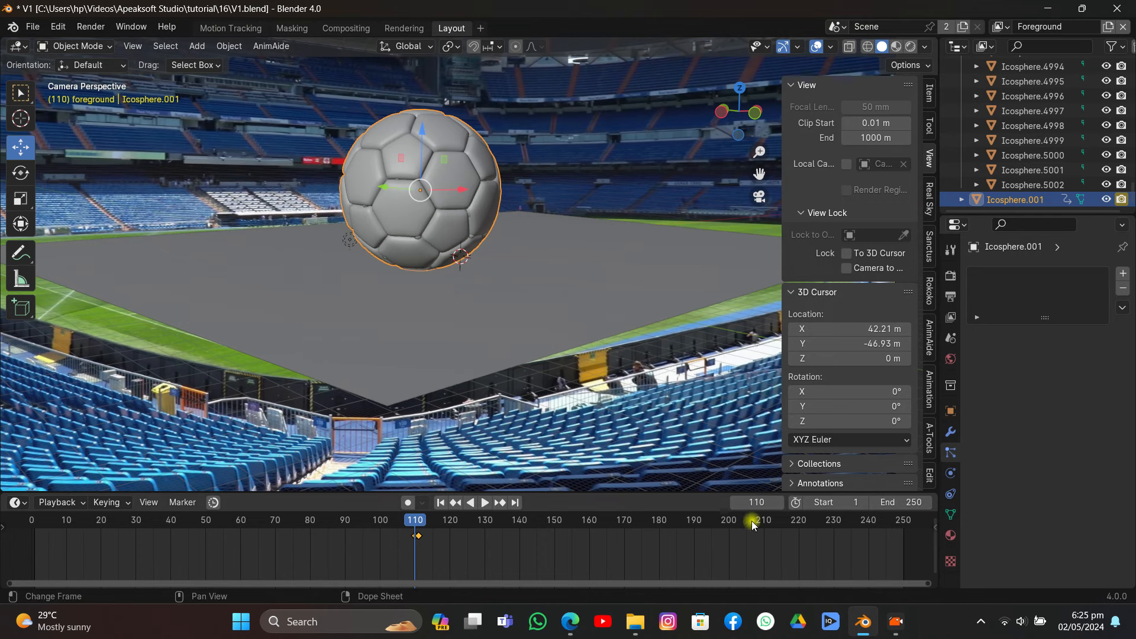
# At frame 111, scale the large football up until it encloses the camera and pitch, and inspect it from outside
pyautogui.click(785, 502)
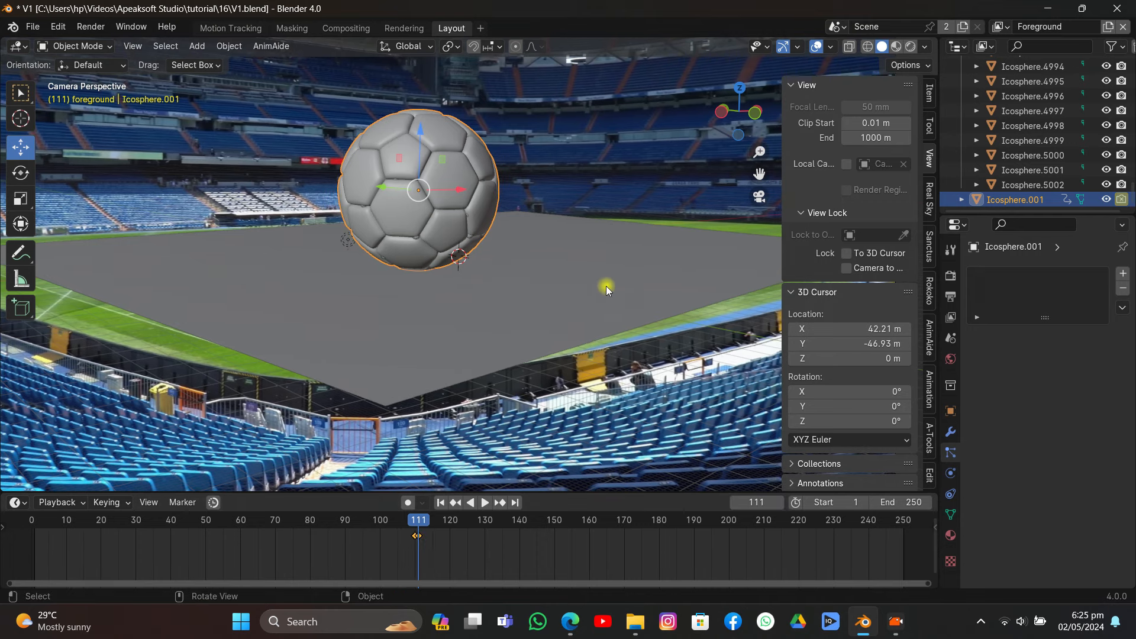
pyautogui.press('s')
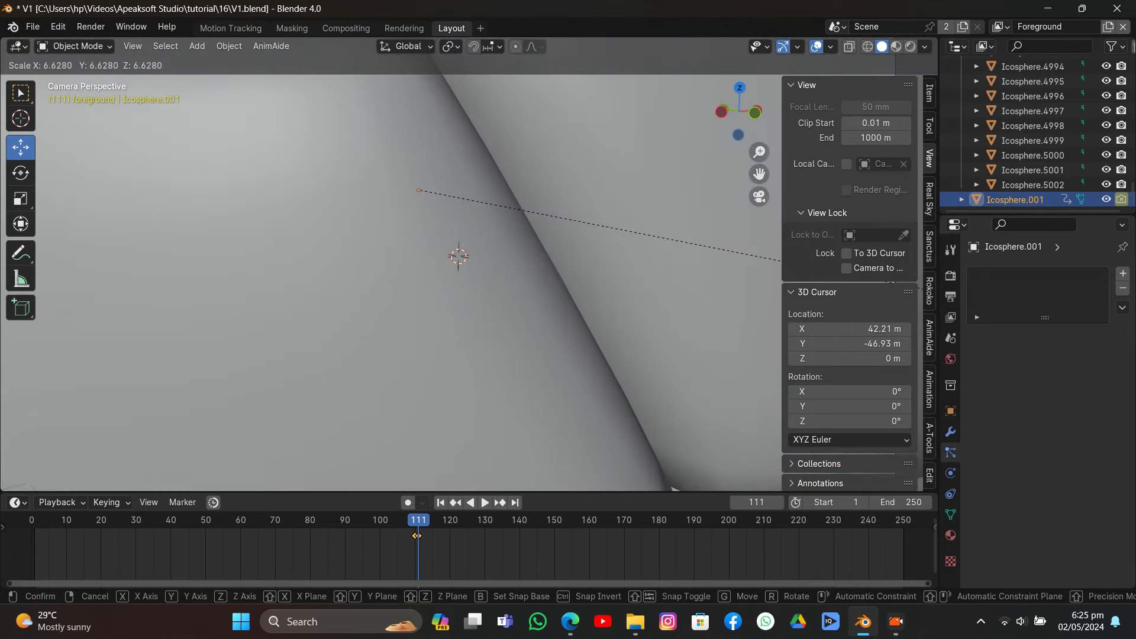
pyautogui.click(484, 477)
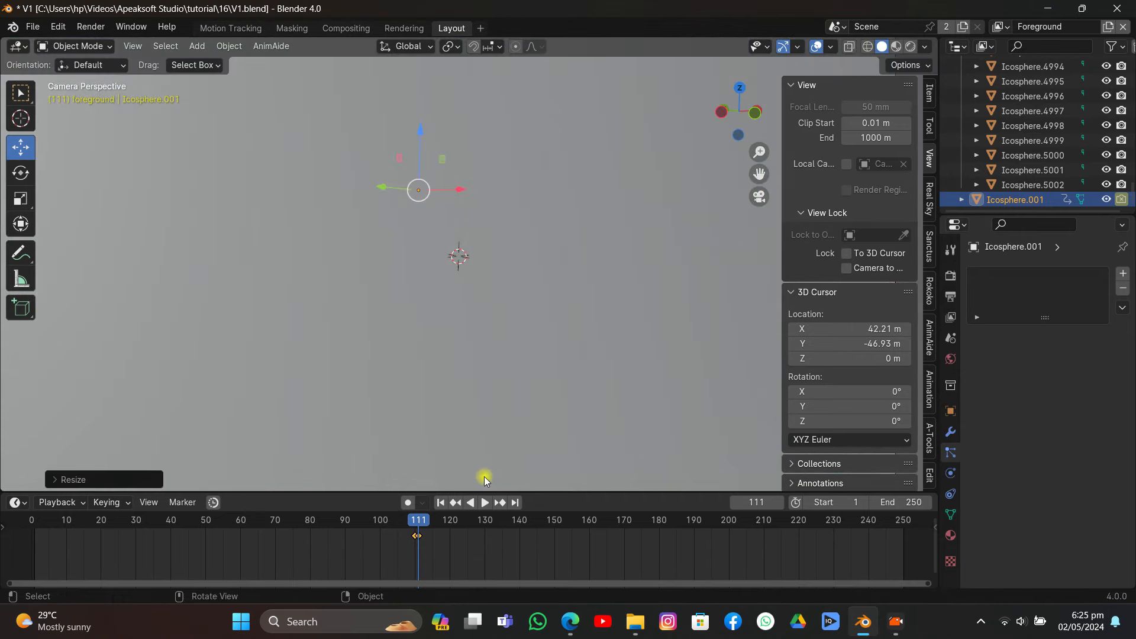
pyautogui.click(867, 46)
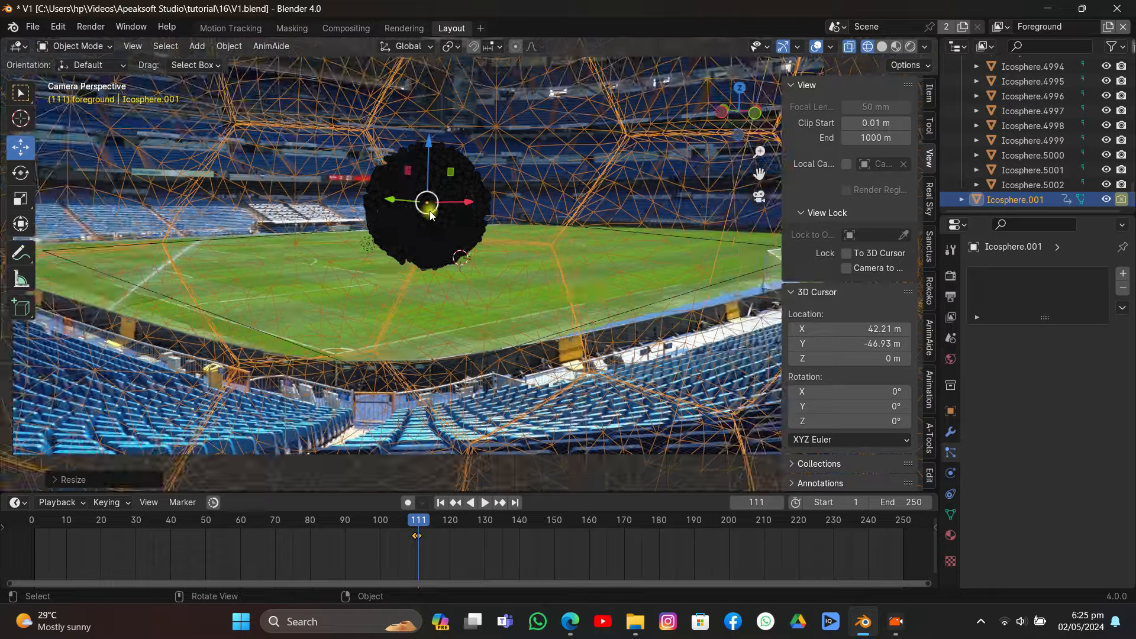
pyautogui.scroll(-3, 430, 215)
pyautogui.moveTo(481, 206)
pyautogui.mouseDown(button='middle')
pyautogui.moveTo(462, 217)
pyautogui.moveTo(836, 44)
pyautogui.mouseUp(button='middle')
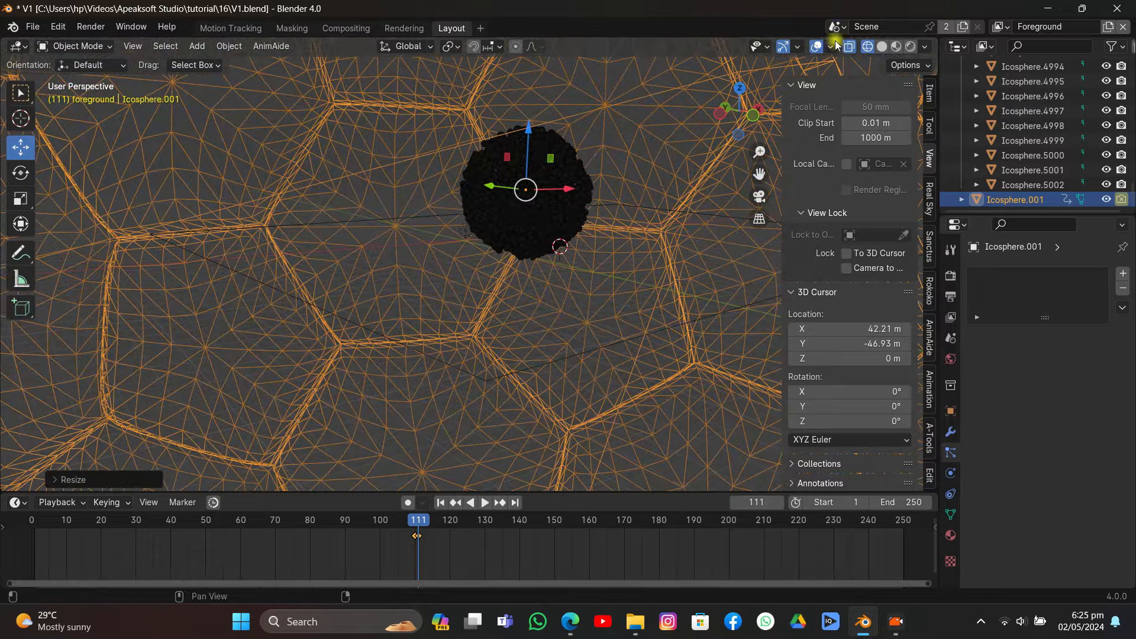
pyautogui.click(881, 46)
pyautogui.moveTo(558, 243)
pyautogui.mouseDown(button='middle')
pyautogui.moveTo(474, 147)
pyautogui.moveTo(387, 139)
pyautogui.moveTo(626, 185)
pyautogui.mouseUp(button='middle')
pyautogui.moveTo(758, 173); pyautogui.dragTo(716, 207)
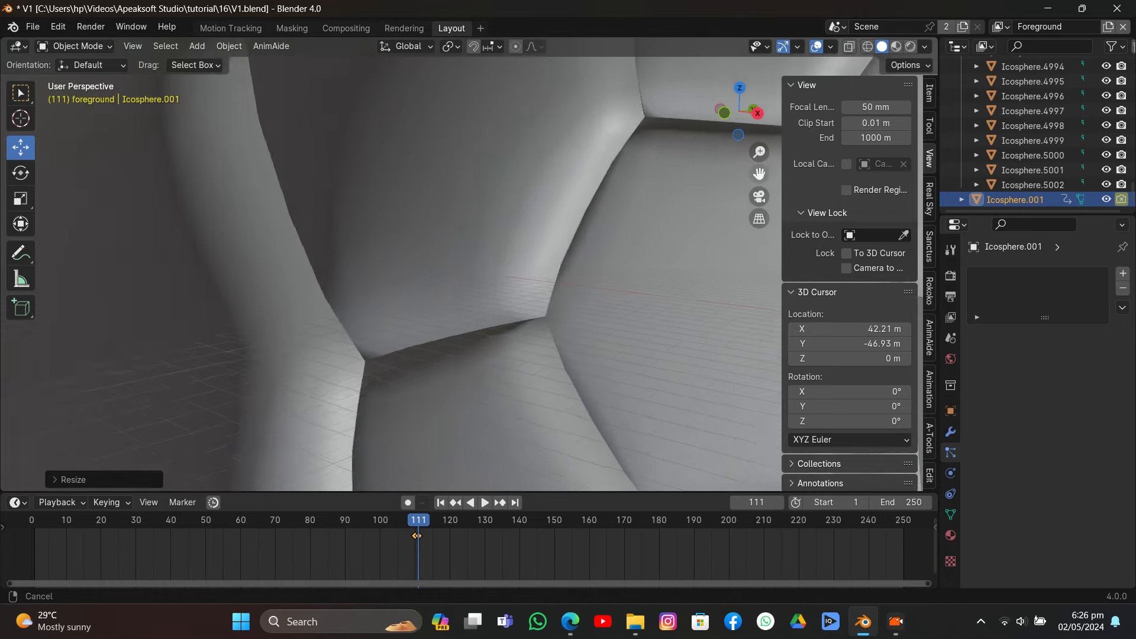
pyautogui.moveTo(715, 207); pyautogui.dragTo(591, 272, button='middle')
pyautogui.scroll(-11, 623, 273)
pyautogui.scroll(3, 591, 272)
pyautogui.scroll(-1, 590, 272)
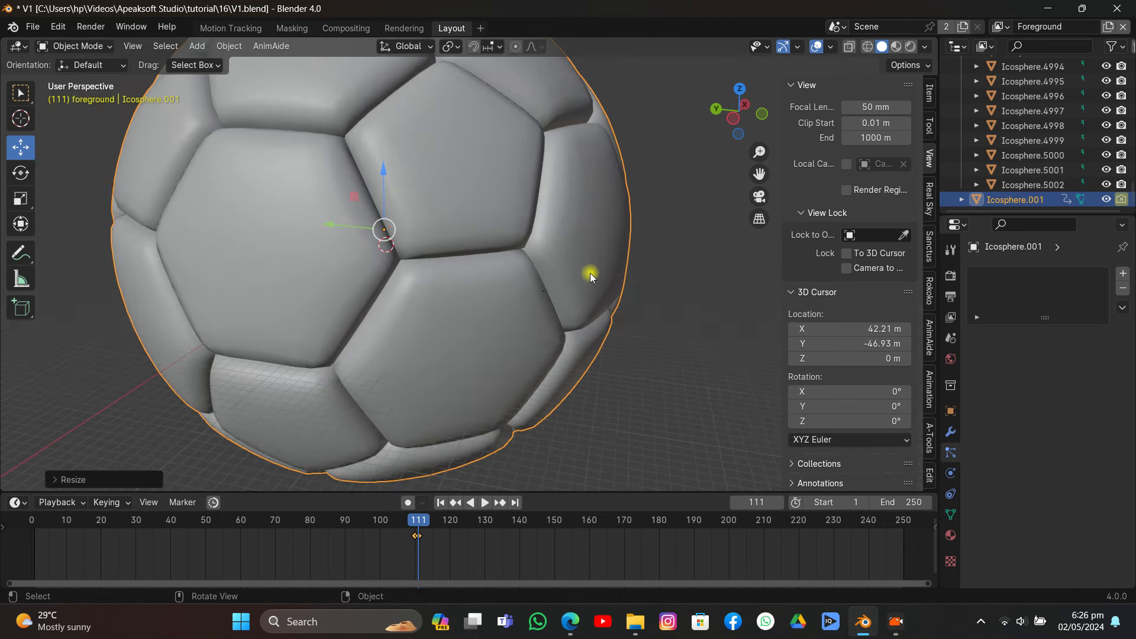
# Enlarge the football further and insert a Scale keyframe for it at frame 111
pyautogui.press('s')
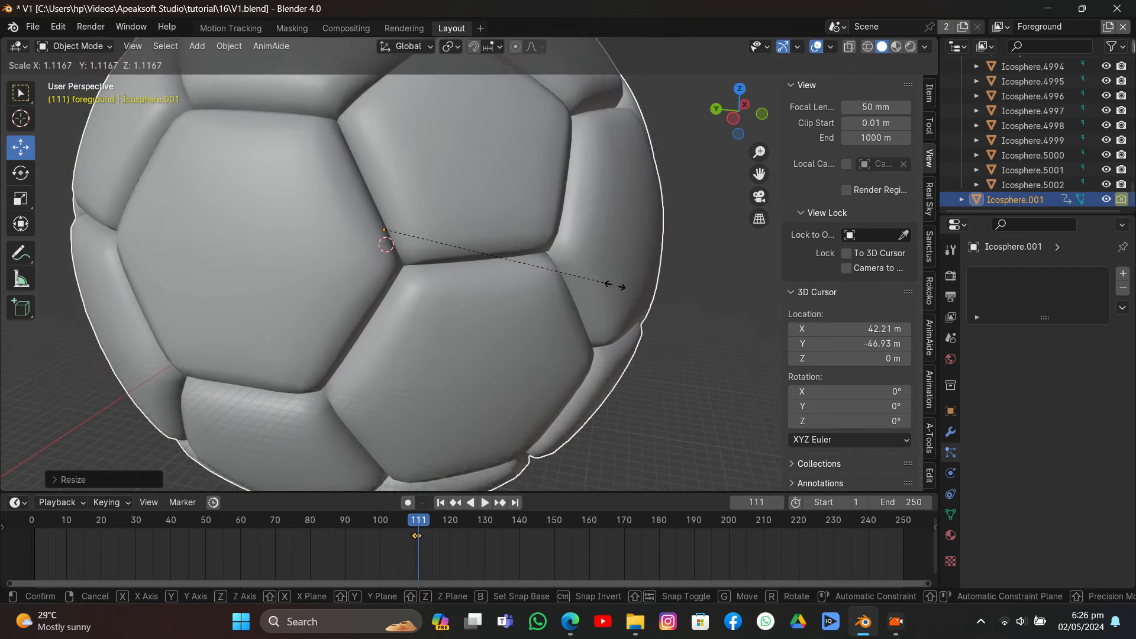
pyautogui.click(694, 303)
pyautogui.press('i')
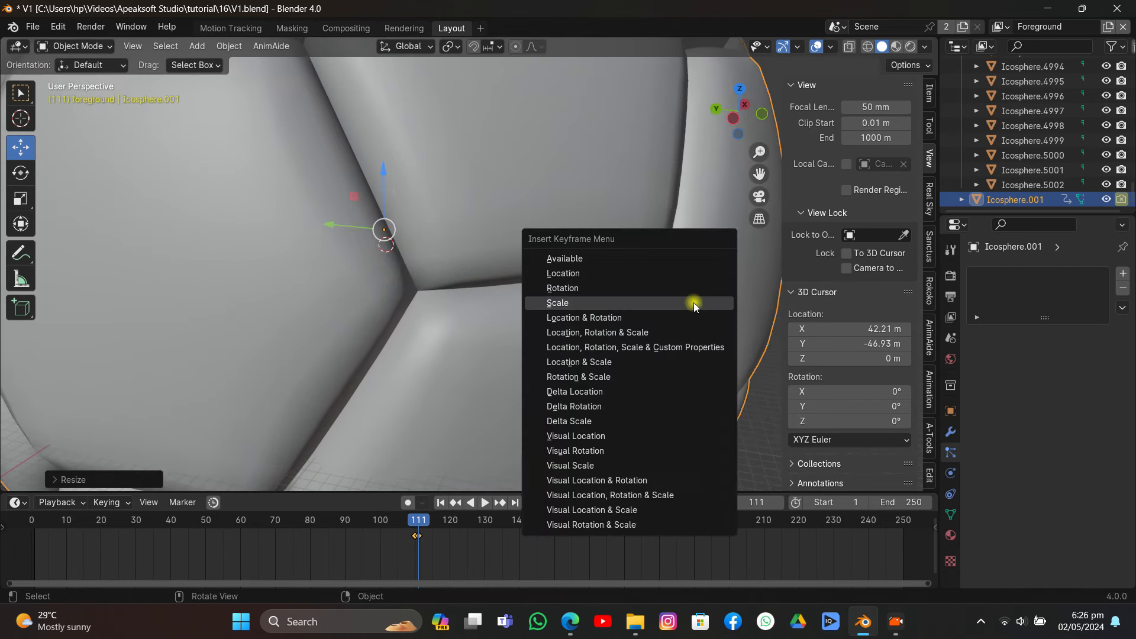
pyautogui.click(693, 303)
# Return to the camera view and compare the football's scale before and after the keyframes, ending on frame 102
pyautogui.click(751, 196)
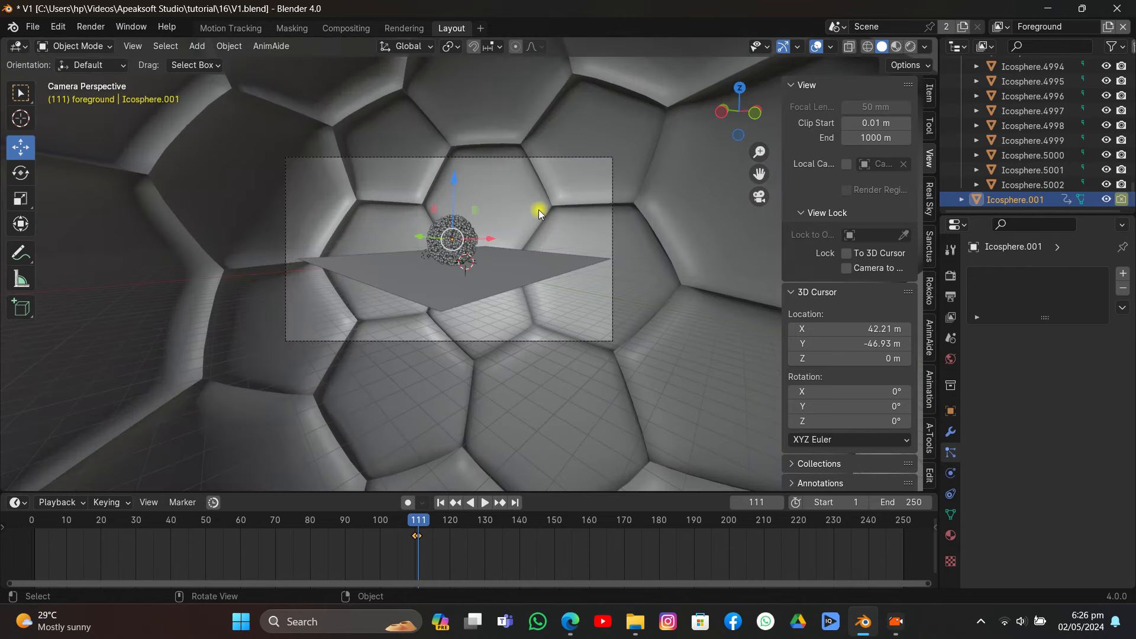
pyautogui.click(415, 521)
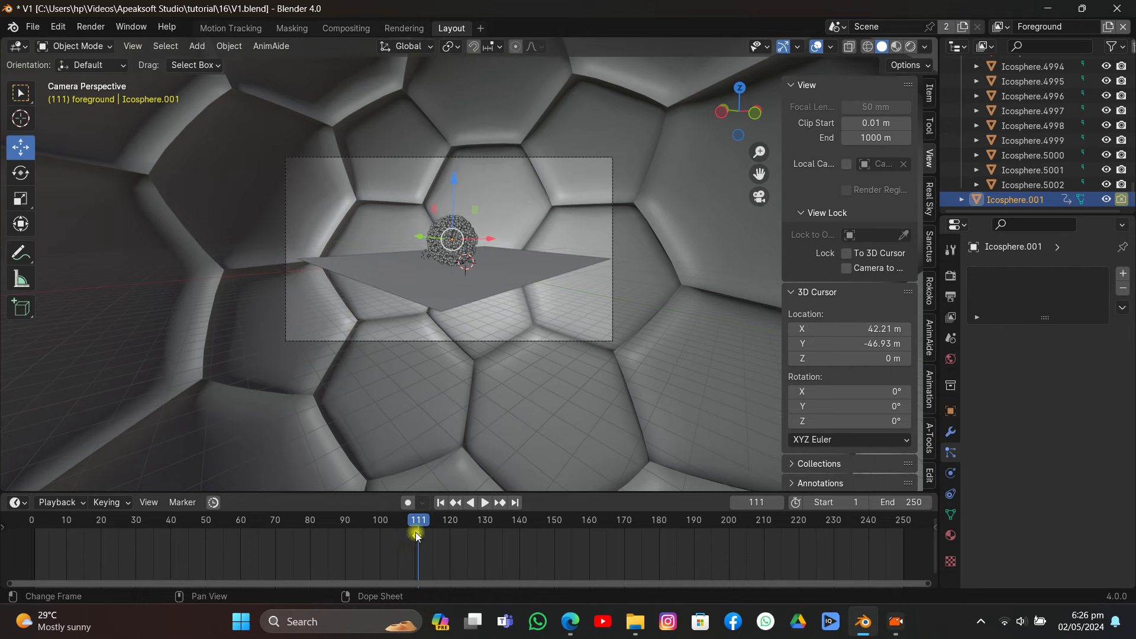
pyautogui.press('space')
pyautogui.moveTo(415, 521); pyautogui.dragTo(421, 518)
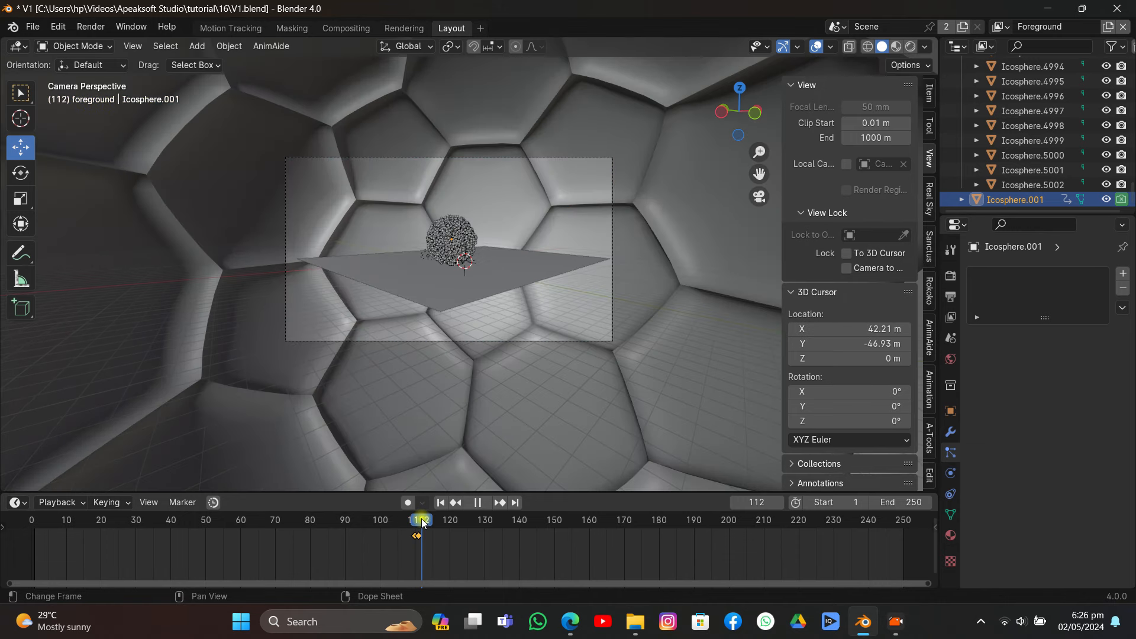
pyautogui.press('space')
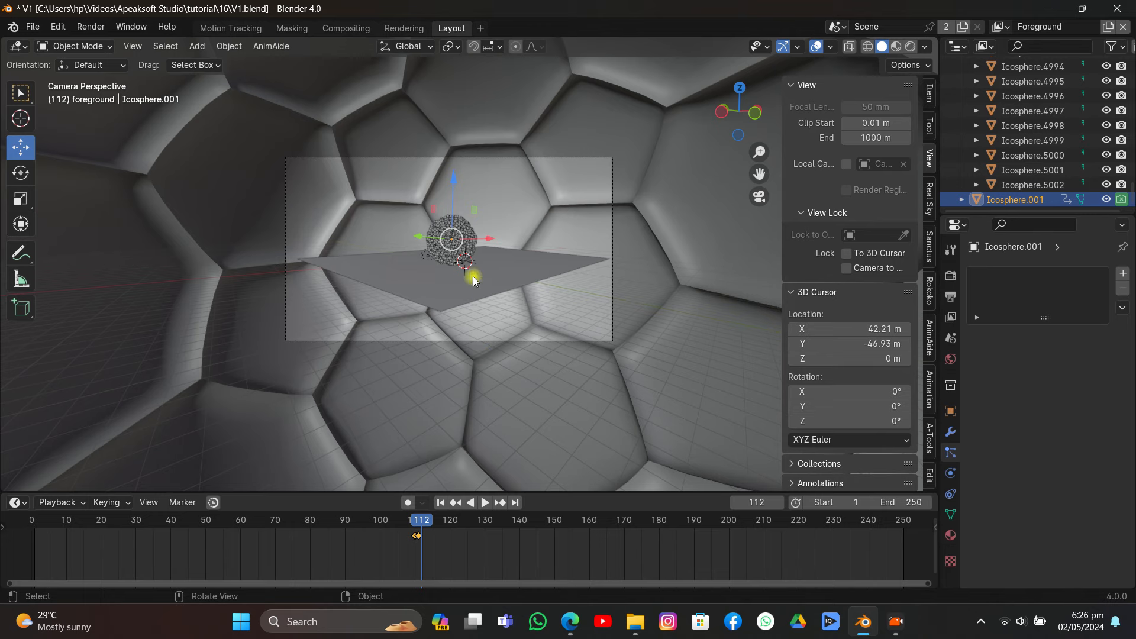
pyautogui.scroll(5, 472, 260)
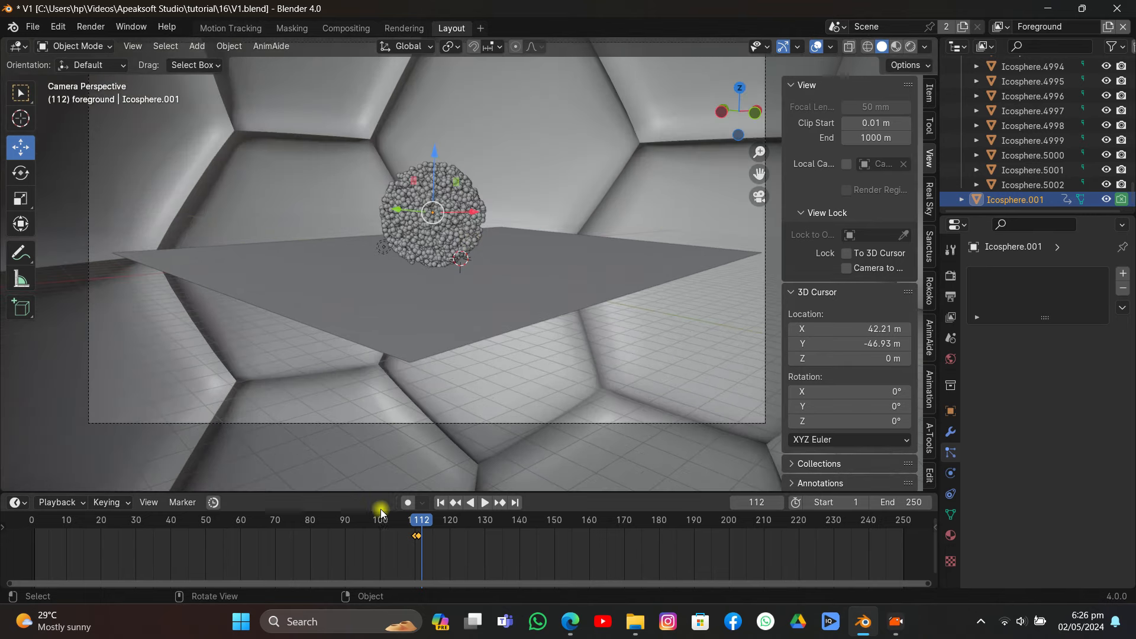
pyautogui.click(388, 520)
pyautogui.scroll(2, 468, 287)
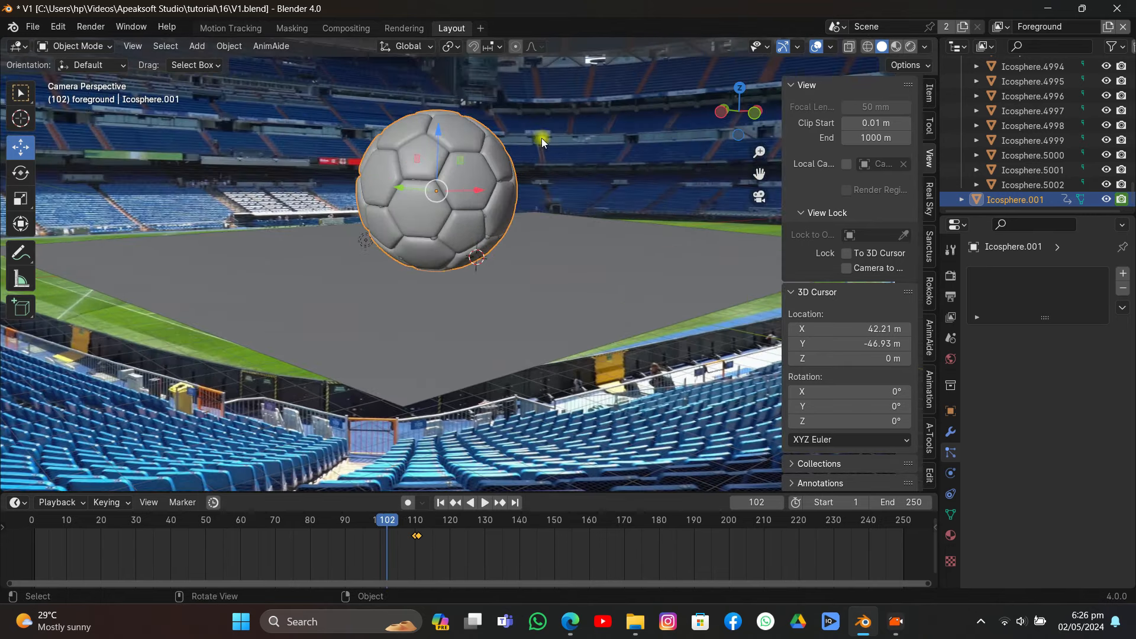
# Add a rigid body to the large football Icosphere.001 and set its type to Passive
pyautogui.click(950, 472)
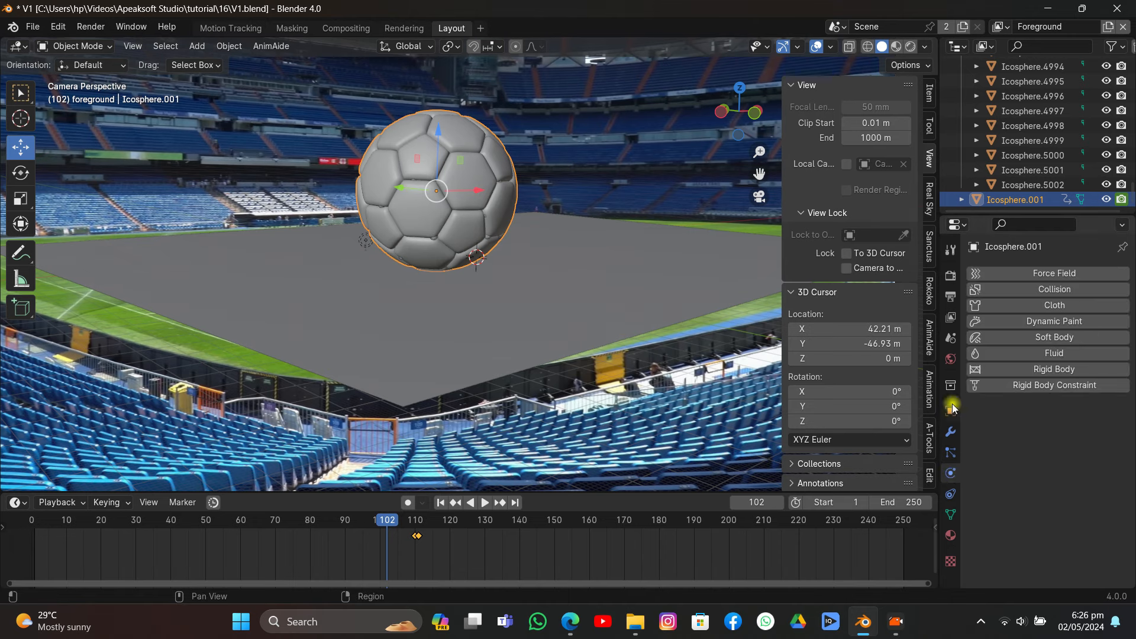
pyautogui.moveTo(940, 386); pyautogui.dragTo(870, 386)
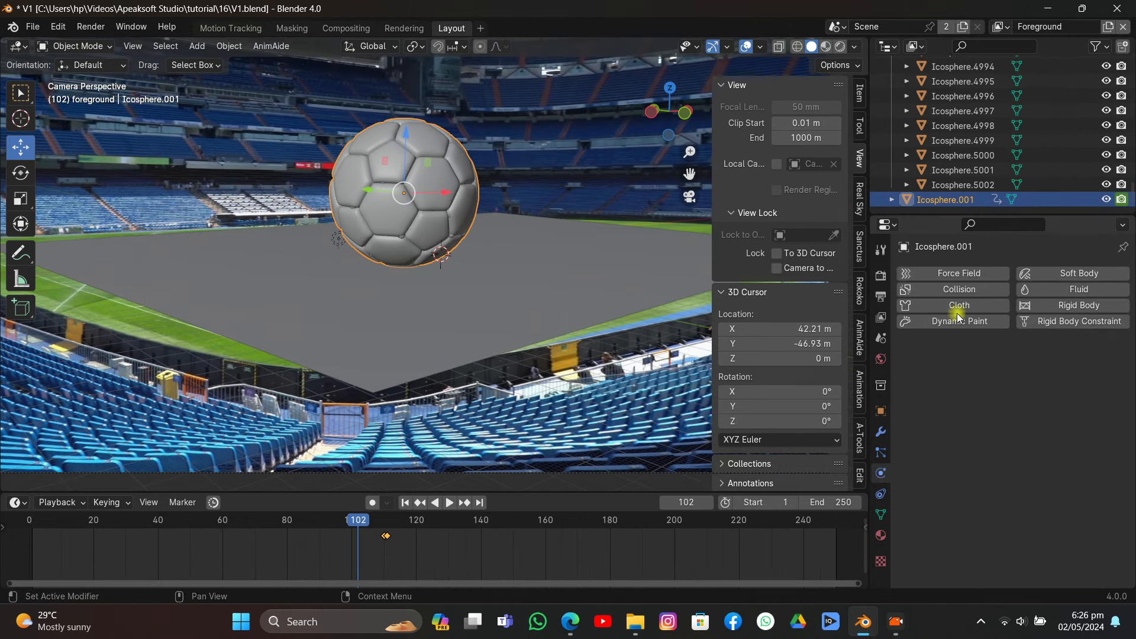
pyautogui.click(1051, 304)
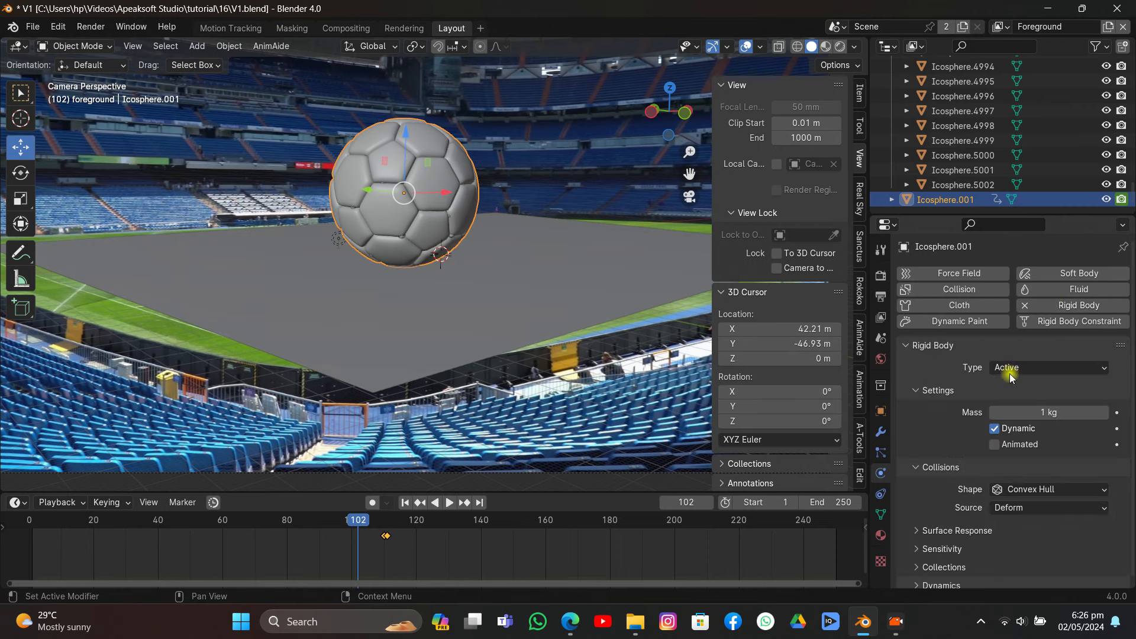
pyautogui.click(1027, 370)
pyautogui.press('Down')
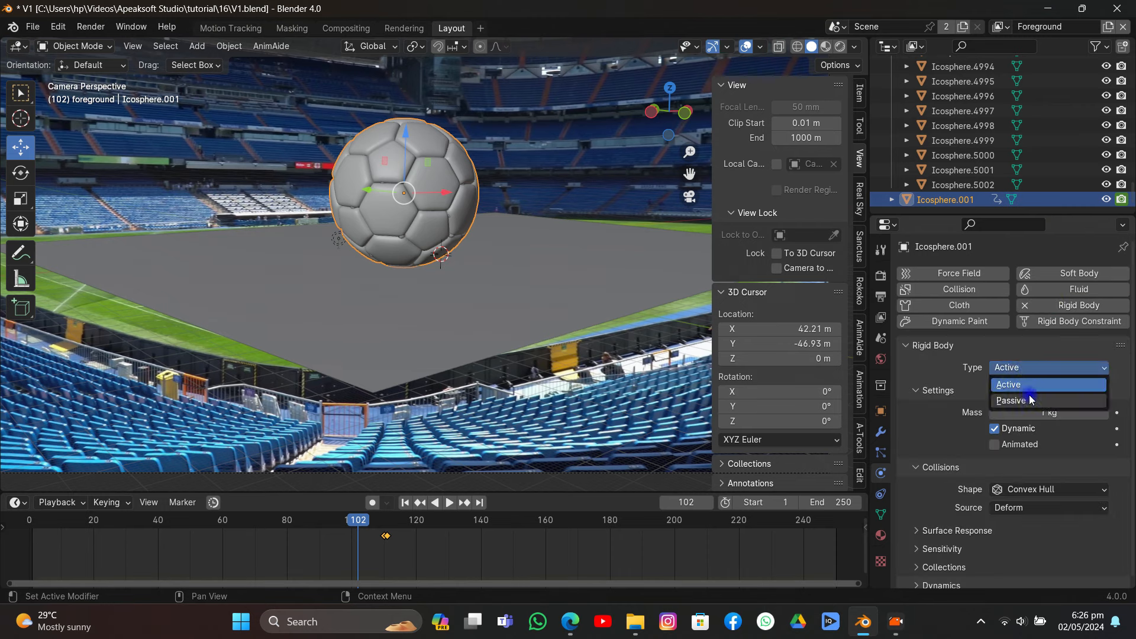
pyautogui.press('Return')
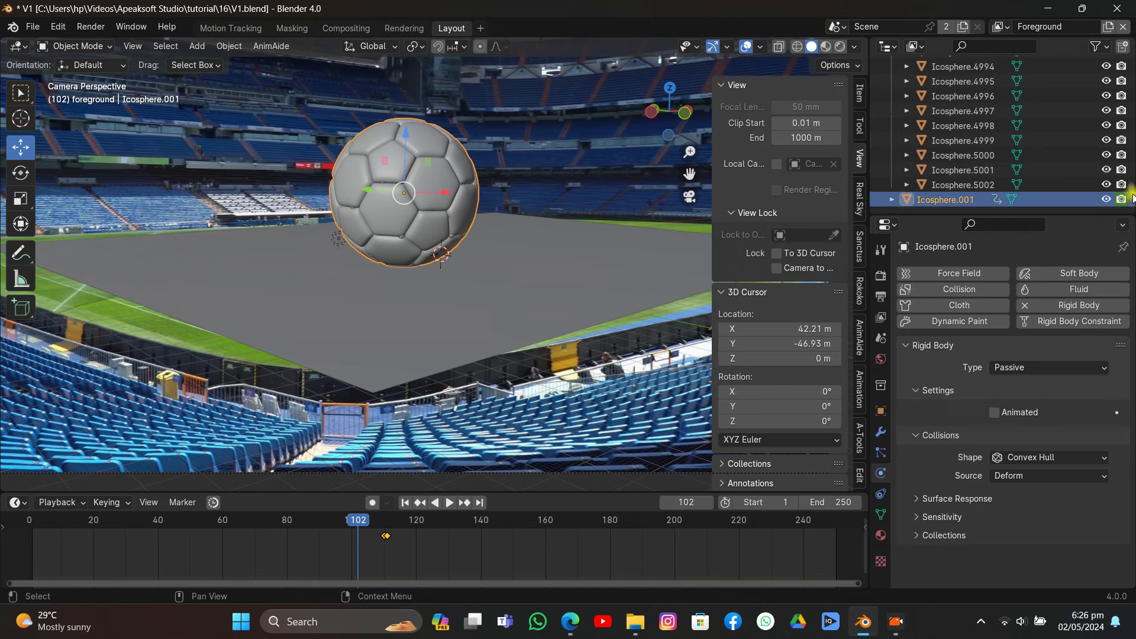
# Add a rigid body to the small football Icosphere.003 in the little balls collection, keeping its type Active
pyautogui.moveTo(1132, 197); pyautogui.dragTo(1132, 29)
pyautogui.click(977, 197)
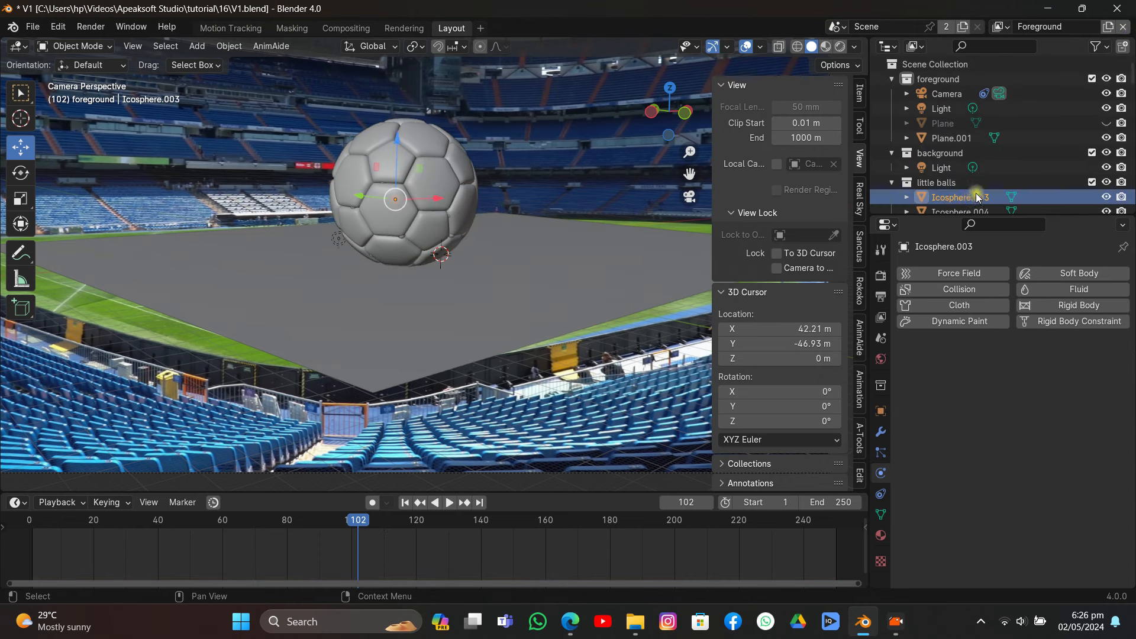
pyautogui.click(1032, 304)
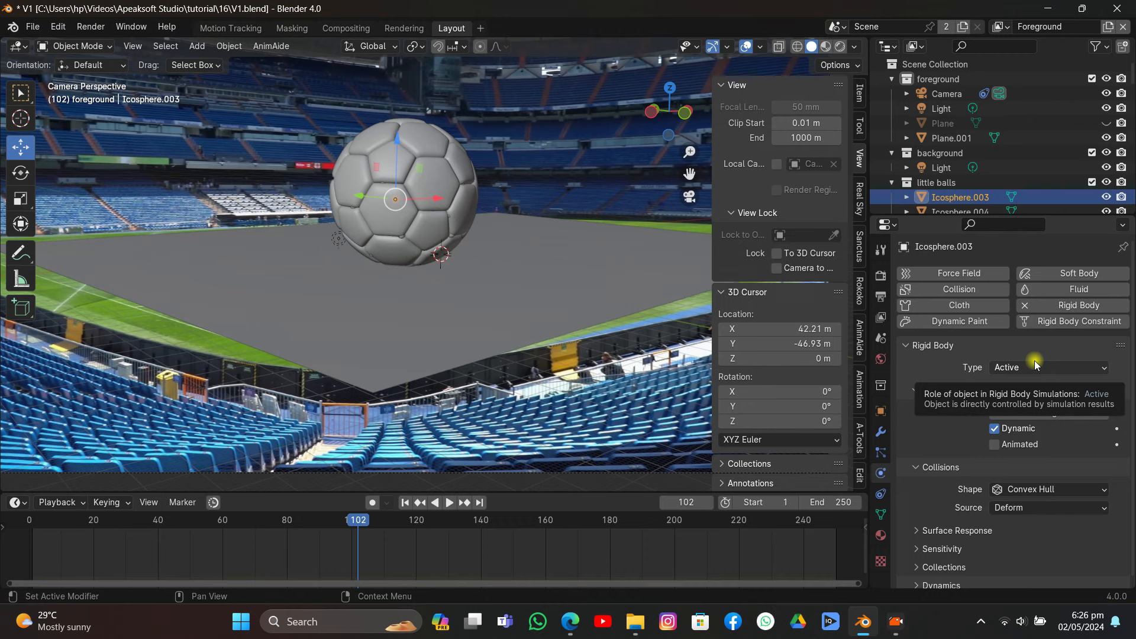
# Select all objects in the little balls collection and add Active rigid bodies to them
pyautogui.click(947, 184)
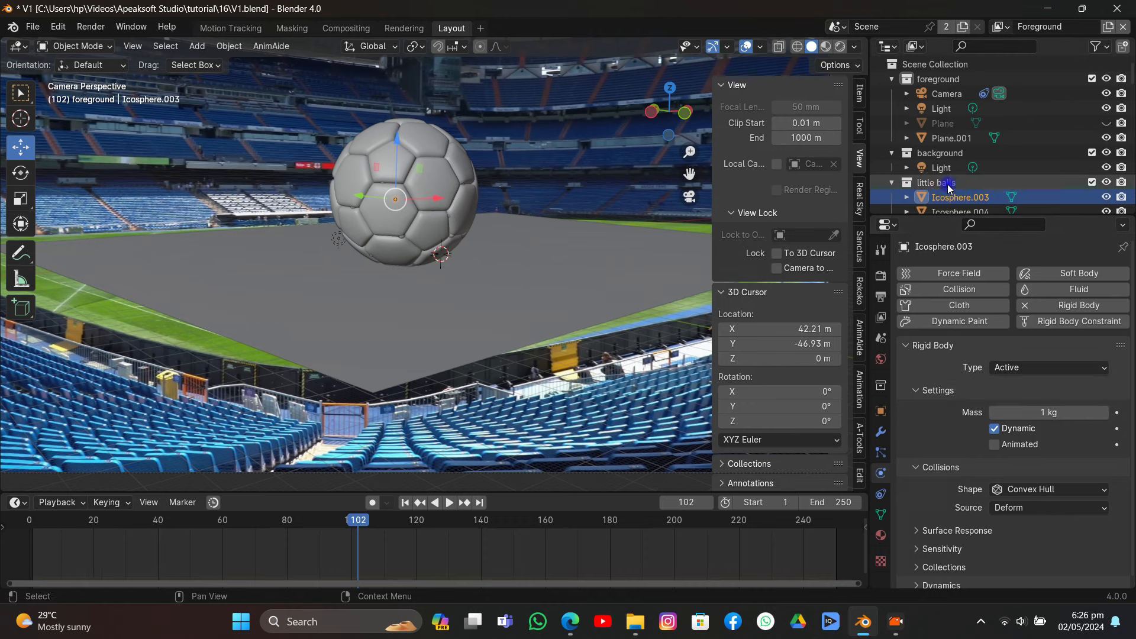
pyautogui.rightClick(947, 186)
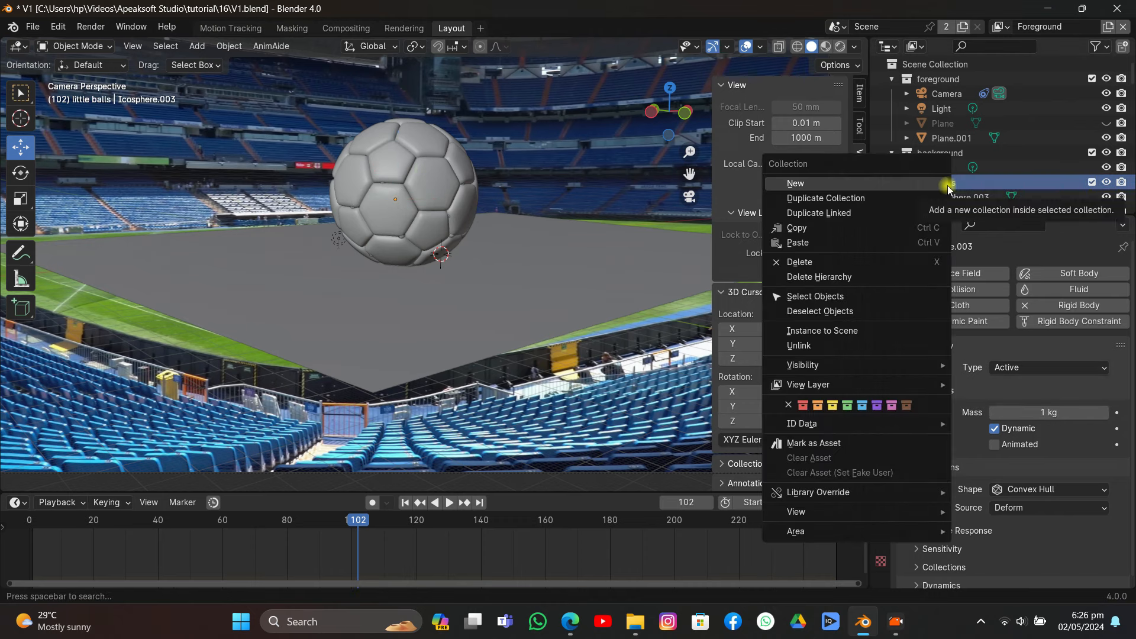
pyautogui.click(857, 297)
pyautogui.scroll(-3, 956, 172)
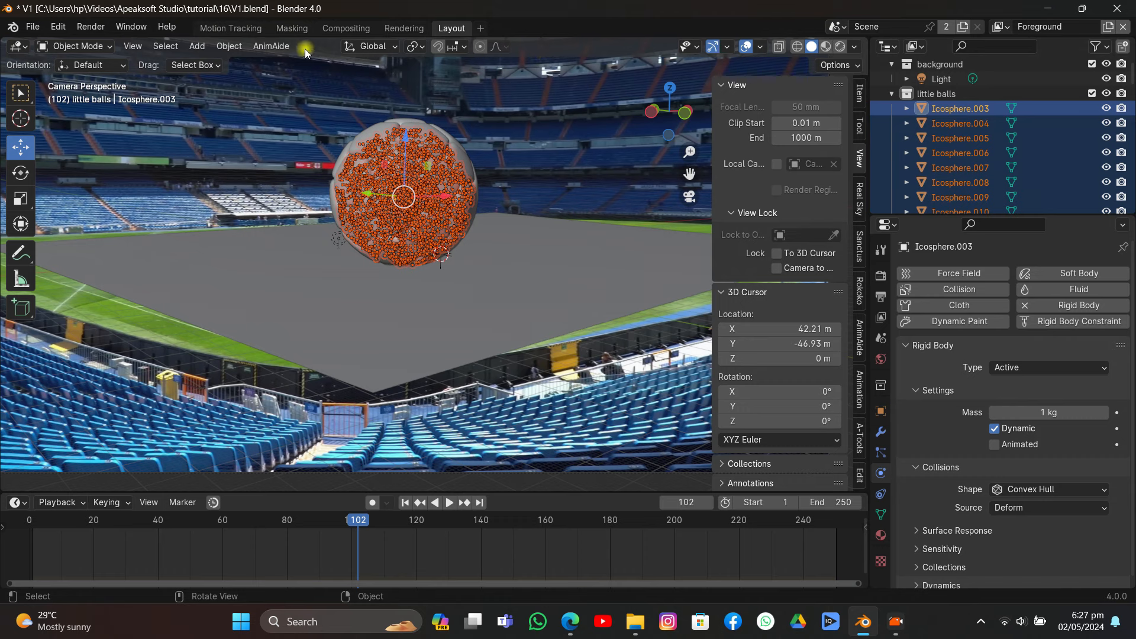
pyautogui.click(231, 46)
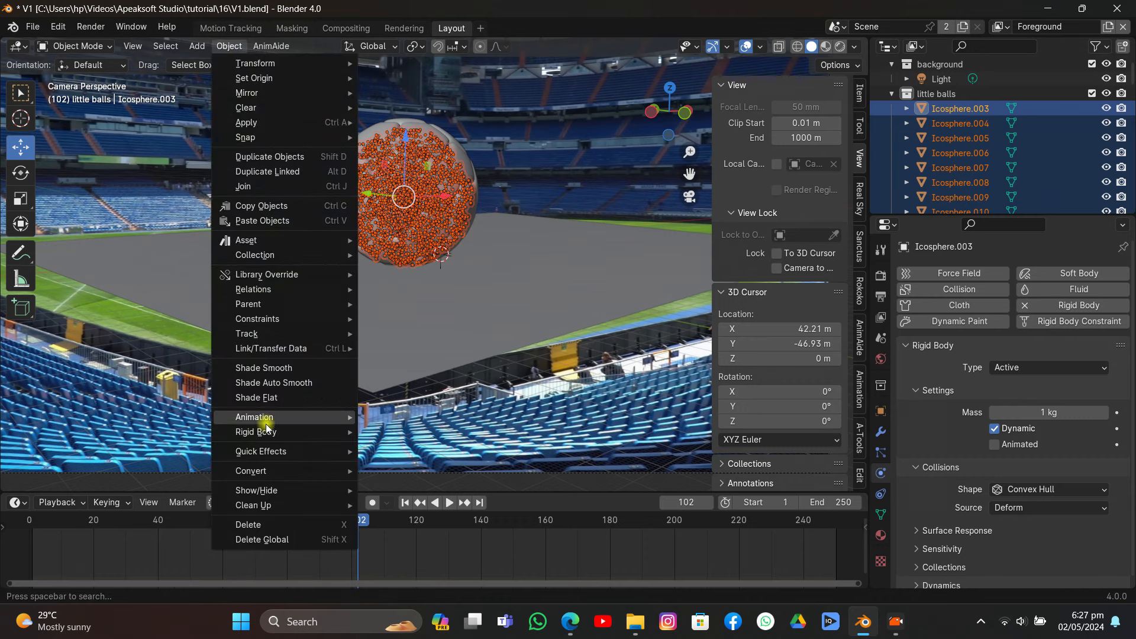
pyautogui.moveTo(266, 431)
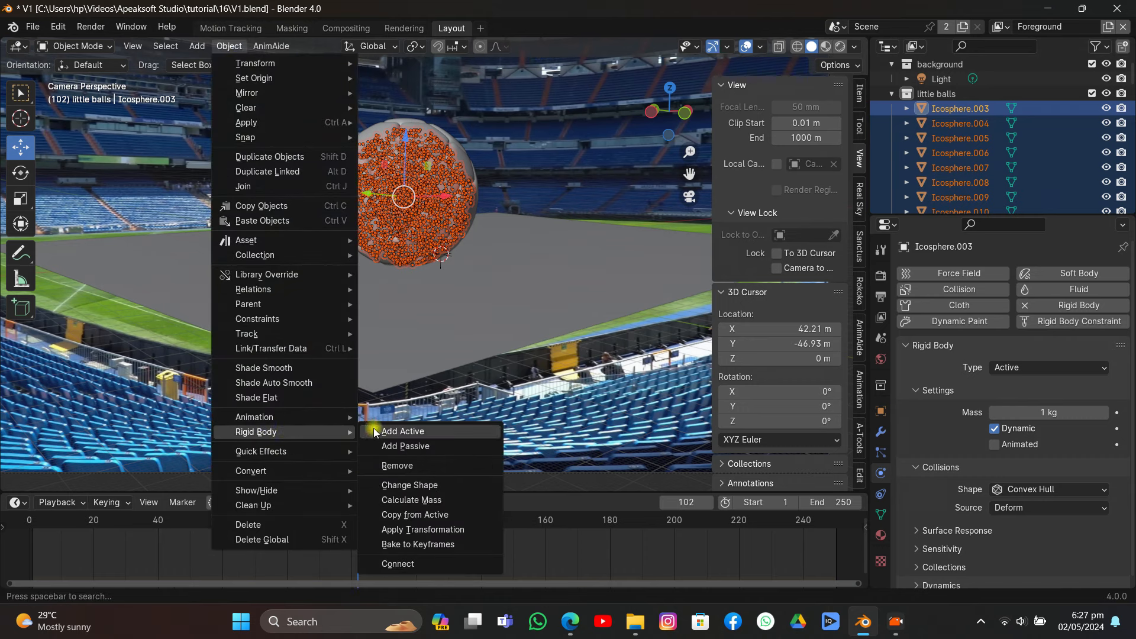
pyautogui.click(402, 431)
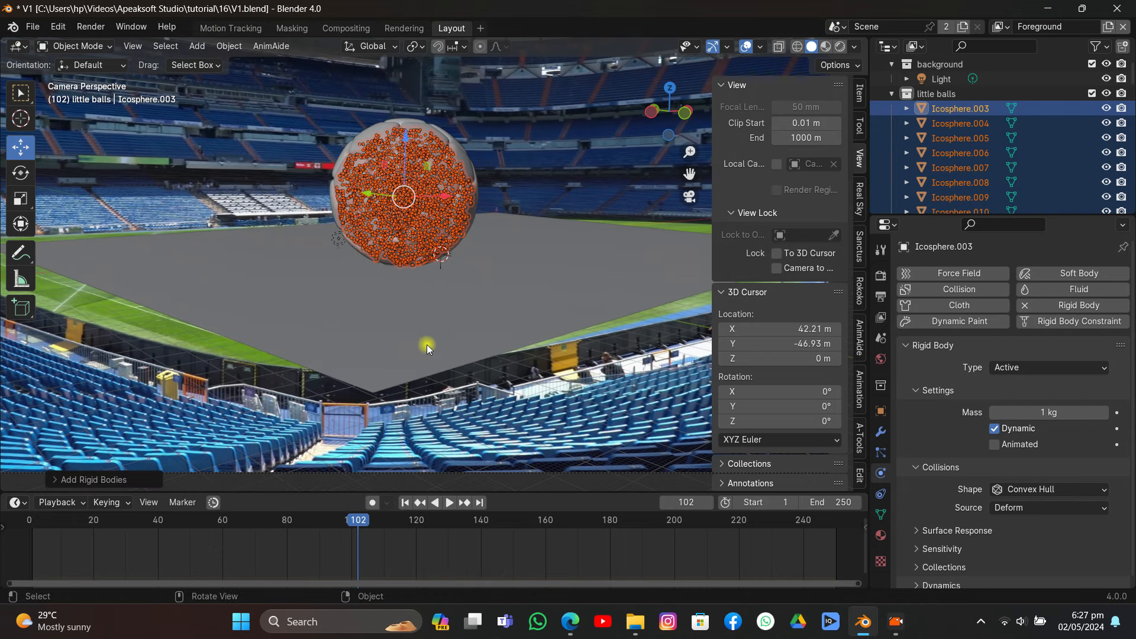
# At frame 1, add a rigid body to the pitch plane Plane.001 with type Passive, and save the file
pyautogui.click(405, 502)
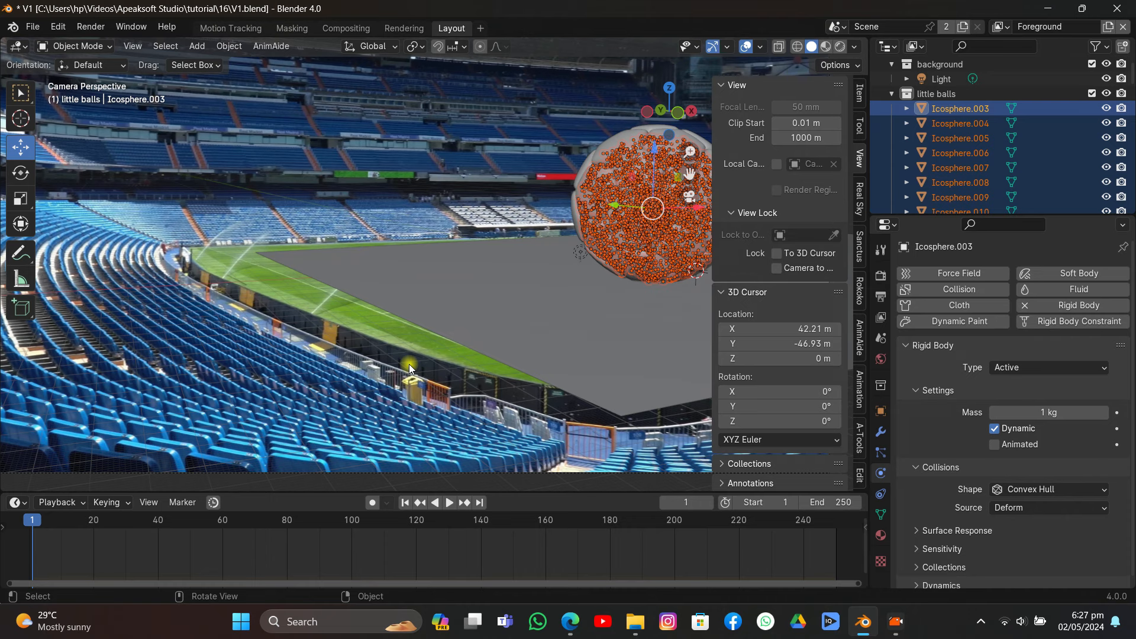
pyautogui.click(484, 320)
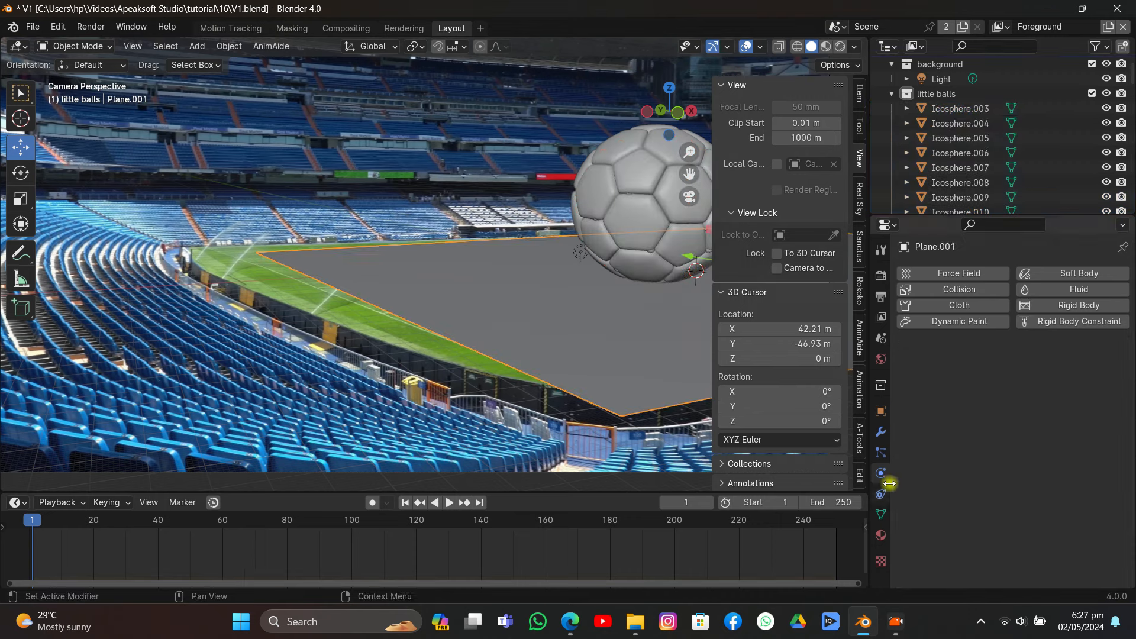
pyautogui.click(1077, 305)
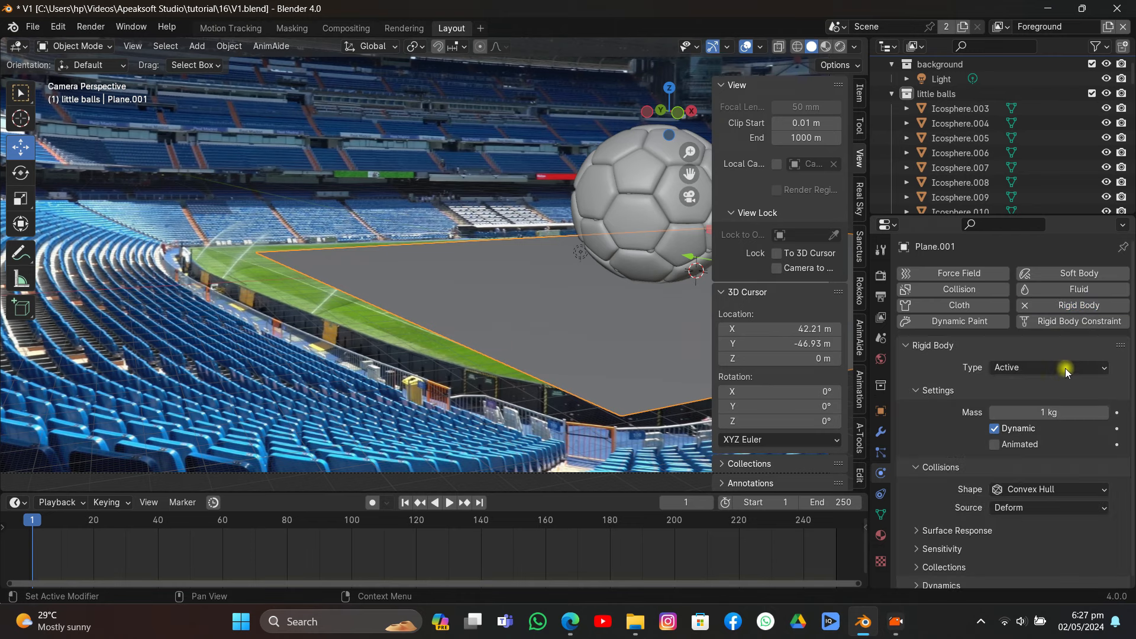
pyautogui.click(1047, 367)
pyautogui.click(1040, 401)
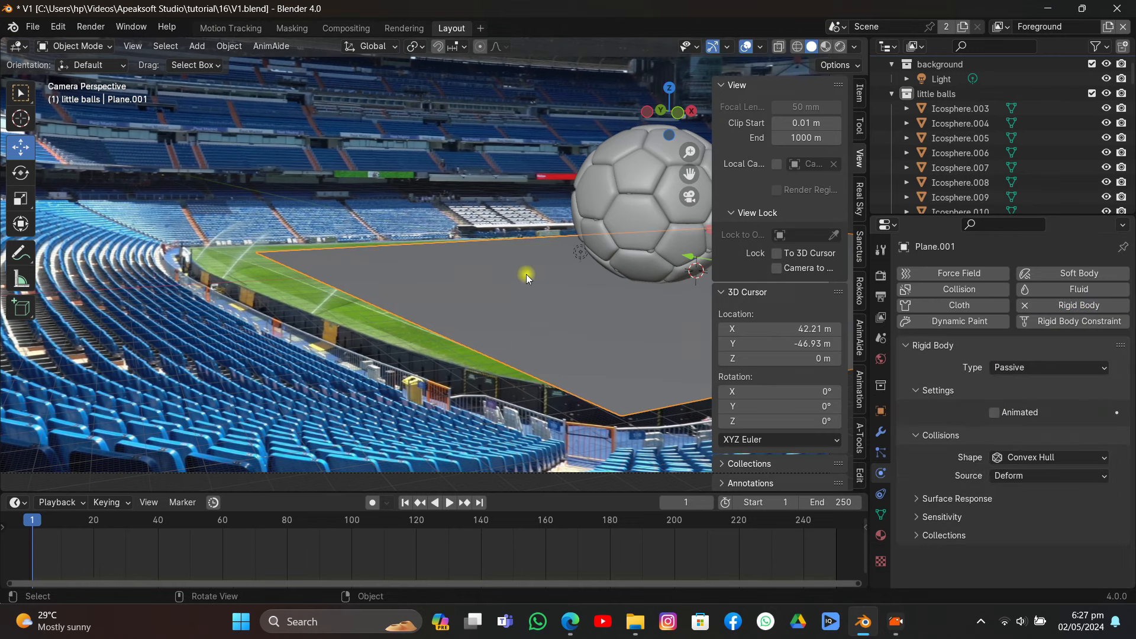
pyautogui.hotkey('ctrl', 's')
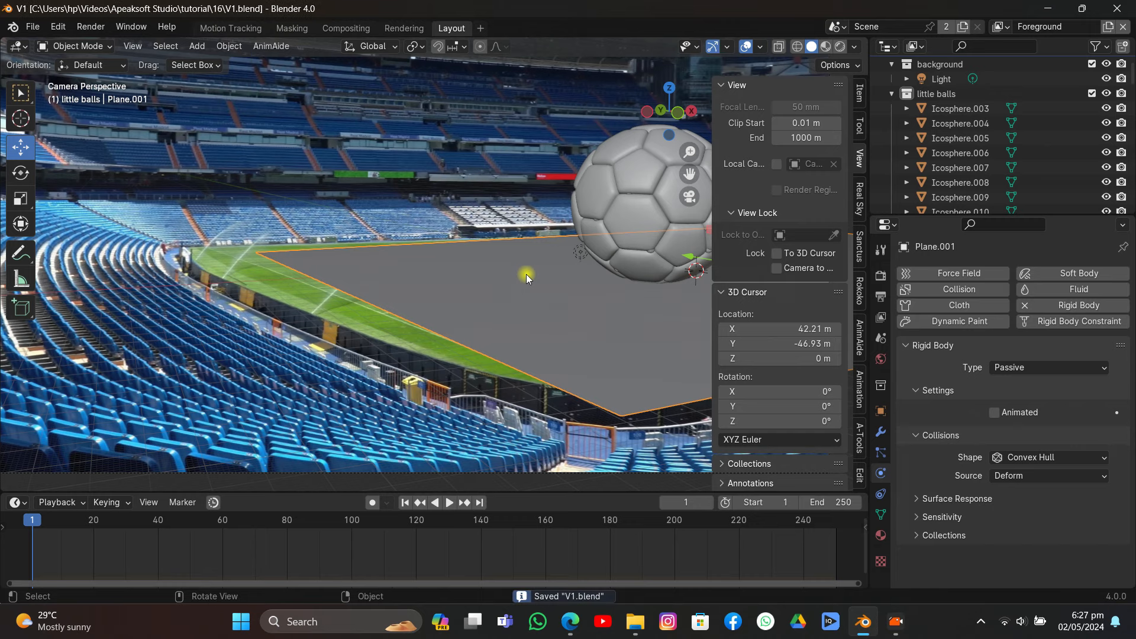
# Try to bake all dynamics from the scene's Rigid Body World cache
pyautogui.scroll(-4, 532, 229)
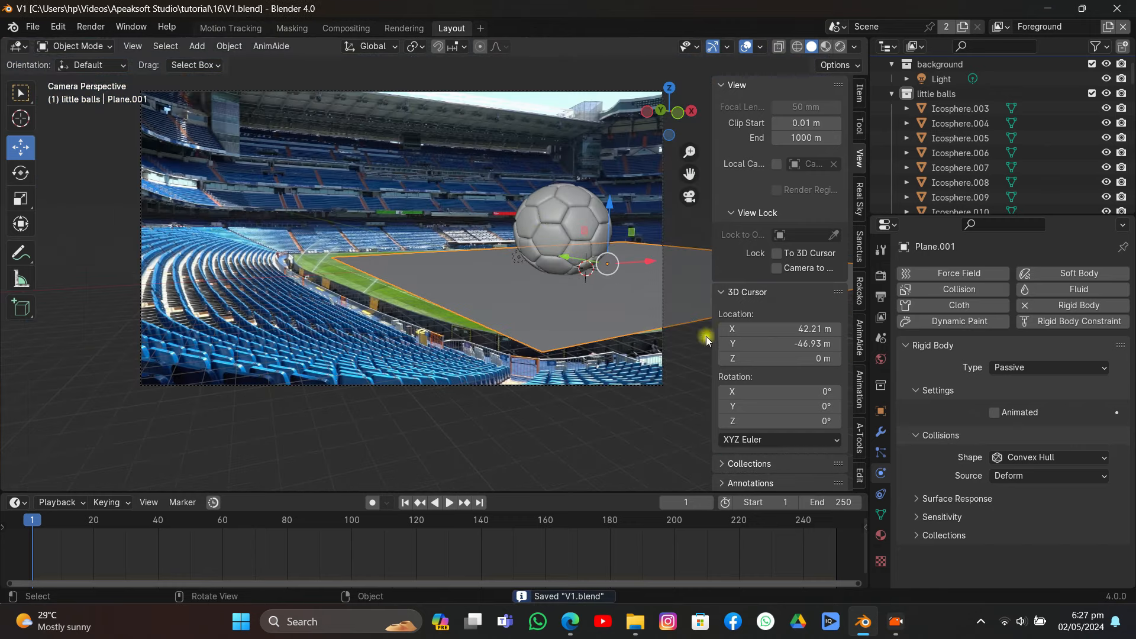
pyautogui.click(879, 339)
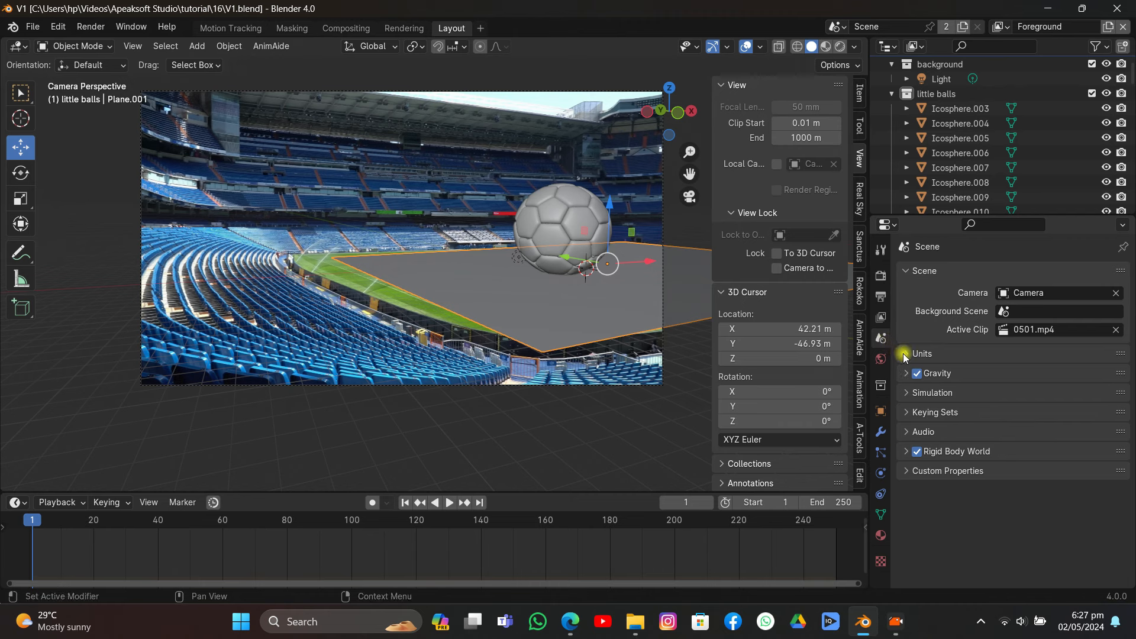
pyautogui.click(905, 451)
pyautogui.scroll(-3, 1083, 465)
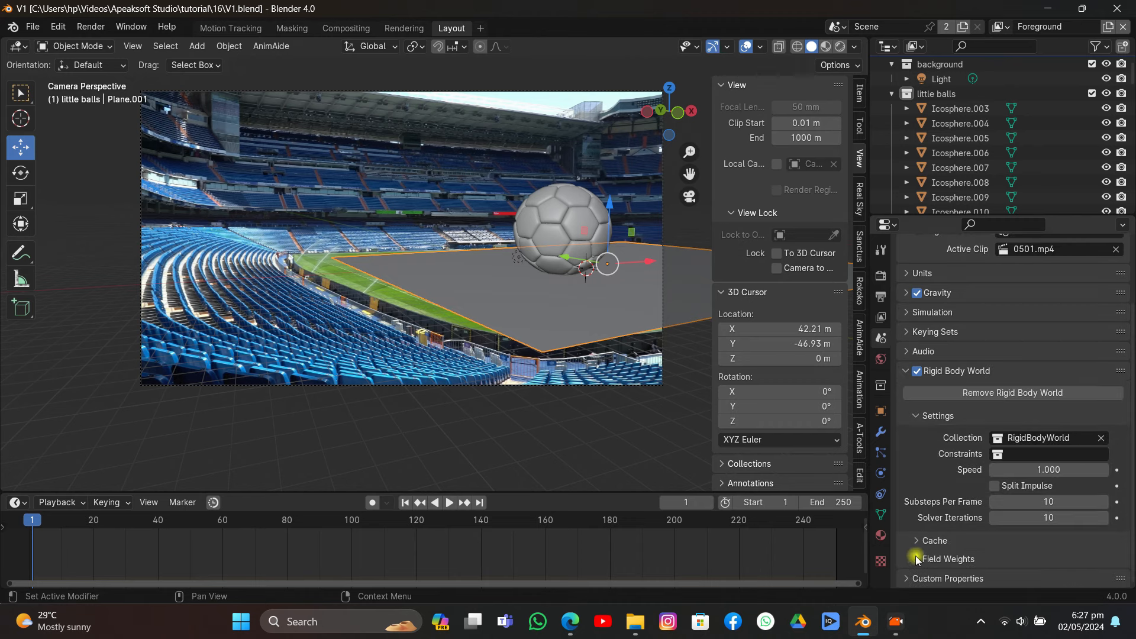
pyautogui.click(925, 540)
pyautogui.scroll(-4, 978, 423)
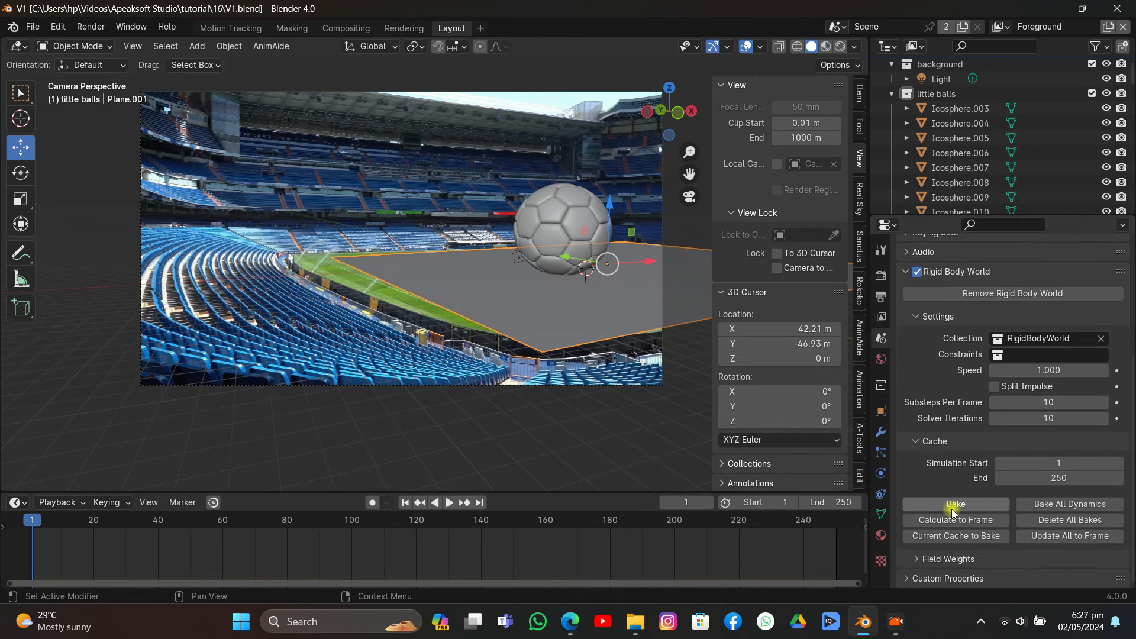
pyautogui.click(1027, 504)
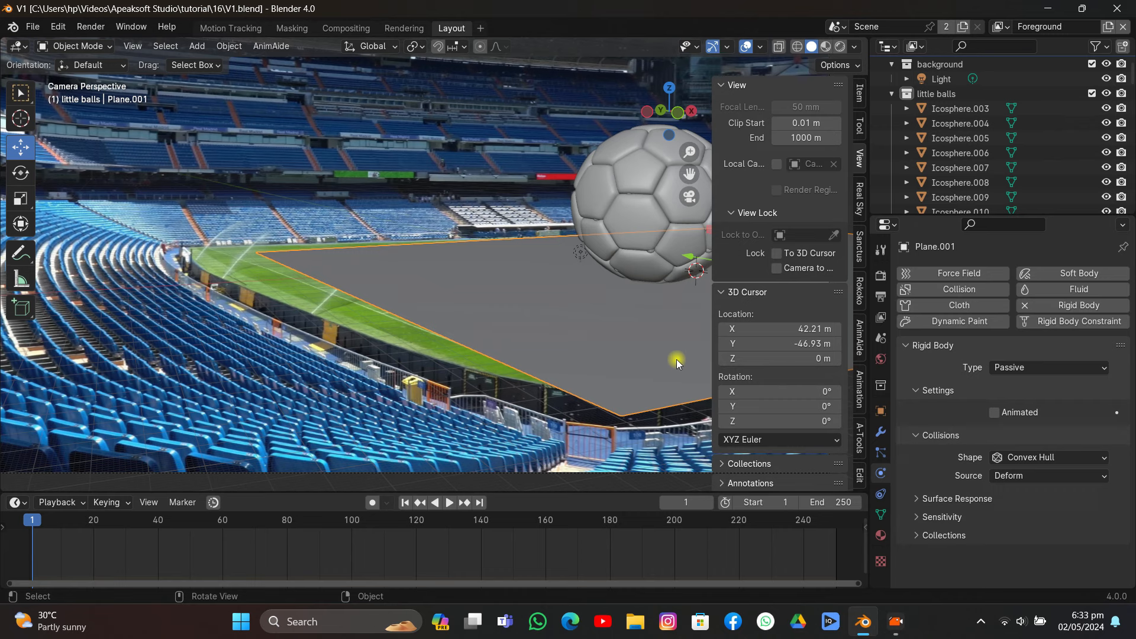
# Delete the small footballs from Icosphere.1025 through Icosphere.5002 in the little balls collection
pyautogui.click(947, 138)
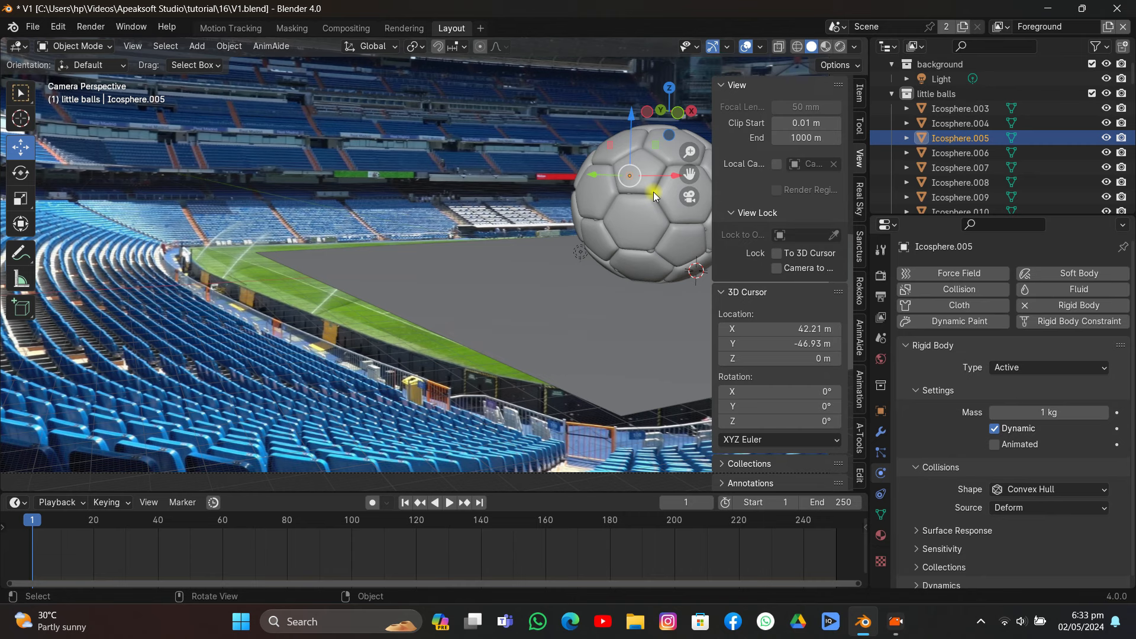
pyautogui.scroll(-15, 1098, 136)
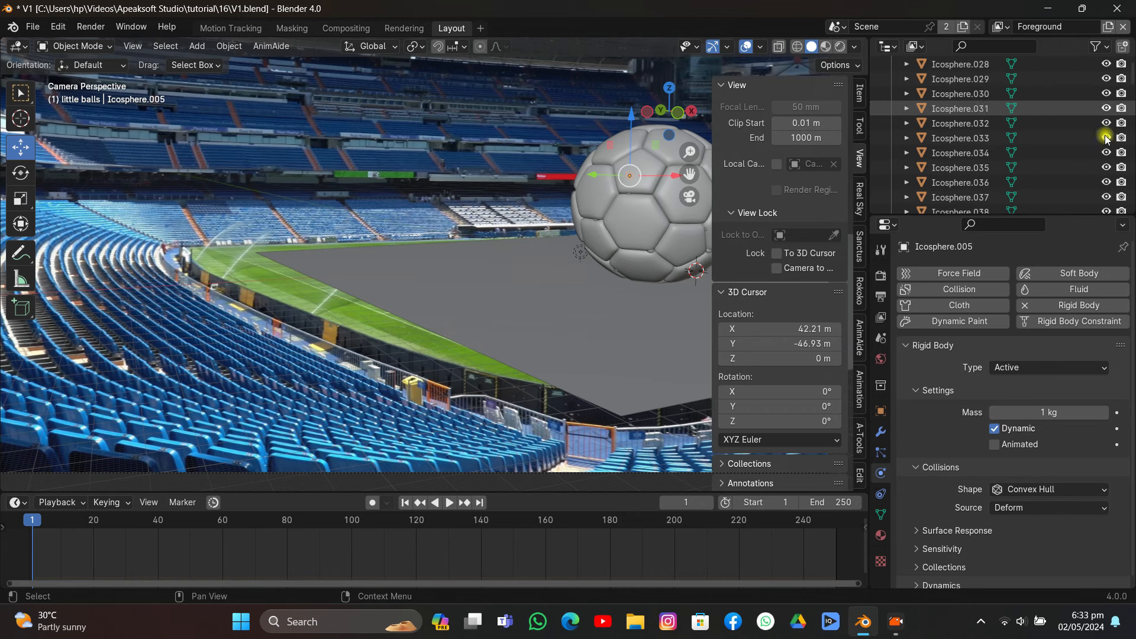
pyautogui.scroll(-20, 1105, 135)
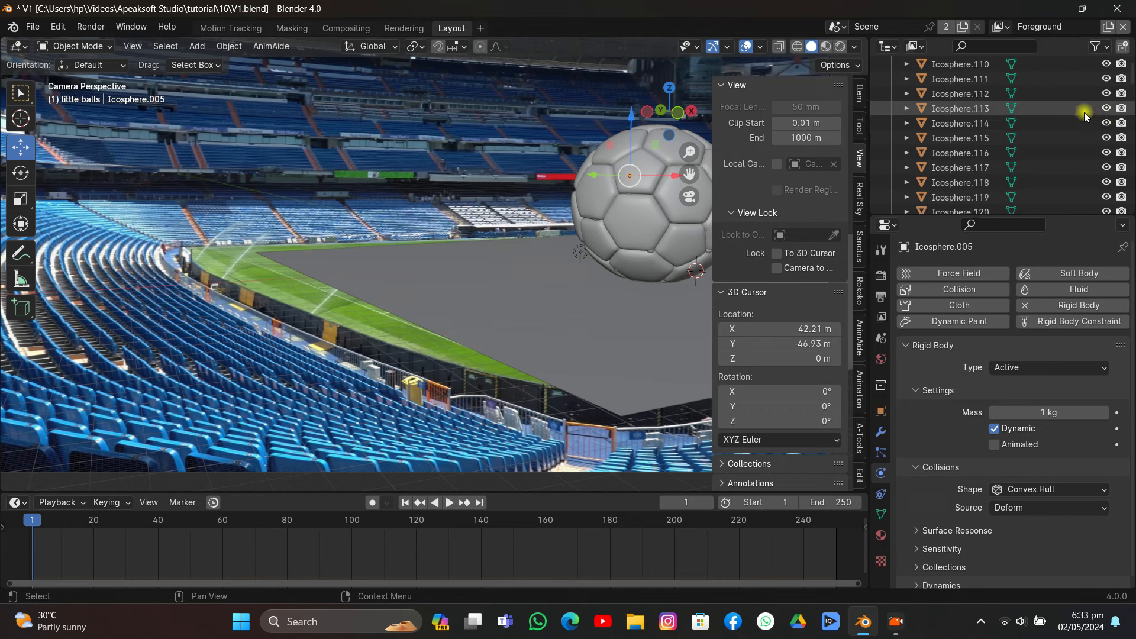
pyautogui.moveTo(1130, 110); pyautogui.dragTo(1072, 109)
pyautogui.click(970, 84)
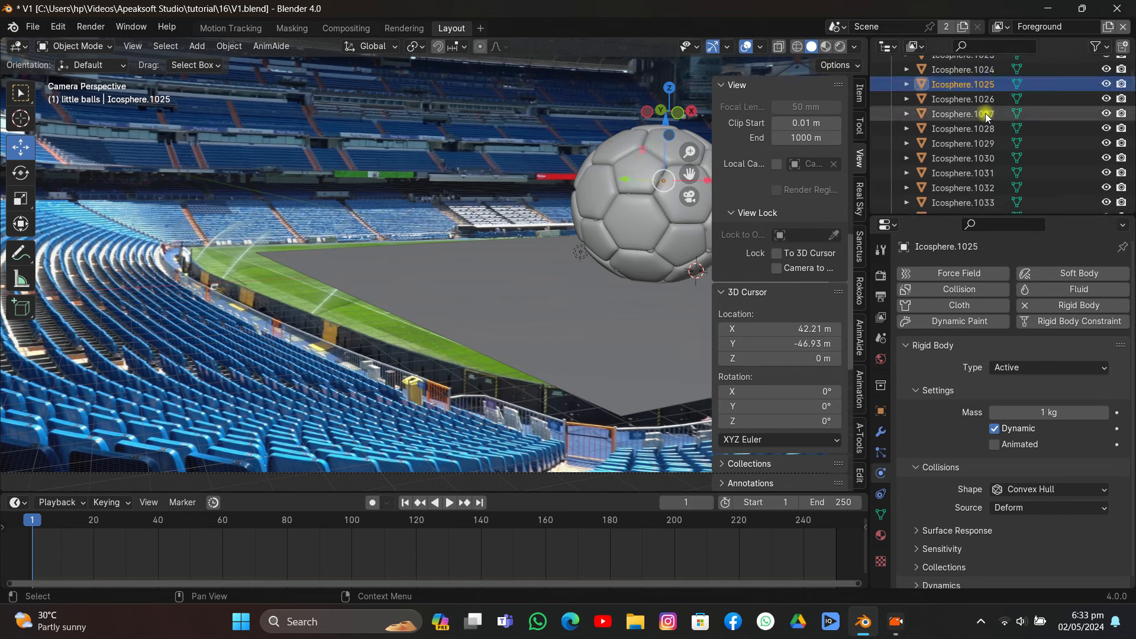
pyautogui.moveTo(1129, 93); pyautogui.dragTo(1127, 211)
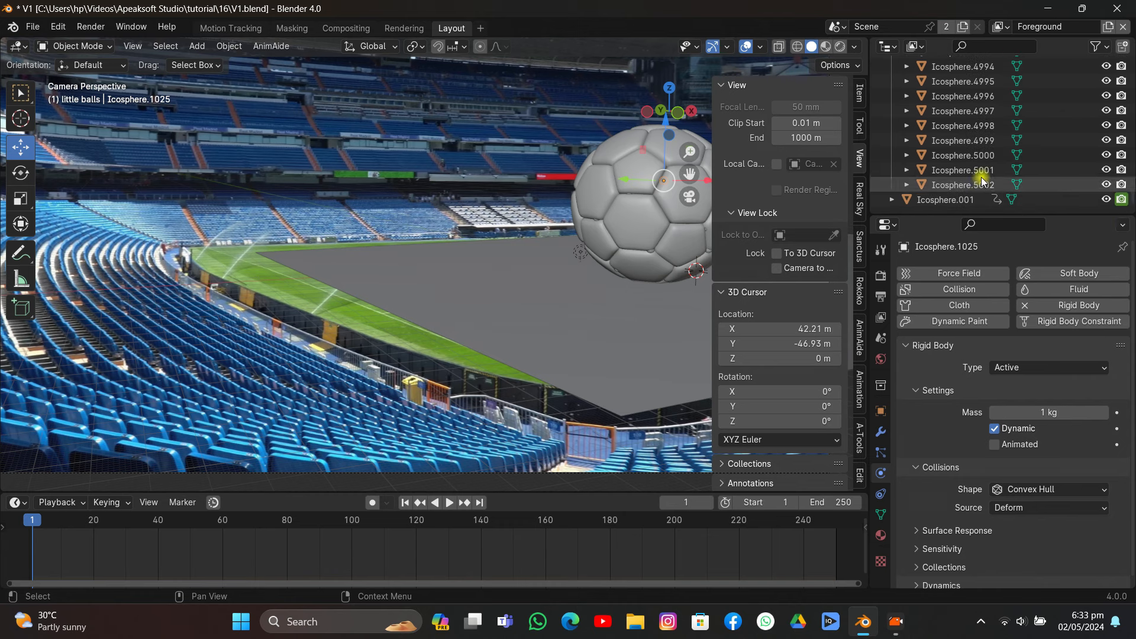
pyautogui.press('b')
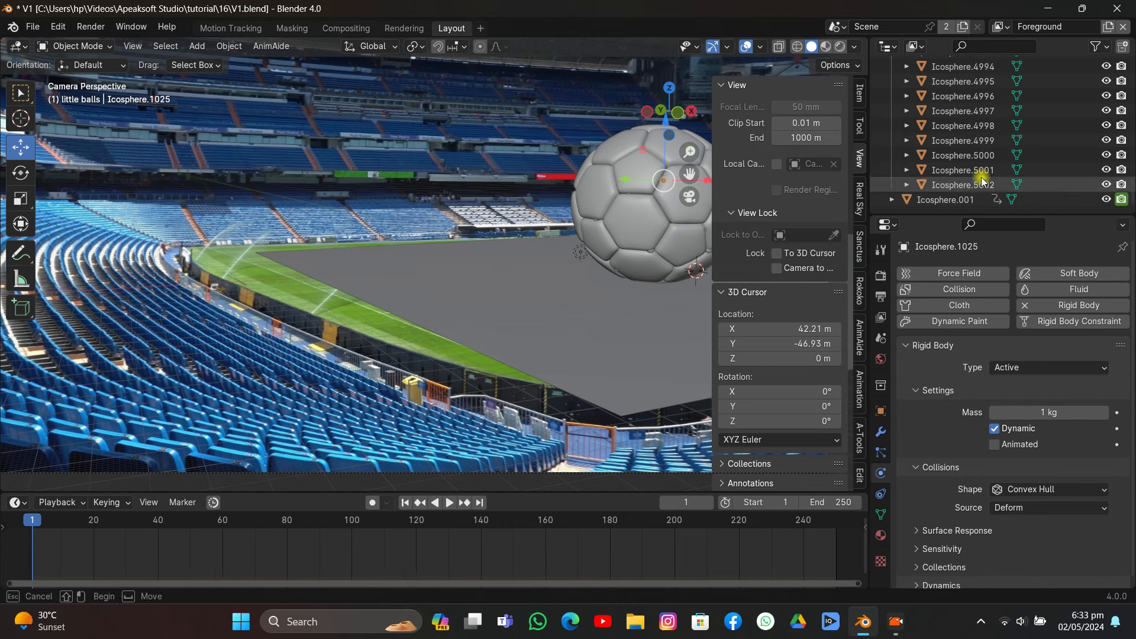
pyautogui.click(982, 181)
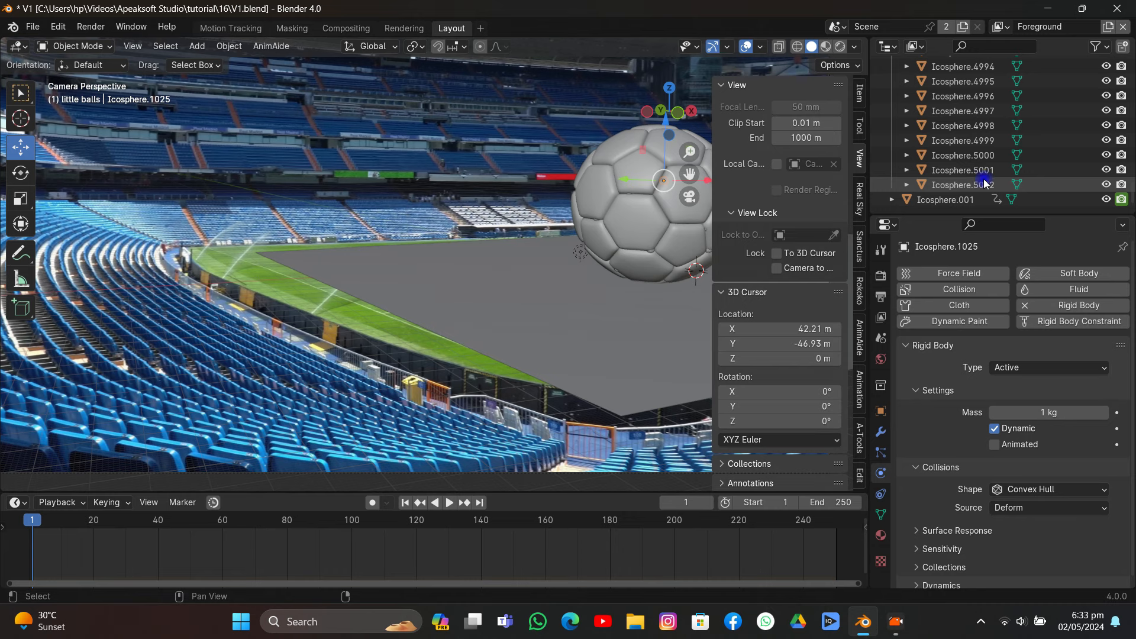
pyautogui.moveTo(984, 181); pyautogui.dragTo(985, 178)
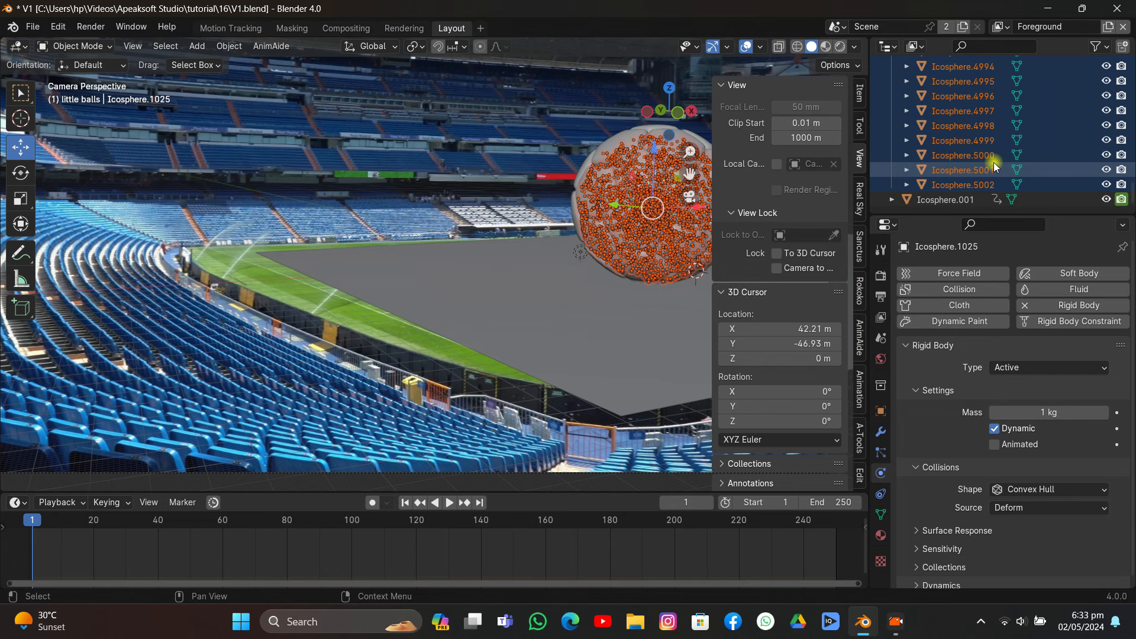
pyautogui.press('Delete')
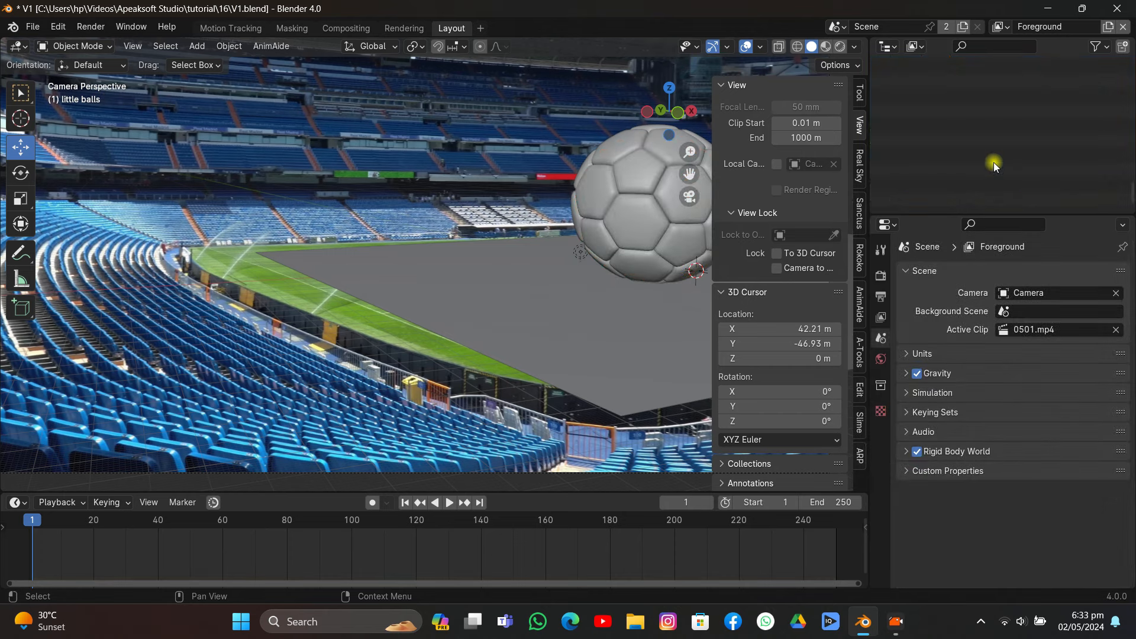
# Save the file and bake all dynamics of the Rigid Body World for the remaining small footballs
pyautogui.scroll(8, 998, 198)
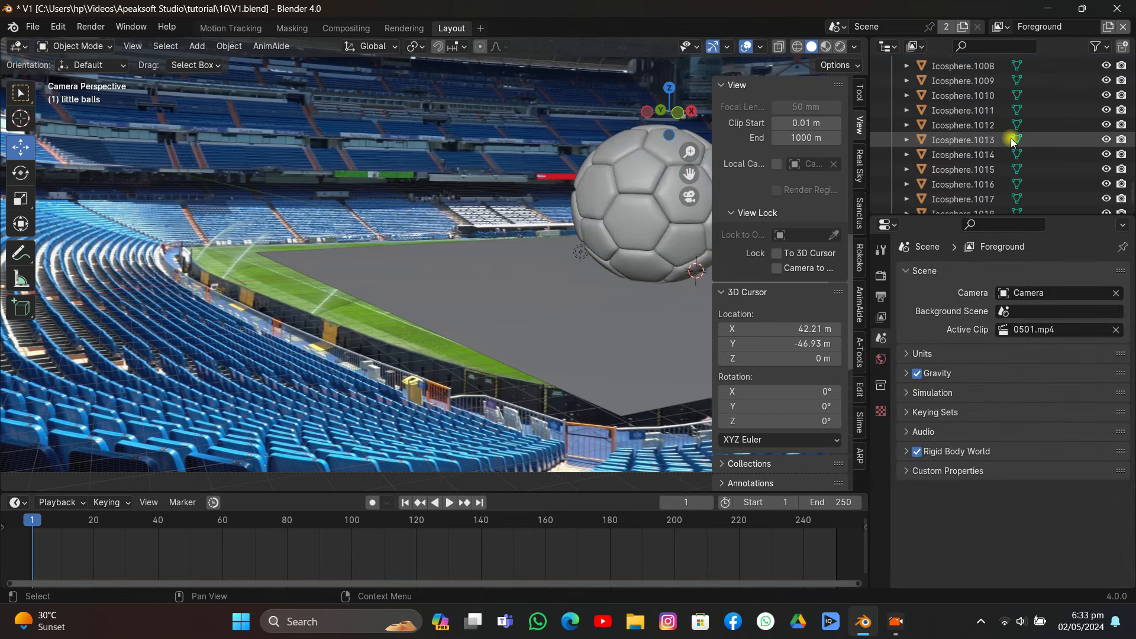
pyautogui.scroll(10, 1015, 133)
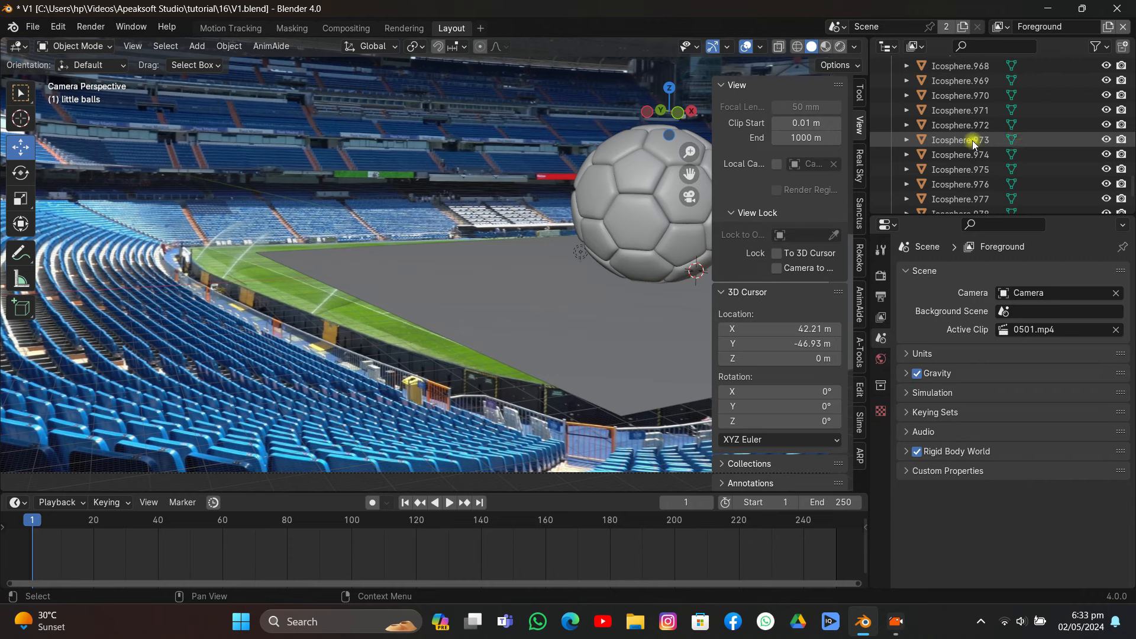
pyautogui.click(964, 139)
pyautogui.click(880, 338)
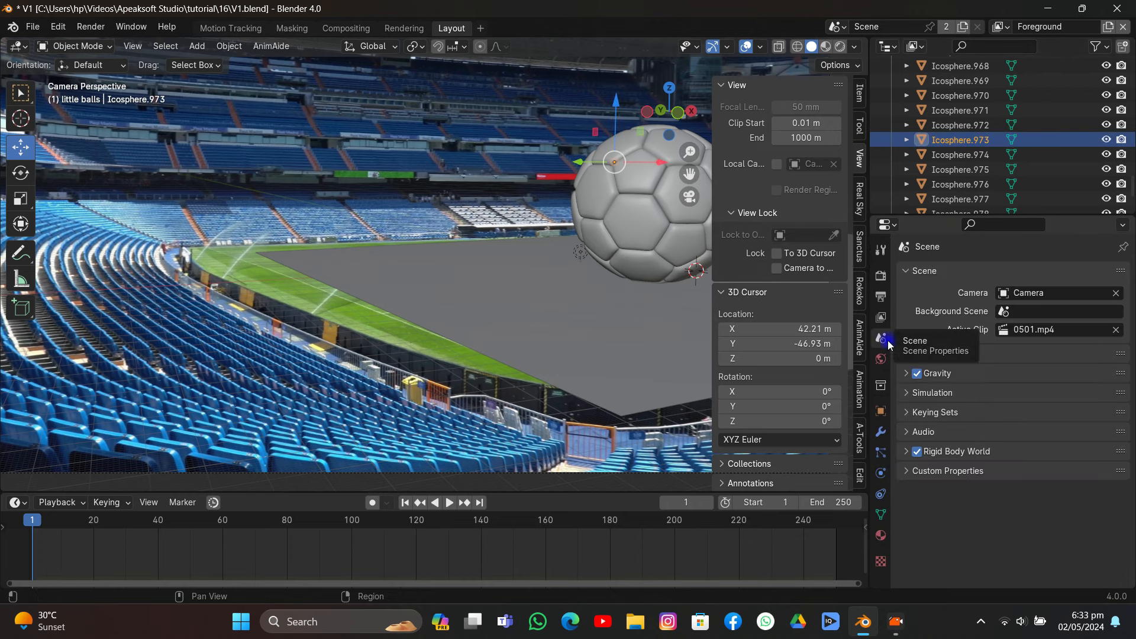
pyautogui.click(906, 451)
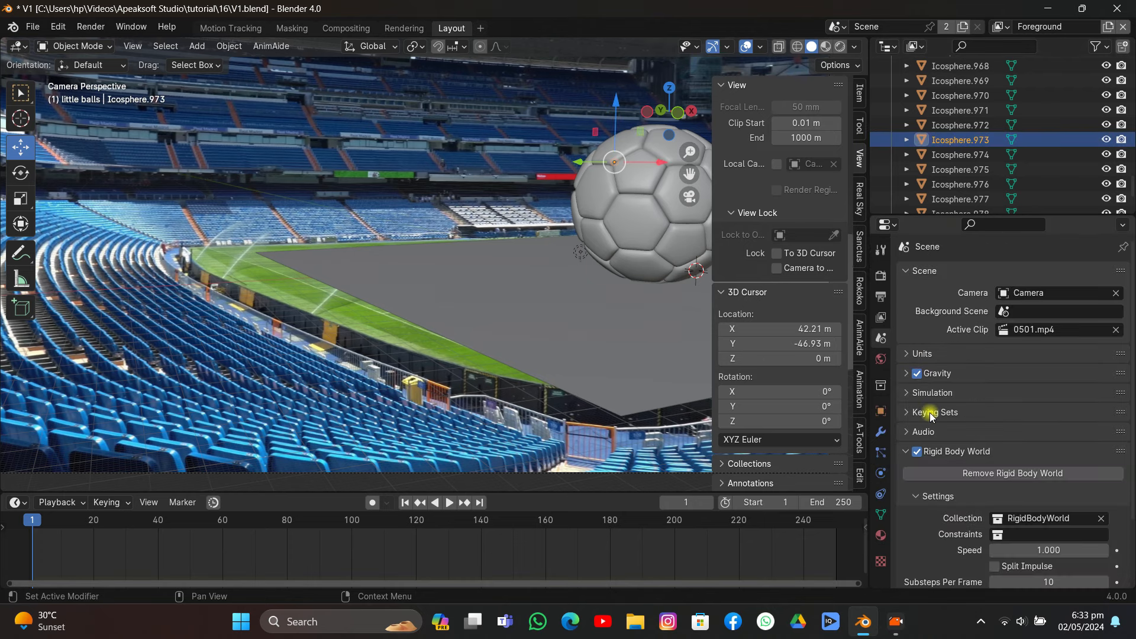
pyautogui.hotkey('ctrl', 's')
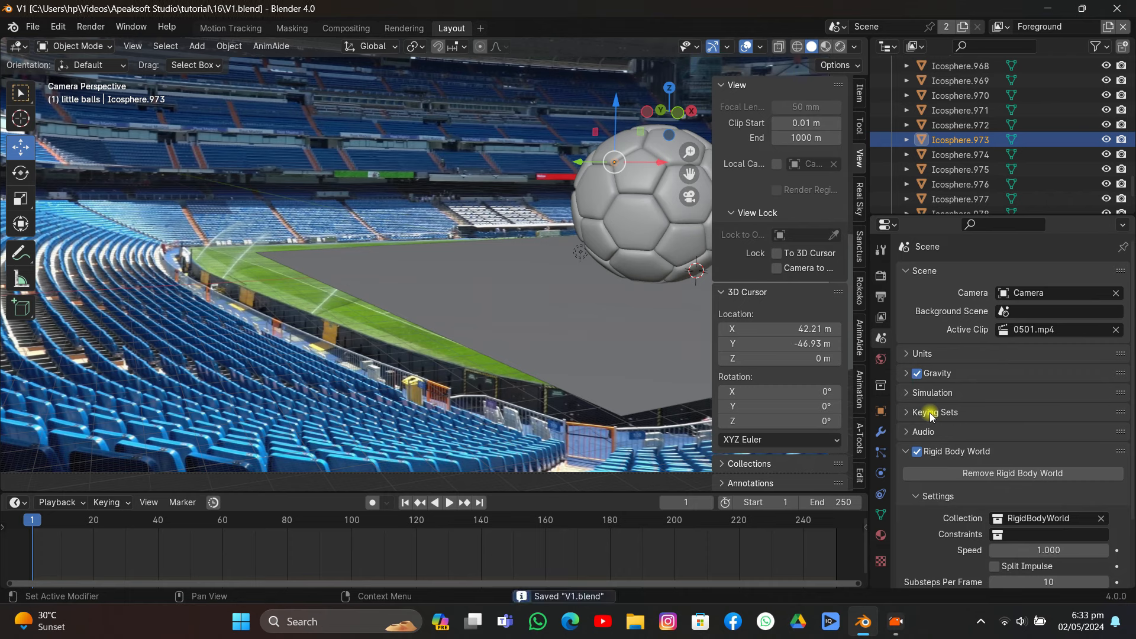
pyautogui.scroll(-3, 930, 414)
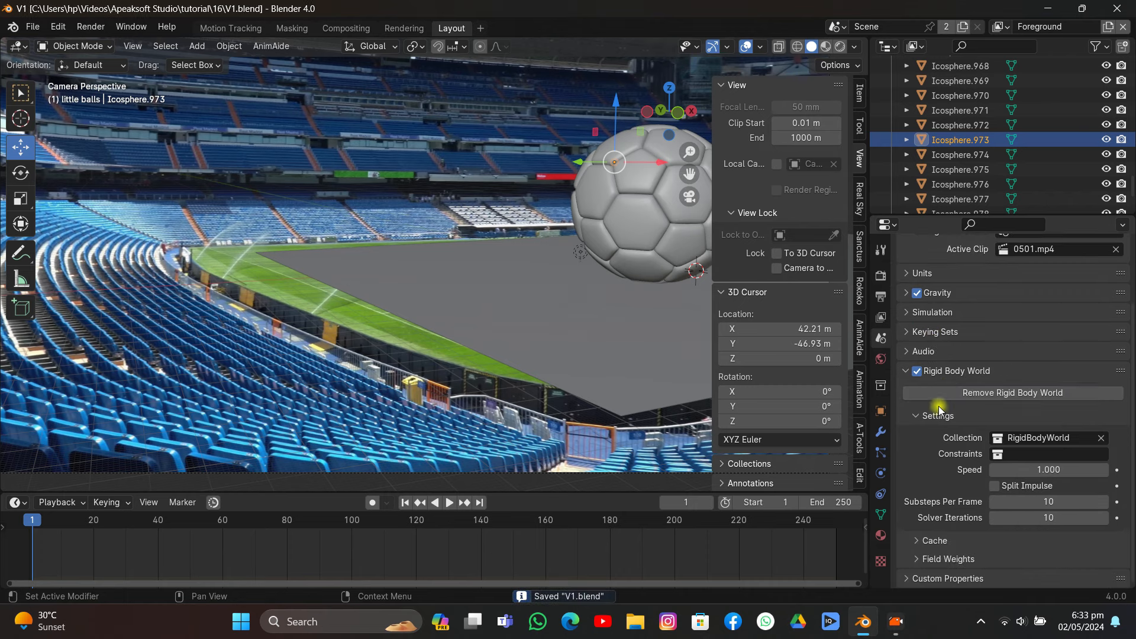
pyautogui.click(990, 541)
pyautogui.scroll(-4, 955, 495)
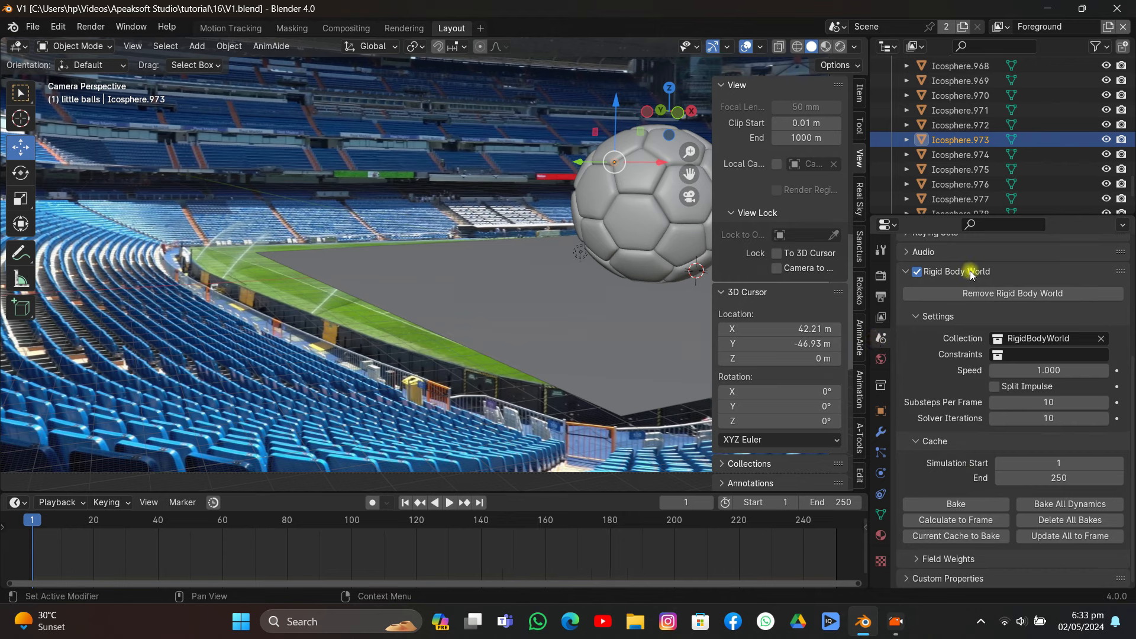
pyautogui.click(1022, 502)
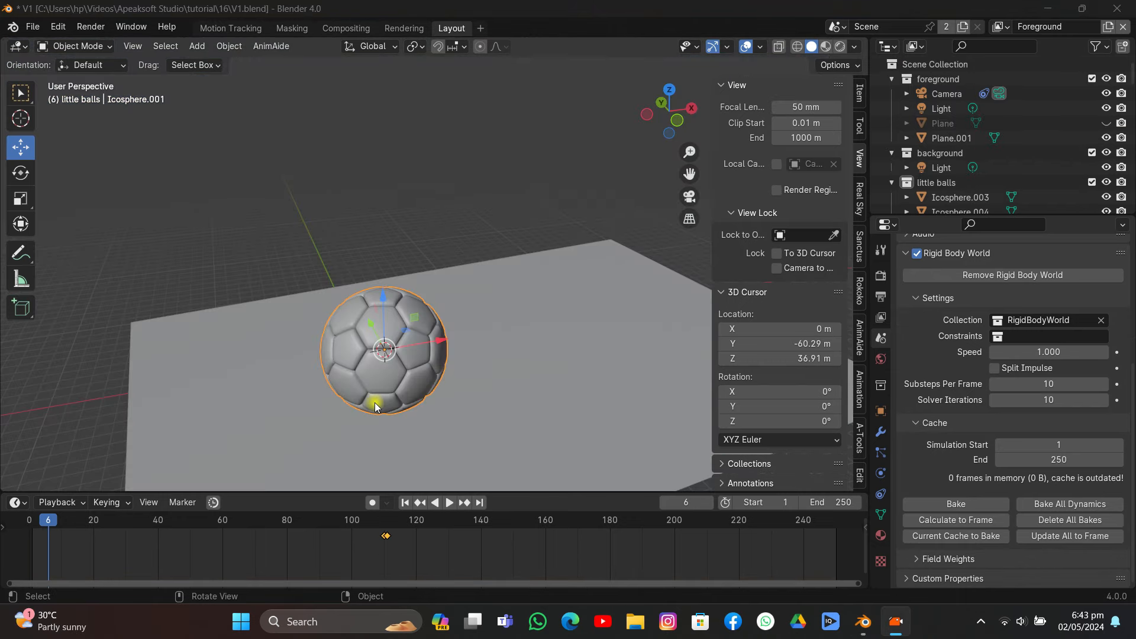
# Select all objects in the little balls collection and scale the small footballs down to about 0.96
pyautogui.moveTo(351, 314)
pyautogui.mouseDown(button='middle')
pyautogui.moveTo(361, 301)
pyautogui.moveTo(349, 304)
pyautogui.mouseUp(button='middle')
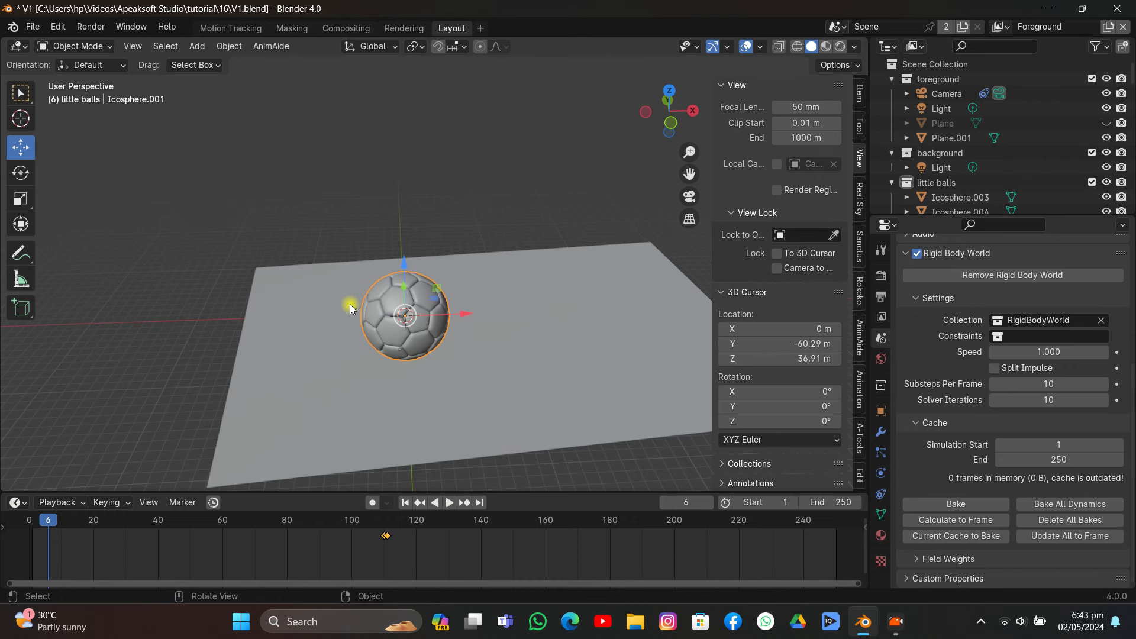
pyautogui.click(935, 187)
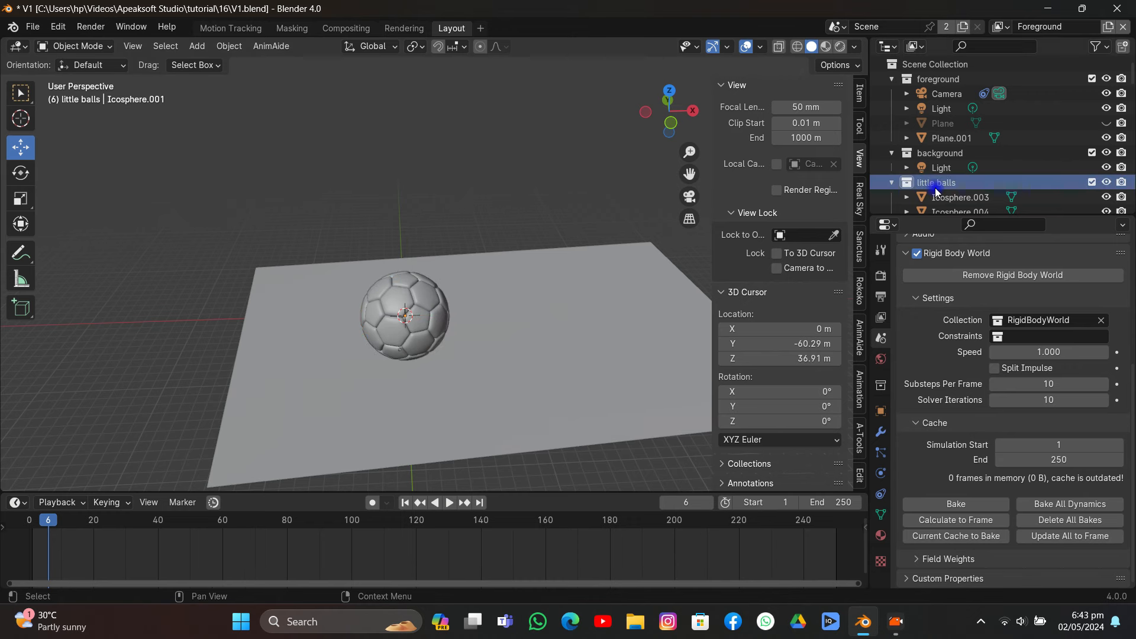
pyautogui.rightClick(934, 187)
pyautogui.click(935, 188)
pyautogui.moveTo(520, 268); pyautogui.dragTo(516, 218, button='middle')
pyautogui.scroll(2, 481, 245)
pyautogui.press('s')
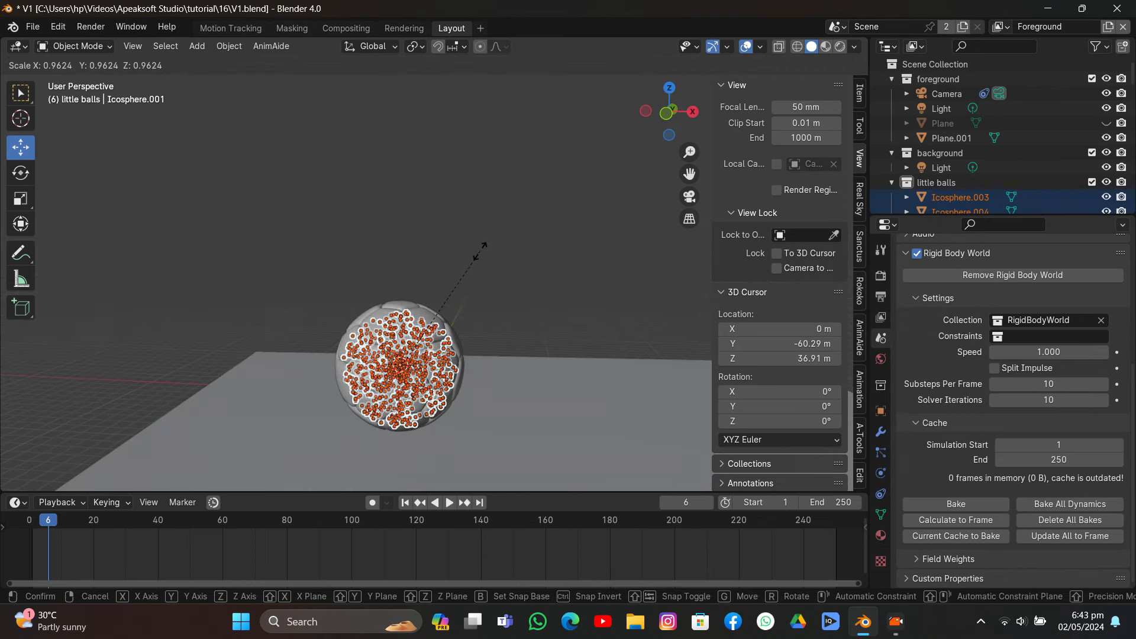
pyautogui.click(481, 253)
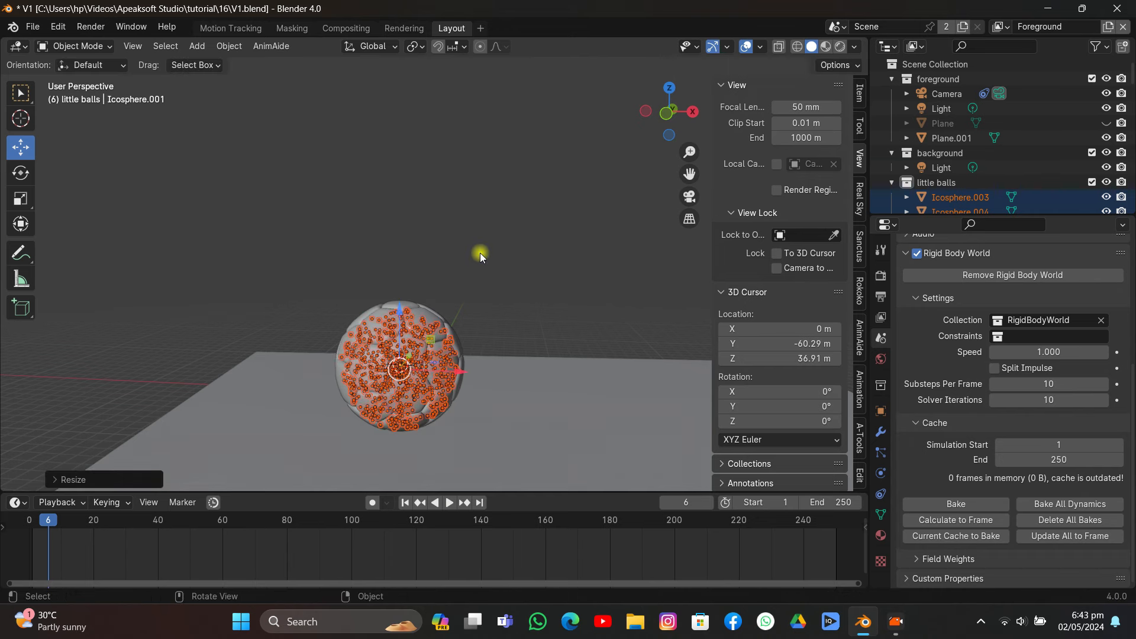
# Raise the selected small footballs slightly inside the large football and scale them by about 0.985
pyautogui.moveTo(403, 307); pyautogui.dragTo(403, 301)
pyautogui.press('s')
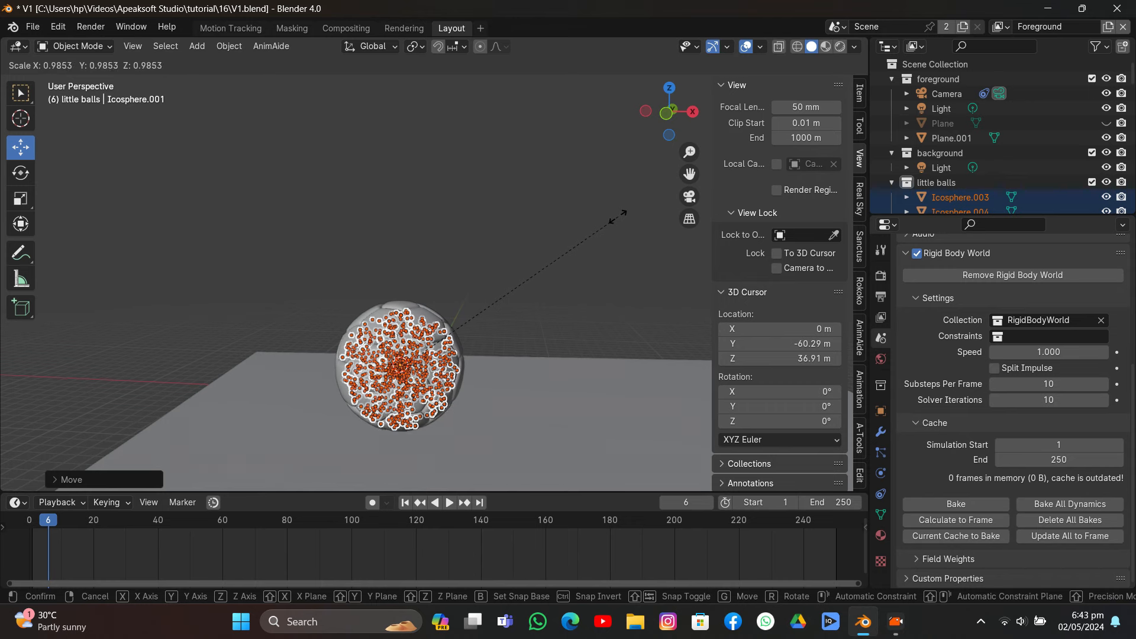
pyautogui.click(616, 222)
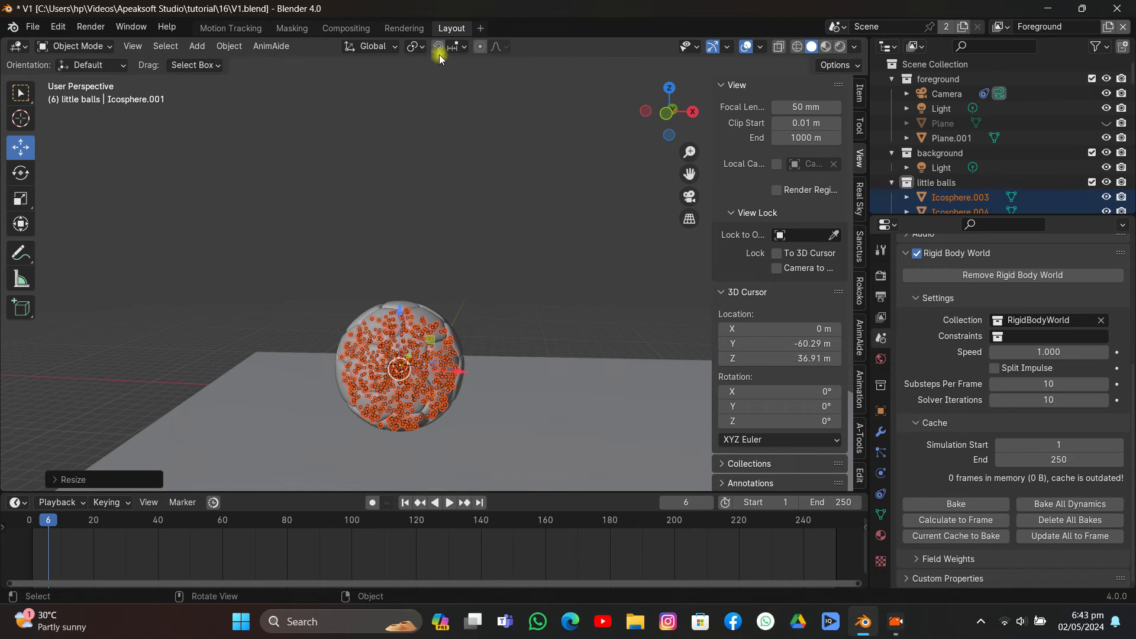
# Choose the transform pivot point and shrink the small footballs by a factor of about 0.96, raising them slightly
pyautogui.click(413, 46)
pyautogui.click(479, 114)
pyautogui.press('s')
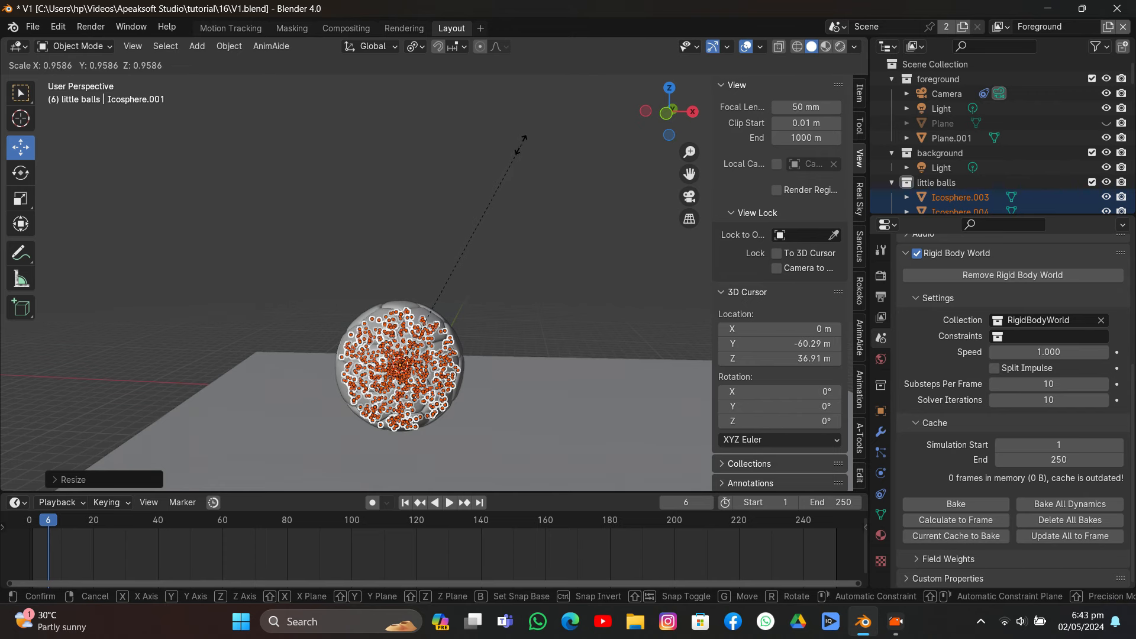
pyautogui.click(514, 161)
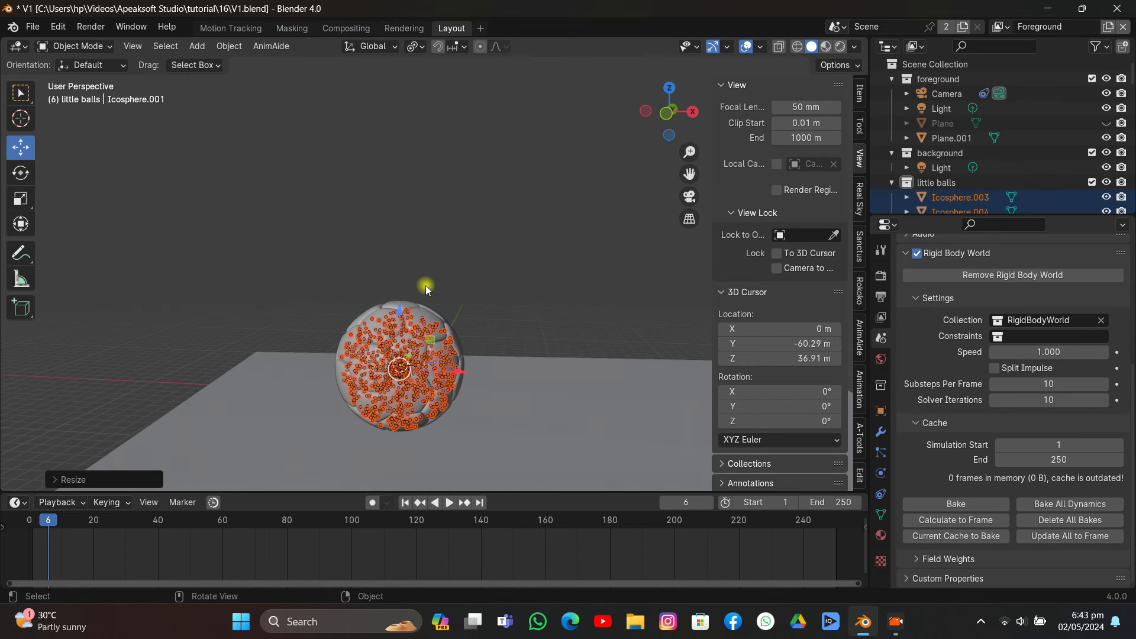
pyautogui.moveTo(397, 324); pyautogui.dragTo(402, 312)
# Select the large football Icosphere.001 and raise it slightly above the pitch plane
pyautogui.click(403, 257)
pyautogui.moveTo(403, 257); pyautogui.dragTo(471, 217, button='middle')
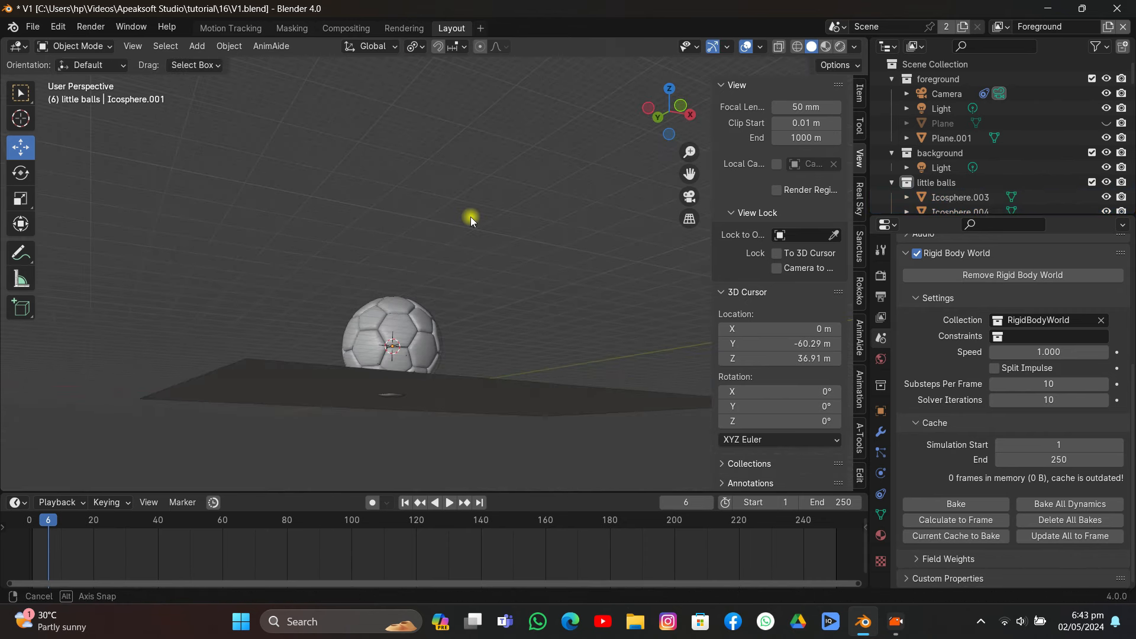
pyautogui.click(388, 325)
pyautogui.moveTo(388, 316); pyautogui.dragTo(385, 307)
# Add a rigid body to the large football with type Passive and collision shape Mesh
pyautogui.click(880, 473)
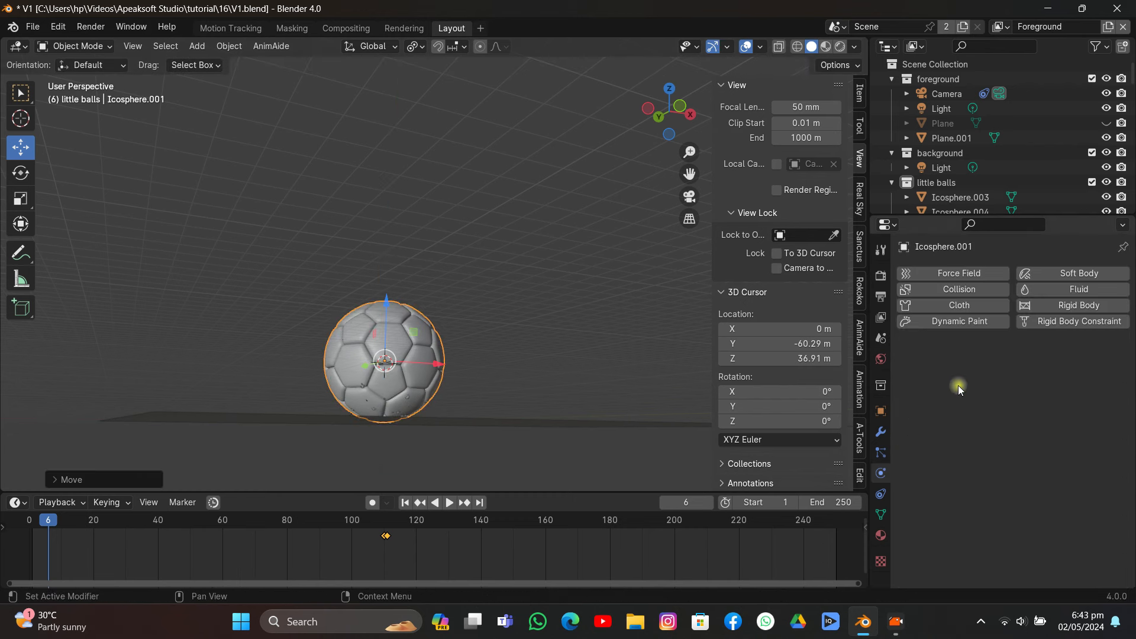
pyautogui.click(1090, 306)
pyautogui.click(1034, 365)
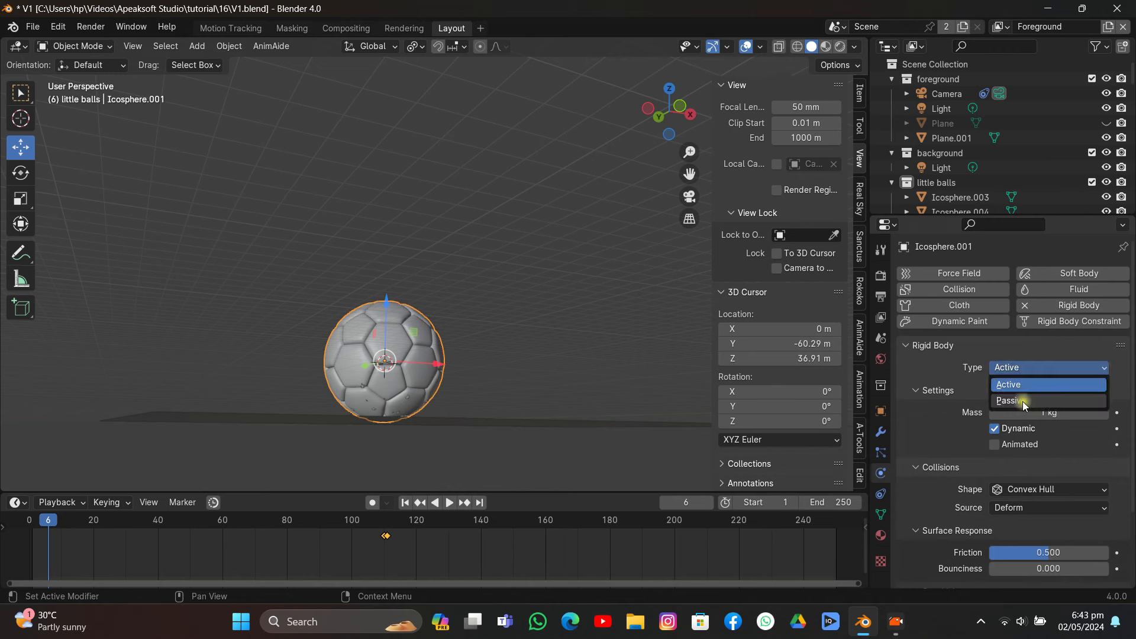
pyautogui.click(1023, 402)
pyautogui.click(1024, 457)
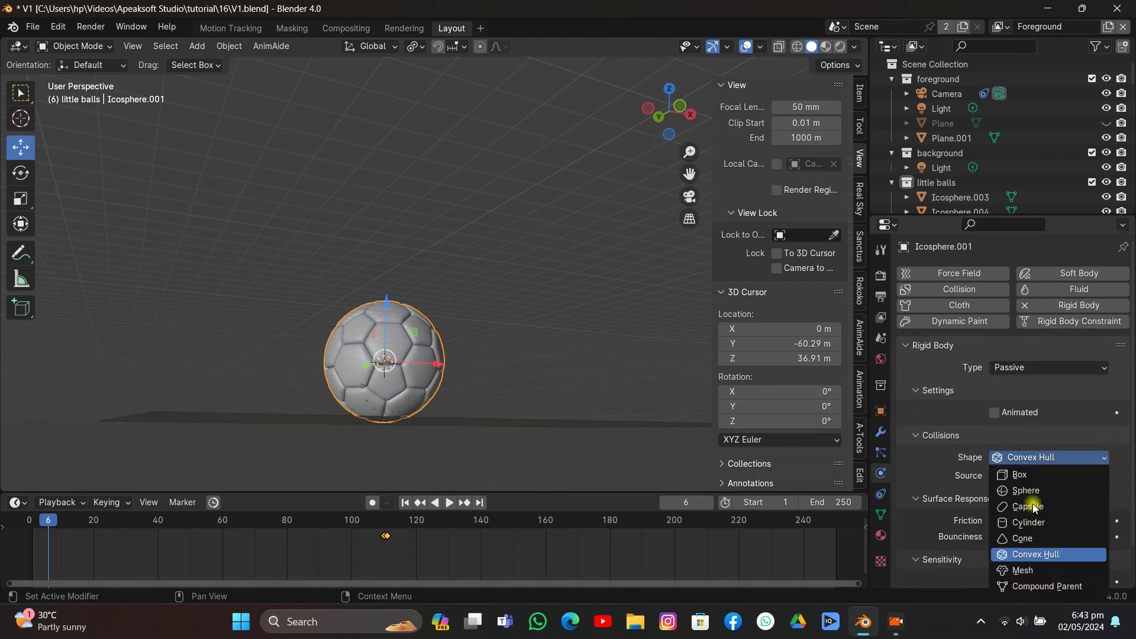
pyautogui.click(1025, 570)
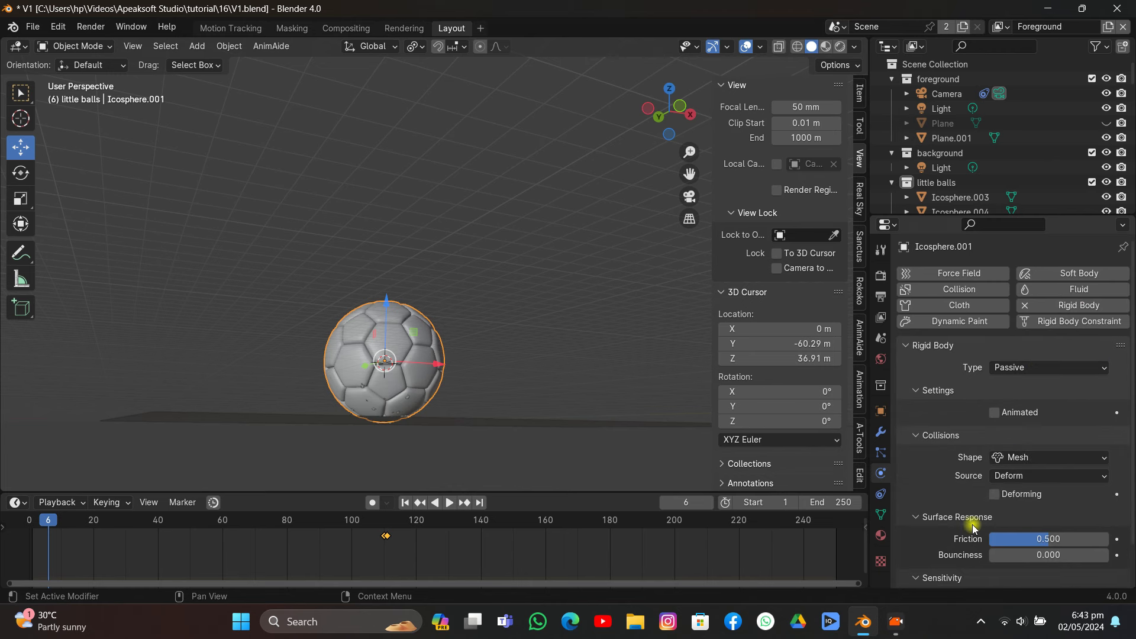
# With the small football Icosphere.003 selected, save the file and bake all dynamics of the Rigid Body World
pyautogui.click(962, 201)
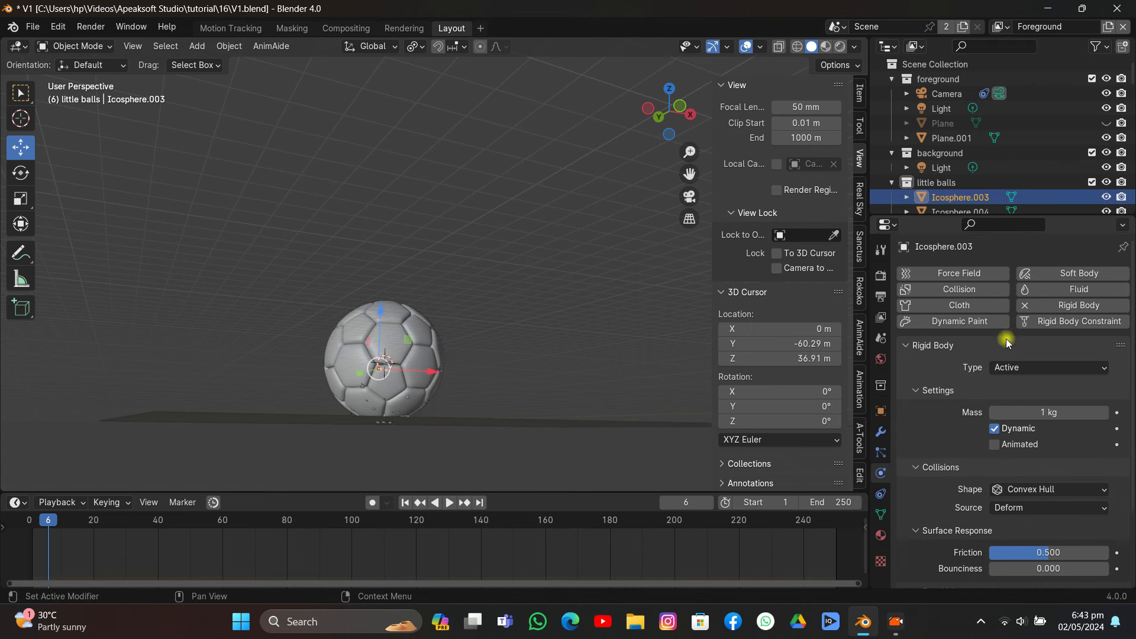
pyautogui.click(881, 340)
pyautogui.scroll(-5, 973, 378)
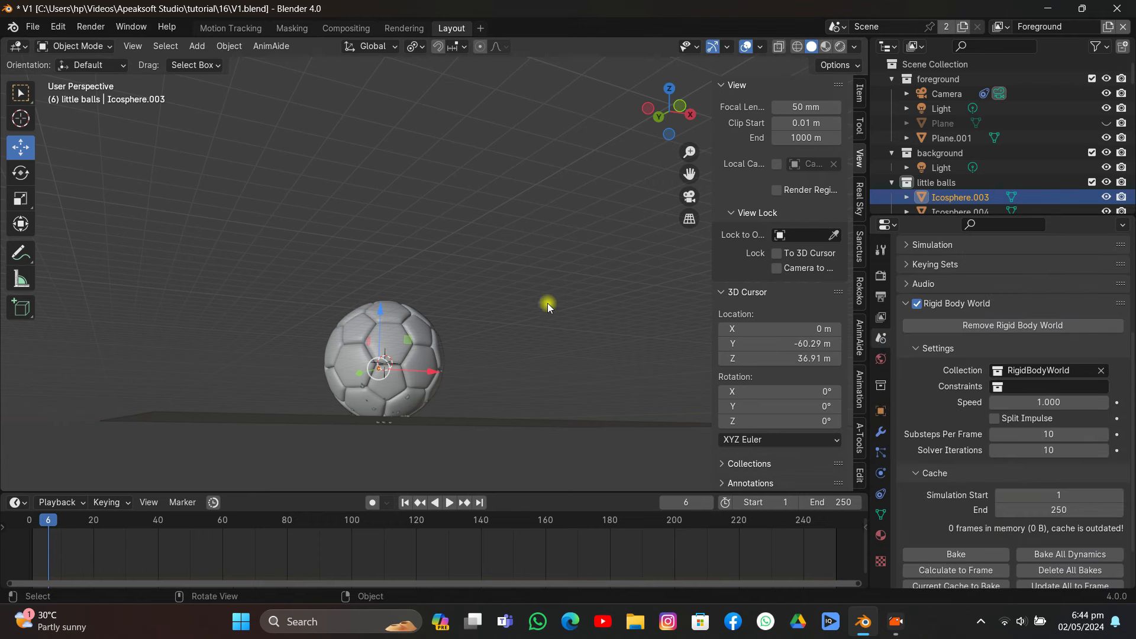
pyautogui.hotkey('ctrl', 's')
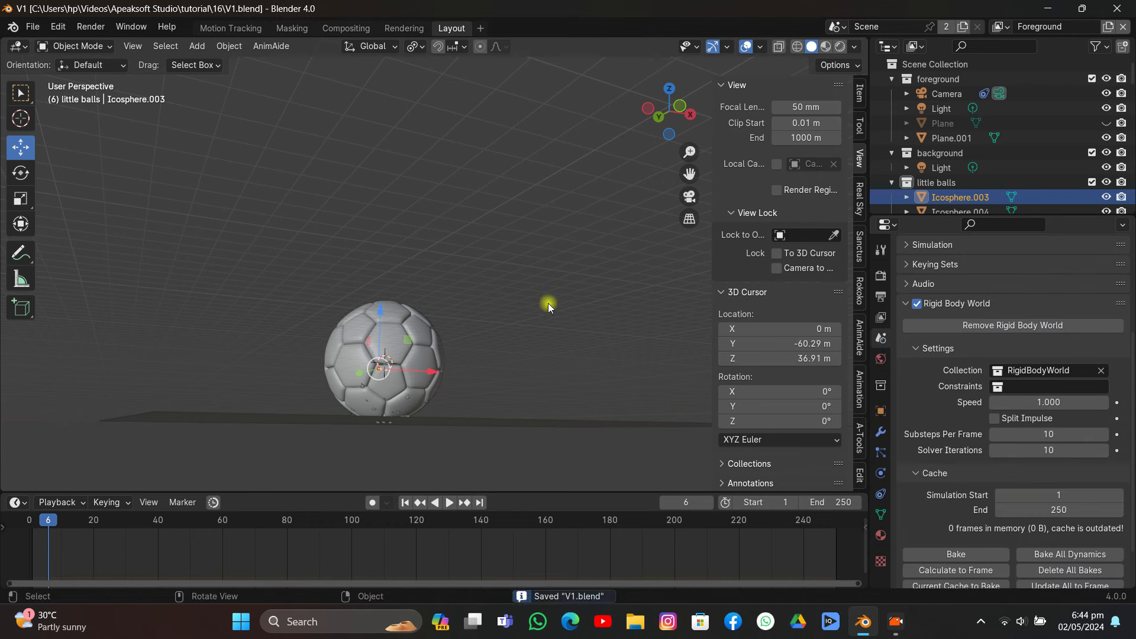
pyautogui.click(1042, 552)
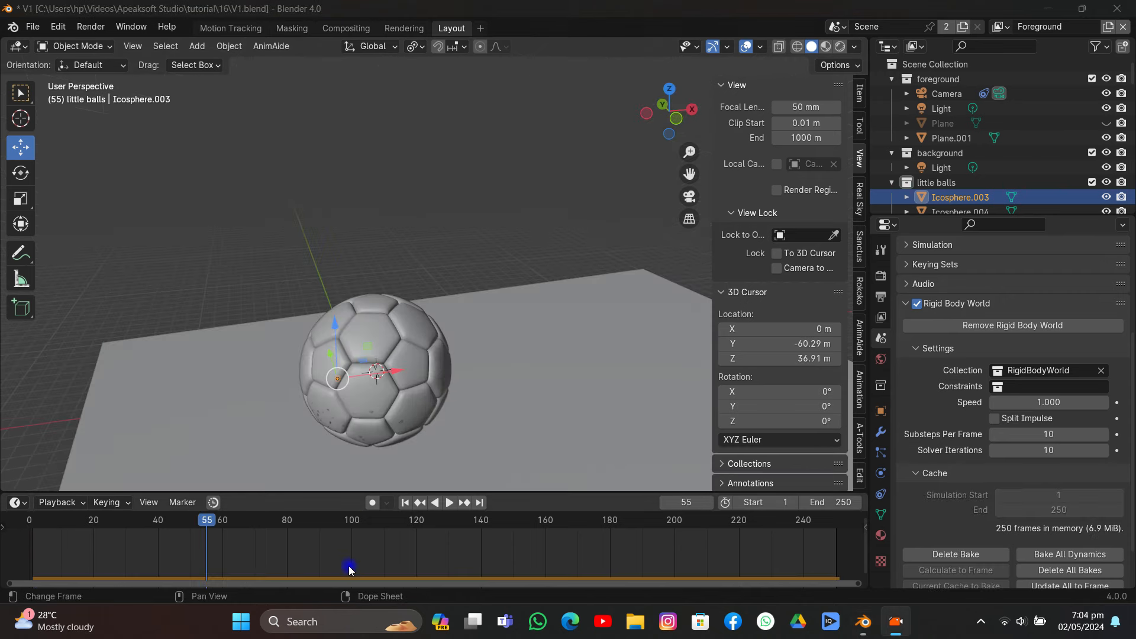
# Switch to the camera view and hide the pitch plane Plane.001
pyautogui.click(679, 198)
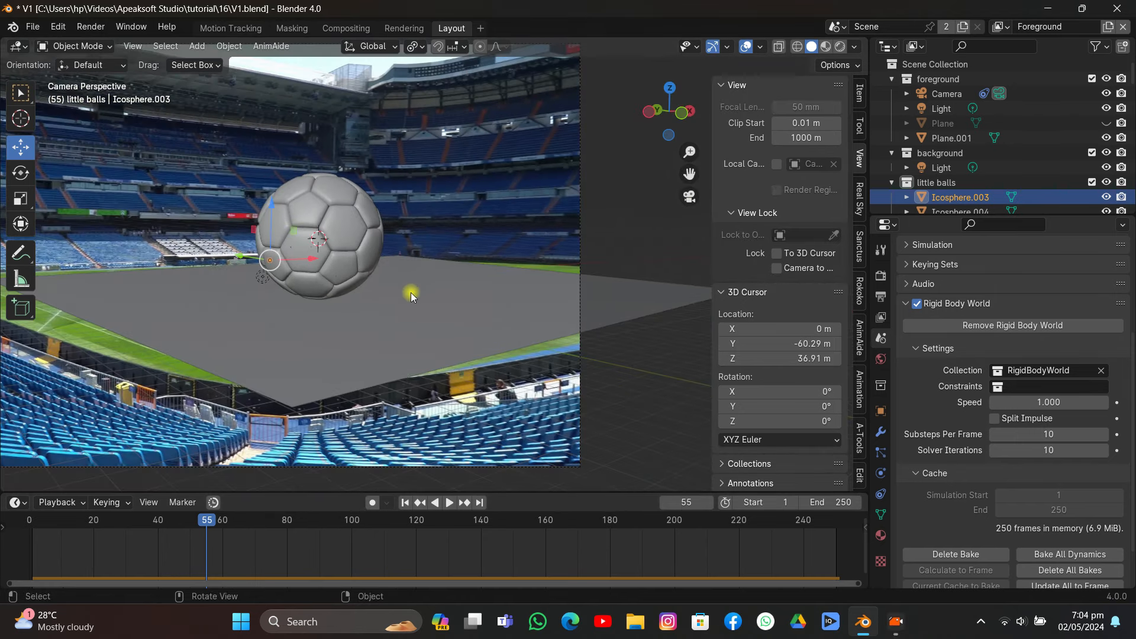
pyautogui.click(411, 293)
pyautogui.press('h')
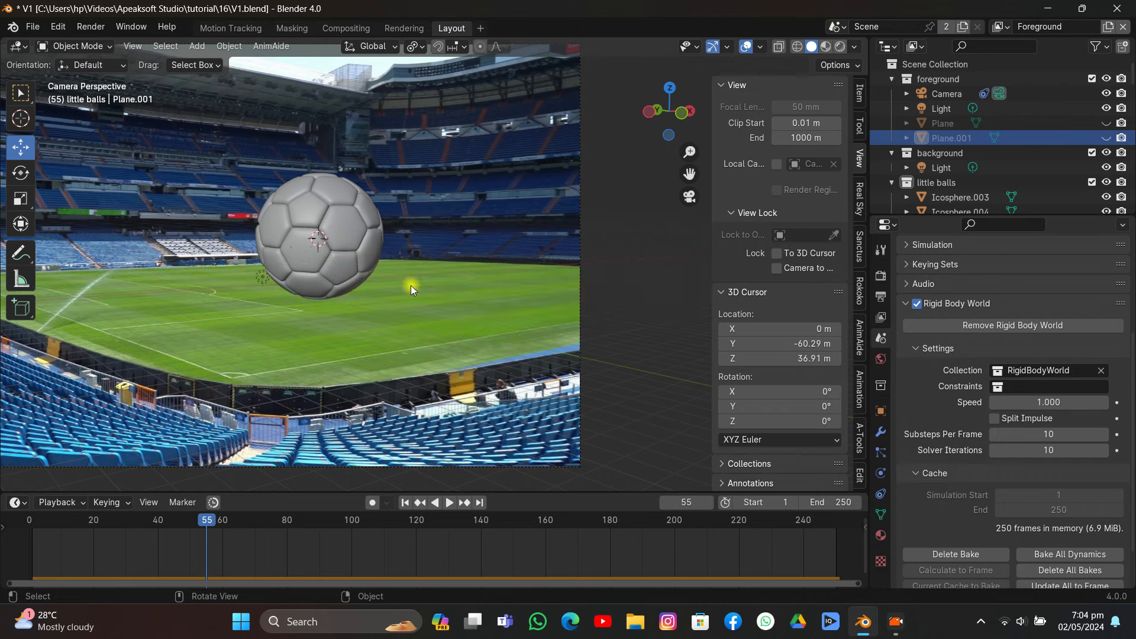
# Play the baked animation through the camera, stop it, and save the file
pyautogui.click(449, 502)
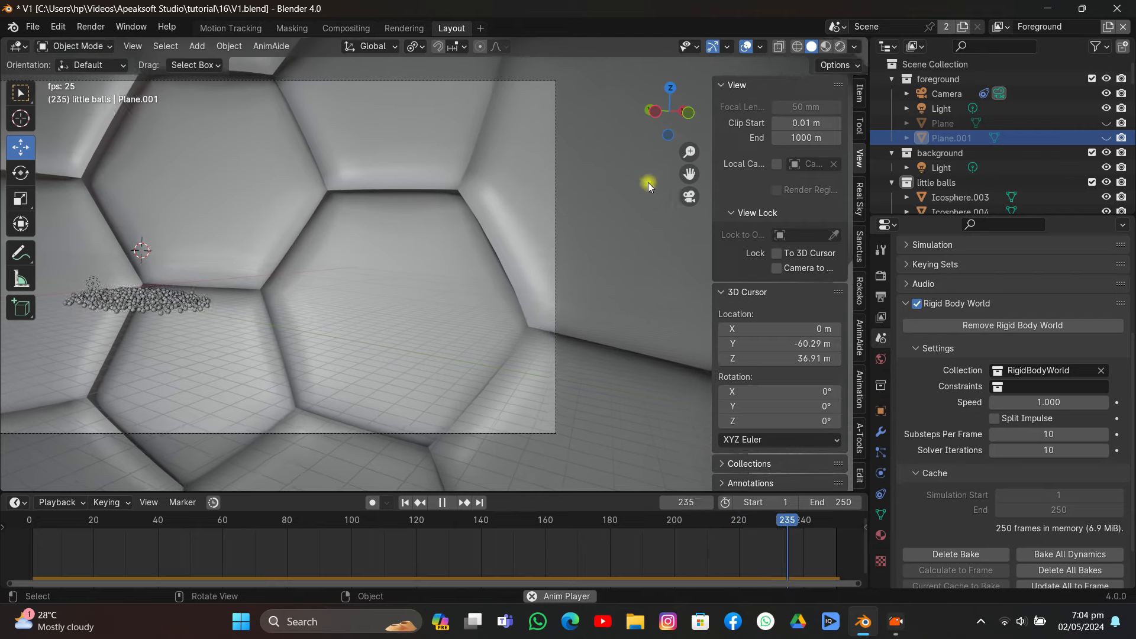
pyautogui.moveTo(689, 174); pyautogui.dragTo(835, 182)
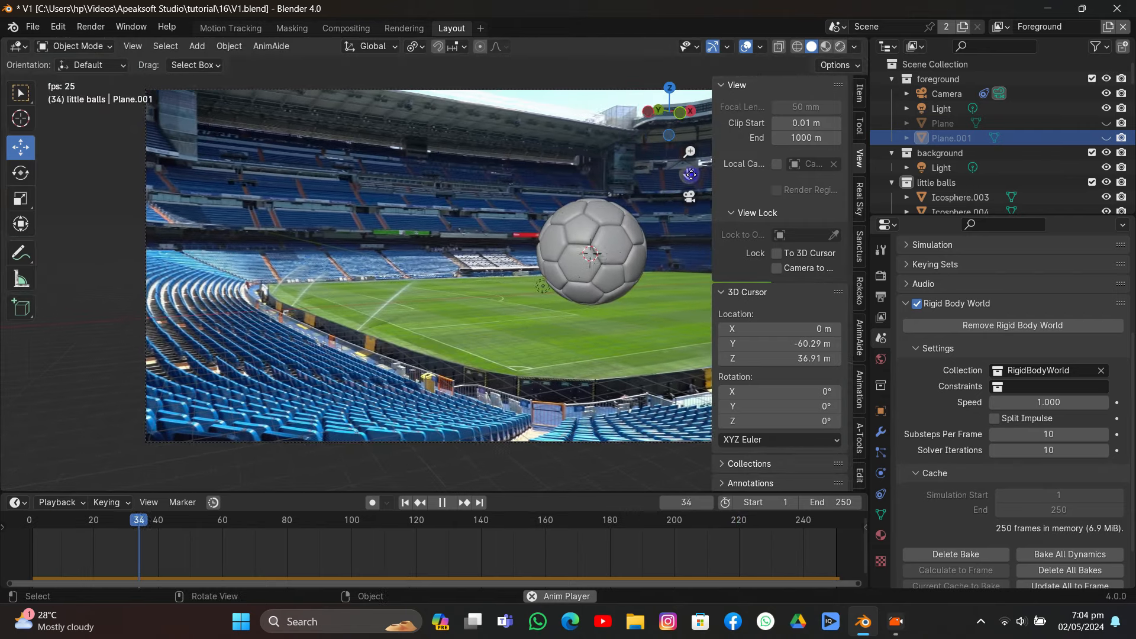
pyautogui.moveTo(690, 174); pyautogui.dragTo(605, 199)
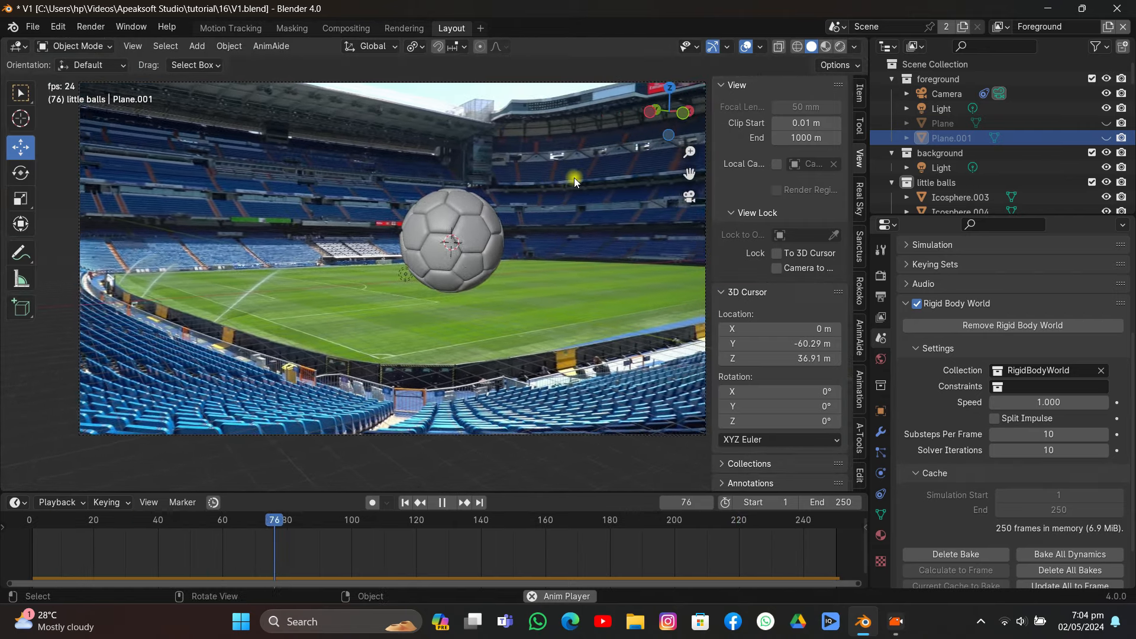
pyautogui.press('space')
pyautogui.hotkey('ctrl', 's')
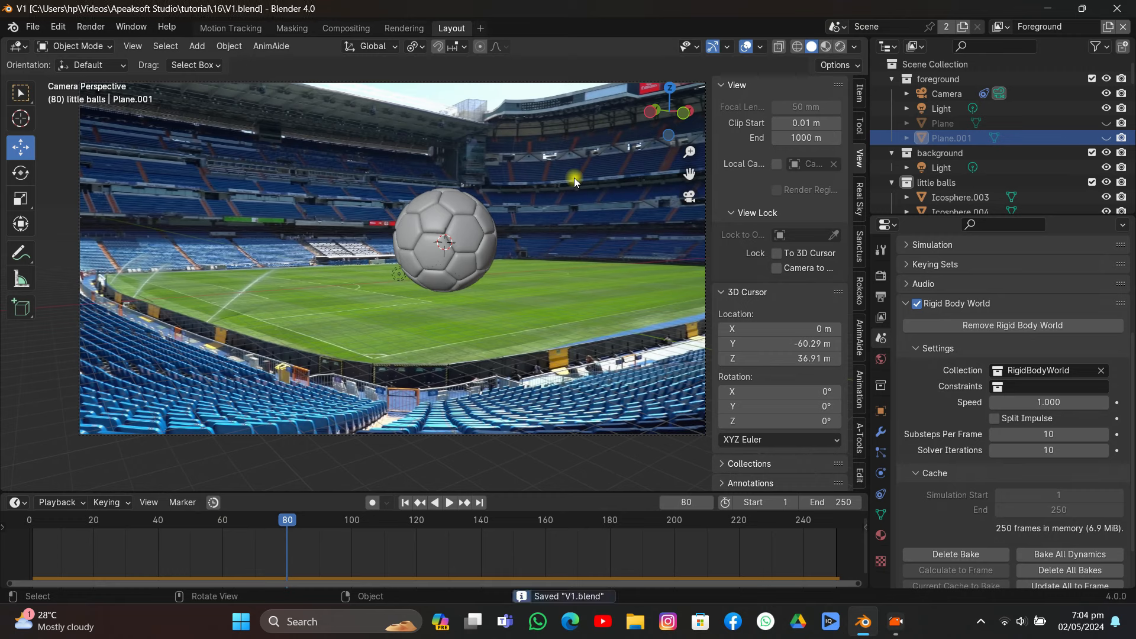
# Unhide Plane.001 and Plane in the foreground collection and delete the smaller plane, Plane
pyautogui.click(1106, 138)
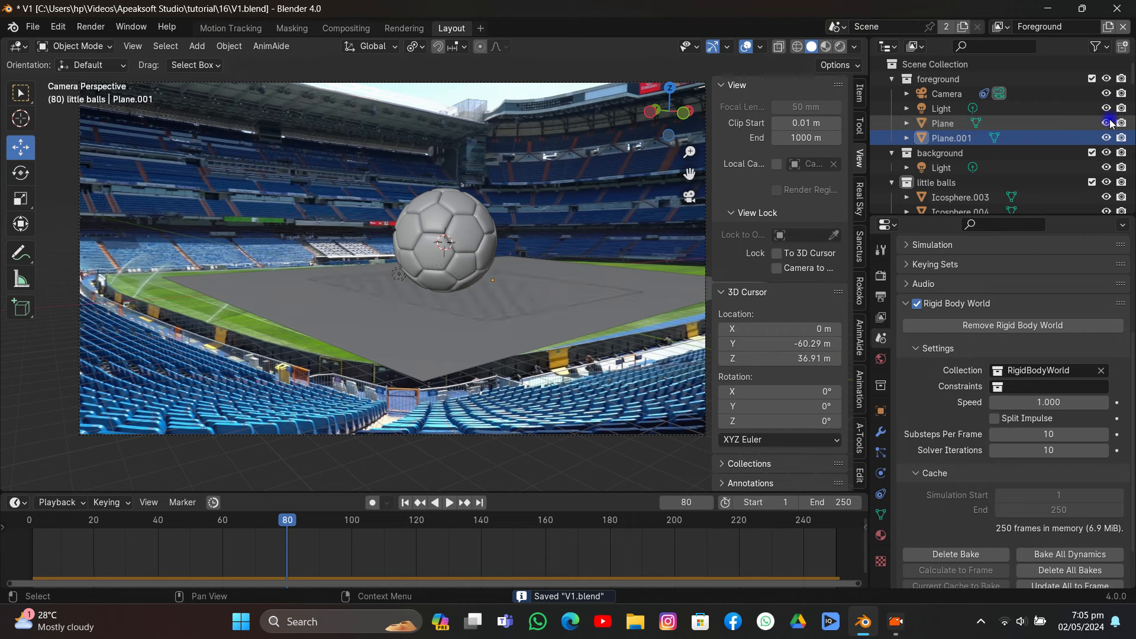
pyautogui.click(966, 125)
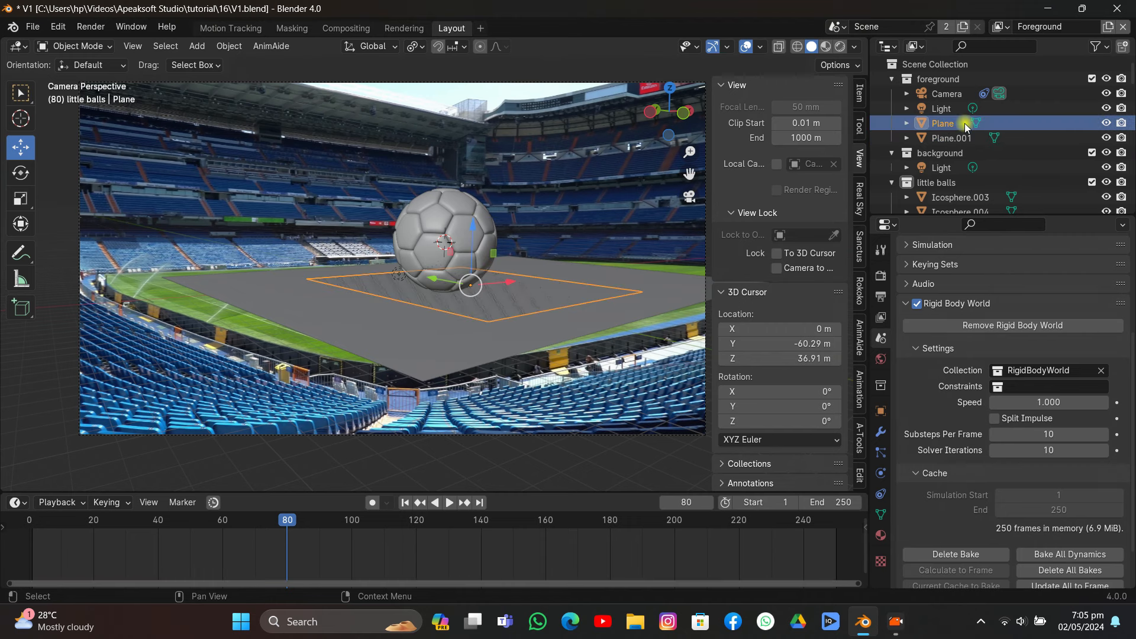
pyautogui.press('Delete')
# Select the pitch plane Plane.001 and set the scene's render engine to Cycles with GPU Compute as the device
pyautogui.click(579, 322)
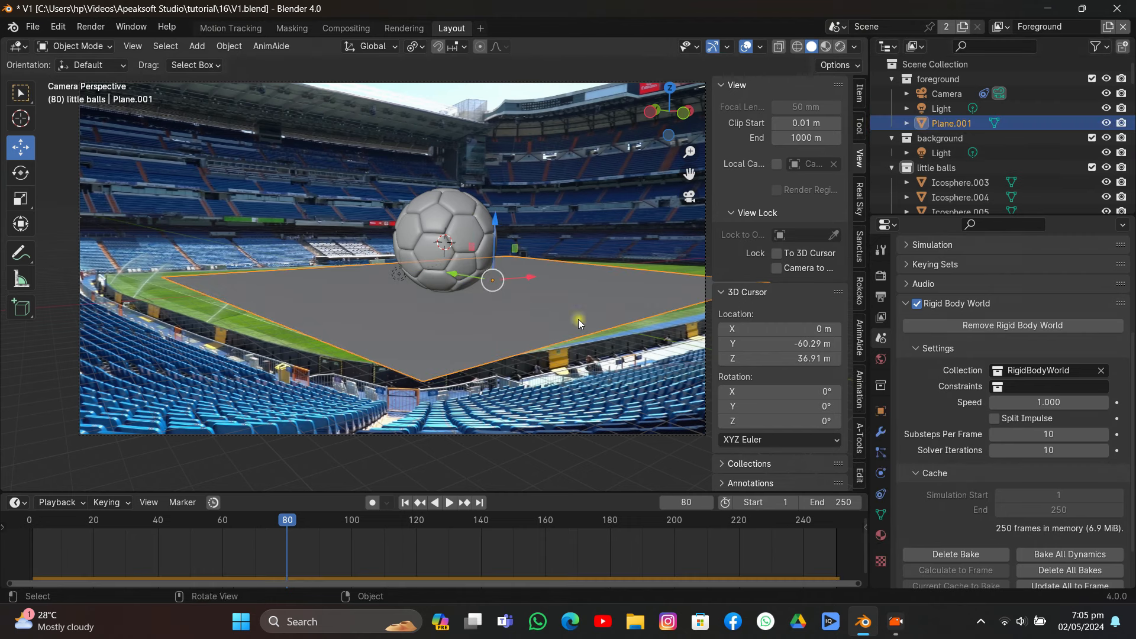
pyautogui.click(883, 413)
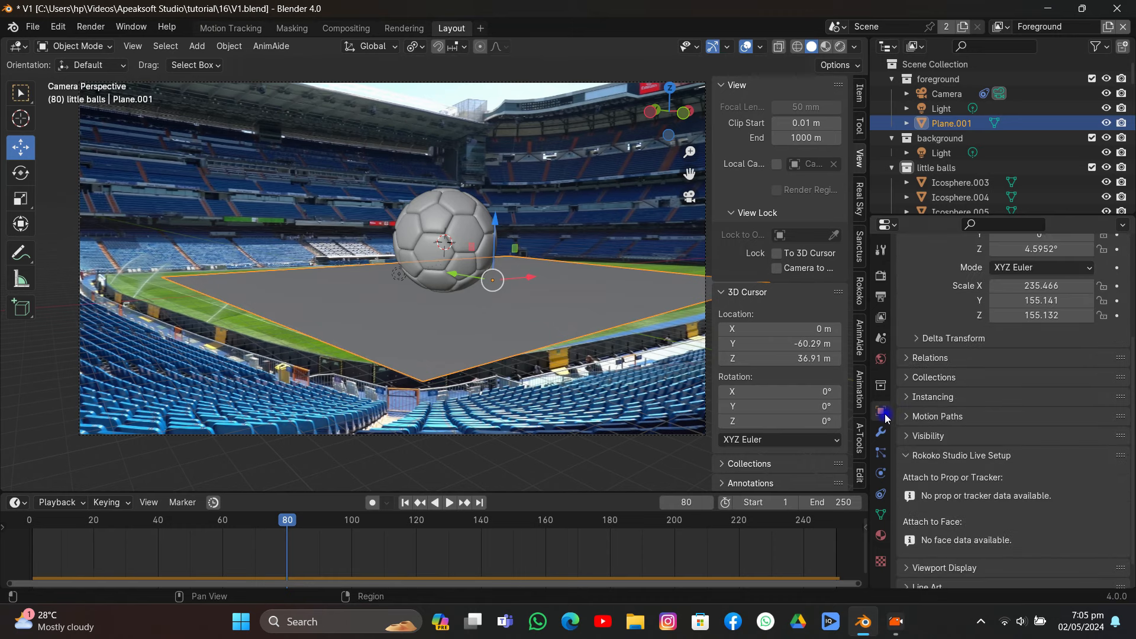
pyautogui.click(881, 275)
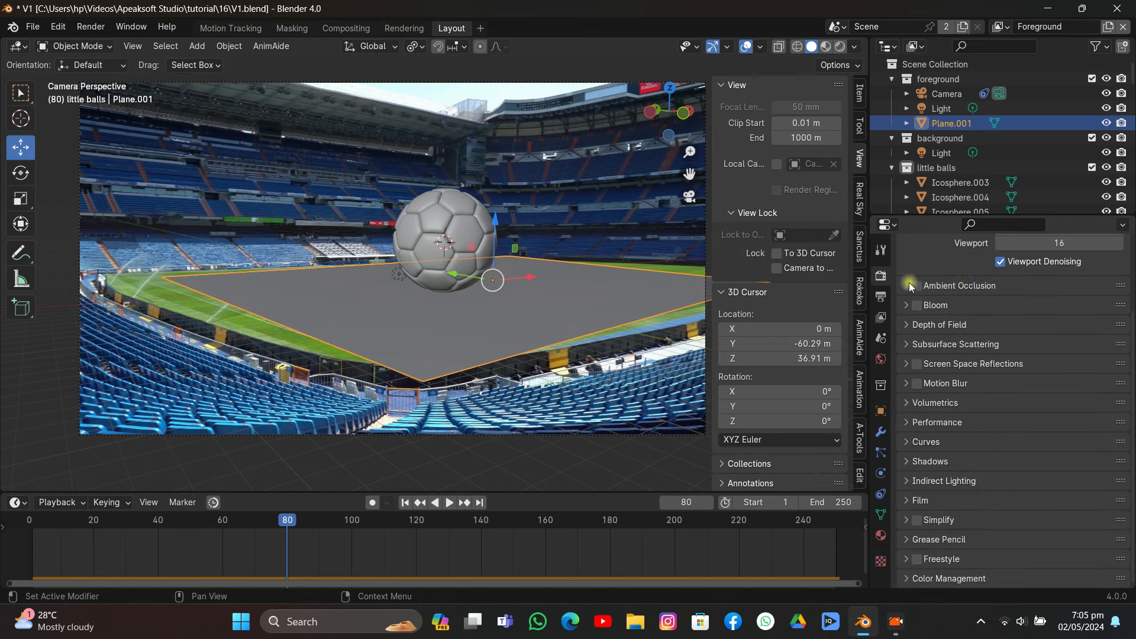
pyautogui.scroll(4, 970, 290)
pyautogui.click(1008, 273)
pyautogui.click(1014, 322)
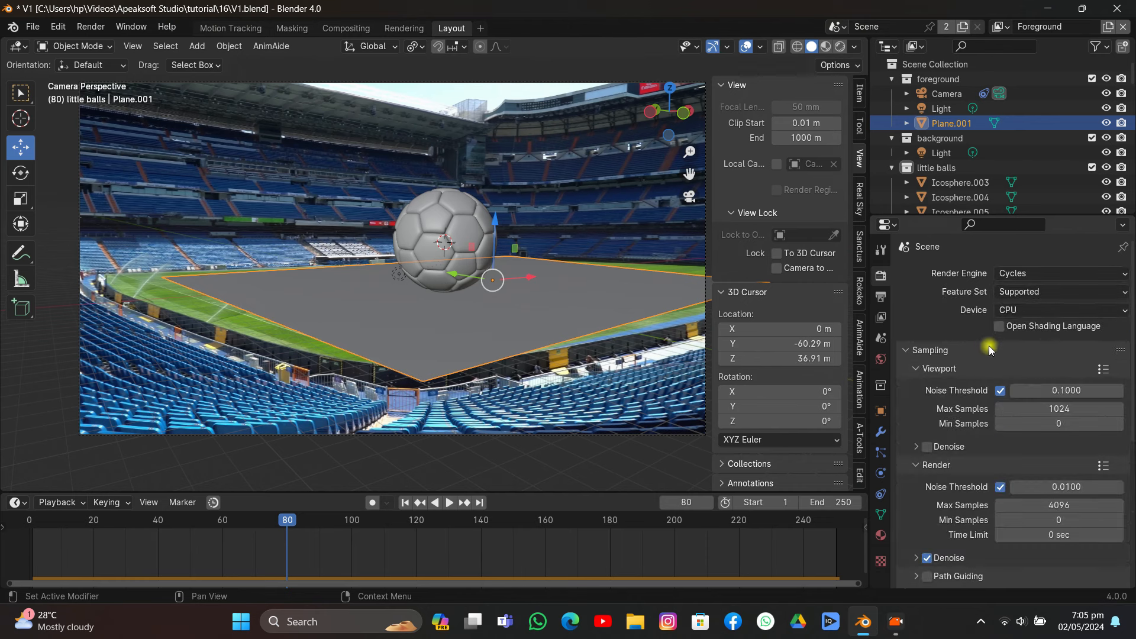
pyautogui.click(1009, 310)
pyautogui.click(1024, 344)
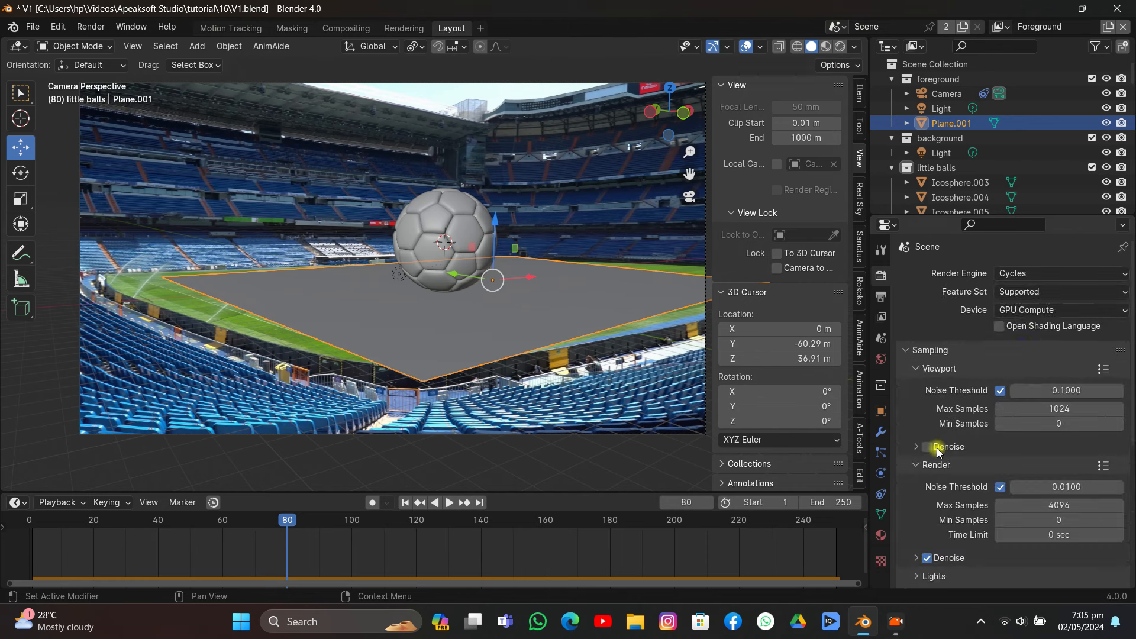
# Enable viewport denoising and set the render's Max Samples to 50
pyautogui.click(1033, 504)
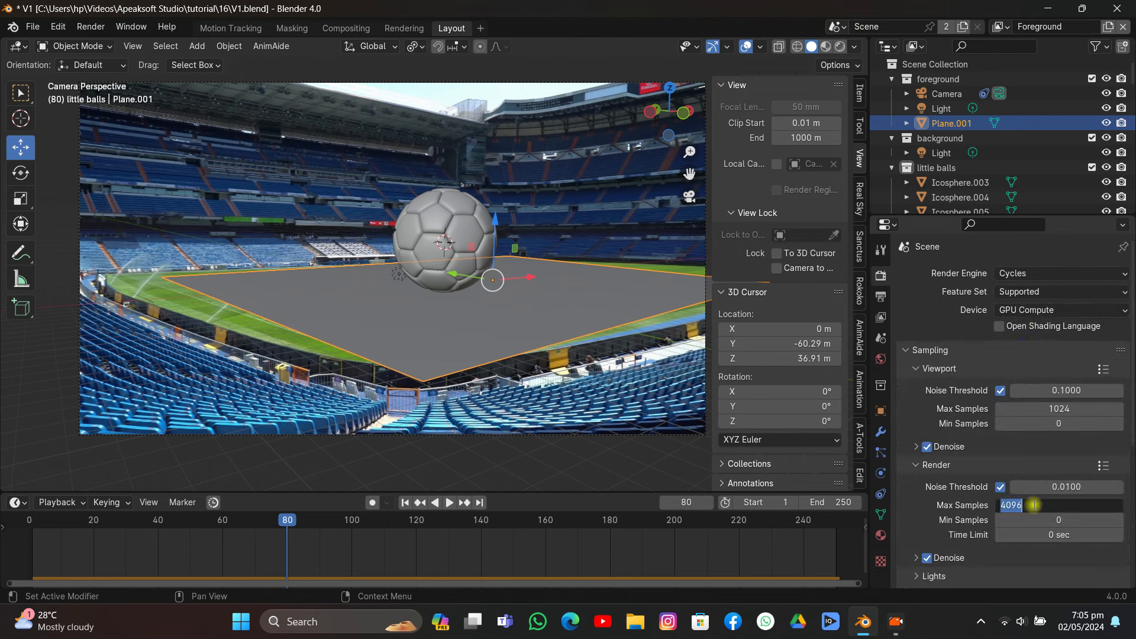
pyautogui.write('50')
pyautogui.press('Return')
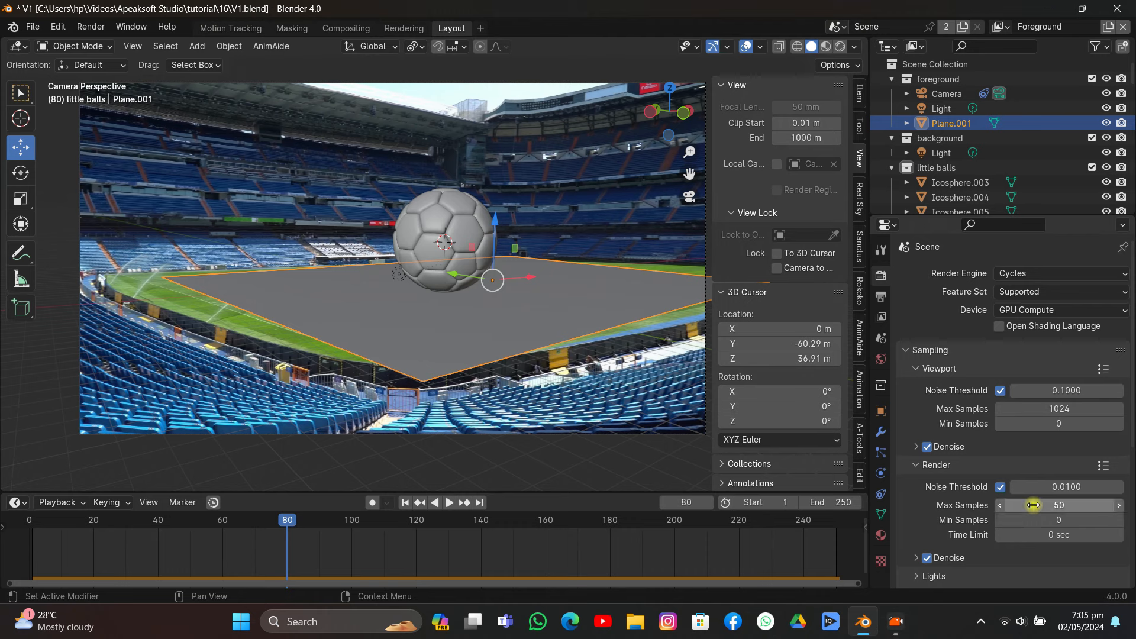
# Enable the Transparent film background in the Cycles render settings
pyautogui.scroll(-8, 1032, 504)
pyautogui.click(926, 480)
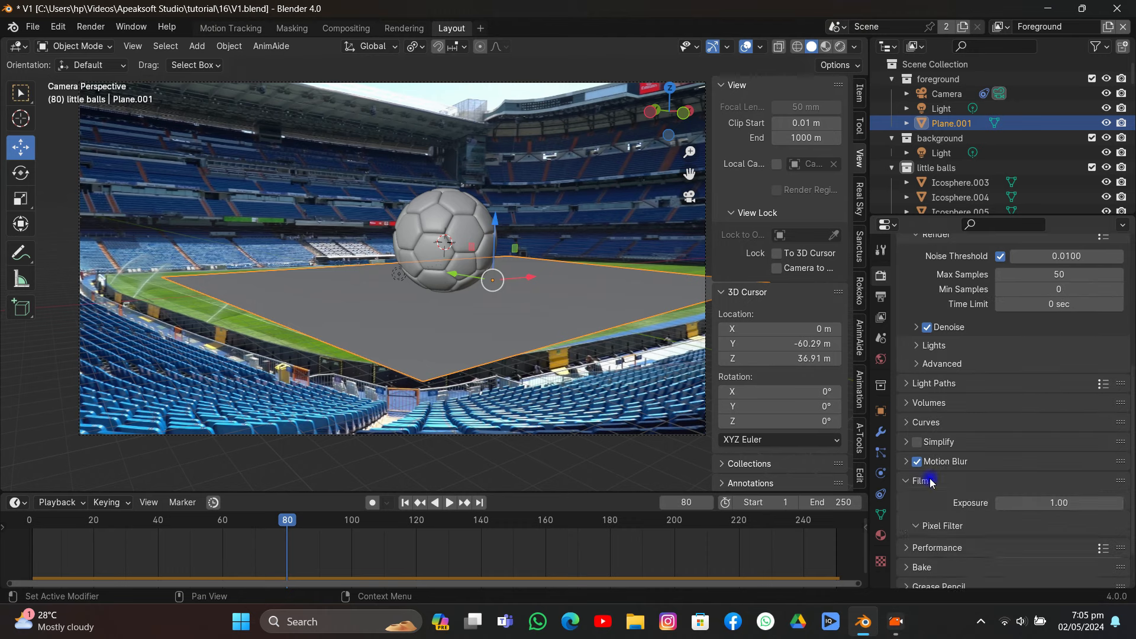
pyautogui.scroll(-4, 945, 473)
pyautogui.click(932, 469)
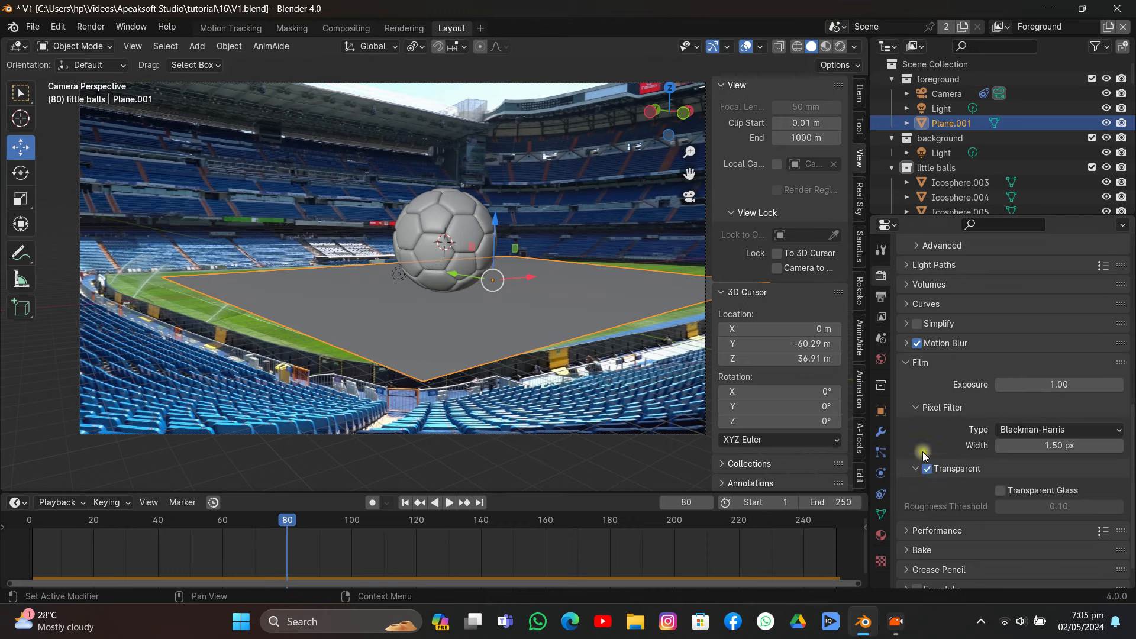
# Make sure Shadow Catcher is enabled in the visibility settings of the pitch plane Plane.001
pyautogui.click(881, 410)
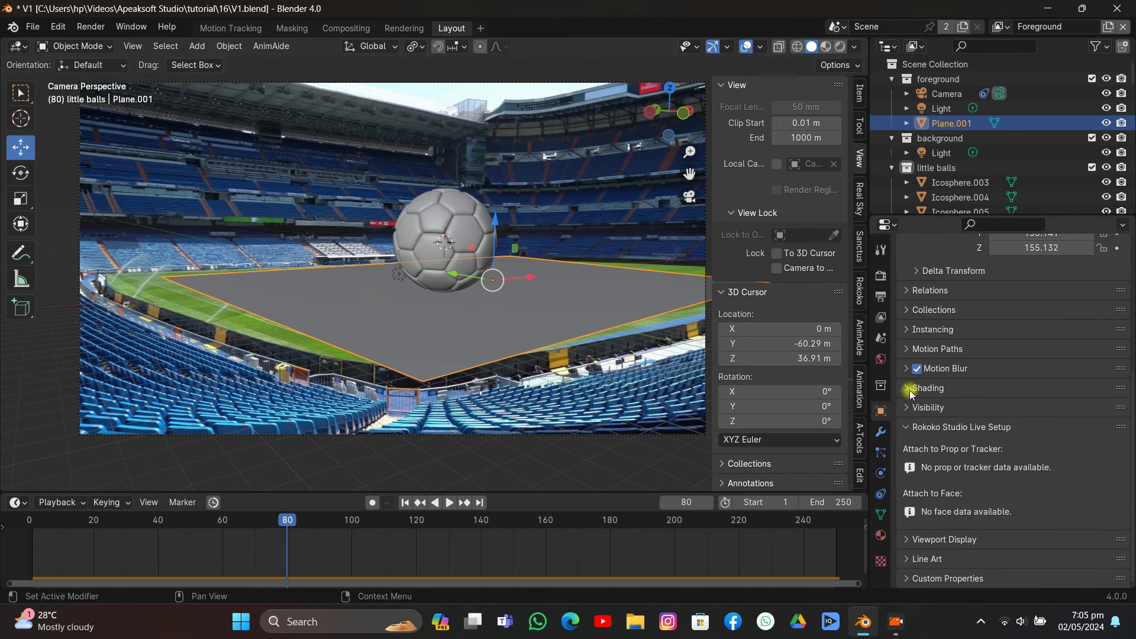
pyautogui.click(914, 407)
pyautogui.scroll(-3, 914, 407)
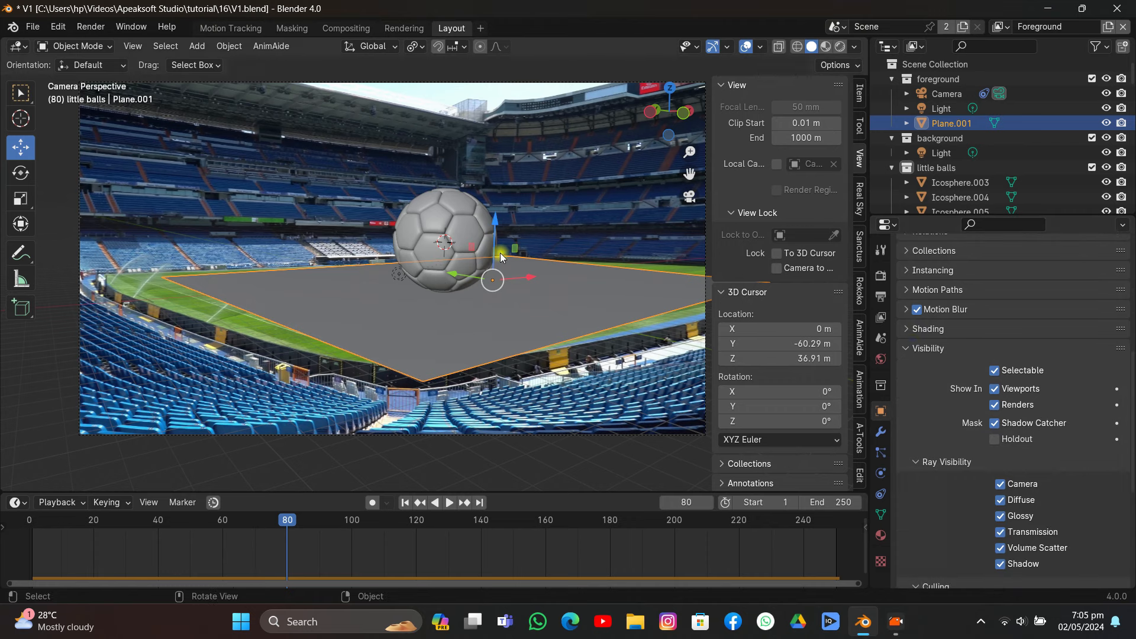
# Preview the large football with Material Preview shading at frame 61 and save the project
pyautogui.scroll(2, 473, 245)
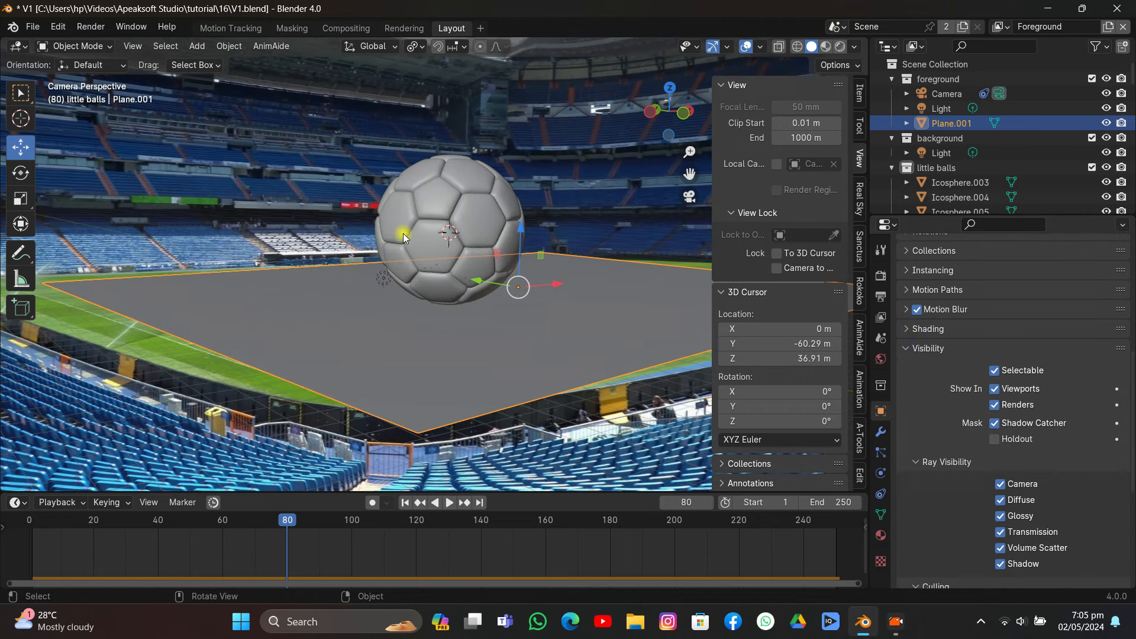
pyautogui.moveTo(278, 521); pyautogui.dragTo(225, 526)
pyautogui.click(826, 47)
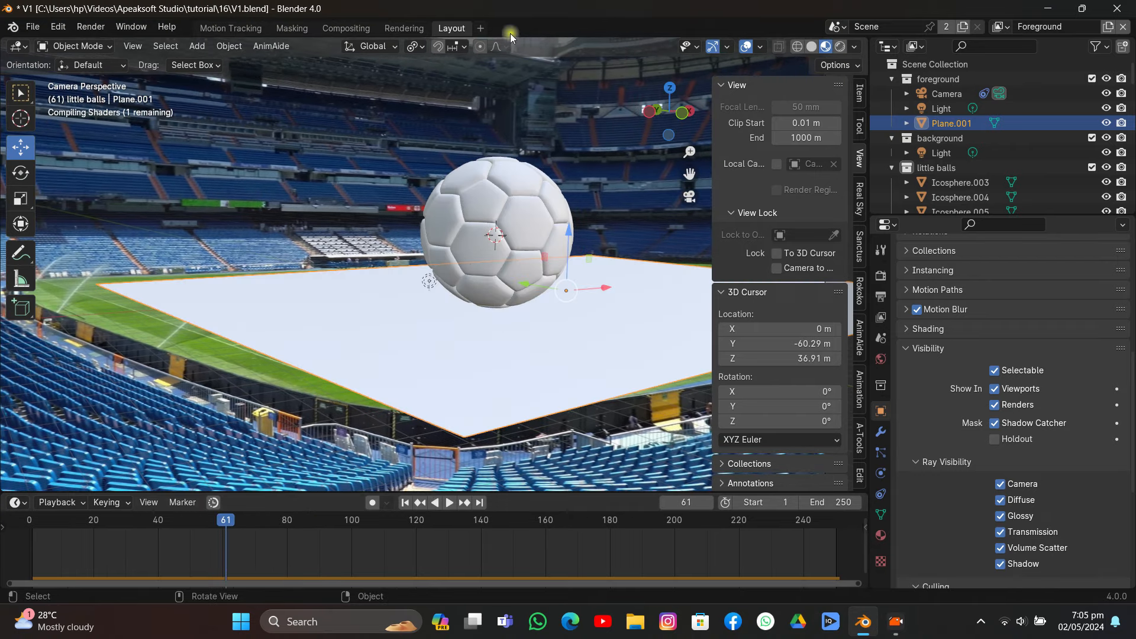
pyautogui.click(33, 27)
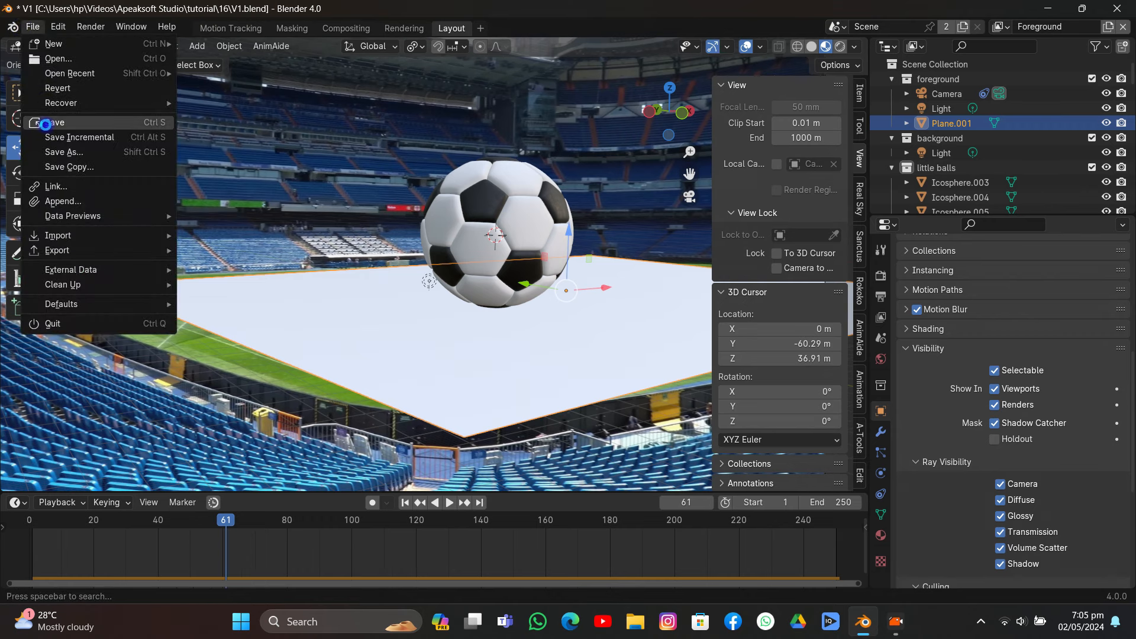
pyautogui.click(48, 122)
# Review the balls and their shadows on the pitch in rendered shading, from frame 61 through 120 to 190
pyautogui.scroll(-2, 421, 199)
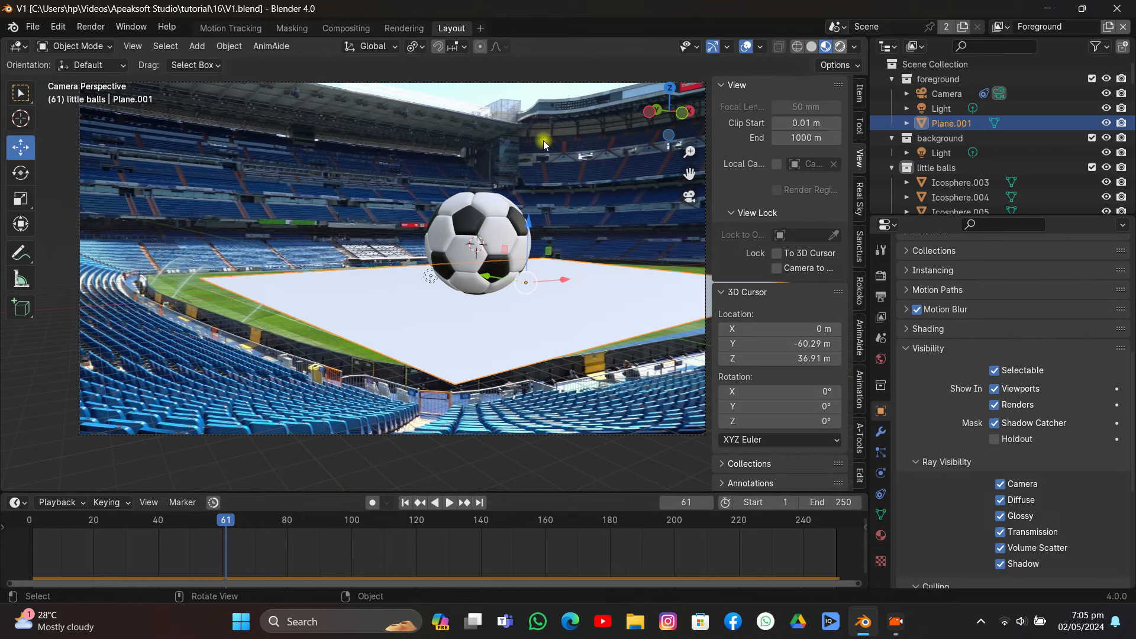
pyautogui.click(840, 46)
pyautogui.scroll(4, 487, 162)
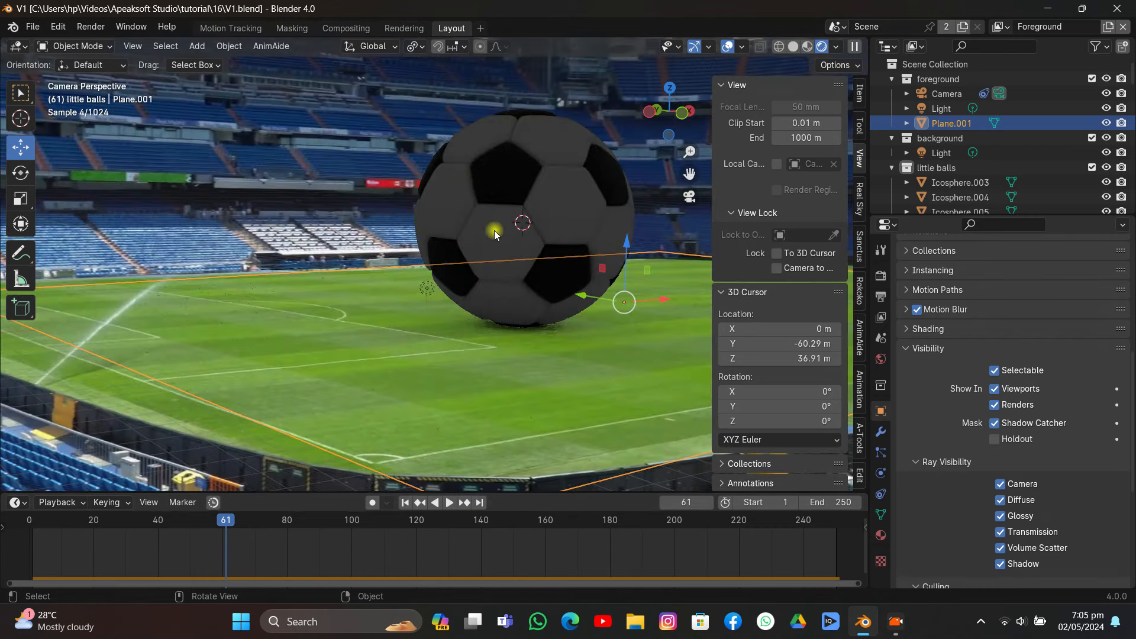
pyautogui.moveTo(226, 521); pyautogui.dragTo(418, 542)
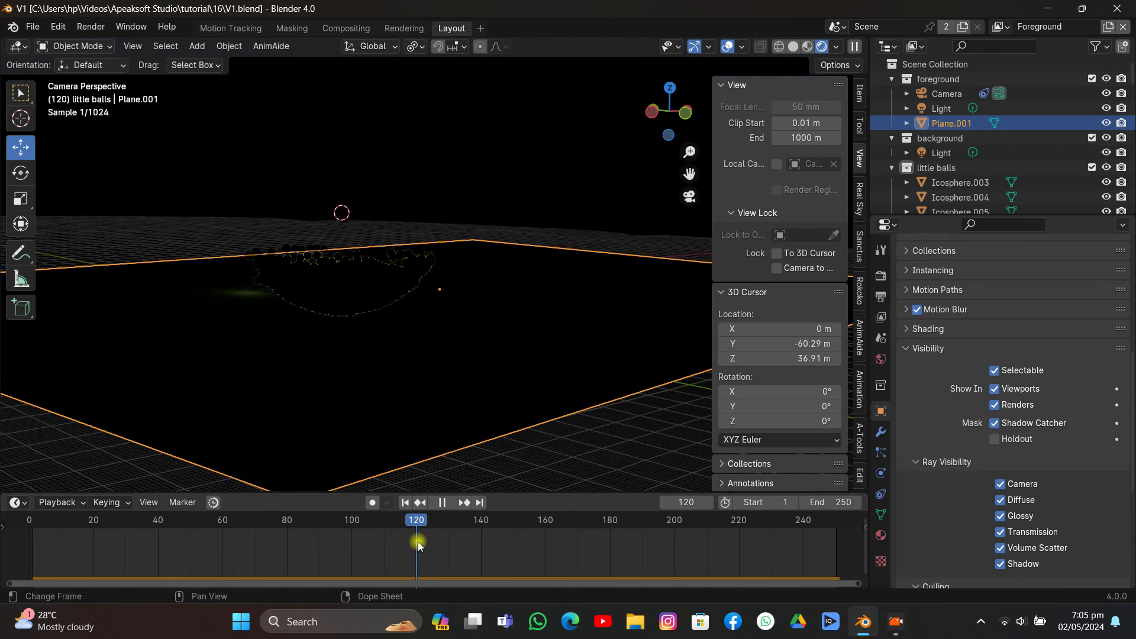
pyautogui.click(417, 321)
pyautogui.scroll(-3, 479, 221)
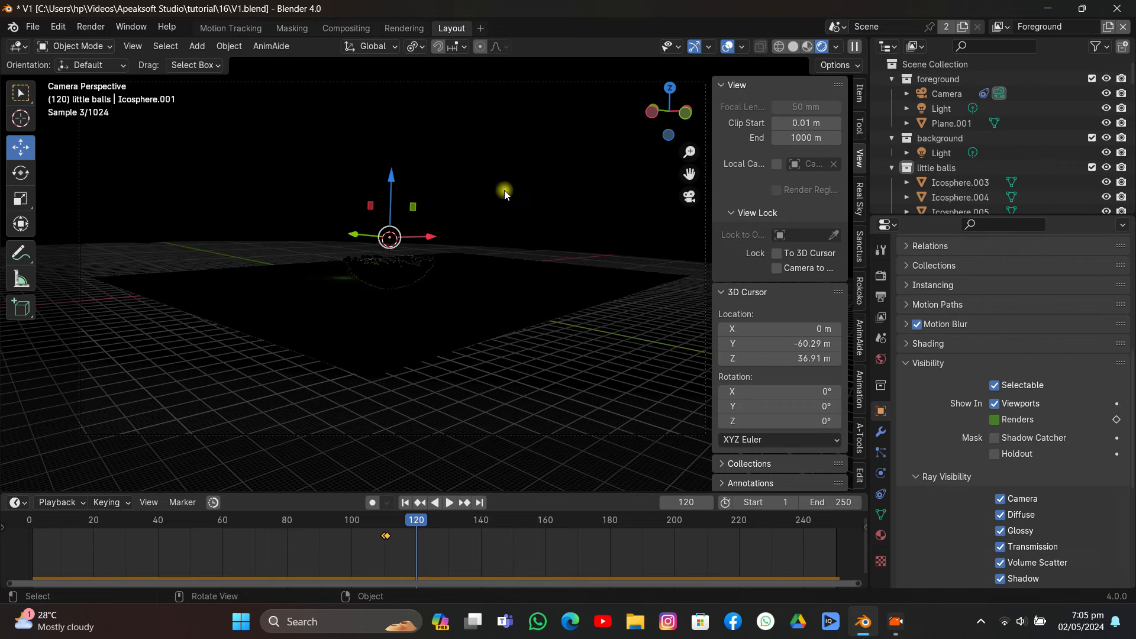
pyautogui.click(503, 190)
pyautogui.scroll(3, 504, 190)
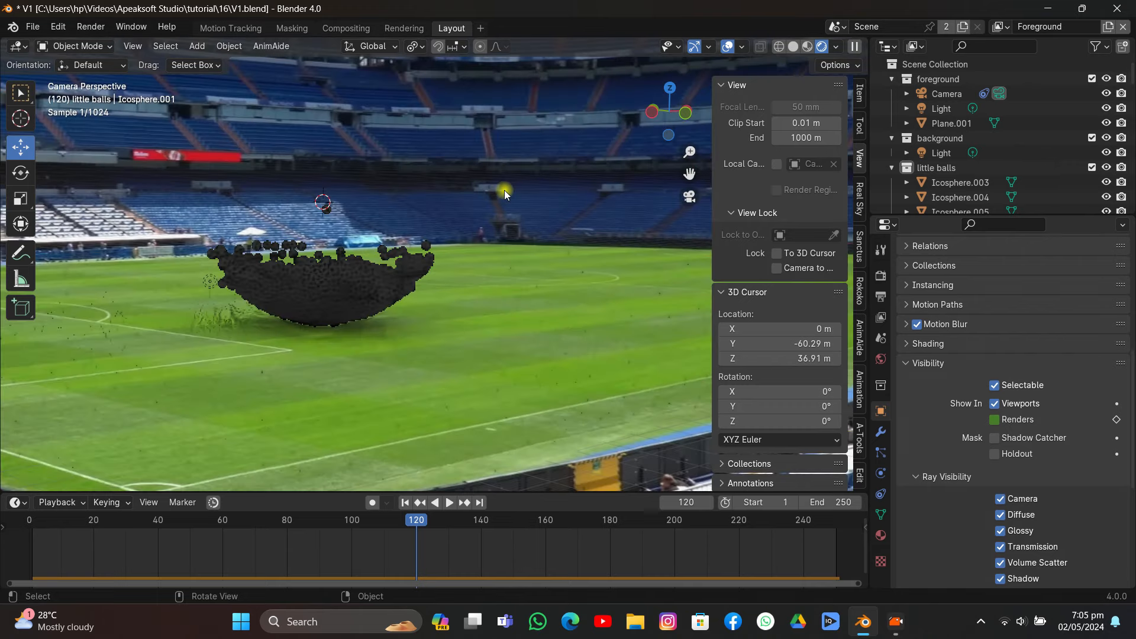
pyautogui.click(449, 503)
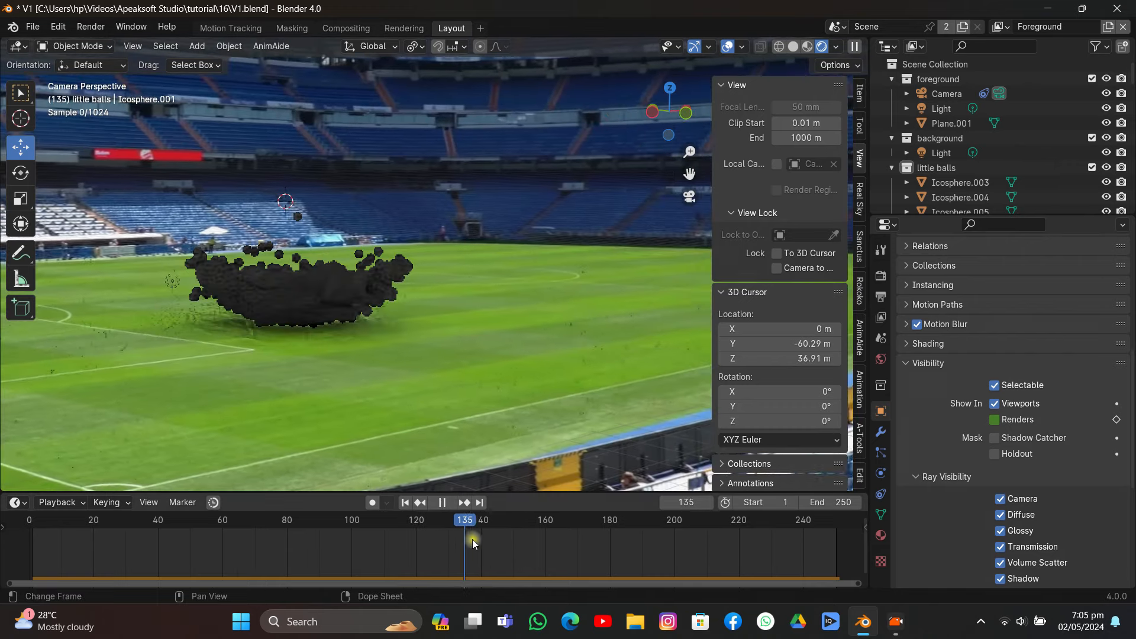
pyautogui.moveTo(472, 538); pyautogui.dragTo(642, 550)
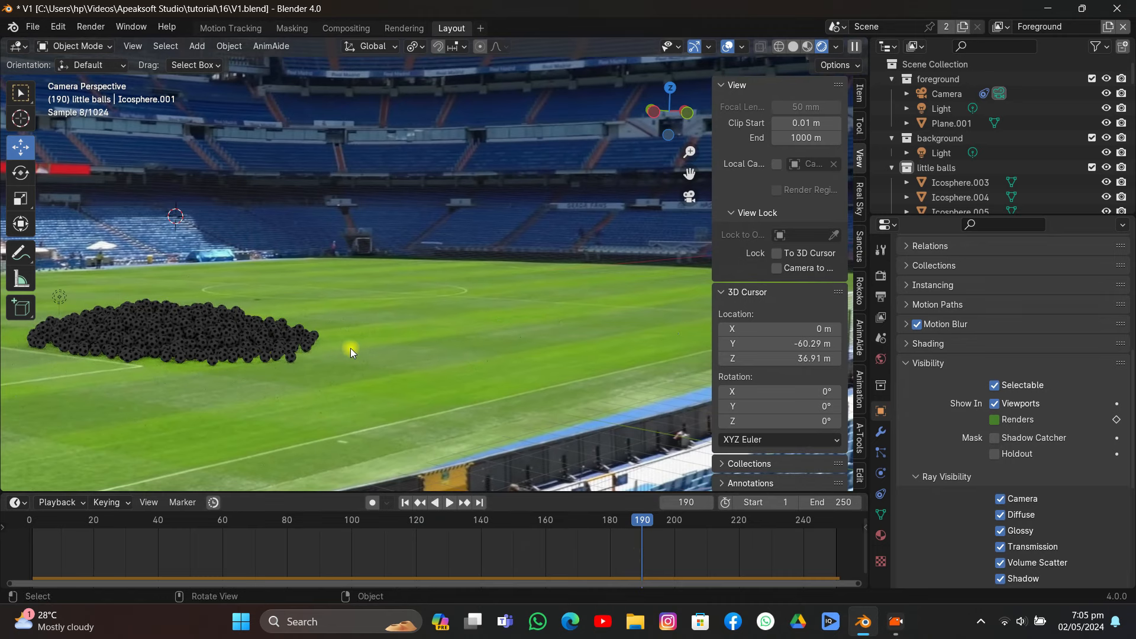
# Return to solid shading and review the small balls' simulation backwards from frame 190 to frame 77
pyautogui.click(793, 47)
pyautogui.scroll(-3, 470, 252)
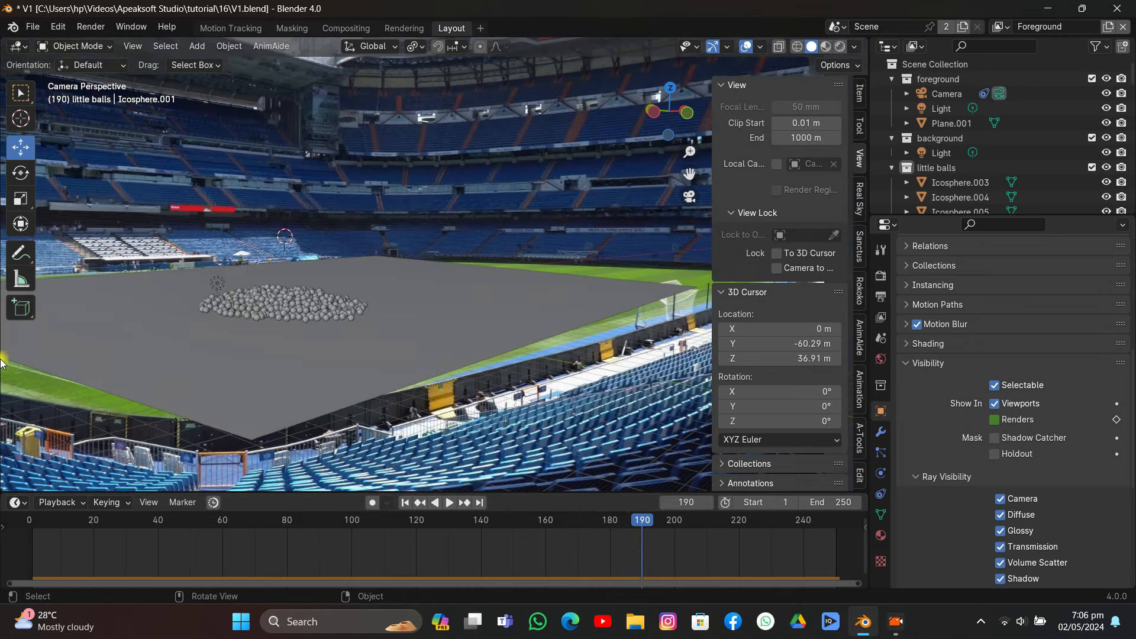
pyautogui.scroll(4, 306, 289)
pyautogui.moveTo(689, 173); pyautogui.dragTo(793, 178)
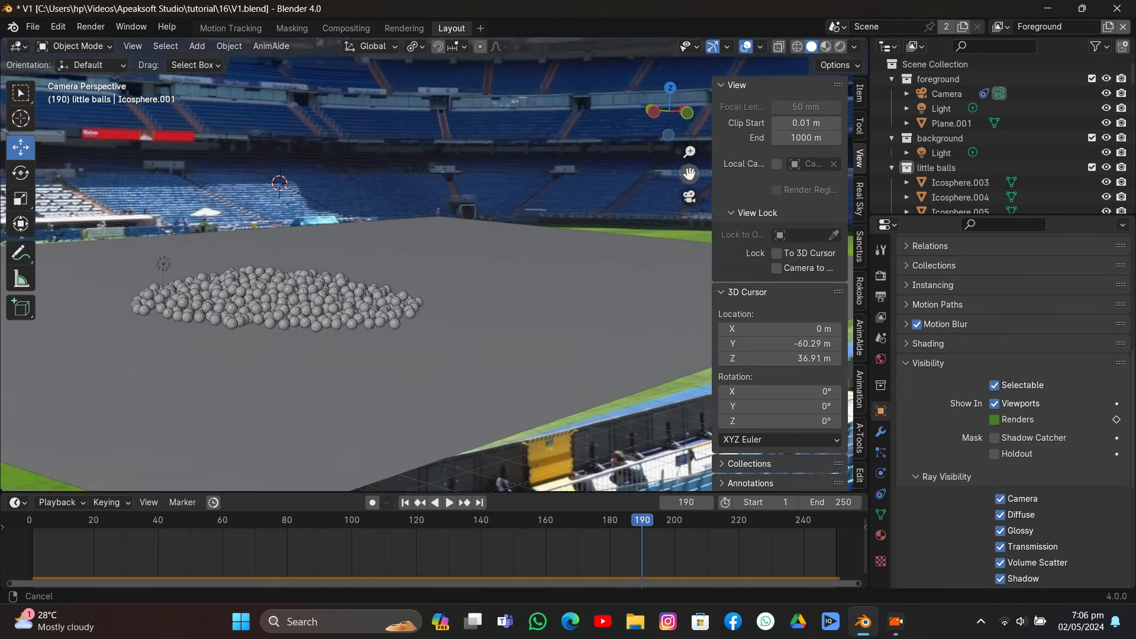
pyautogui.moveTo(639, 520); pyautogui.dragTo(361, 519)
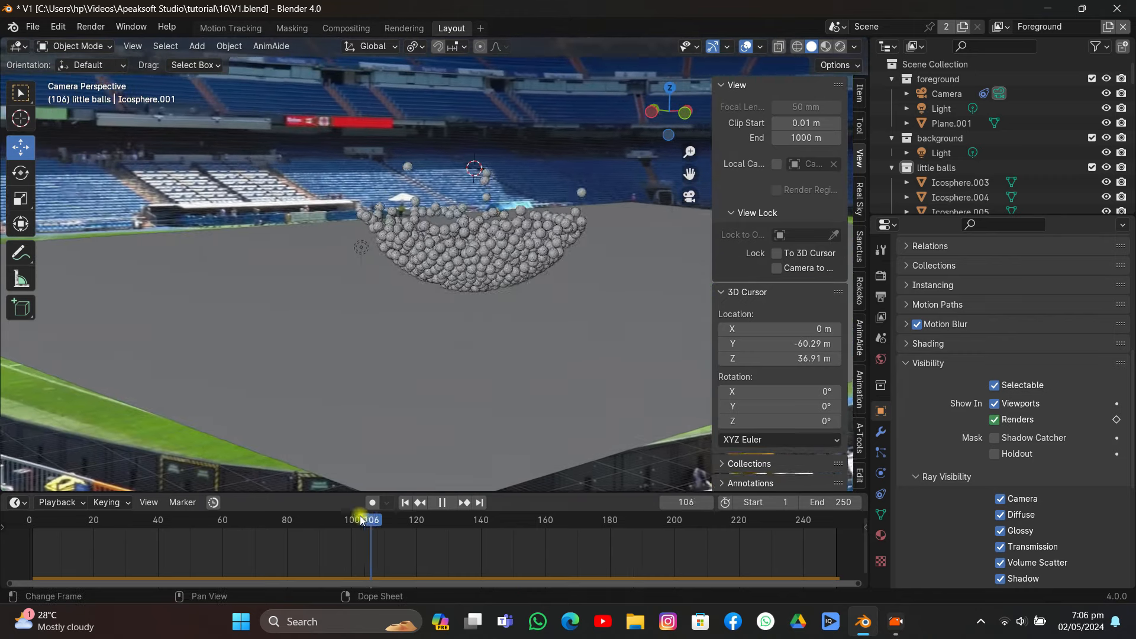
pyautogui.press('space')
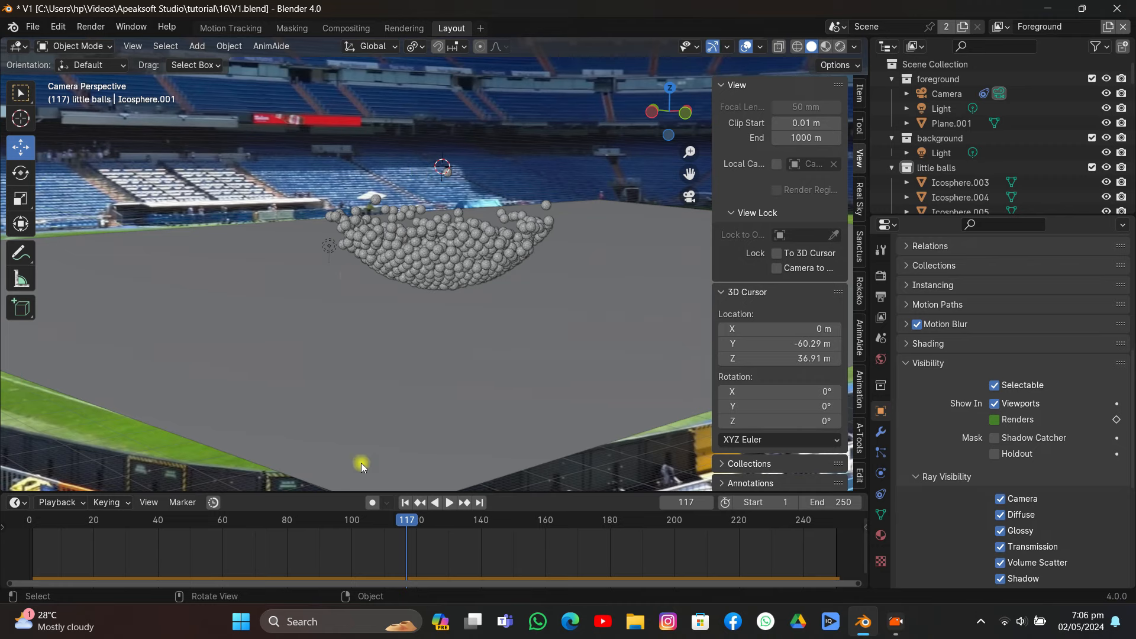
pyautogui.keyDown('alt'); pyautogui.scroll(20, 364, 461); pyautogui.keyUp('alt')
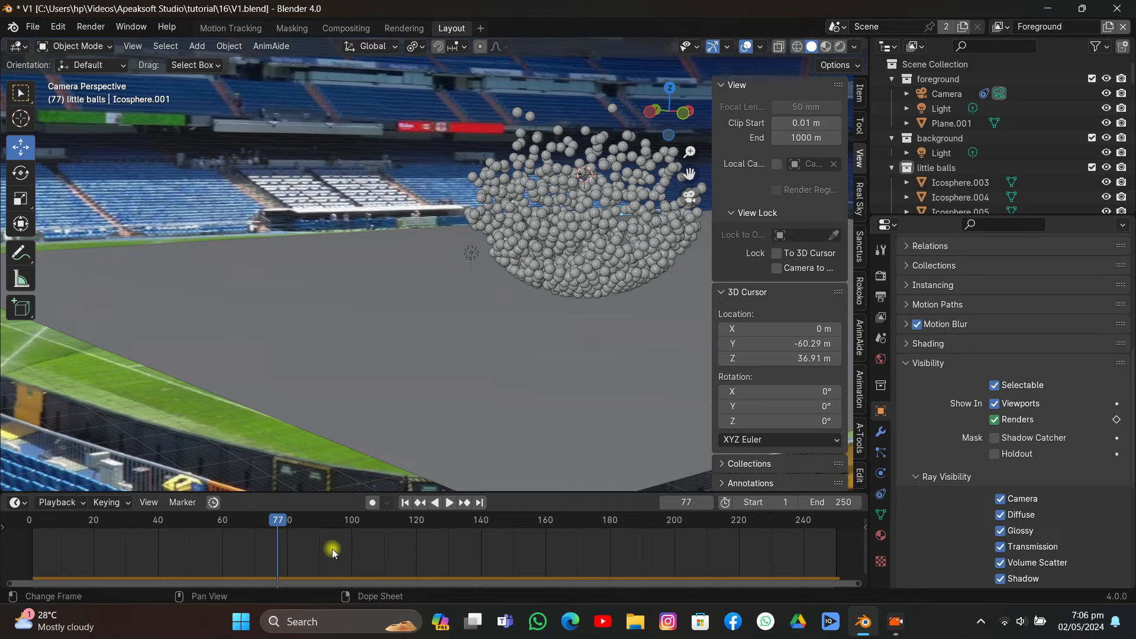
# Switch to the browser and download the Stadium 01 HDRI from Poly Haven as a 4K EXR
pyautogui.hotkey('alt', 'Tab')
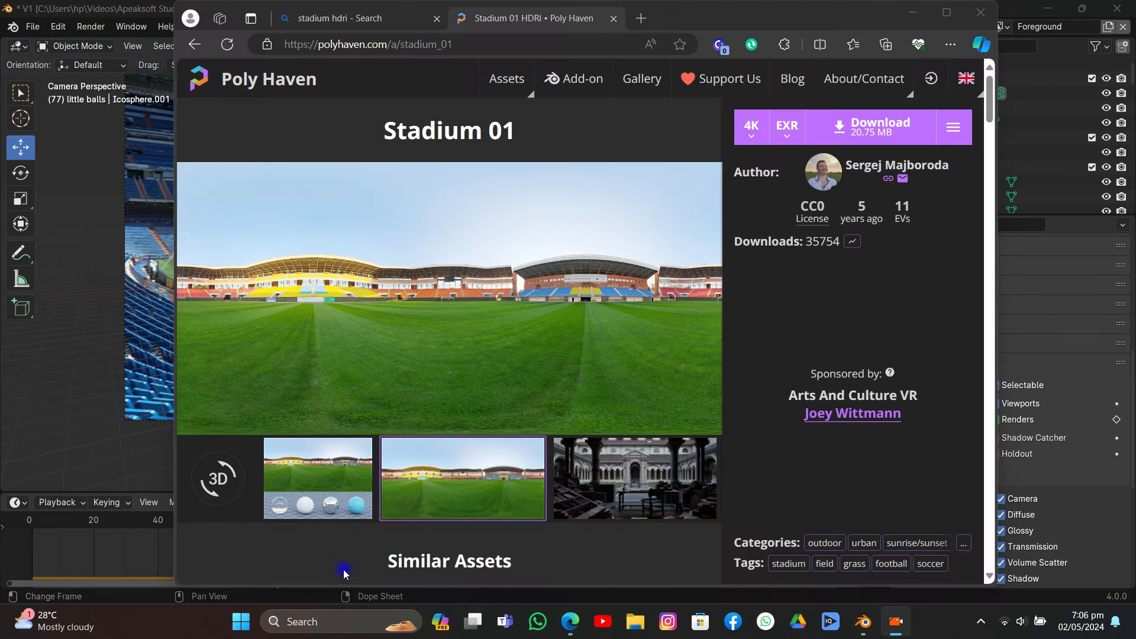
pyautogui.scroll(1, 406, 229)
pyautogui.click(853, 122)
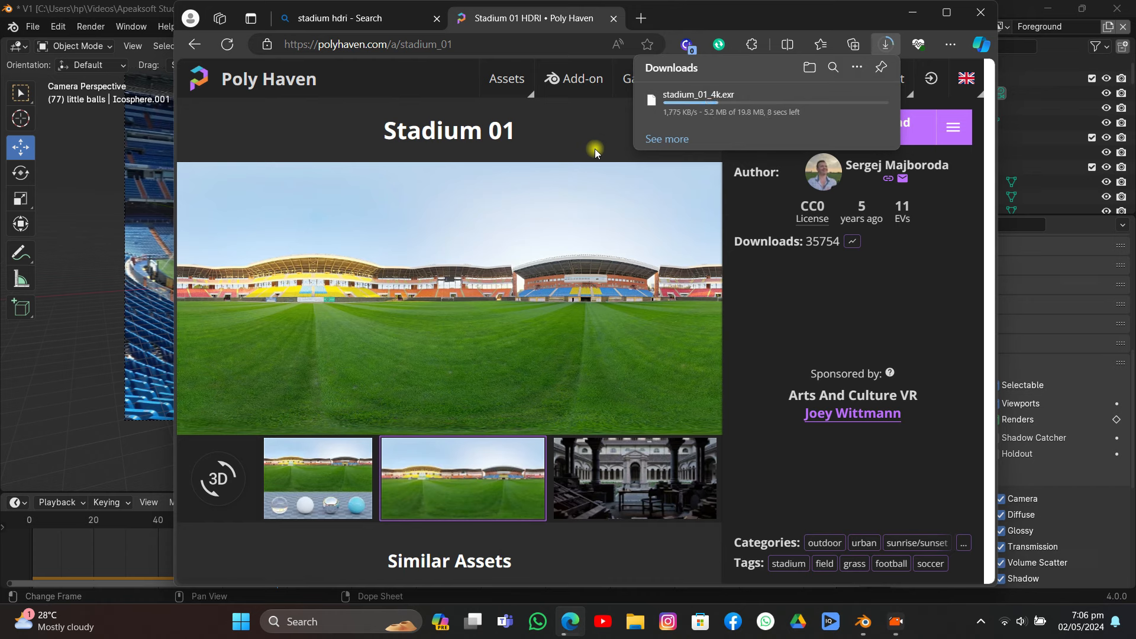
# In File Explorer, move stadium_01_4k.exr from Downloads to the Videos\Apeaksoft Studio\tutorial\16 folder
pyautogui.click(634, 621)
pyautogui.click(26, 213)
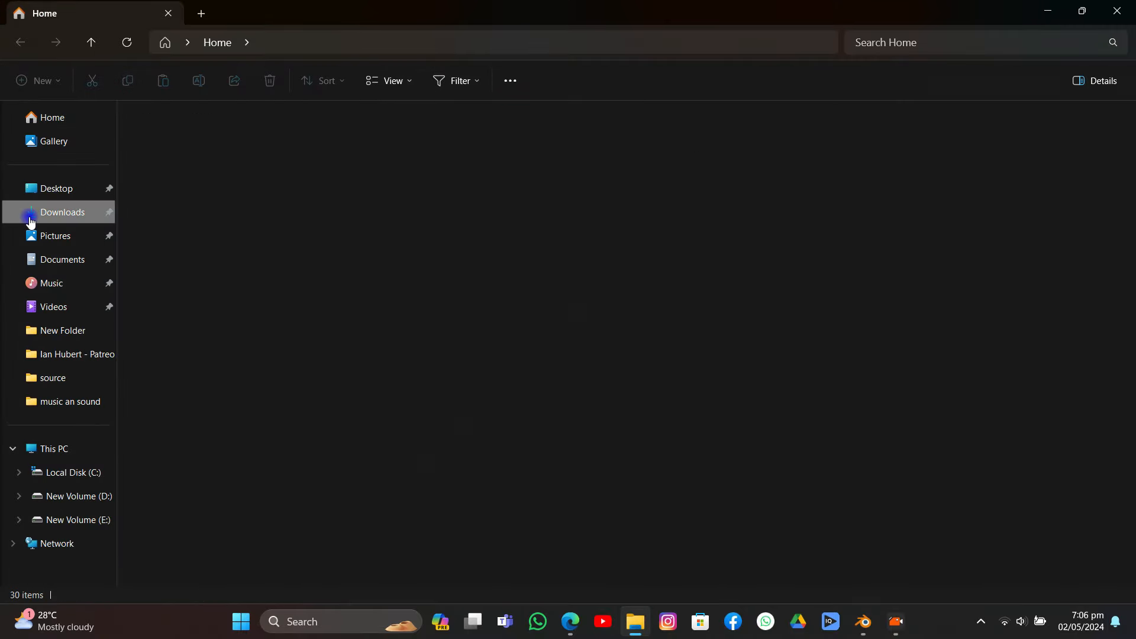
pyautogui.rightClick(168, 181)
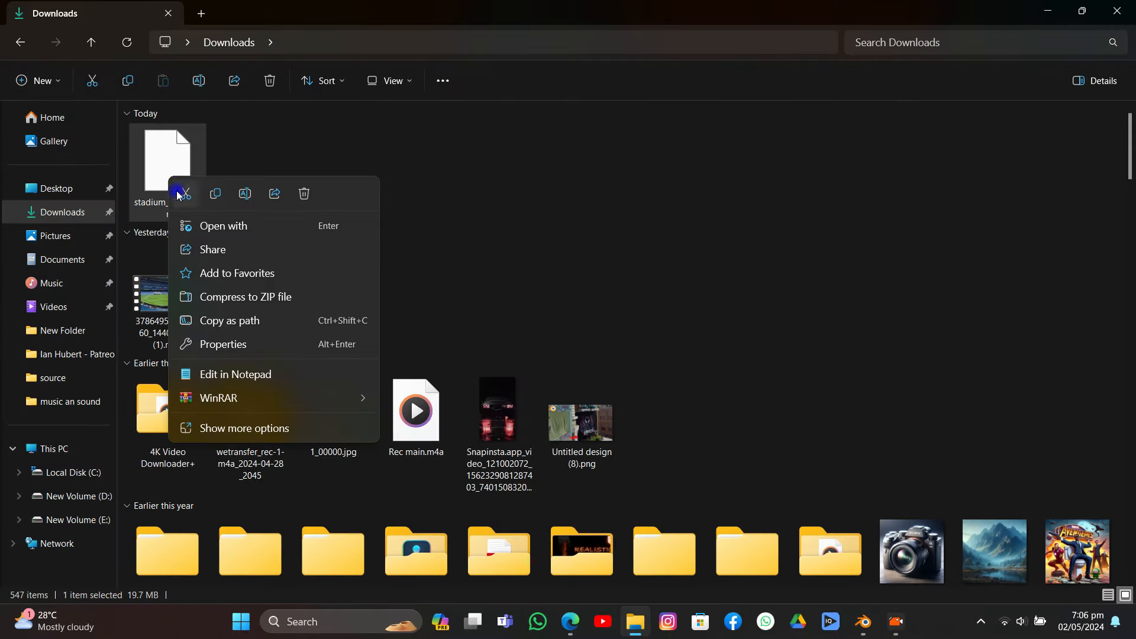
pyautogui.press('Escape')
pyautogui.click(28, 309)
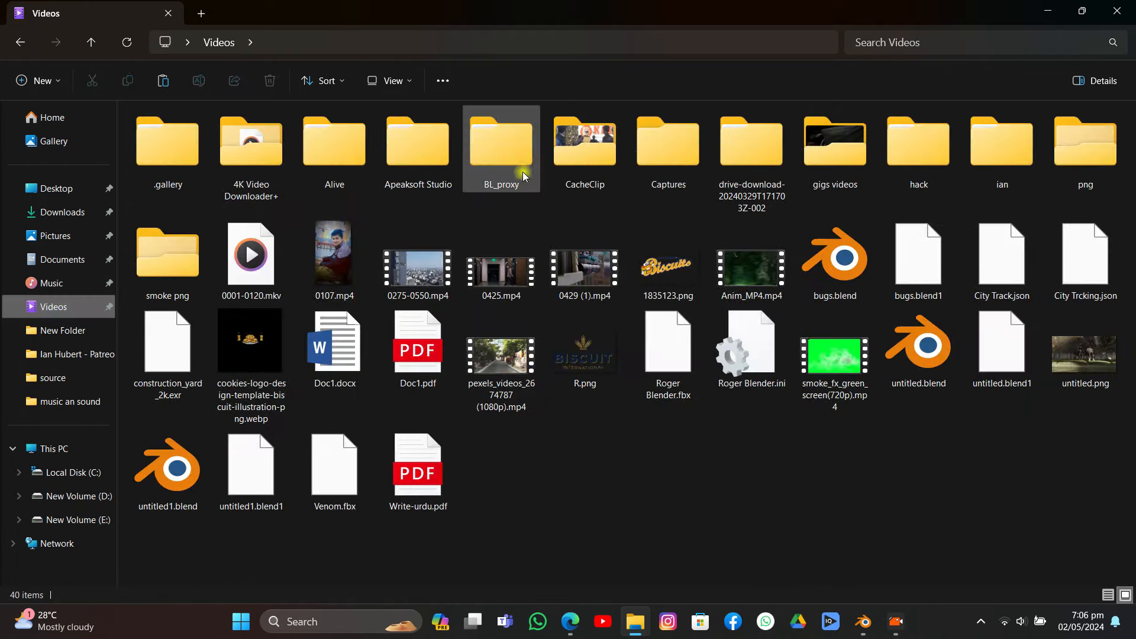
pyautogui.doubleClick(420, 151)
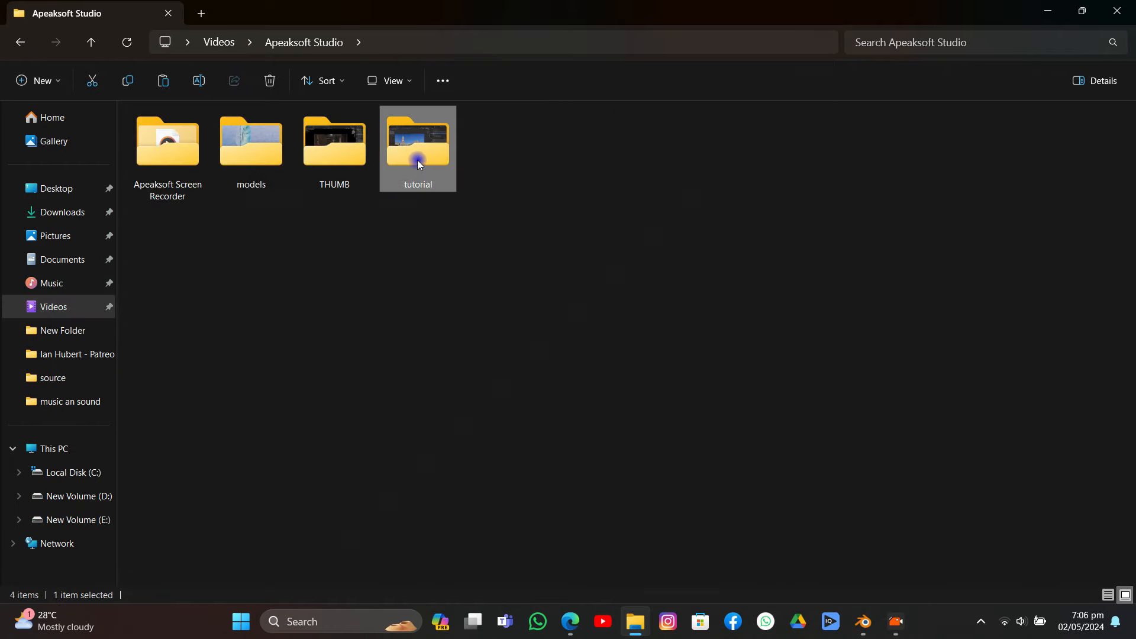
pyautogui.doubleClick(418, 148)
pyautogui.doubleClick(418, 239)
pyautogui.rightClick(388, 273)
pyautogui.click(385, 317)
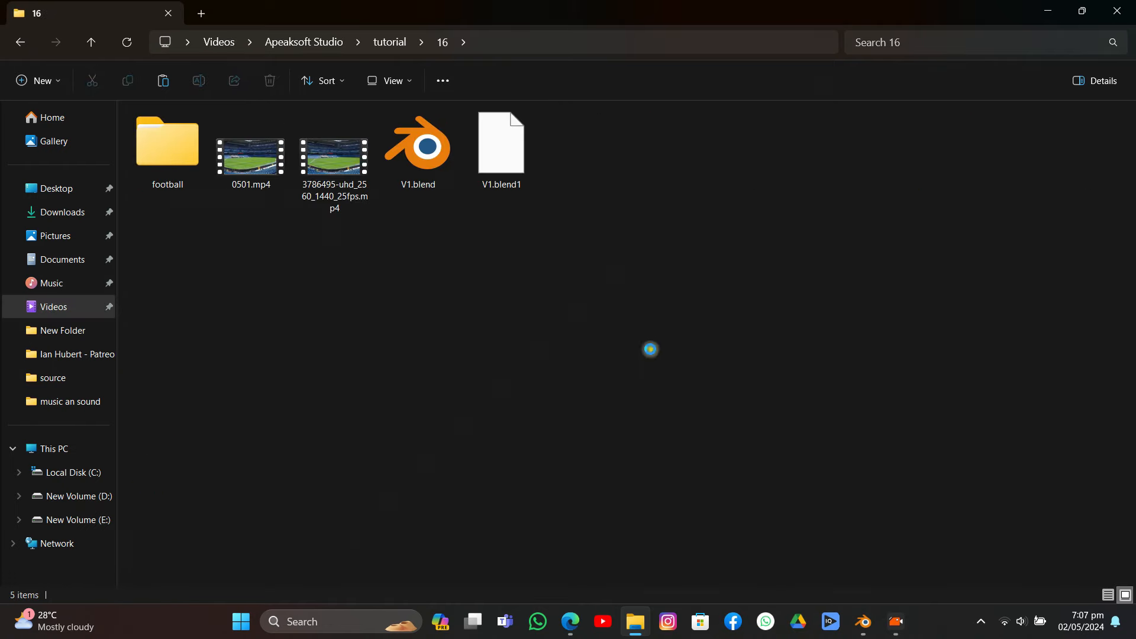
# Switch to Blender and assign an Environment Texture with stadium_01_4k.exr to the world's background color
pyautogui.click(896, 629)
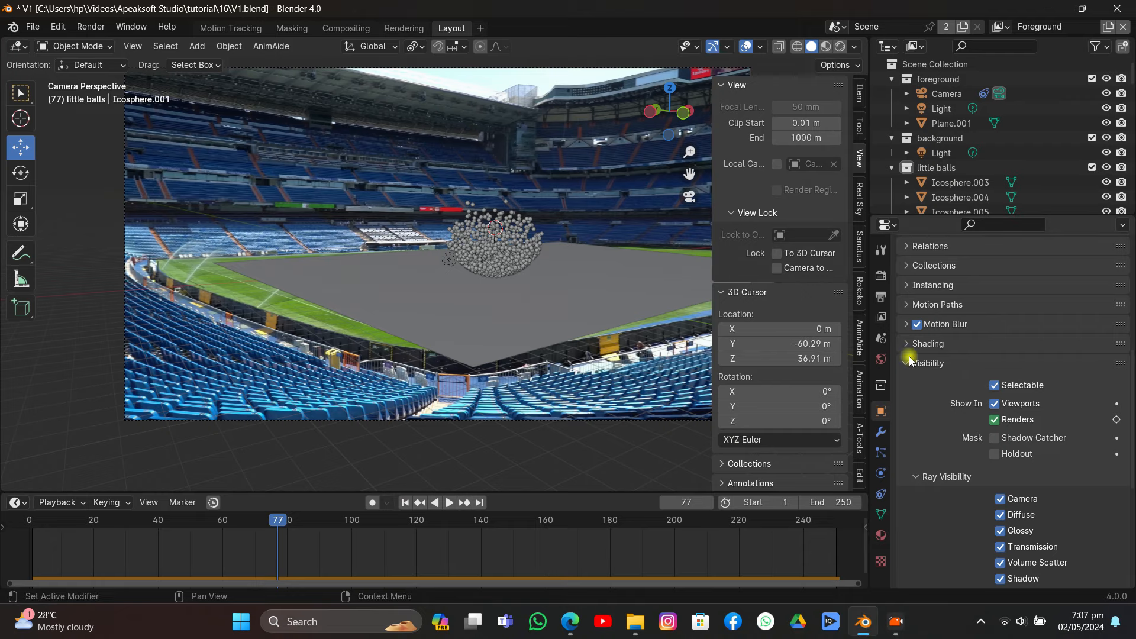
pyautogui.click(881, 359)
pyautogui.click(993, 366)
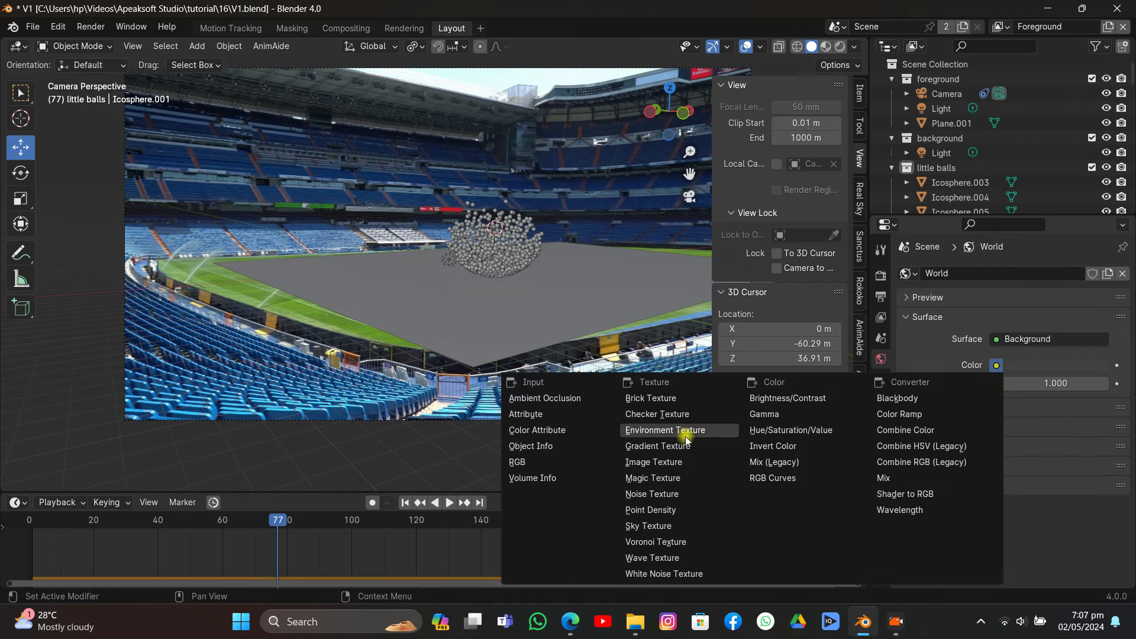
pyautogui.click(675, 433)
pyautogui.click(1084, 376)
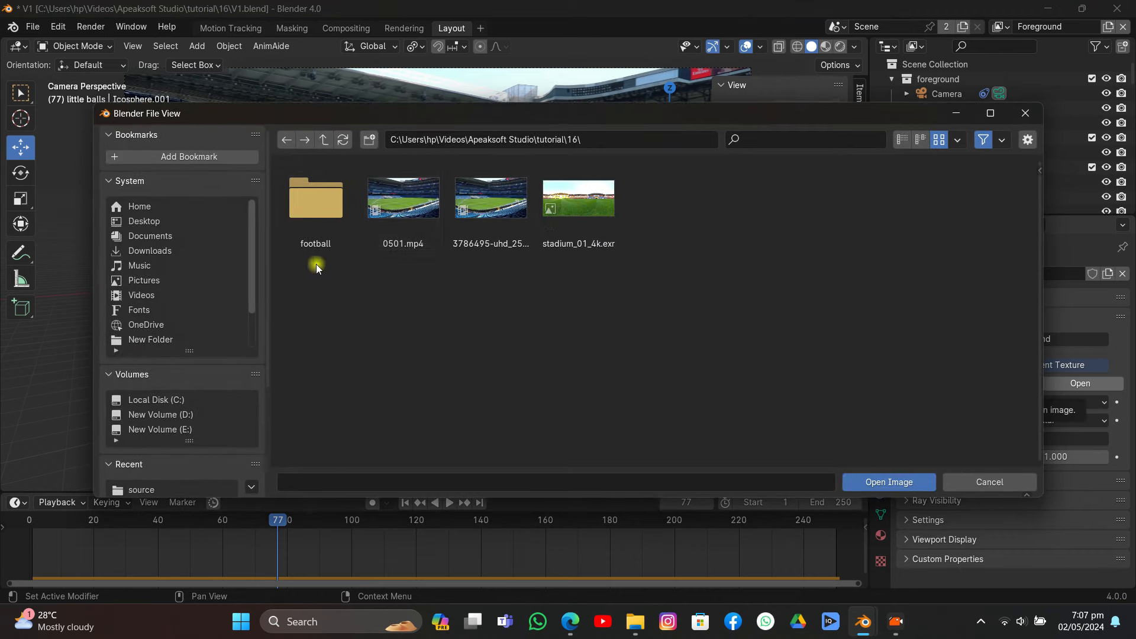
pyautogui.doubleClick(577, 195)
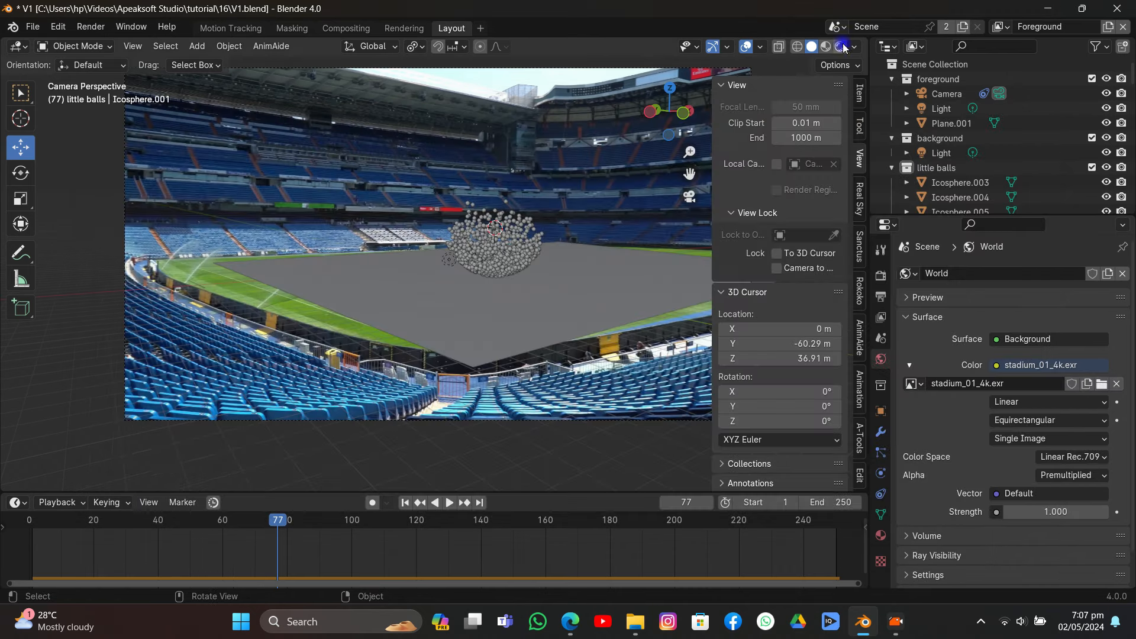
# Preview the HDRI lighting in rendered shading up to frame 97, return to solid shading and save the project
pyautogui.click(840, 46)
pyautogui.click(32, 26)
pyautogui.click(62, 120)
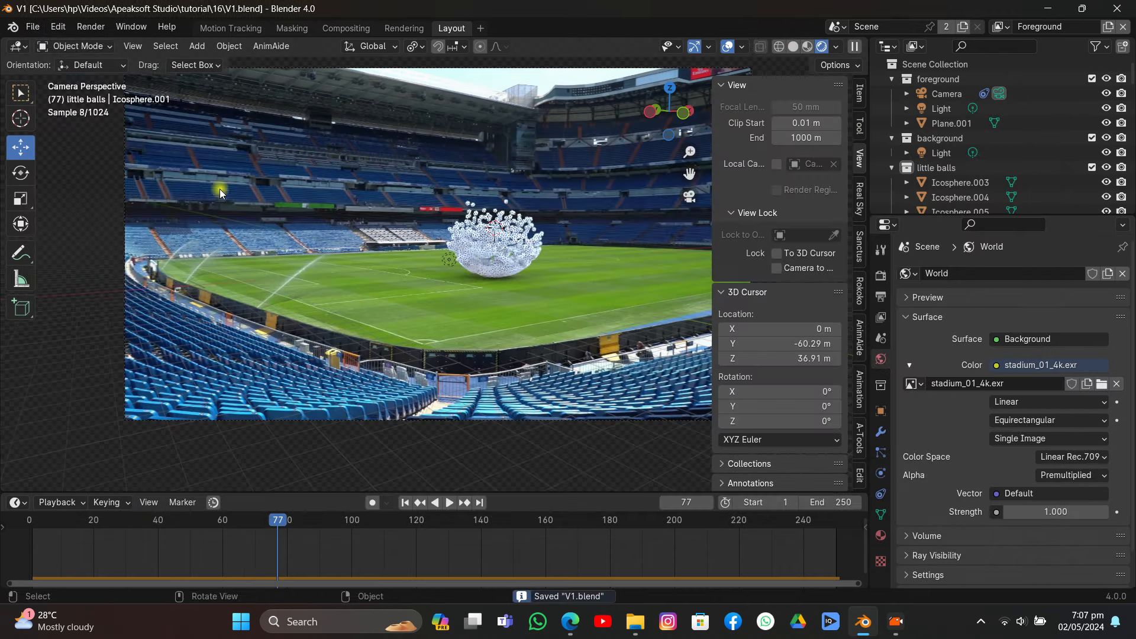
pyautogui.moveTo(279, 520); pyautogui.dragTo(342, 520)
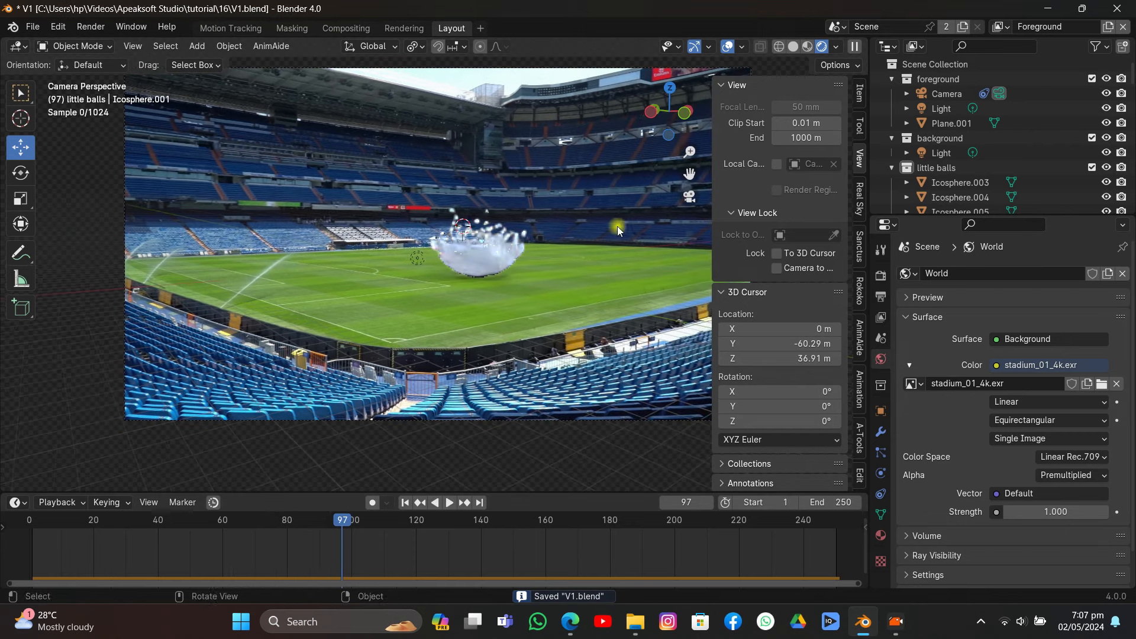
pyautogui.click(794, 47)
pyautogui.click(33, 27)
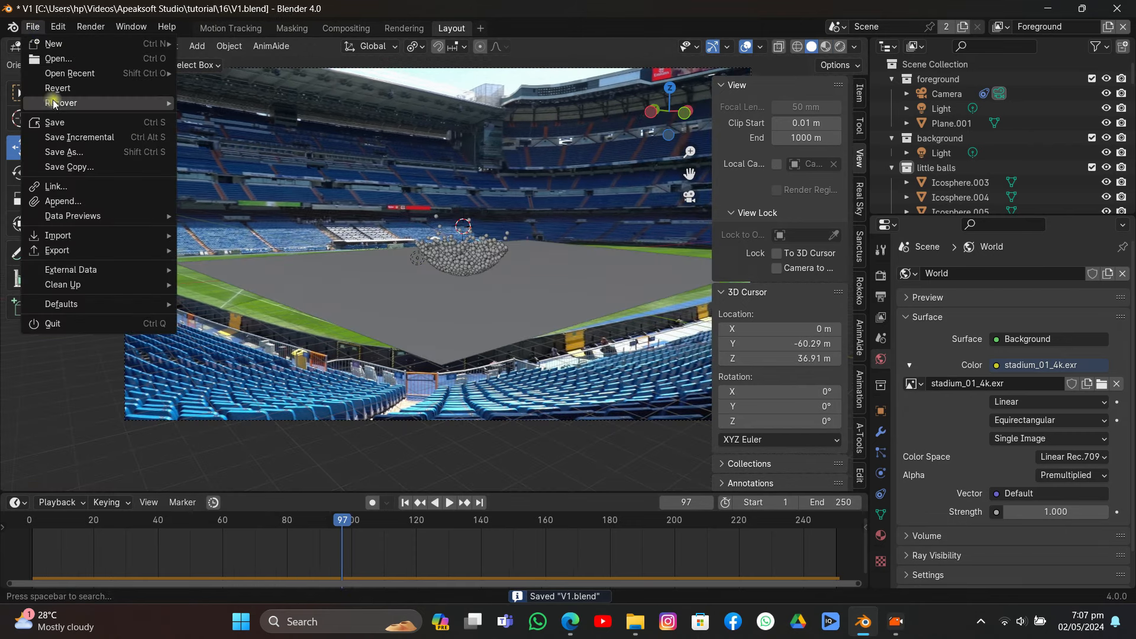
pyautogui.click(54, 119)
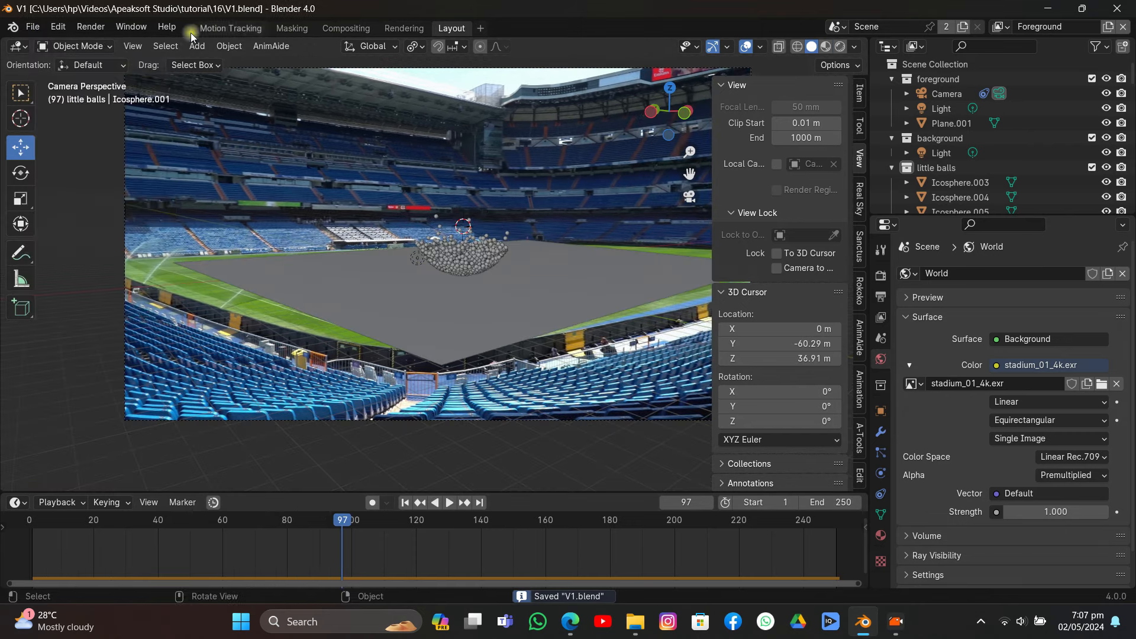
# Delete the background collection from the scene and remove the Background view layer
pyautogui.click(346, 28)
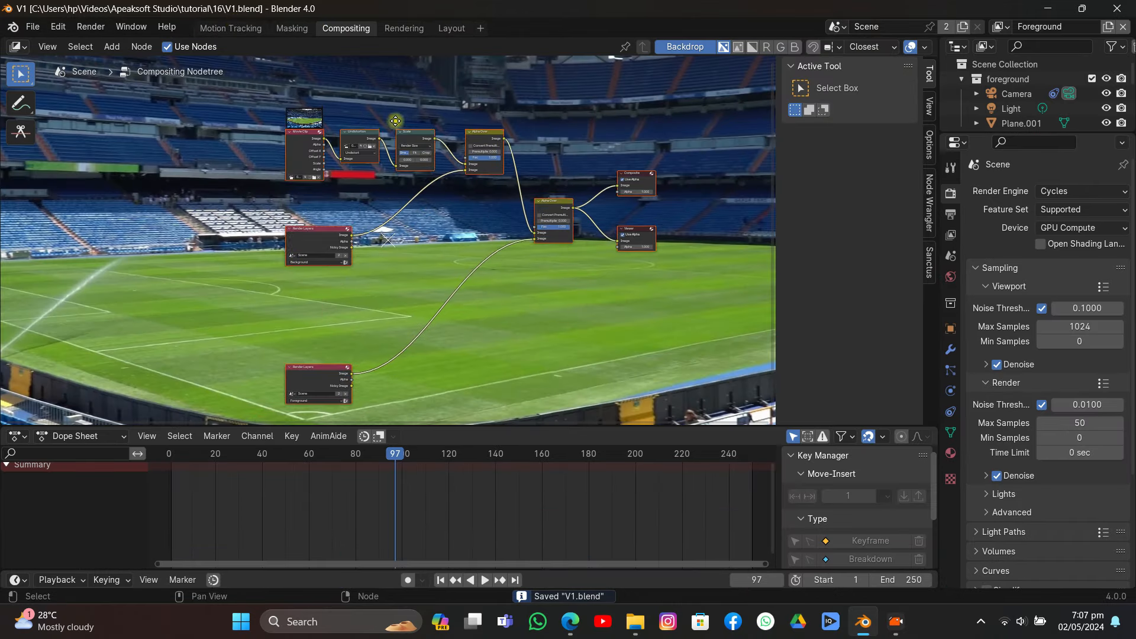
pyautogui.moveTo(395, 120); pyautogui.dragTo(396, 119, button='middle')
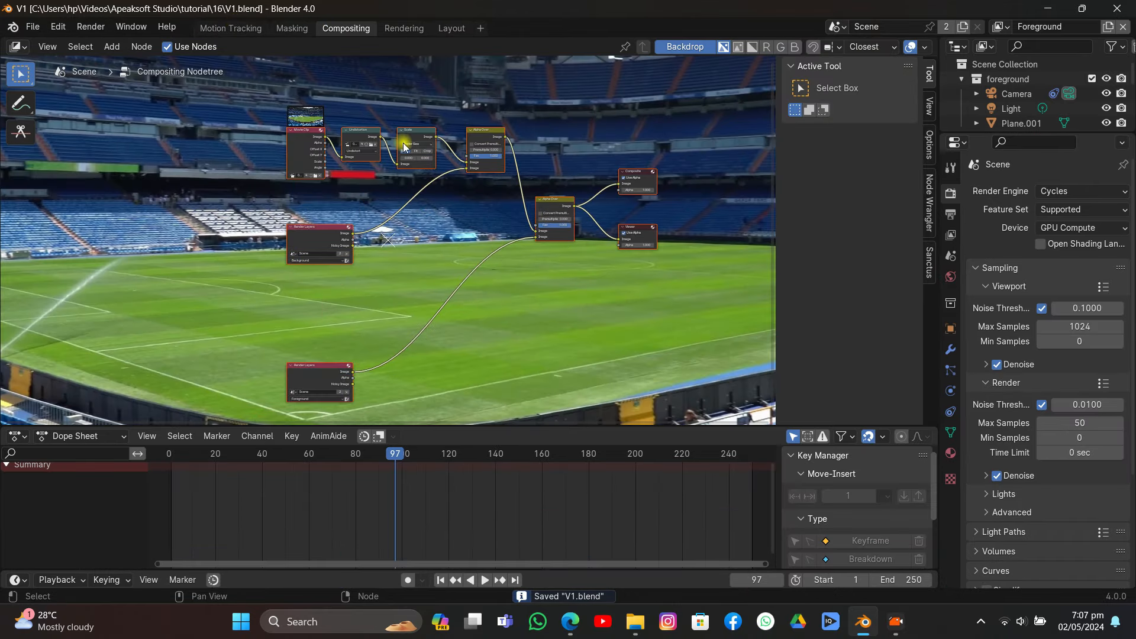
pyautogui.click(264, 228)
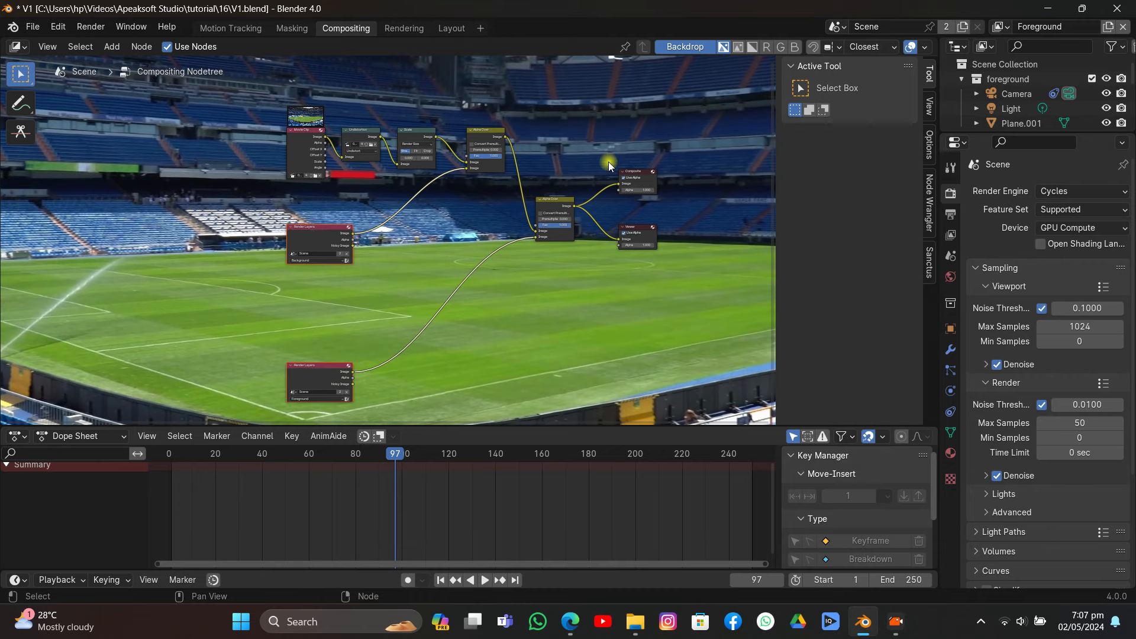
pyautogui.click(452, 28)
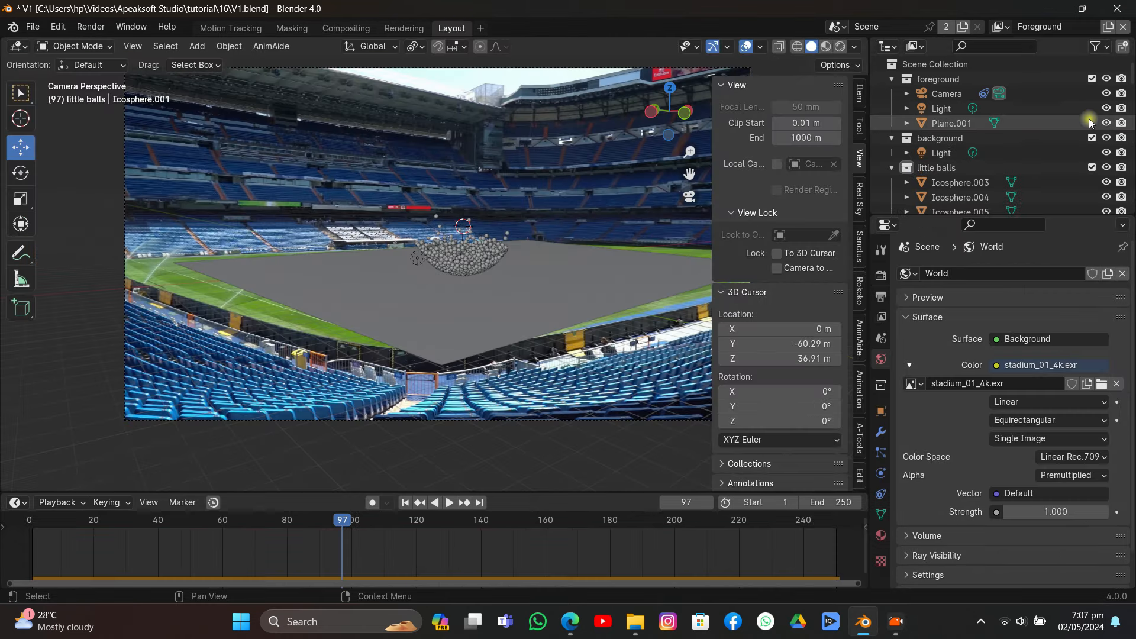
pyautogui.click(945, 139)
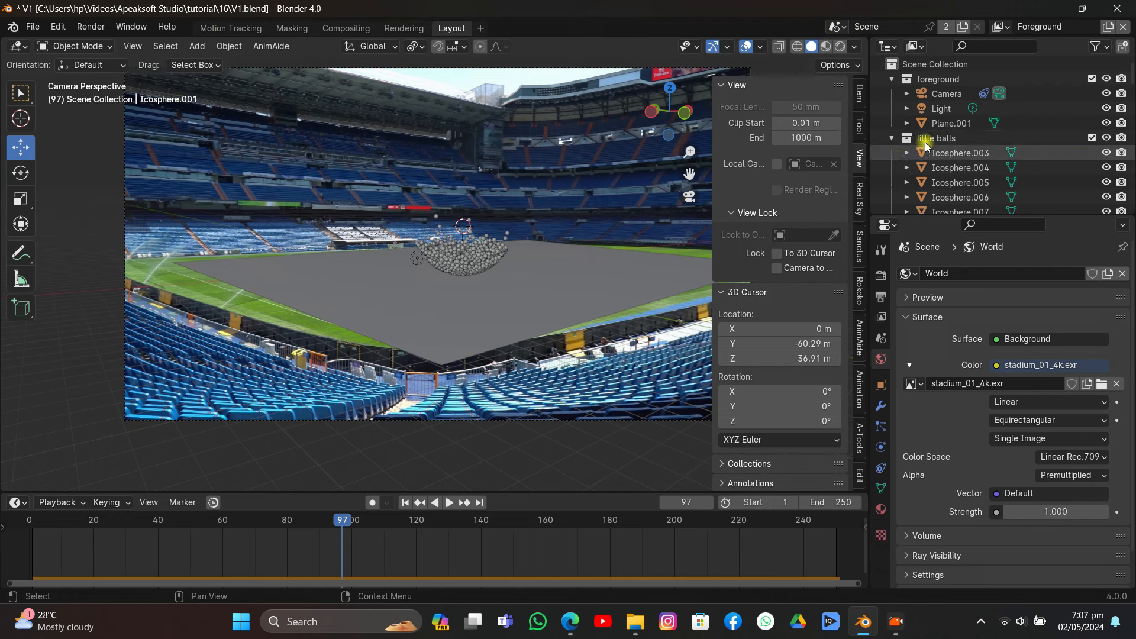
pyautogui.click(999, 27)
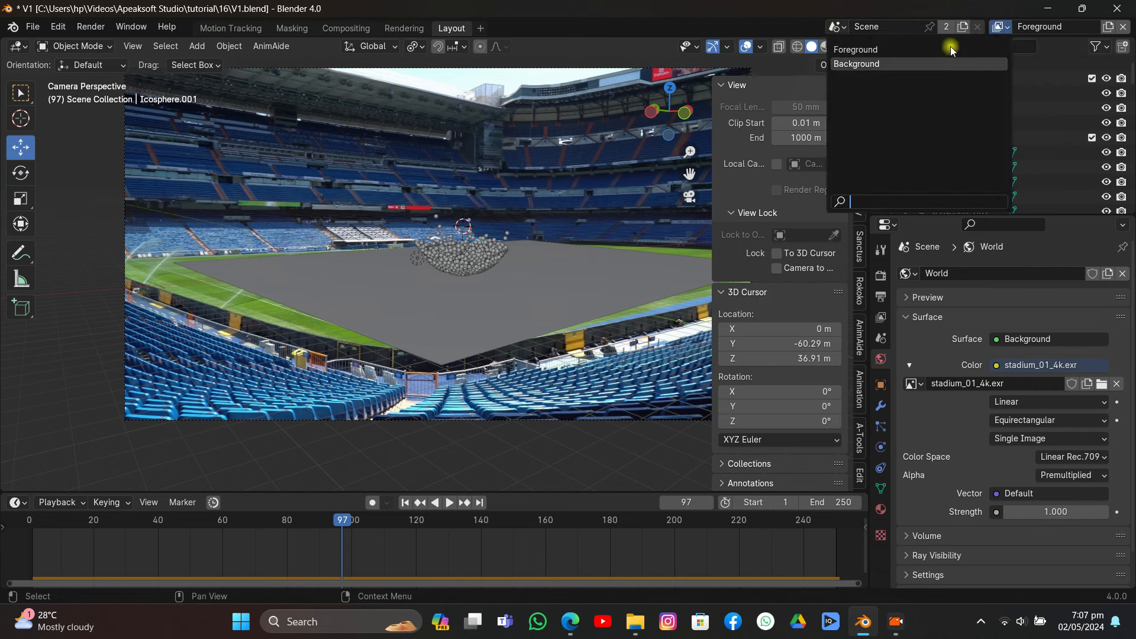
pyautogui.click(976, 63)
pyautogui.click(1122, 26)
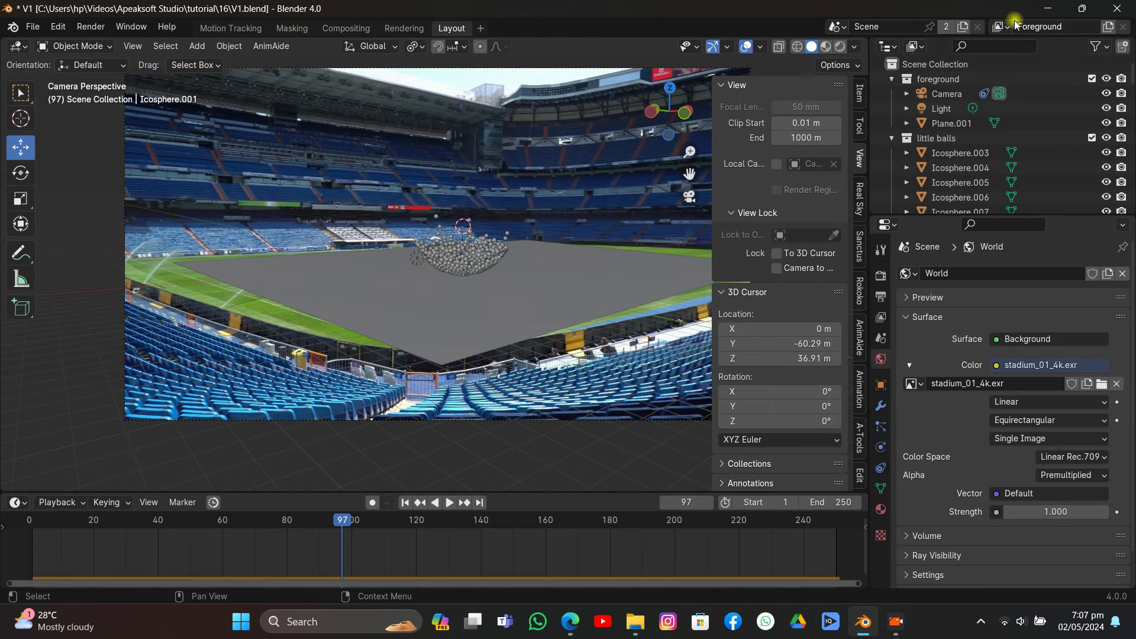
# In the compositor, delete the lower Render Layers node plus the undistortion, Scale and both Alpha Over nodes
pyautogui.click(335, 28)
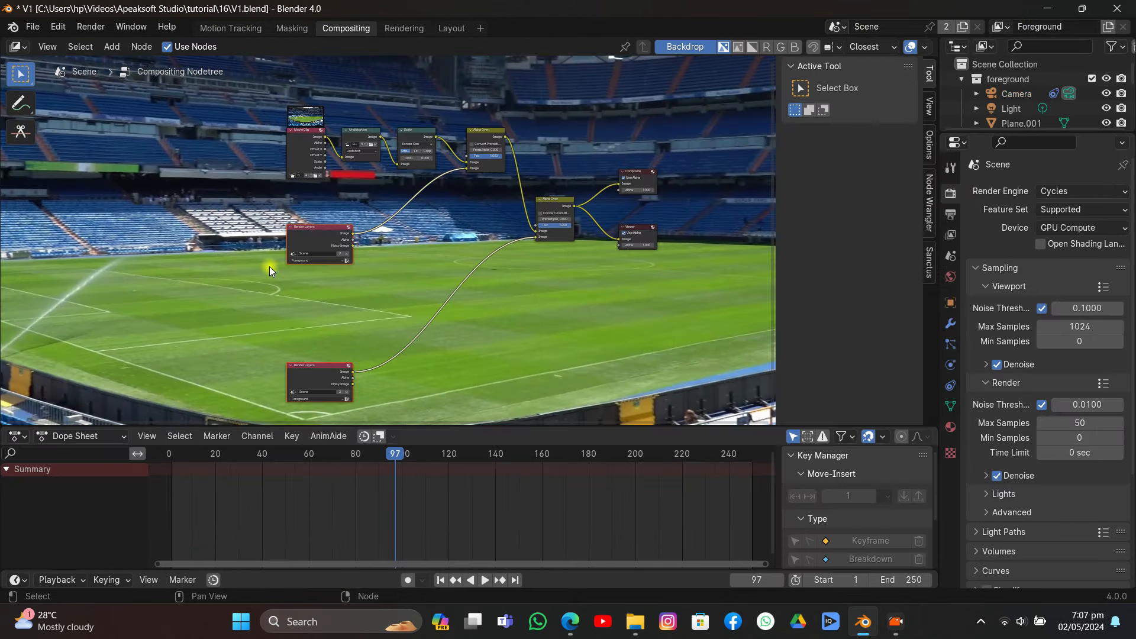
pyautogui.press('Delete')
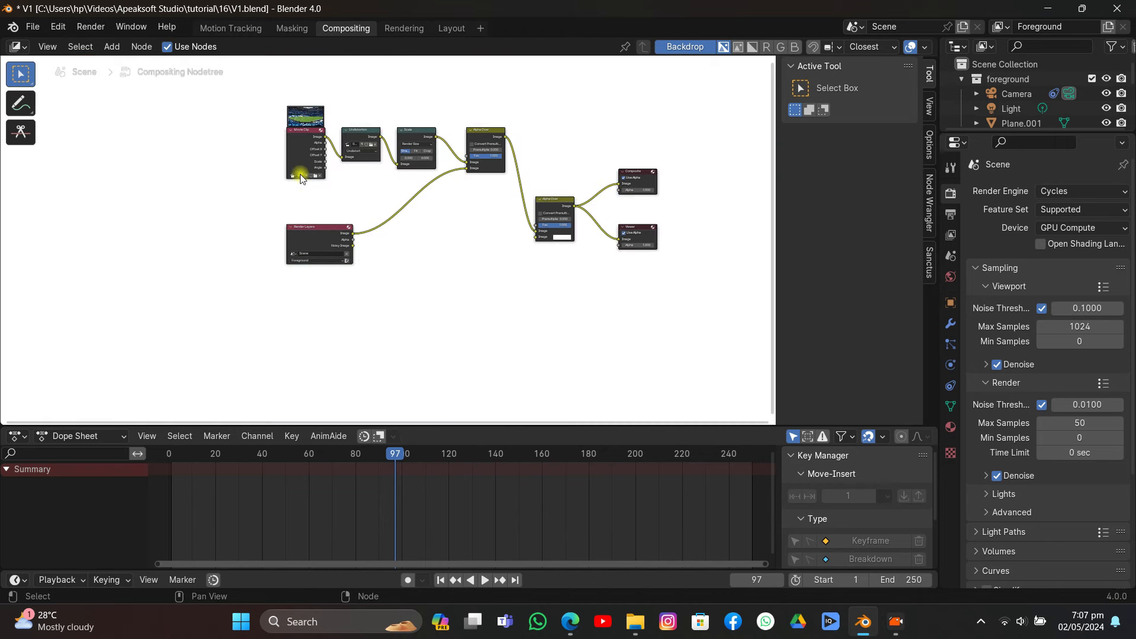
pyautogui.moveTo(340, 110); pyautogui.dragTo(556, 227)
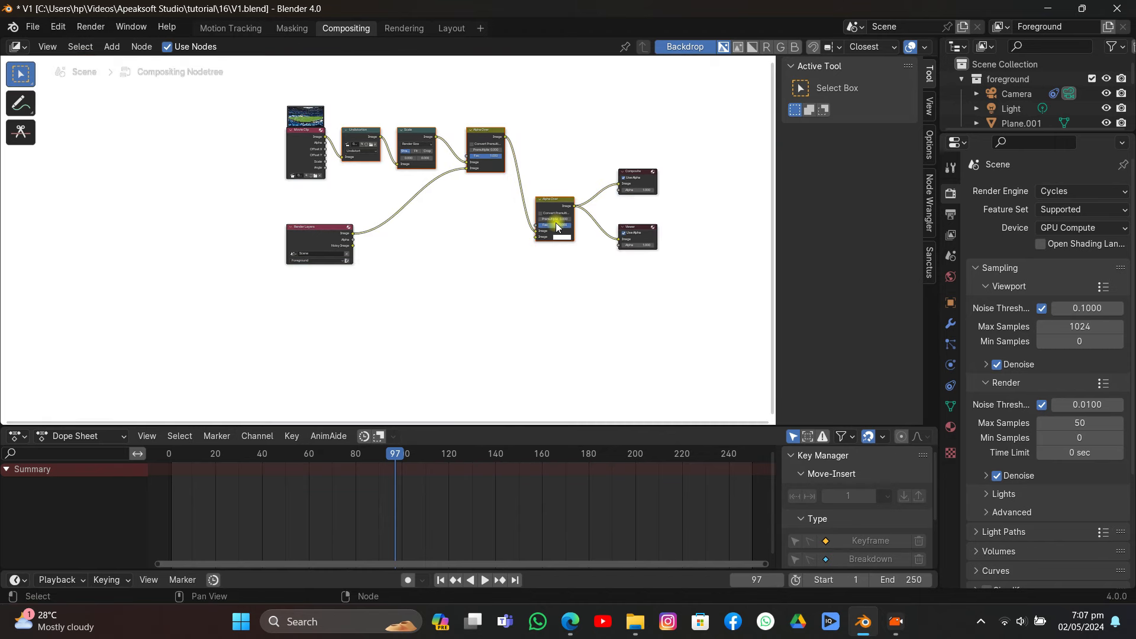
pyautogui.press('Delete')
# Rearrange the Movie Clip and Render Layers nodes and add an Alpha Over node between them and the output nodes
pyautogui.scroll(2, 357, 173)
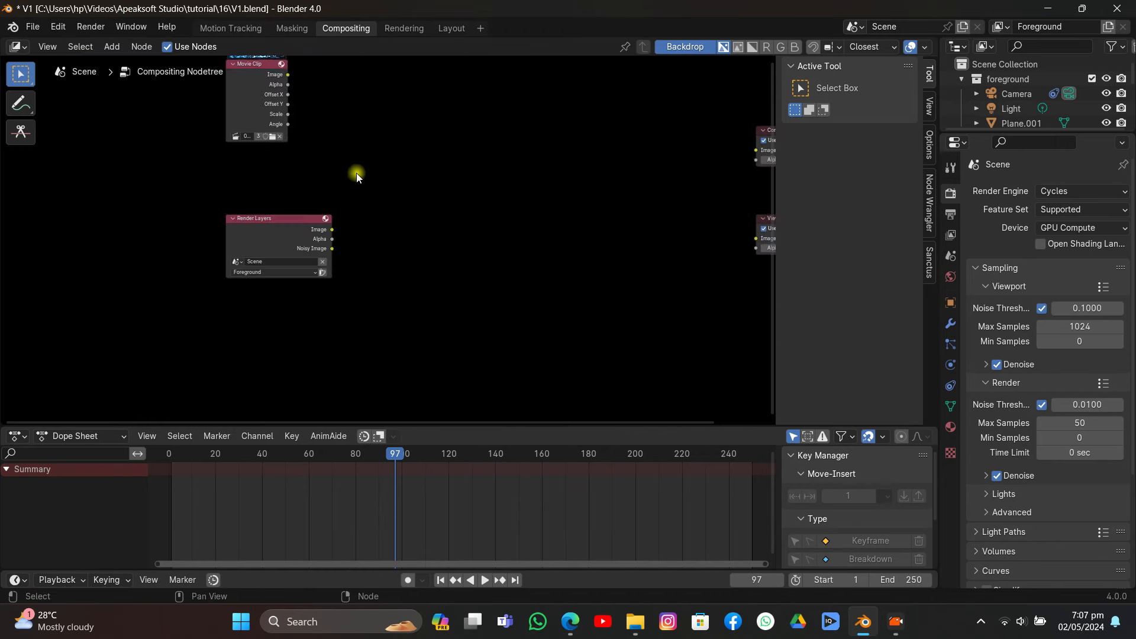
pyautogui.moveTo(356, 172); pyautogui.dragTo(360, 231, button='middle')
pyautogui.moveTo(276, 276); pyautogui.dragTo(270, 314)
pyautogui.moveTo(268, 155); pyautogui.dragTo(327, 204)
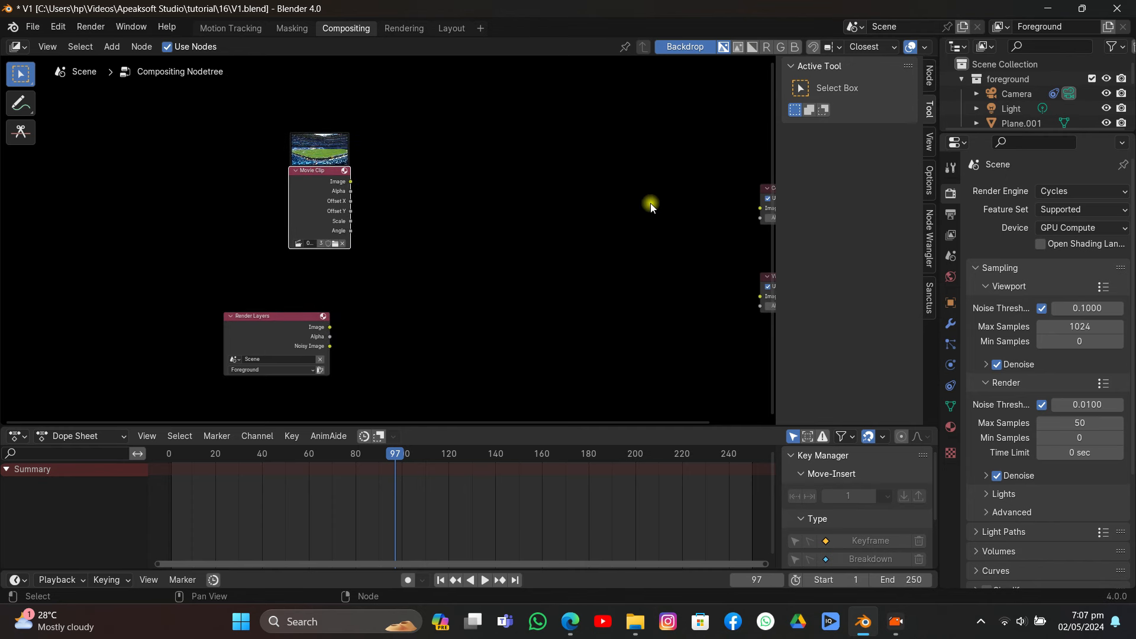
pyautogui.moveTo(651, 205); pyautogui.dragTo(493, 178, button='middle')
pyautogui.click(112, 47)
pyautogui.moveTo(122, 61)
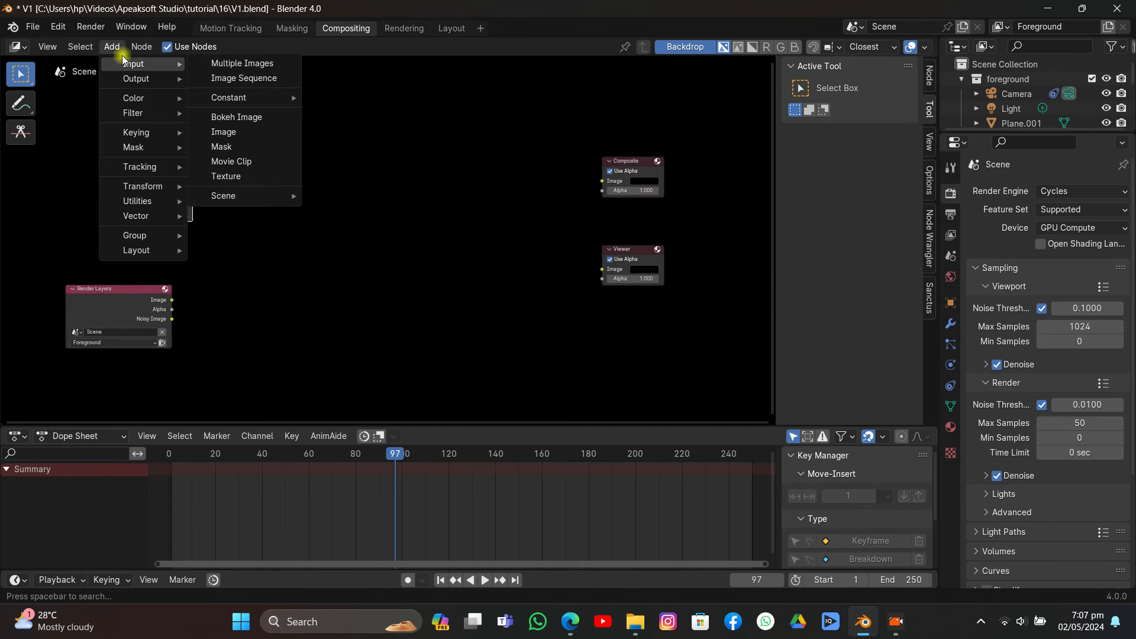
pyautogui.write('al')
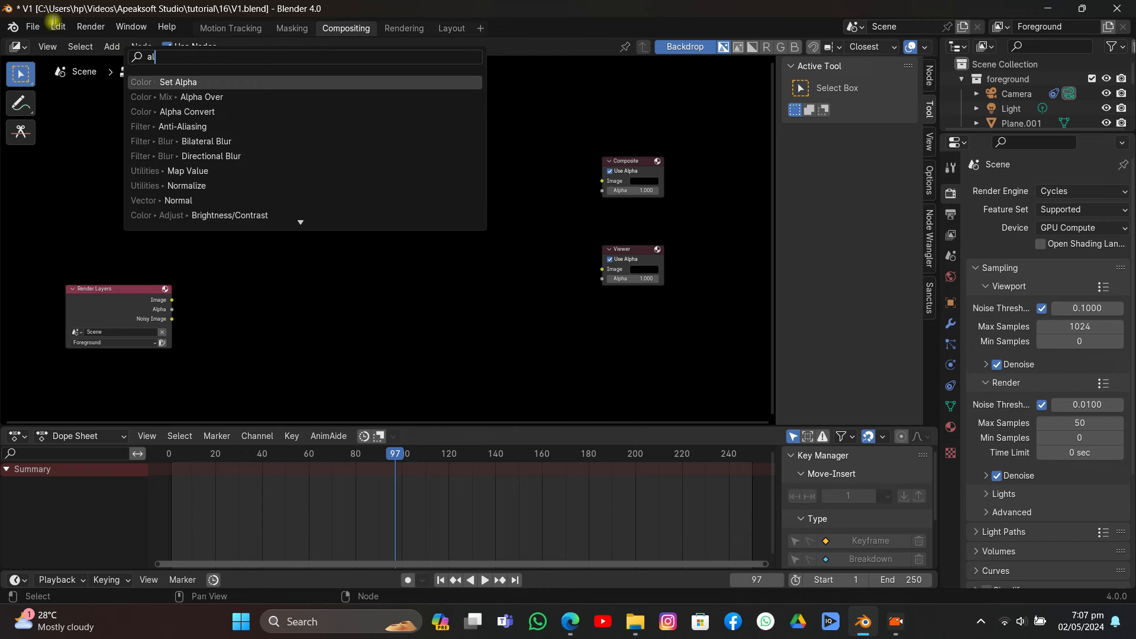
pyautogui.click(152, 96)
pyautogui.click(382, 195)
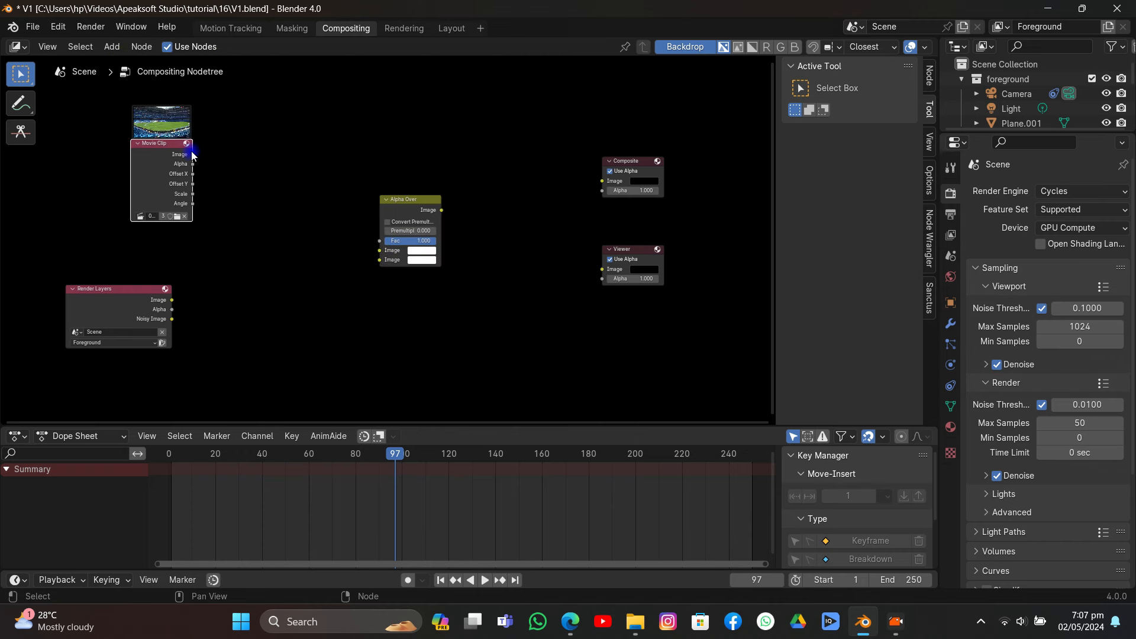
# Link Movie Clip to Alpha Over's first image input, Render Layers to the second, and its output to Composite and Viewer
pyautogui.moveTo(193, 154); pyautogui.dragTo(379, 250)
pyautogui.moveTo(171, 299); pyautogui.dragTo(380, 259)
pyautogui.moveTo(442, 210); pyautogui.dragTo(601, 181)
pyautogui.moveTo(441, 210); pyautogui.dragTo(602, 269)
# Render frame 97 to check the football composited over the stadium footage, and close the render window
pyautogui.click(90, 26)
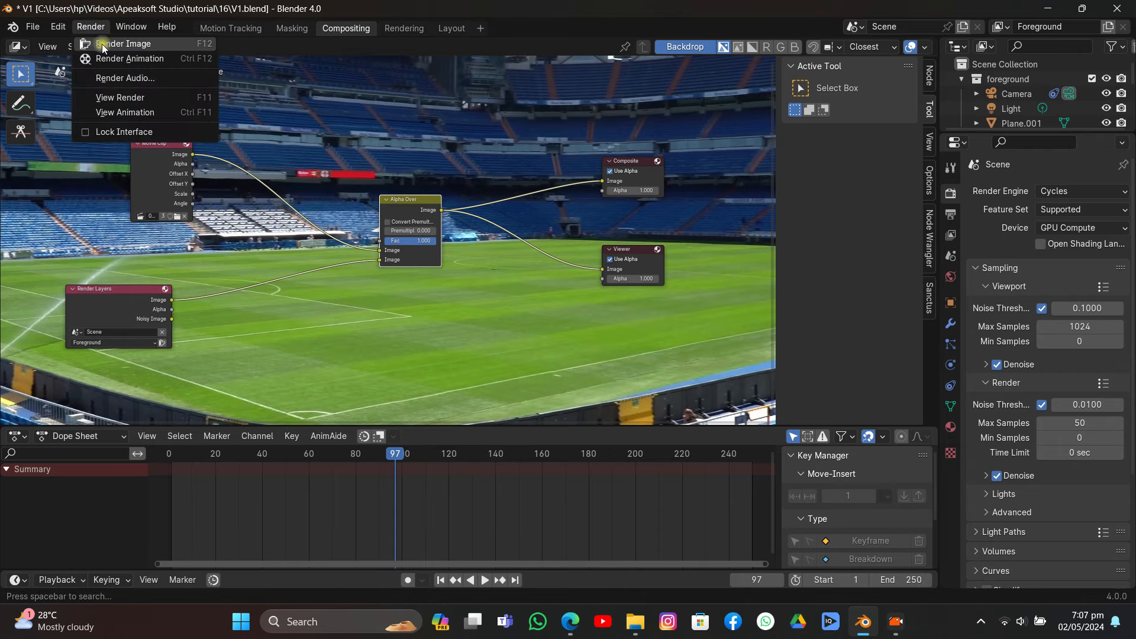
pyautogui.click(103, 45)
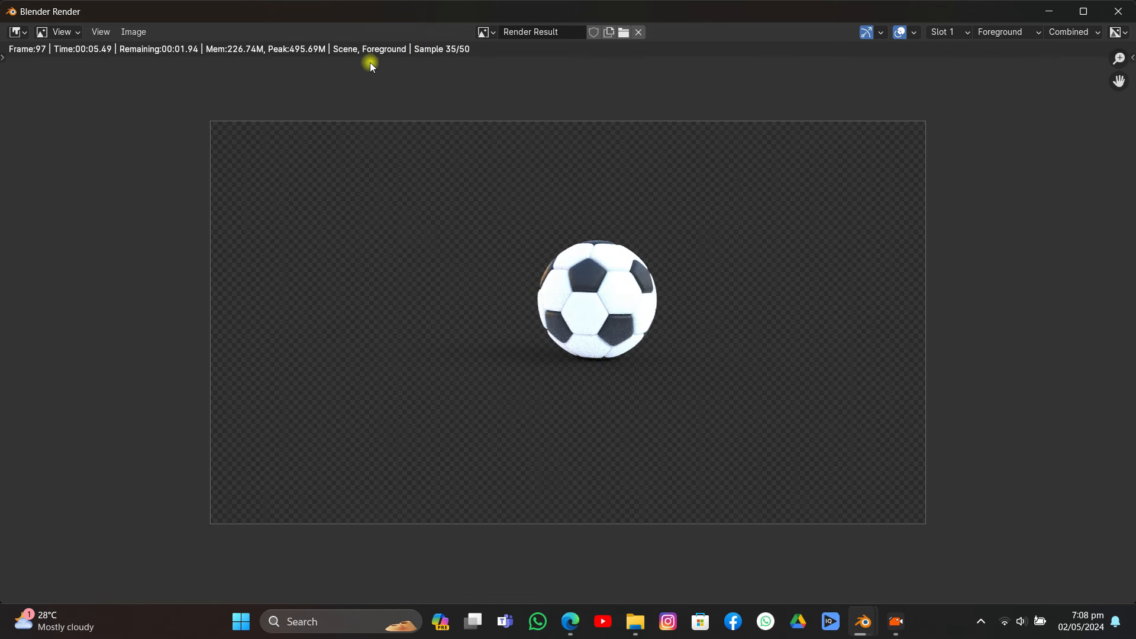
pyautogui.moveTo(279, 169); pyautogui.dragTo(264, 168, button='middle')
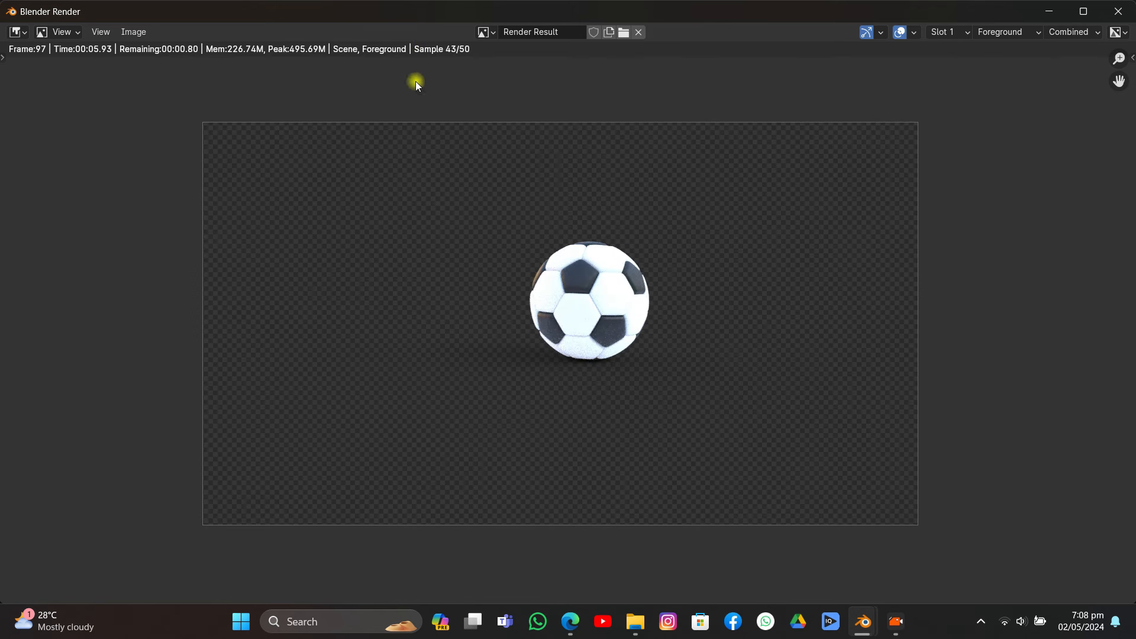
pyautogui.moveTo(462, 181); pyautogui.dragTo(445, 167, button='middle')
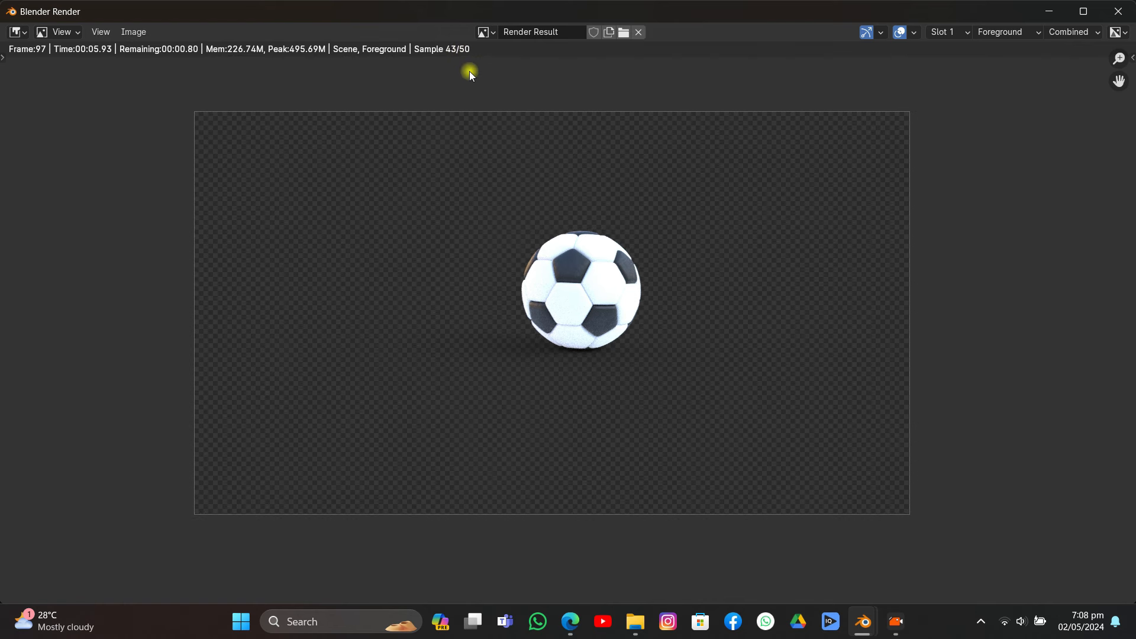
pyautogui.moveTo(436, 174); pyautogui.dragTo(443, 187, button='middle')
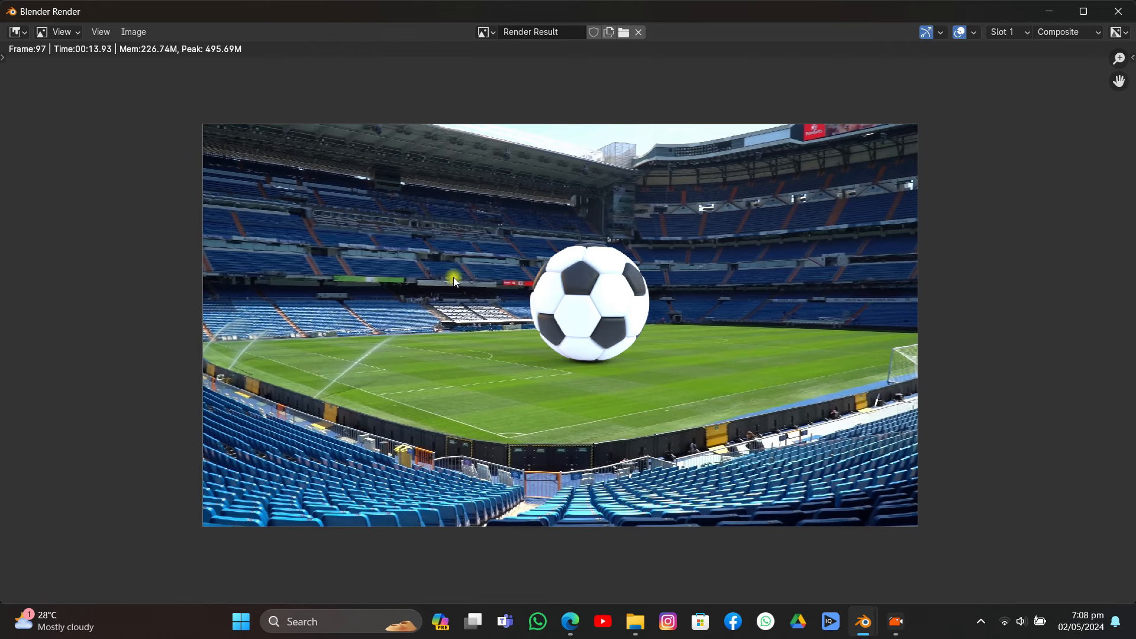
pyautogui.click(1118, 12)
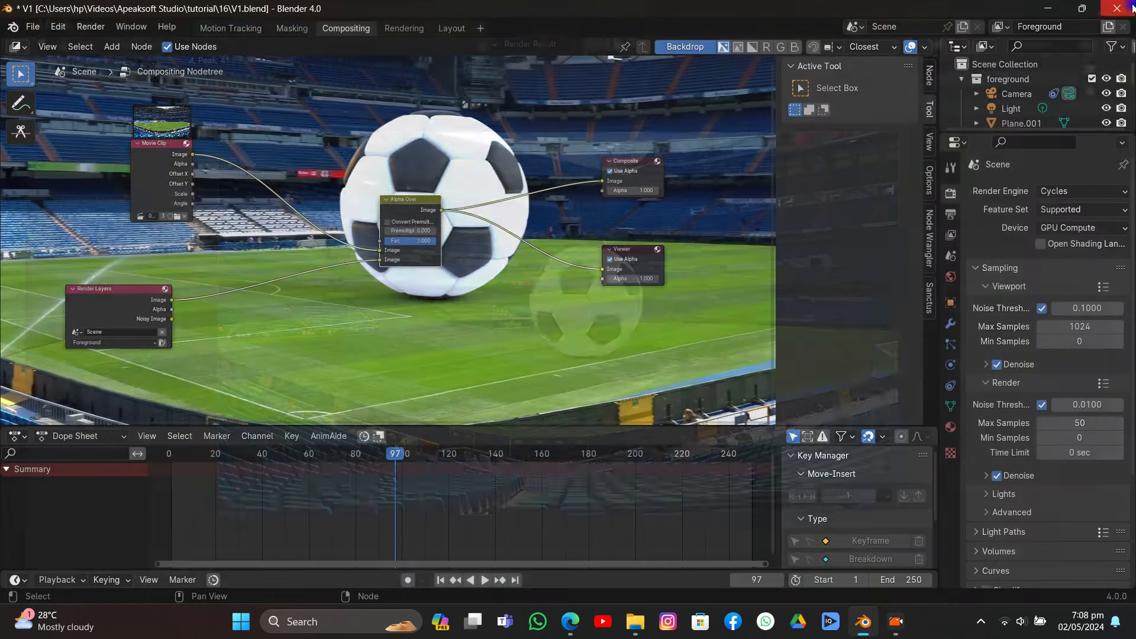
# Fit the composited backdrop in view and set the world HDRI's background strength to 0.5
pyautogui.press('v')
pyautogui.press('v')
pyautogui.press('v')
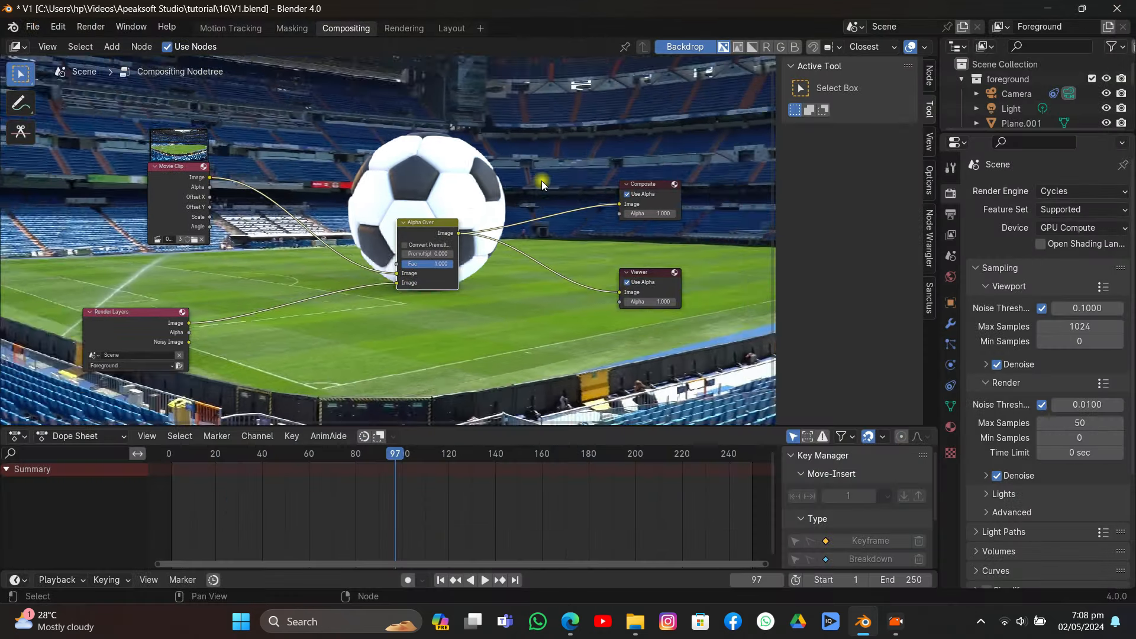
pyautogui.moveTo(450, 209); pyautogui.dragTo(217, 219, button='middle')
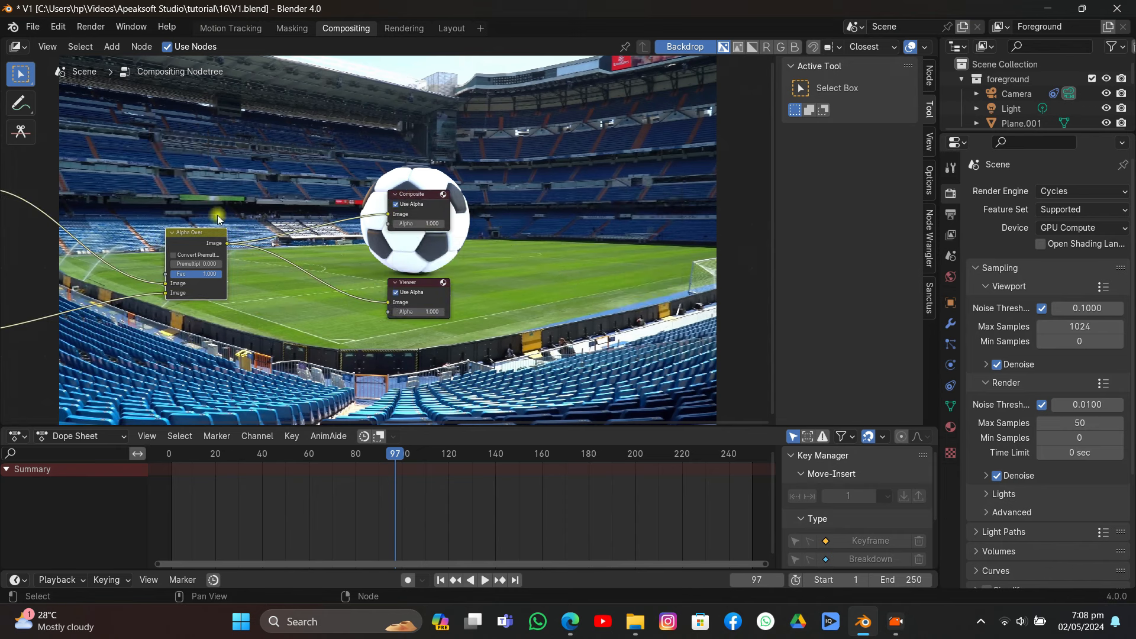
pyautogui.moveTo(691, 273); pyautogui.dragTo(570, 283, button='middle')
pyautogui.click(950, 277)
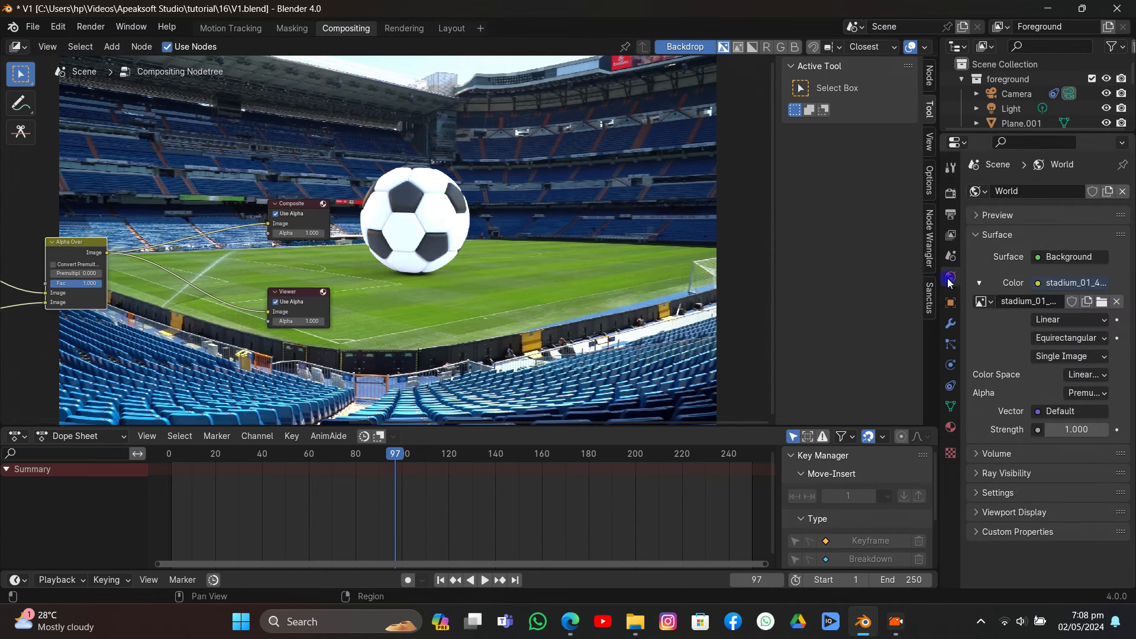
pyautogui.moveTo(1082, 429)
pyautogui.mouseDown()
pyautogui.moveTo(1041, 429)
pyautogui.moveTo(1083, 429)
pyautogui.mouseUp()
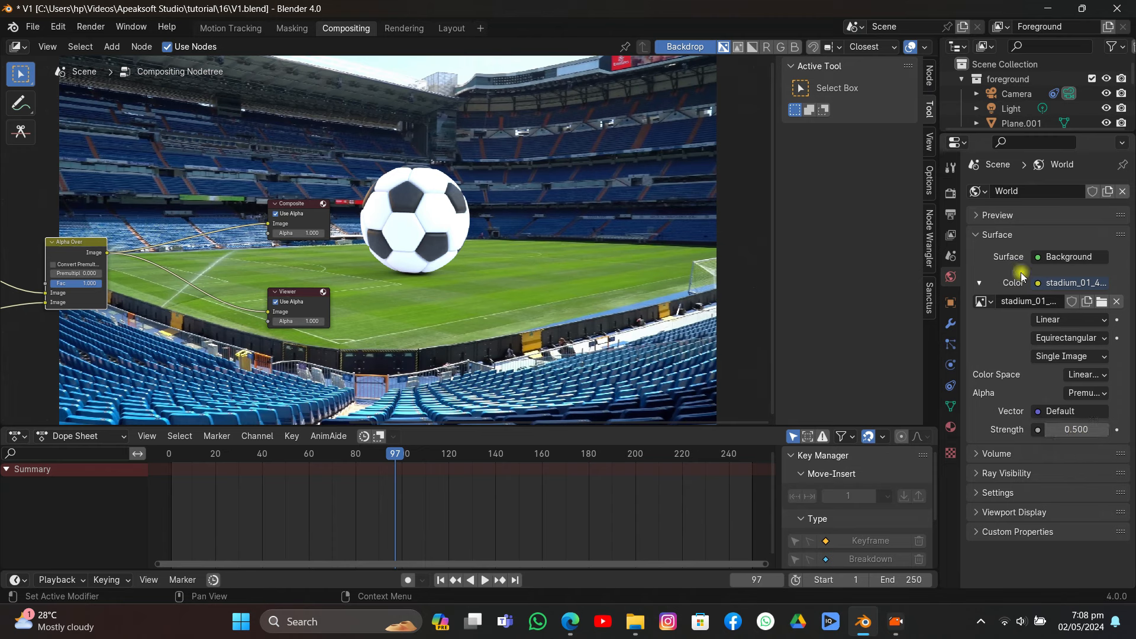